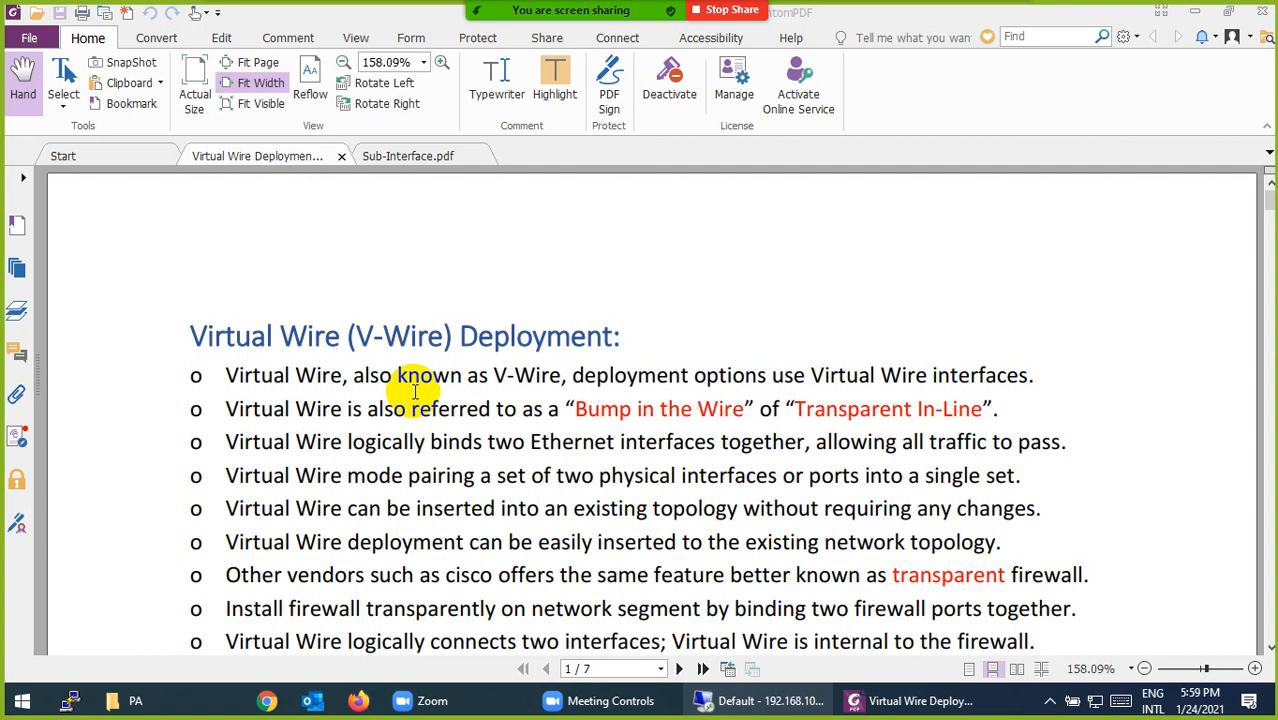
# - Add a Palo Alto firewall node named PaloAlto to the lab from the 'Pal' template search
pyautogui.click(735, 700)
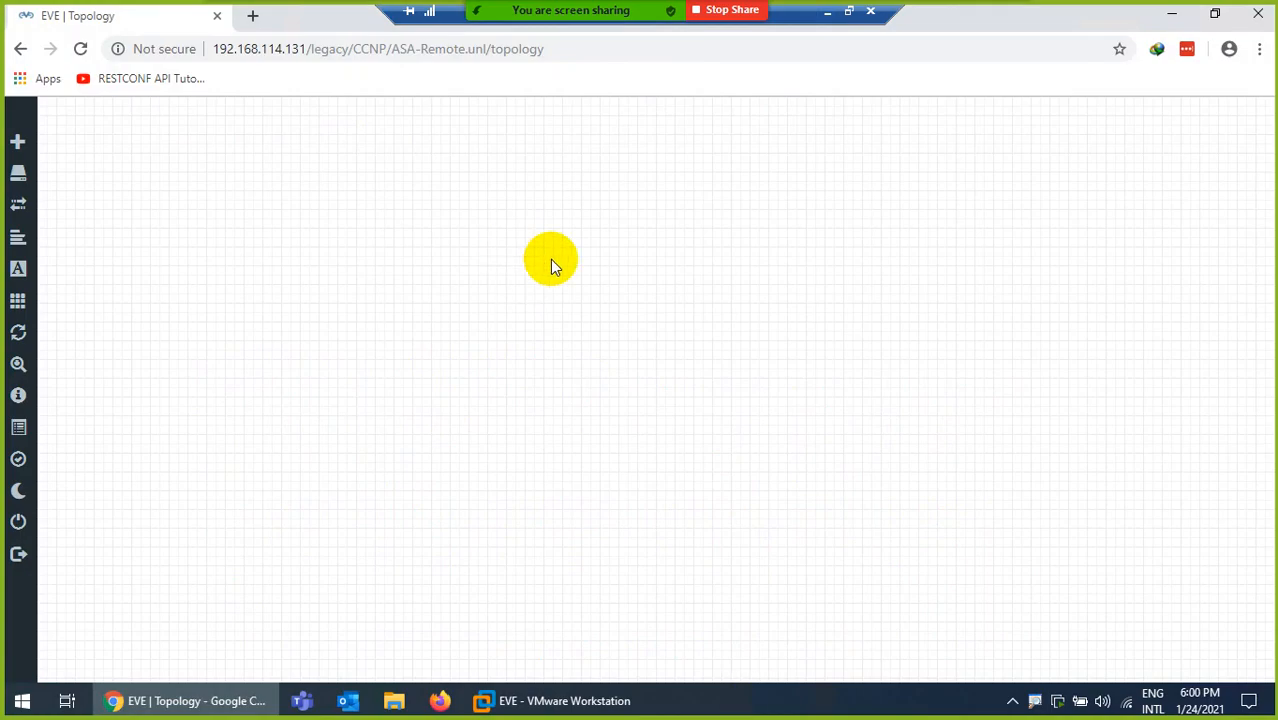
pyautogui.rightClick(582, 267)
pyautogui.click(610, 308)
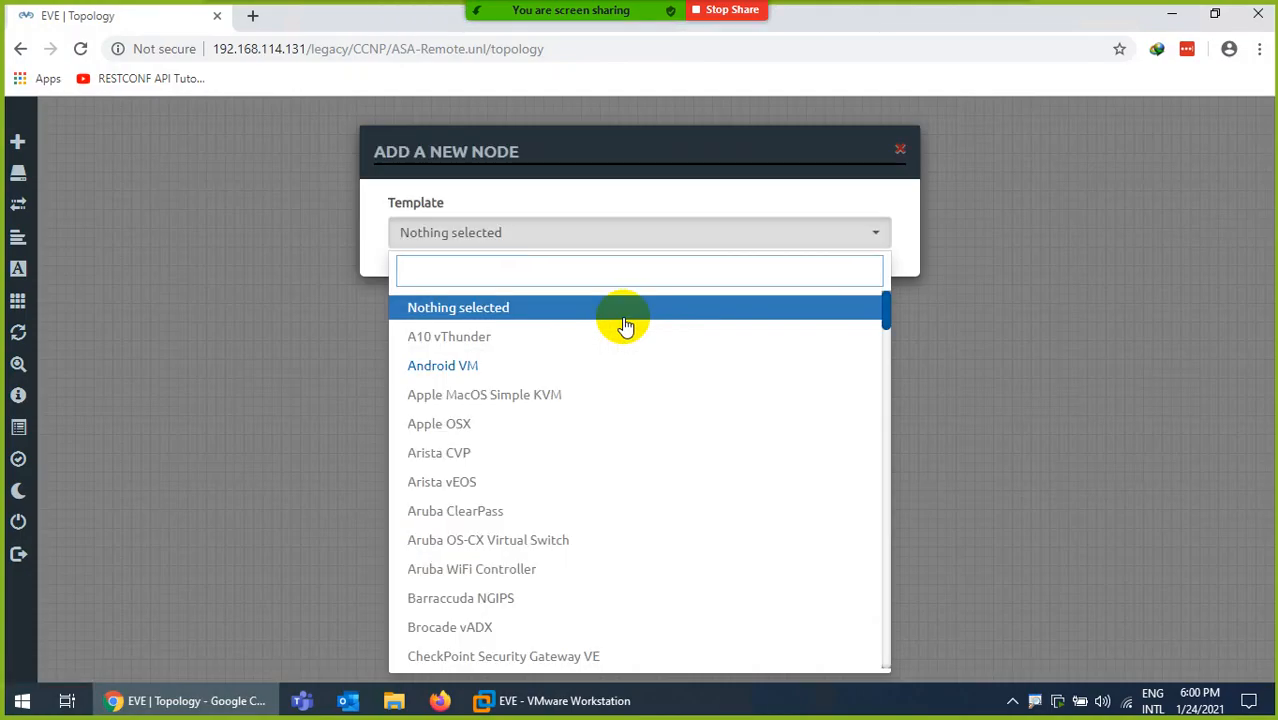
pyautogui.write('ASA')
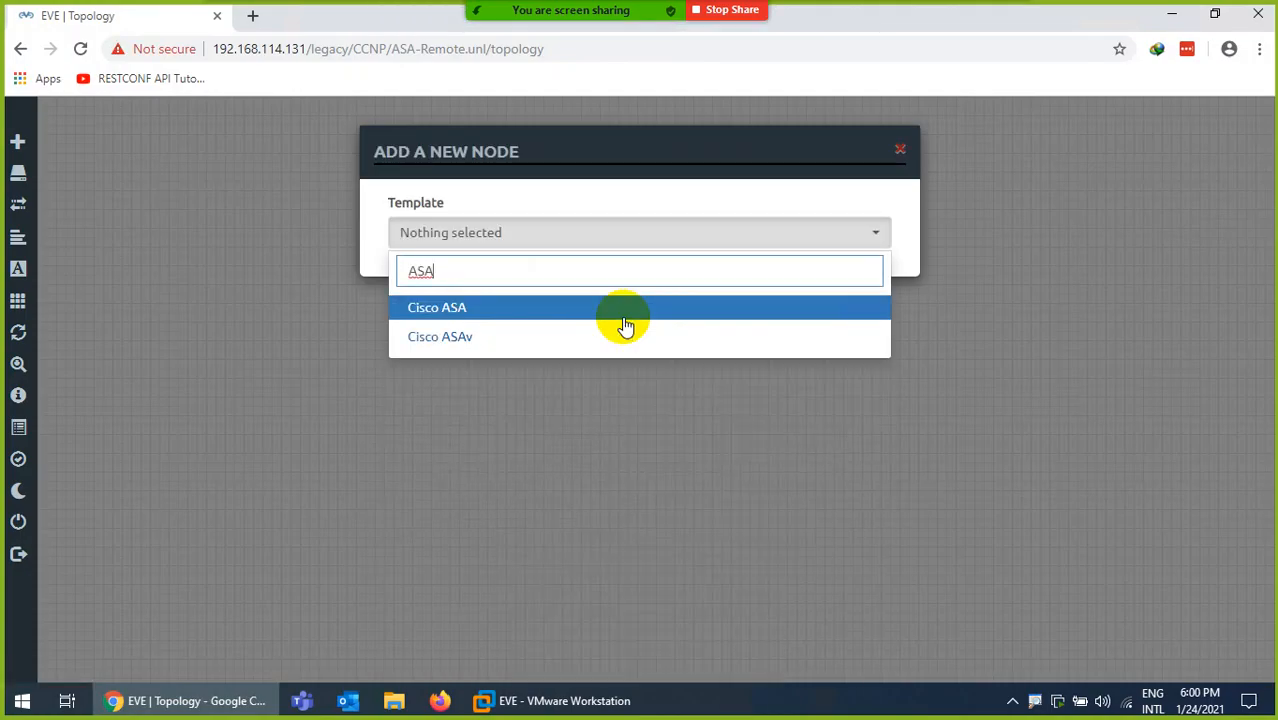
pyautogui.press('BackSpace')
pyautogui.press('BackSpace')
pyautogui.press('BackSpace')
pyautogui.write('Pal')
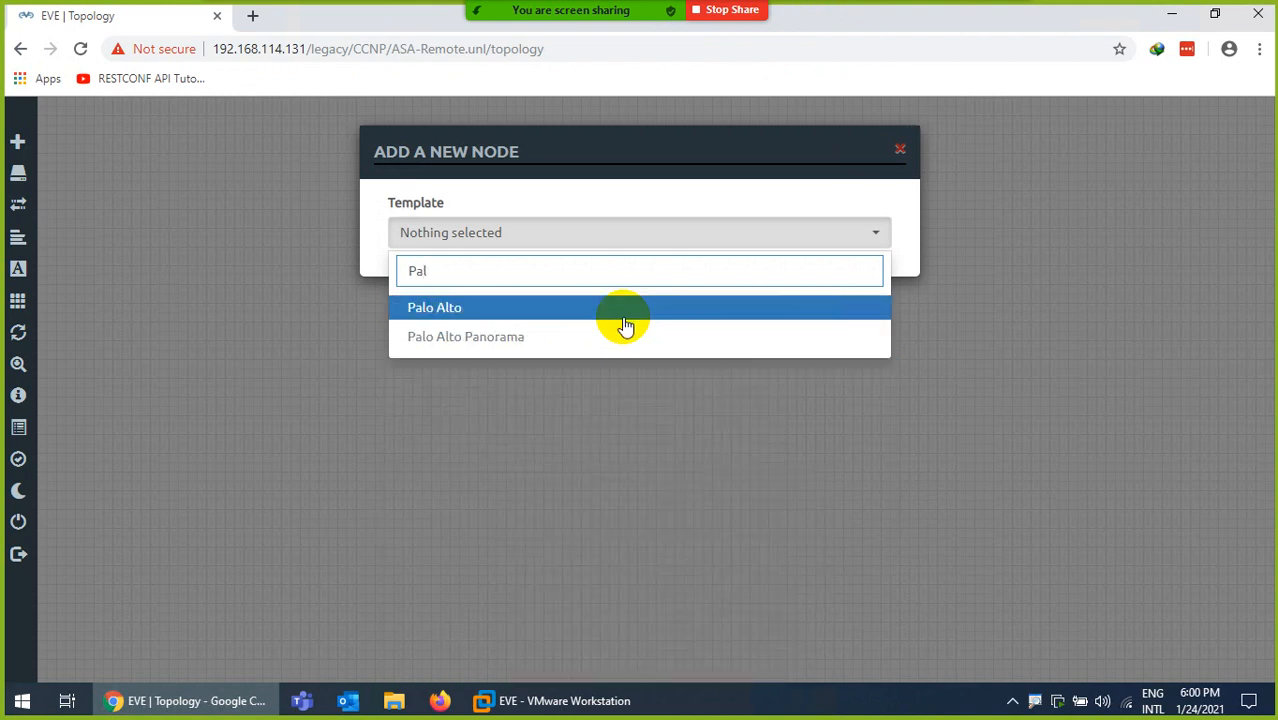
pyautogui.click(470, 312)
pyautogui.scroll(-5, 484, 522)
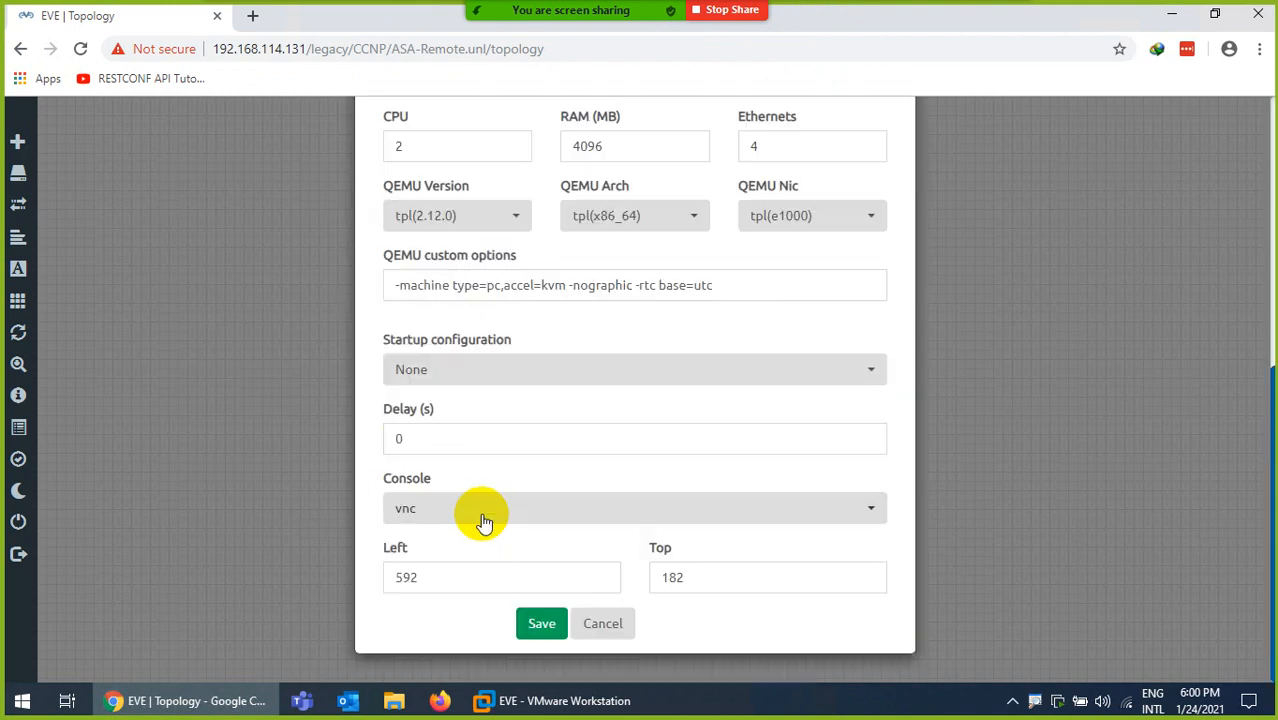
pyautogui.click(543, 630)
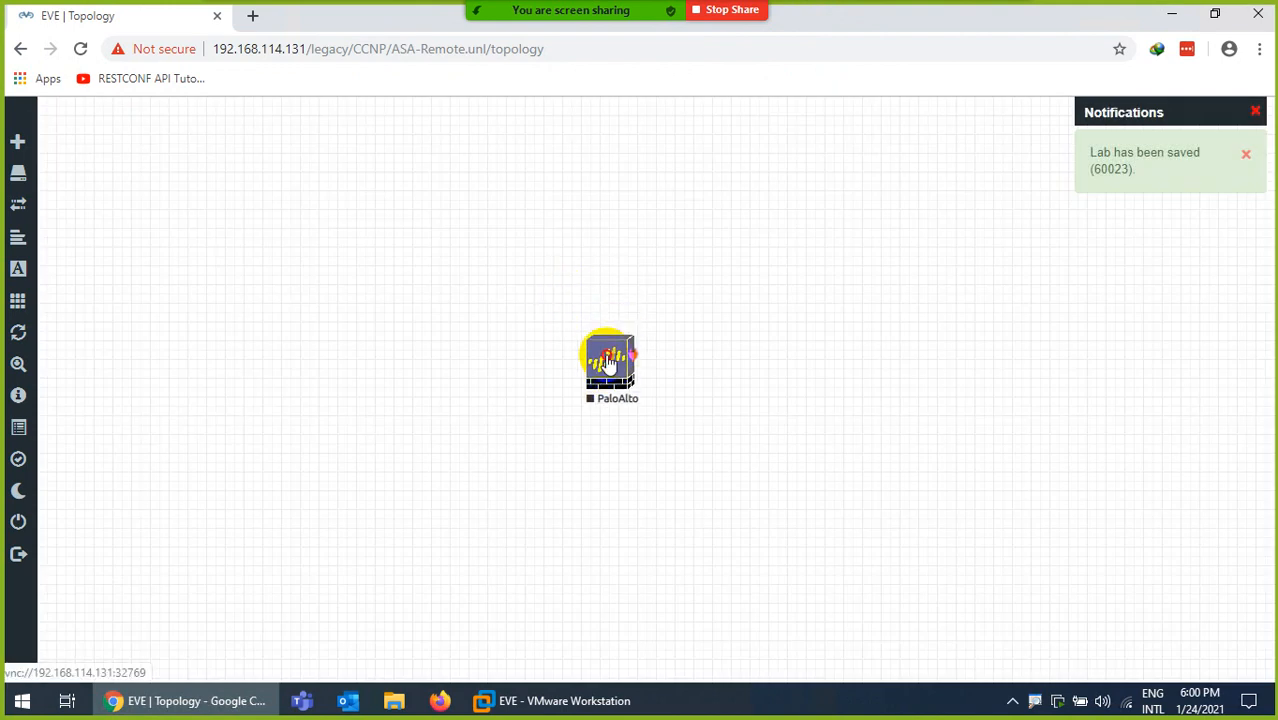
pyautogui.rightClick(407, 334)
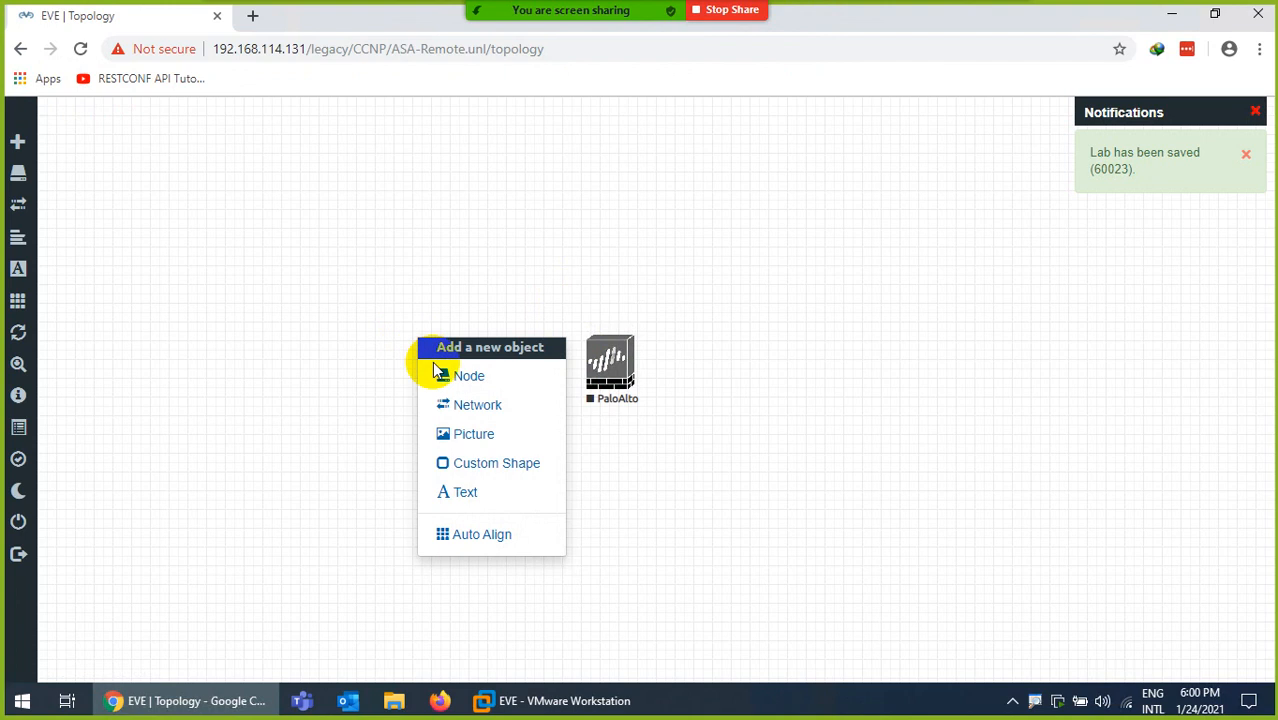
# - Create a network named Internet of type Management(Cloud0)
pyautogui.click(461, 410)
pyautogui.moveTo(603, 271); pyautogui.dragTo(465, 282)
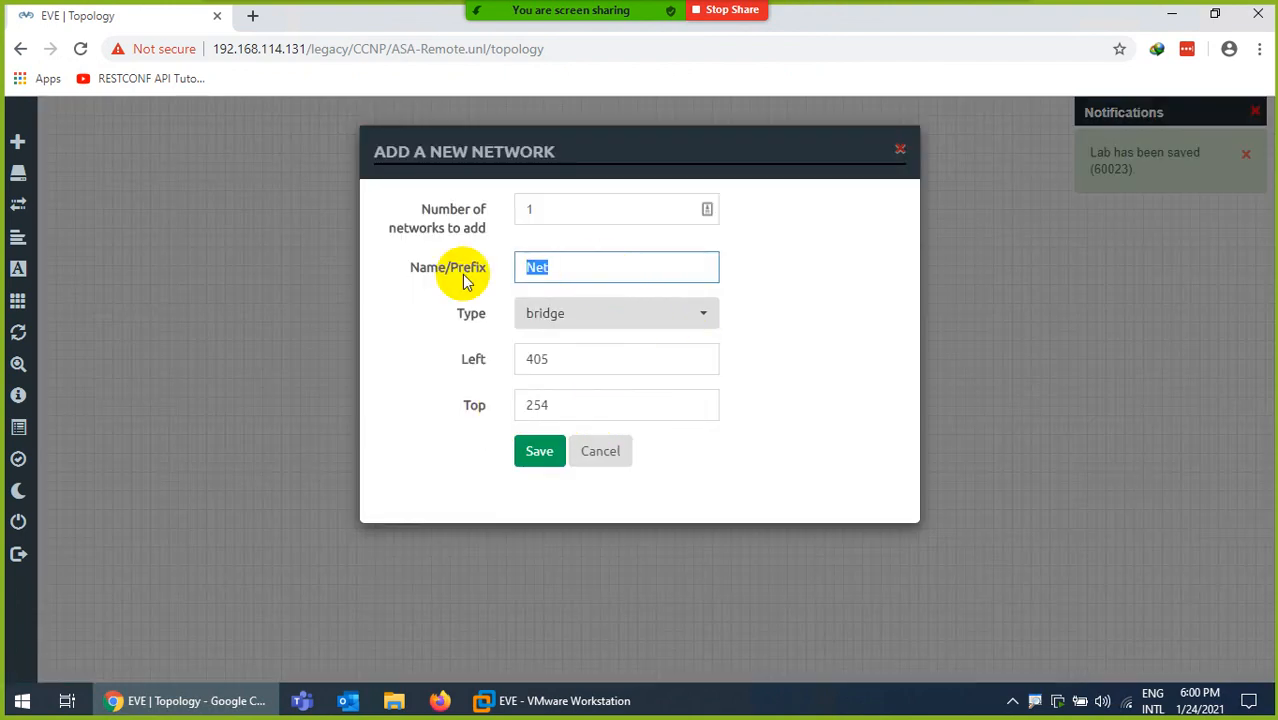
pyautogui.write('Intern')
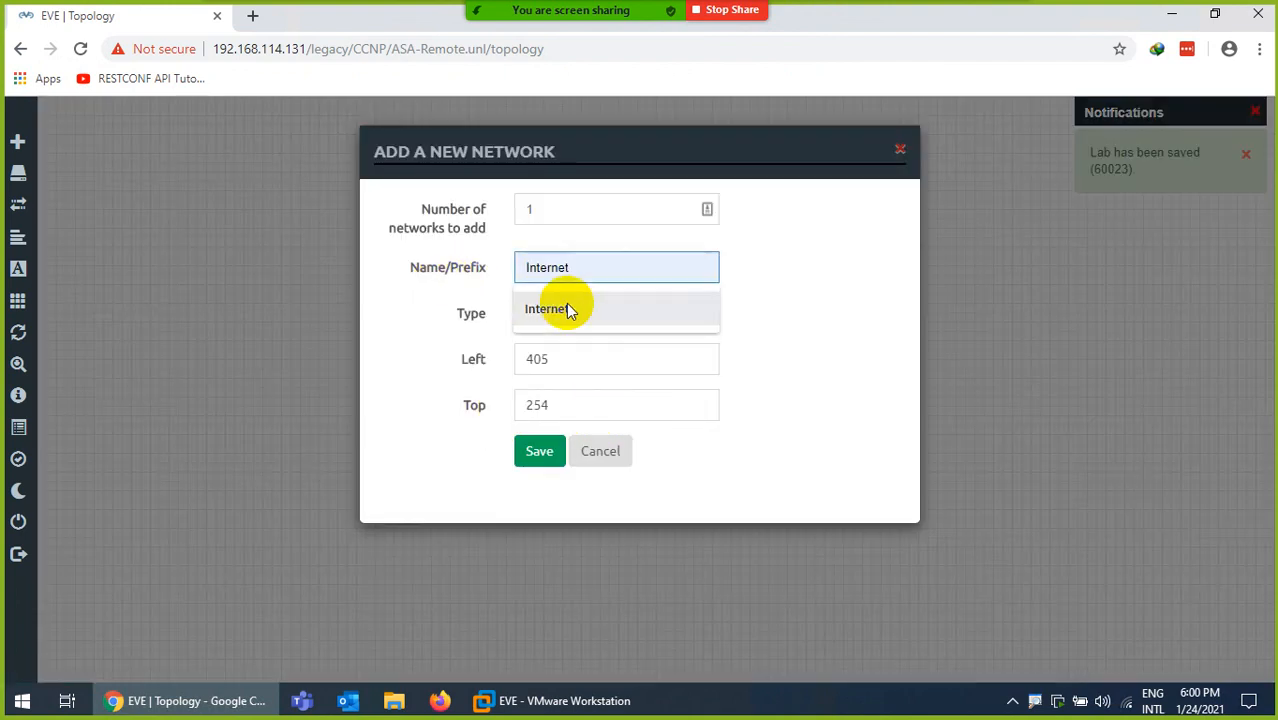
pyautogui.click(565, 309)
pyautogui.click(558, 316)
pyautogui.click(553, 427)
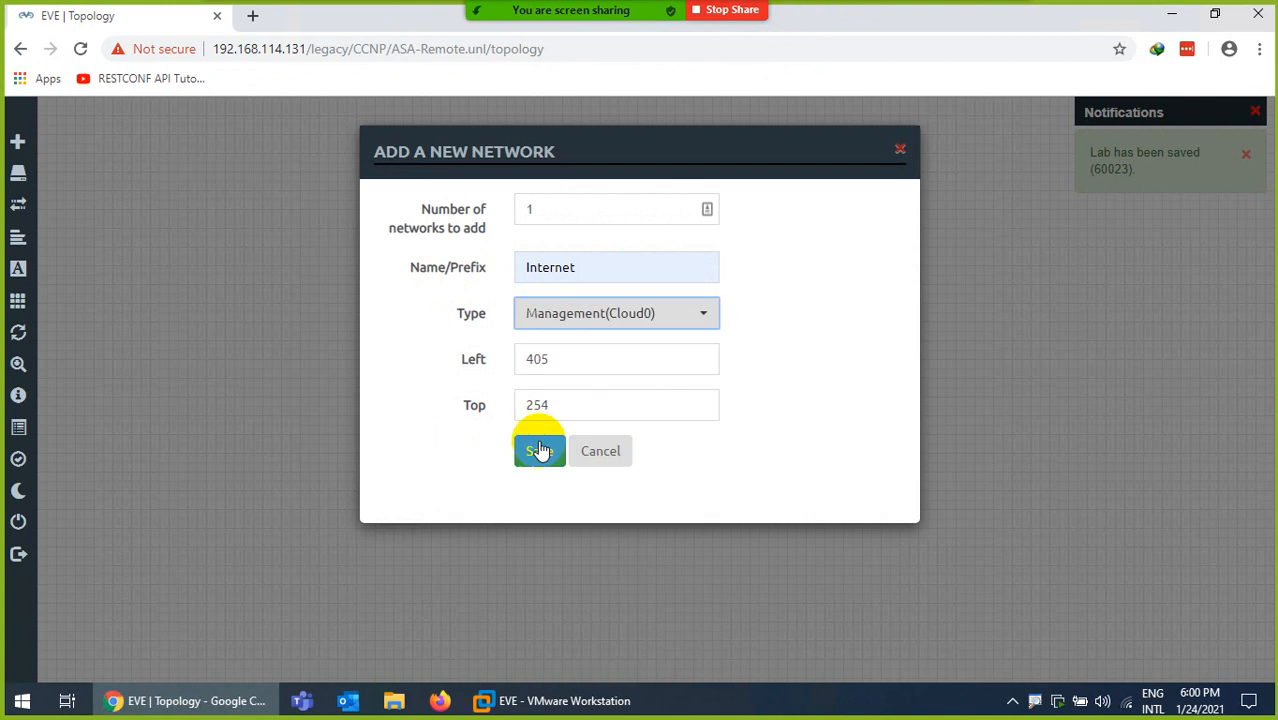
pyautogui.click(537, 450)
# - Link the Internet cloud to PaloAlto on eth1/1 and on mgmt
pyautogui.moveTo(449, 361); pyautogui.dragTo(608, 362)
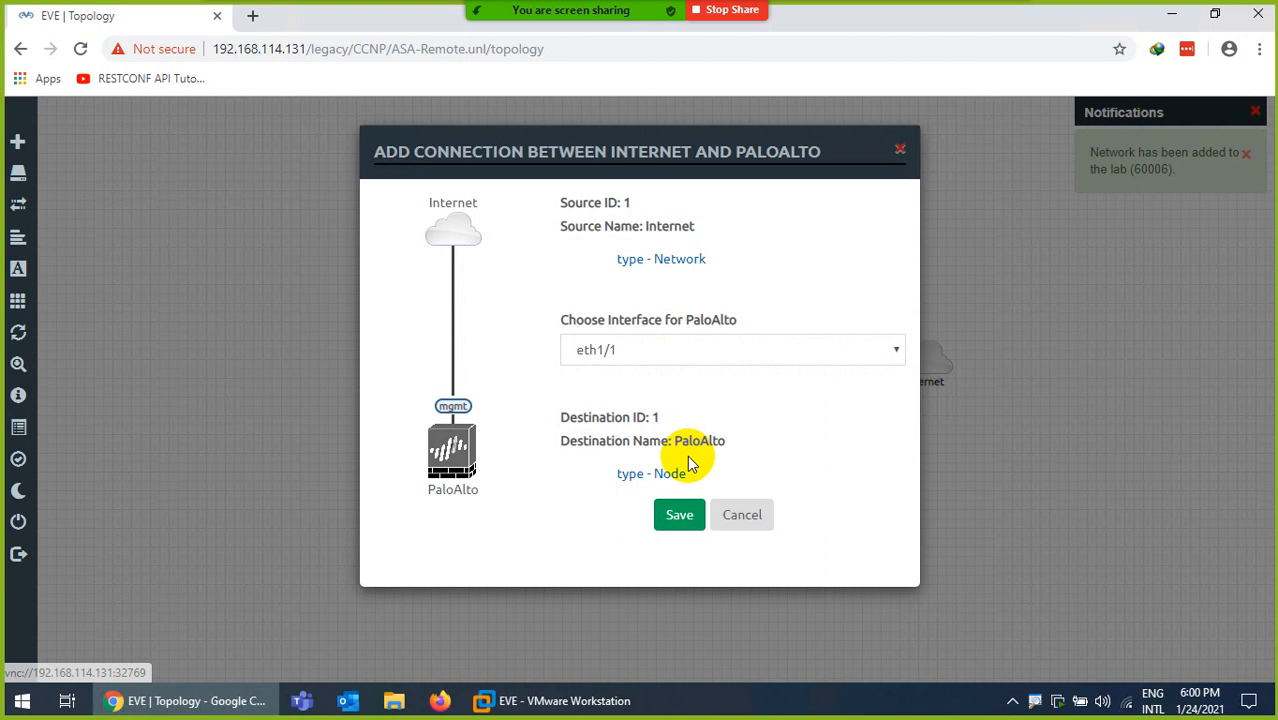
pyautogui.click(679, 514)
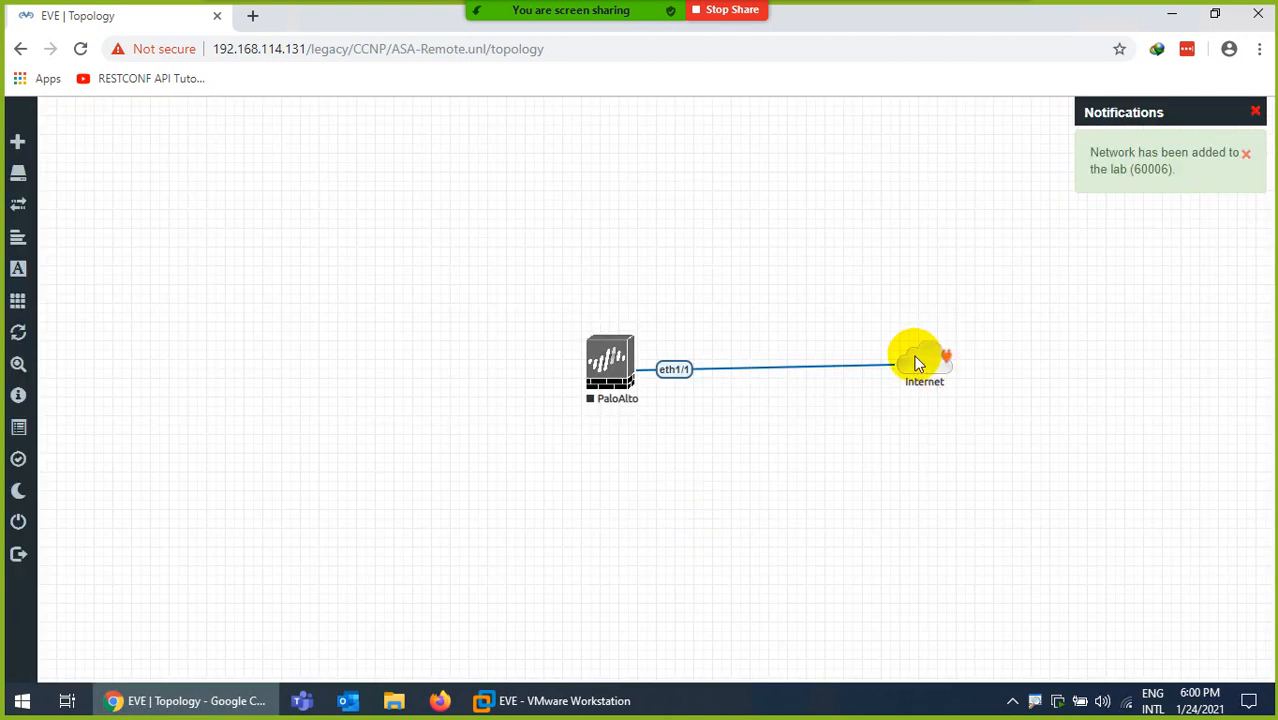
pyautogui.moveTo(919, 362); pyautogui.dragTo(608, 362)
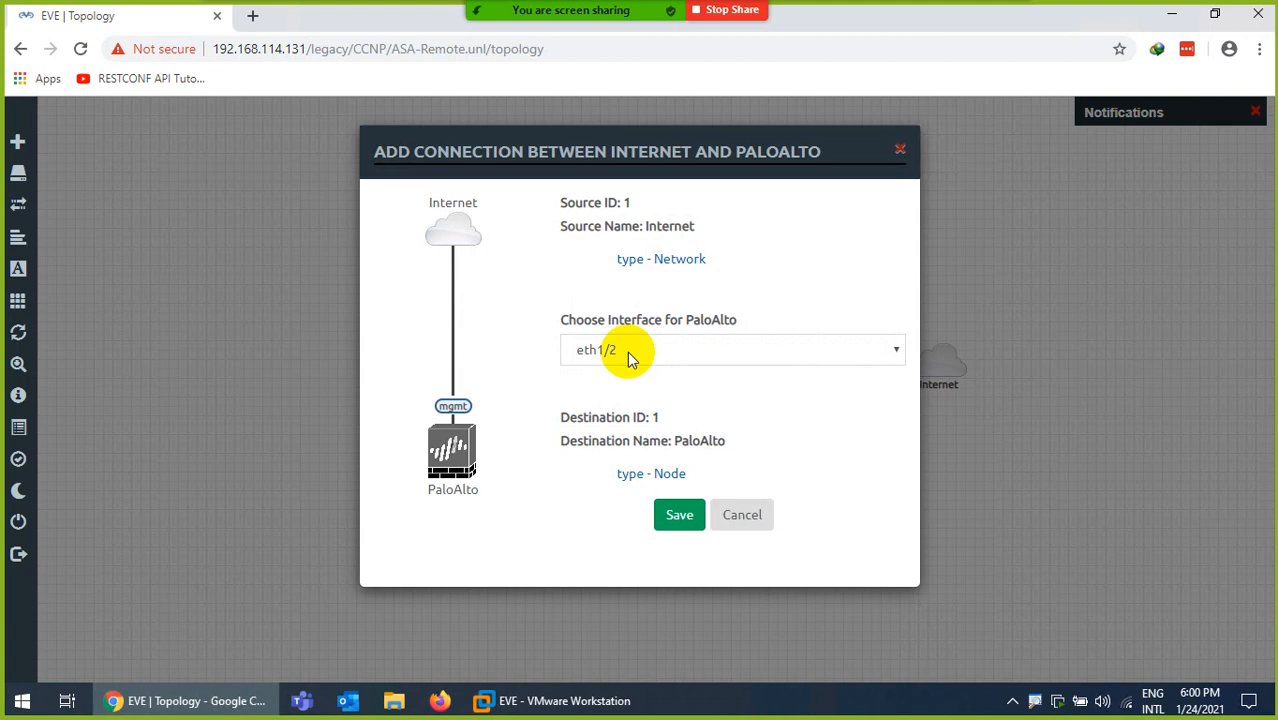
pyautogui.click(627, 351)
pyautogui.click(606, 427)
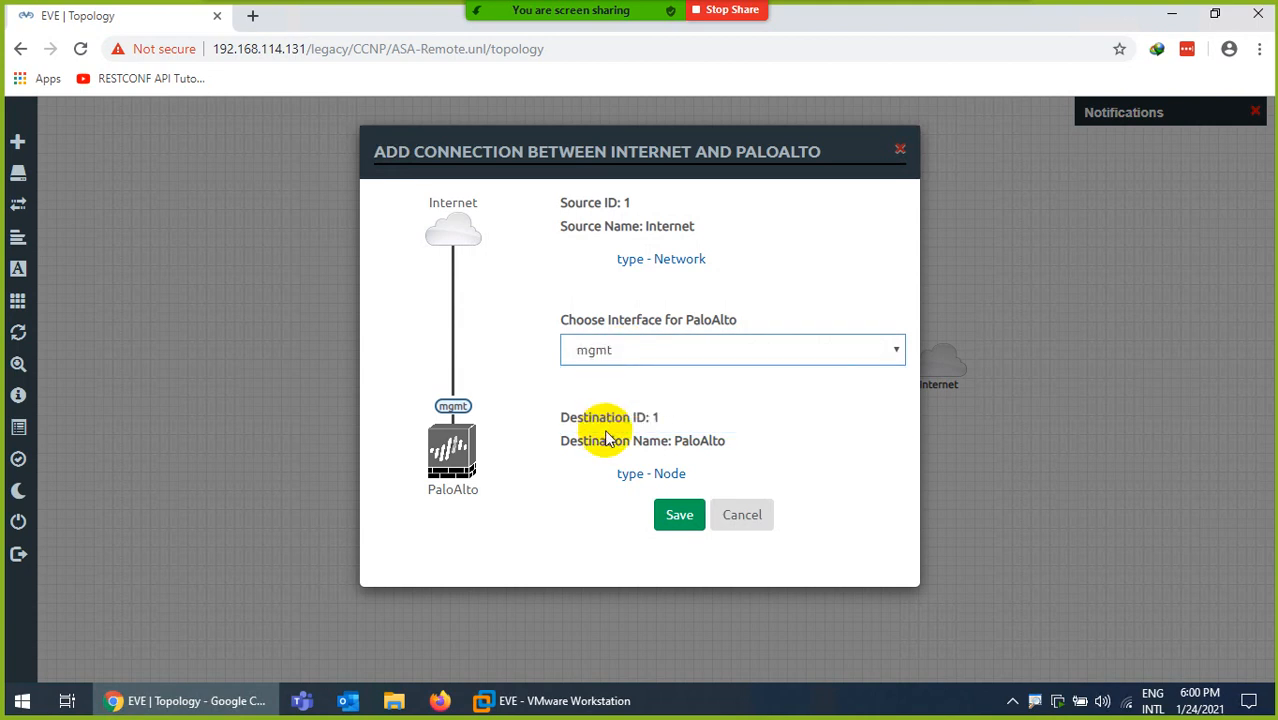
pyautogui.click(673, 510)
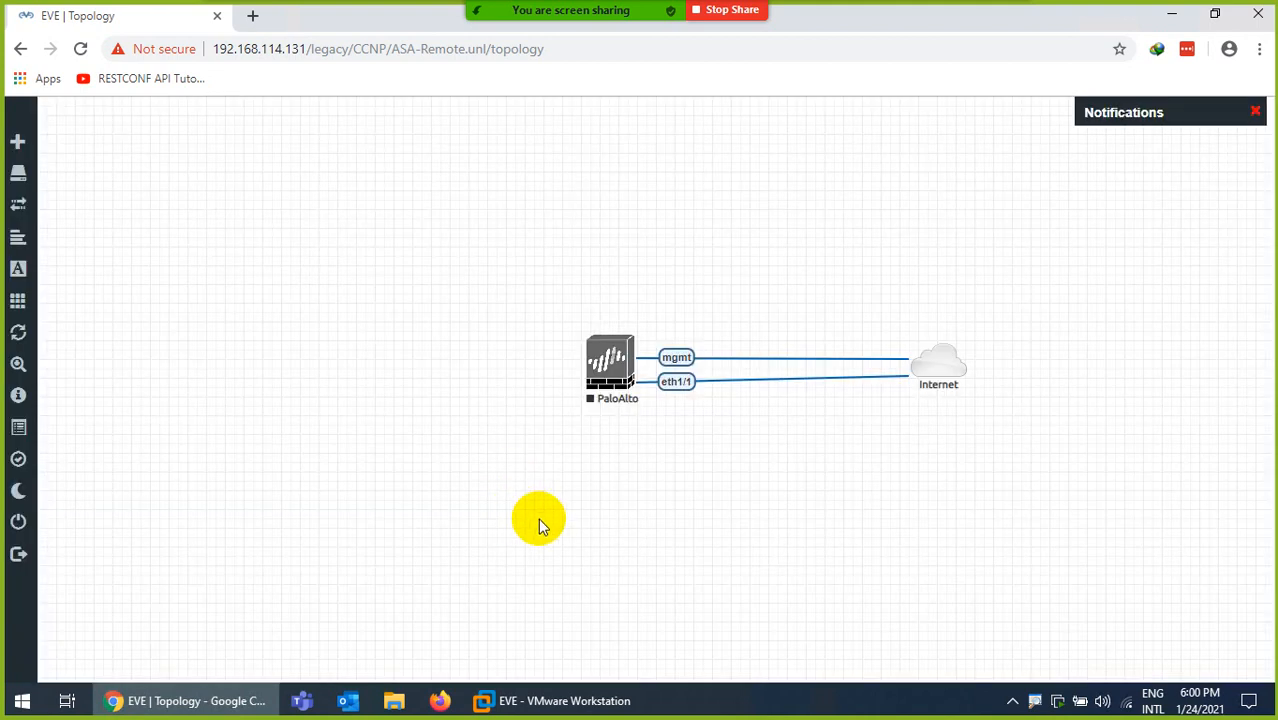
# - Add a Linux node with the linux-tinycore-6.4 image and place it left of PaloAlto
pyautogui.moveTo(938, 369); pyautogui.dragTo(938, 369)
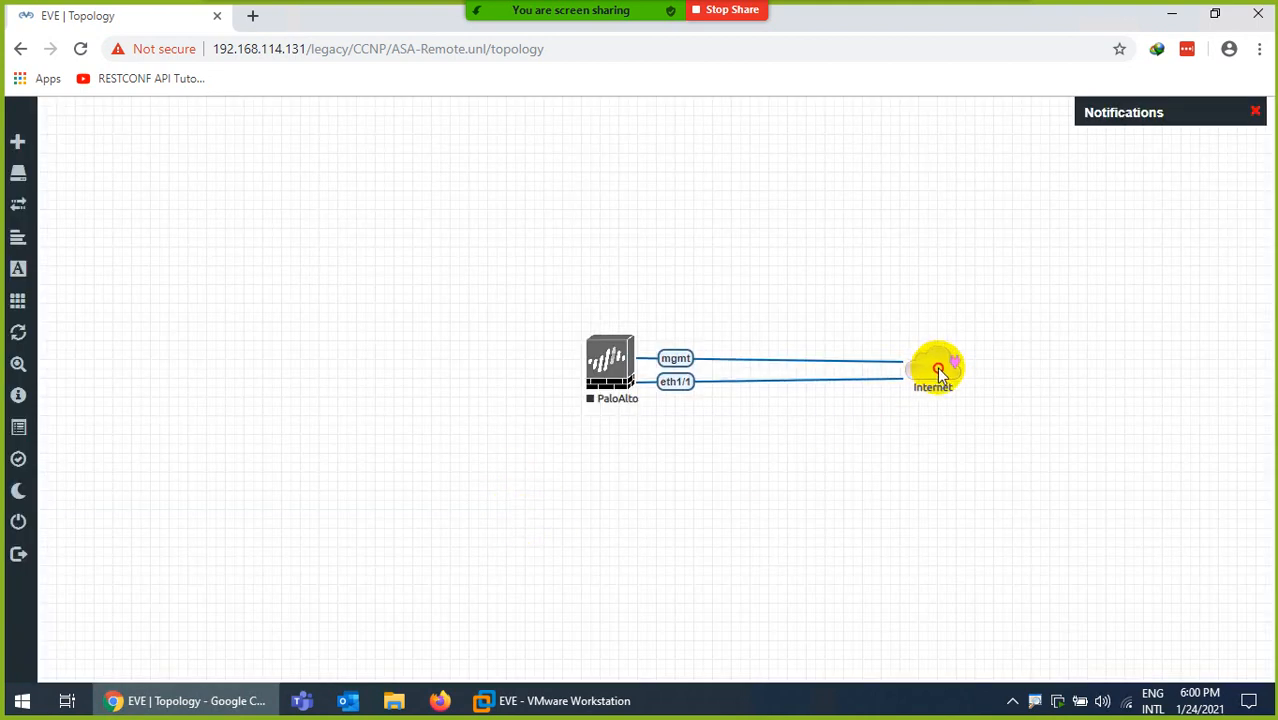
pyautogui.rightClick(402, 328)
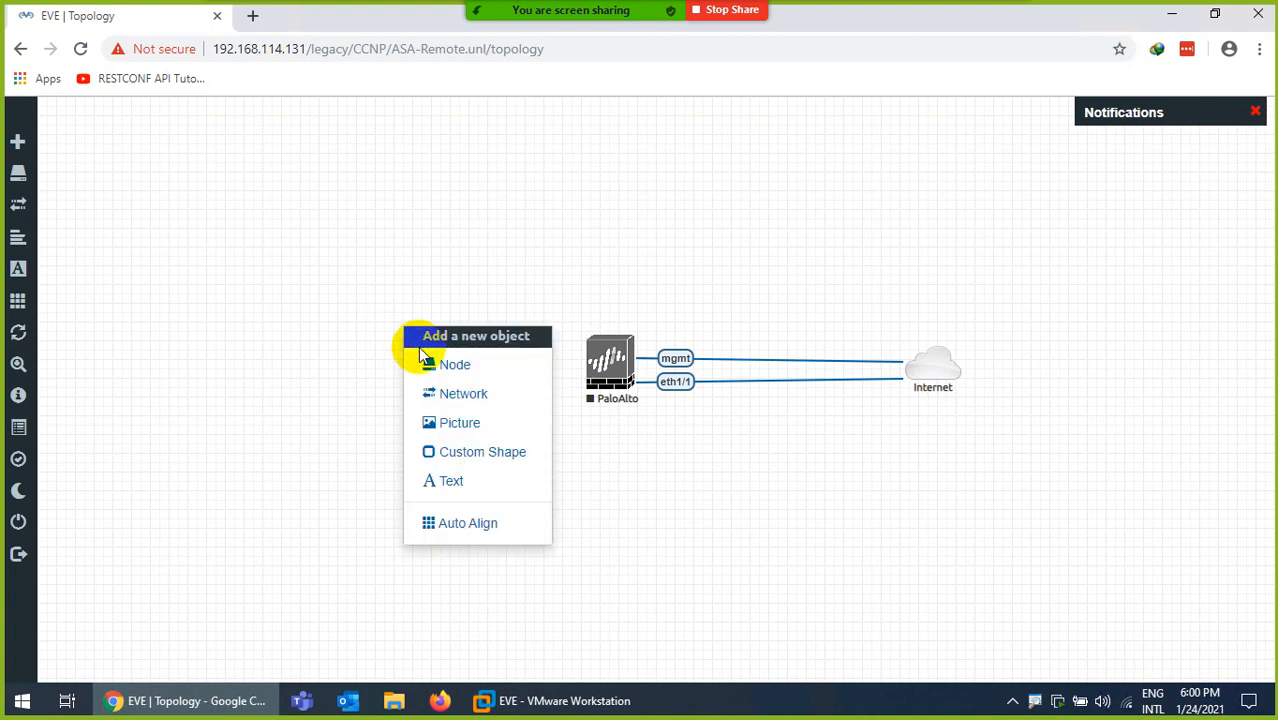
pyautogui.click(432, 364)
pyautogui.write('li')
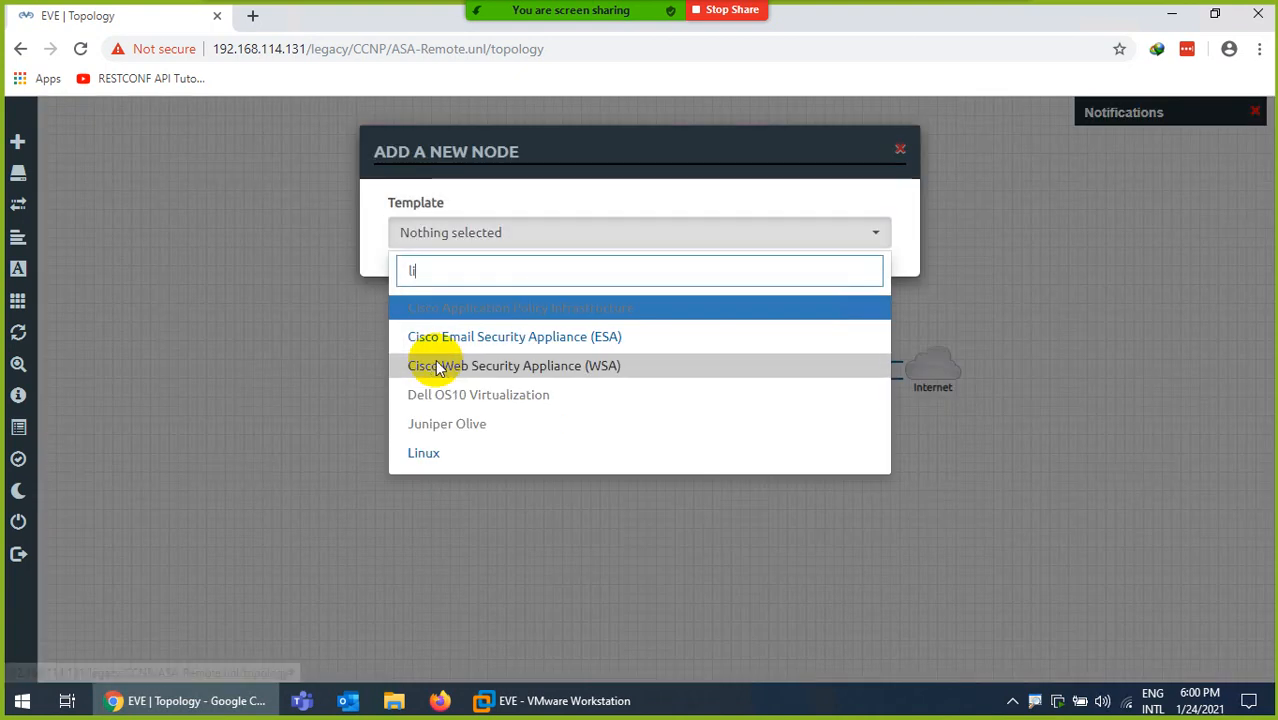
pyautogui.write('n')
pyautogui.click(436, 315)
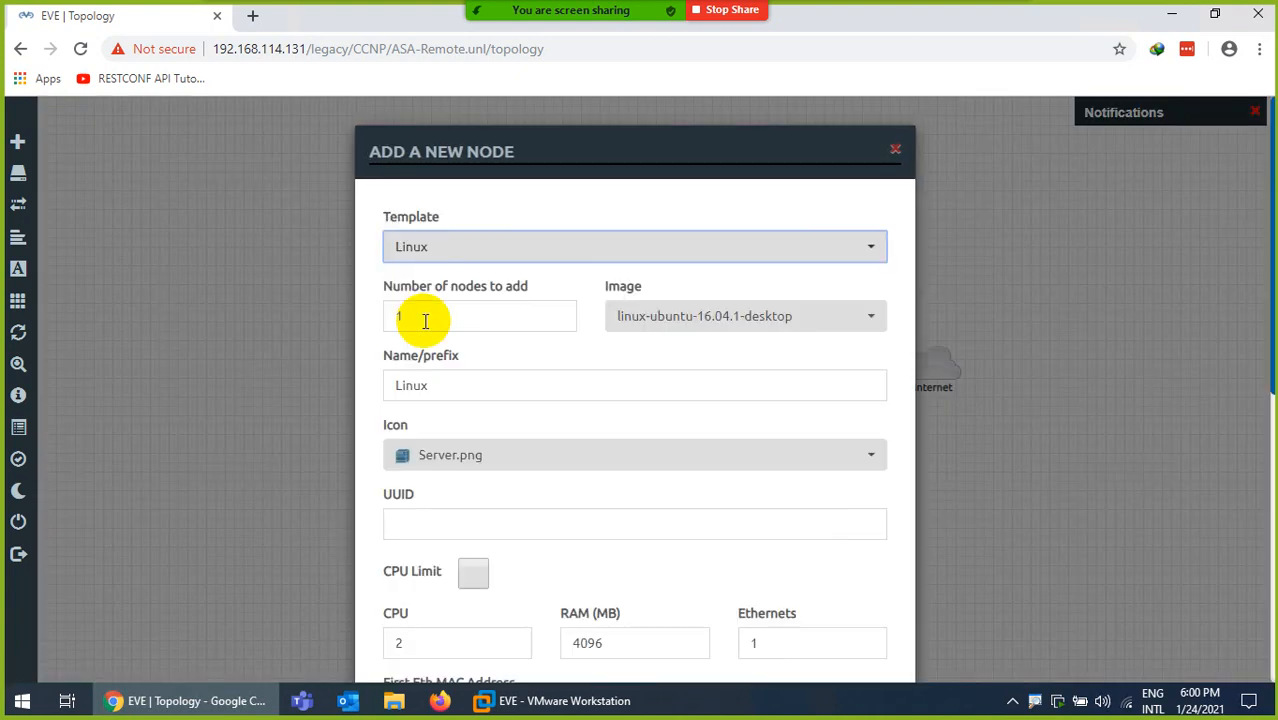
pyautogui.click(642, 322)
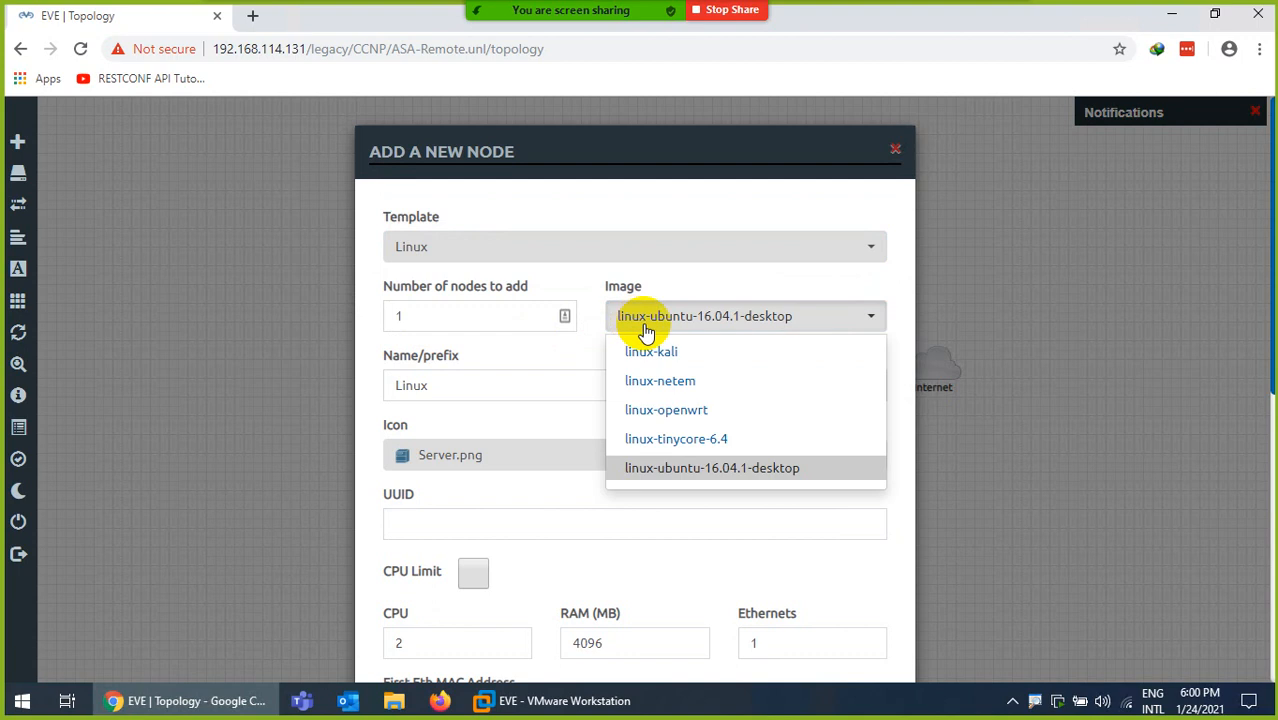
pyautogui.click(668, 445)
pyautogui.scroll(-6, 585, 491)
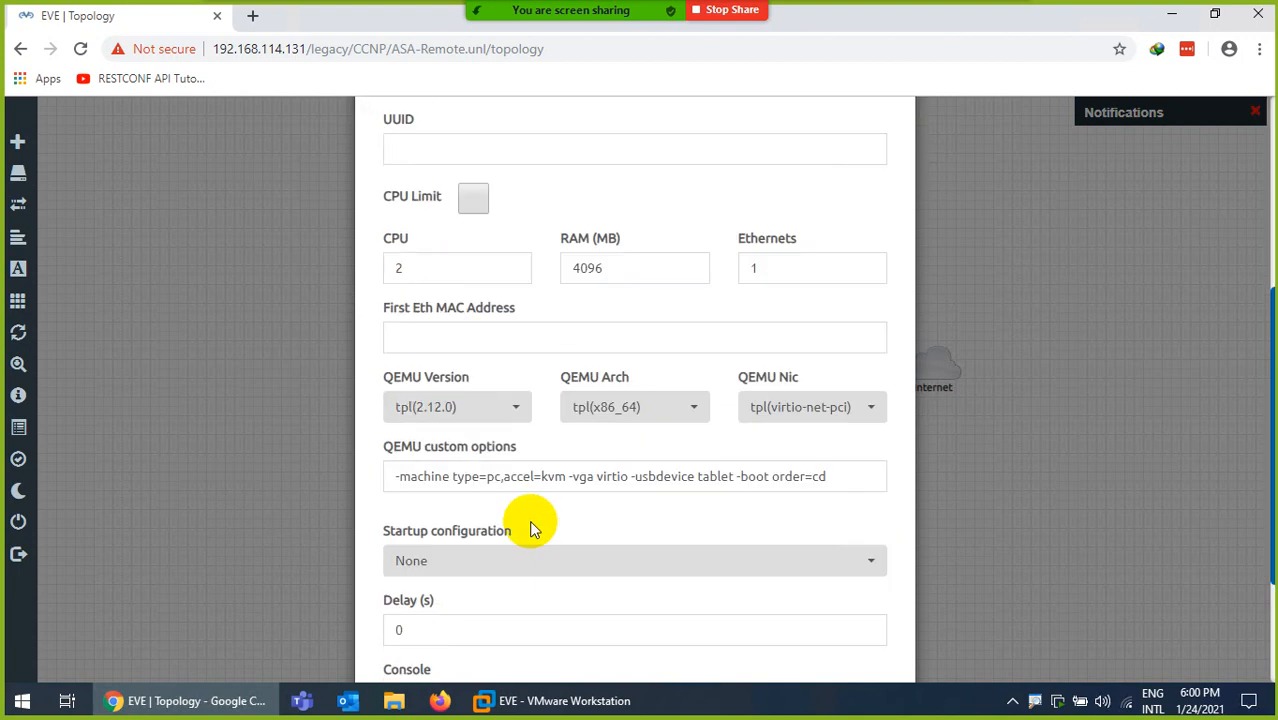
pyautogui.click(526, 620)
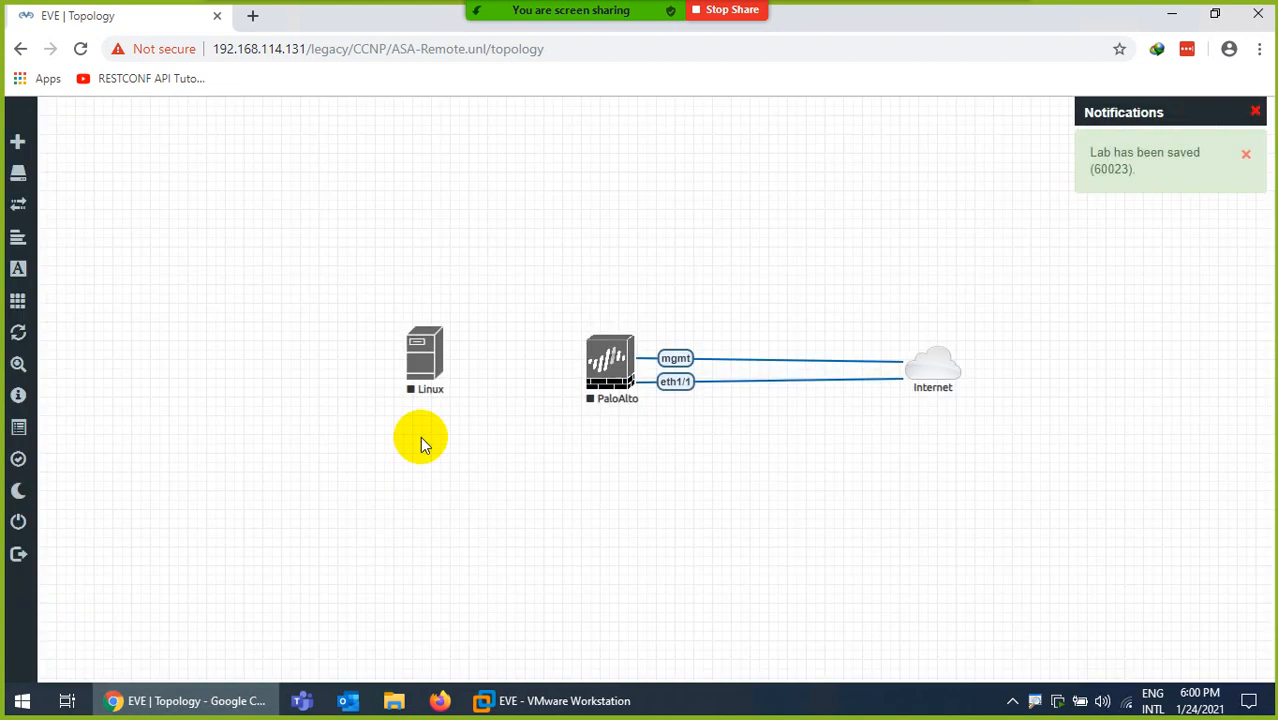
pyautogui.moveTo(416, 366); pyautogui.dragTo(287, 360)
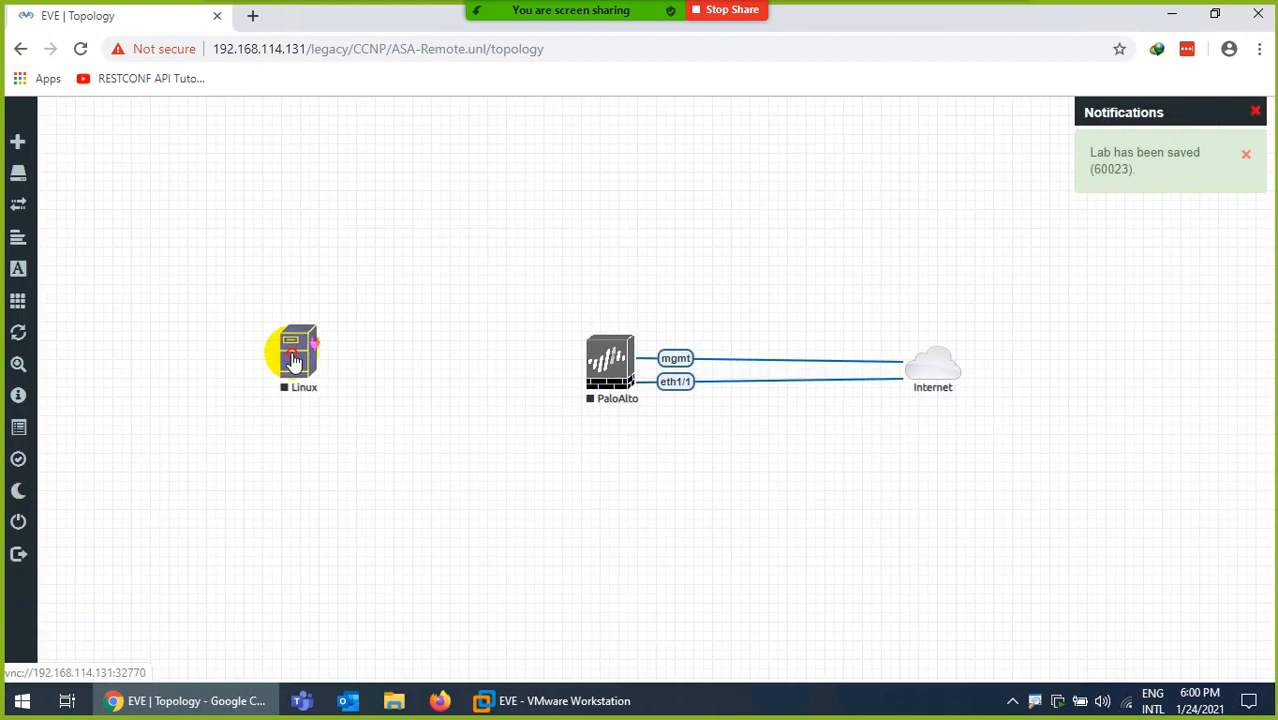
# - Set the Linux node's icon to Desktop3.png
pyautogui.rightClick(300, 357)
pyautogui.click(352, 566)
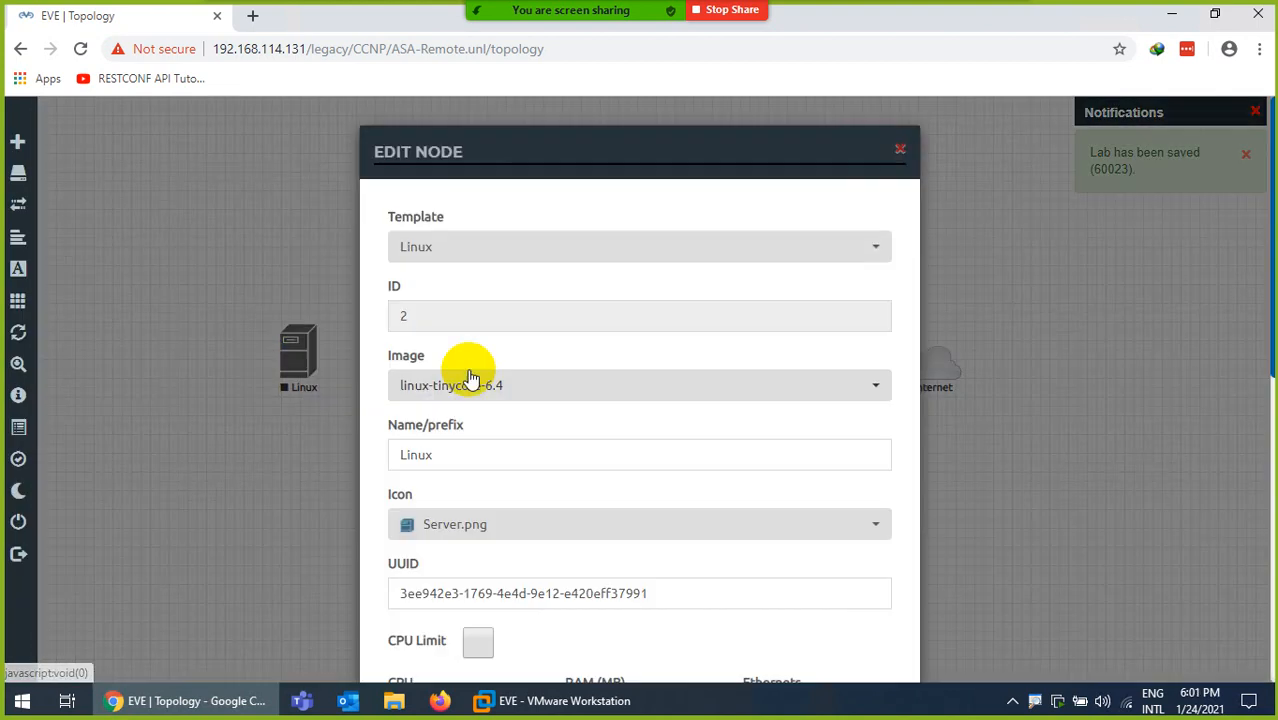
pyautogui.scroll(-1, 463, 420)
pyautogui.click(456, 446)
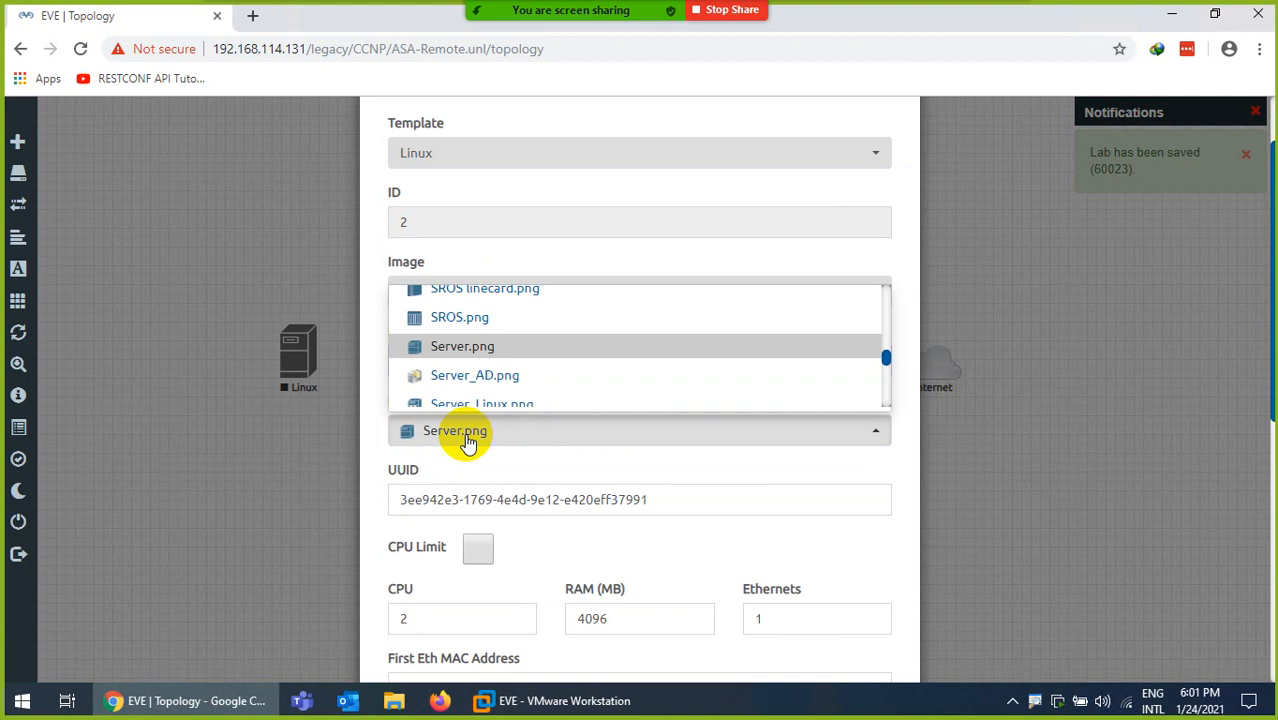
pyautogui.scroll(-2, 500, 355)
pyautogui.scroll(-1, 500, 356)
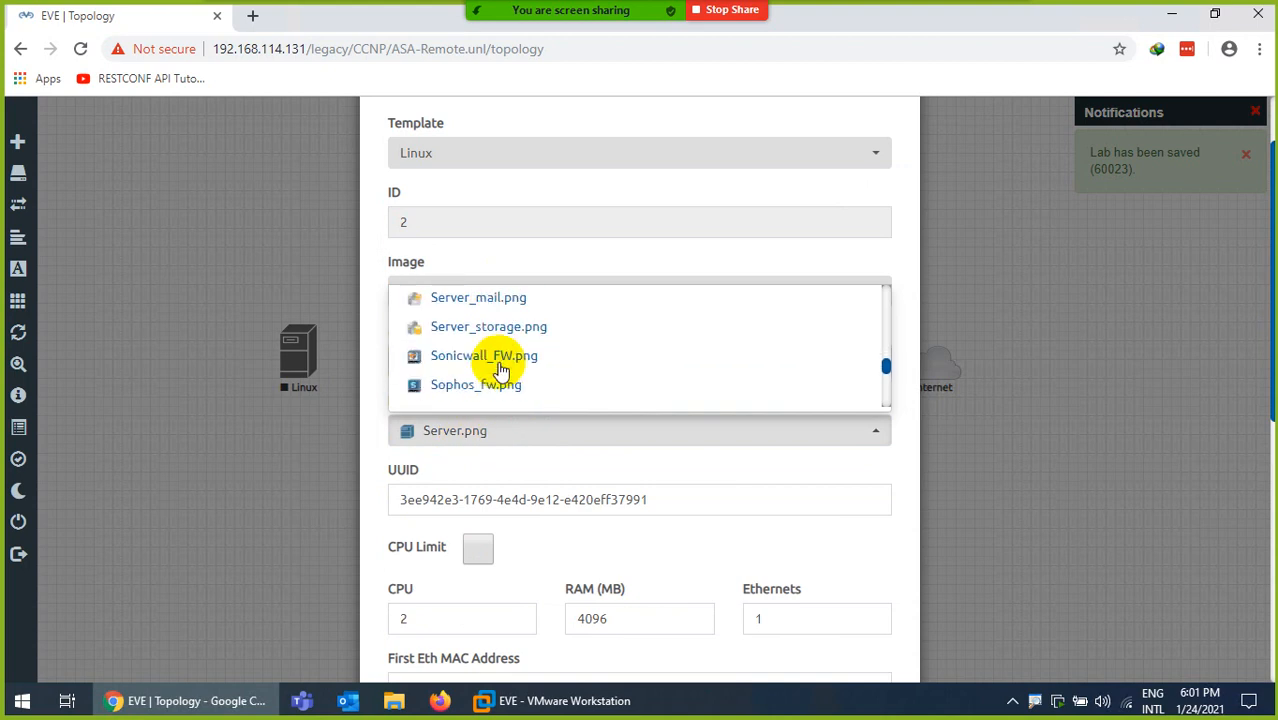
pyautogui.scroll(8, 500, 365)
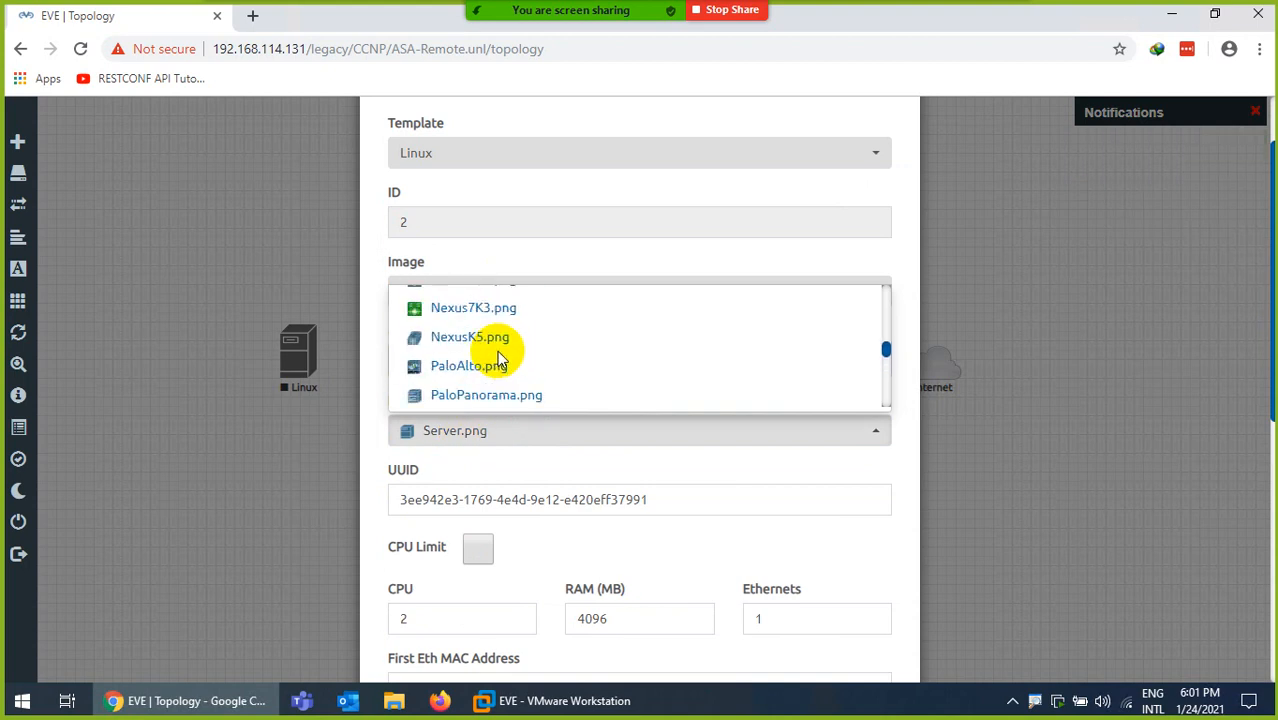
pyautogui.scroll(2, 500, 357)
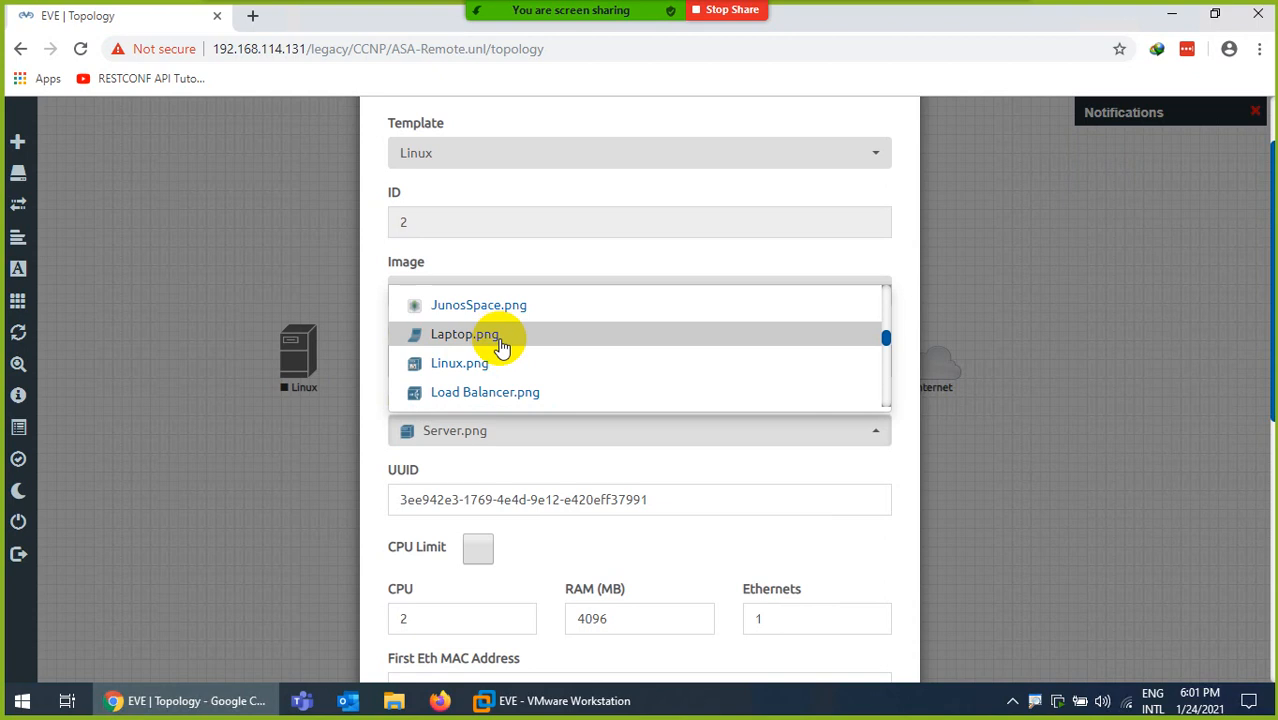
pyautogui.scroll(5, 501, 346)
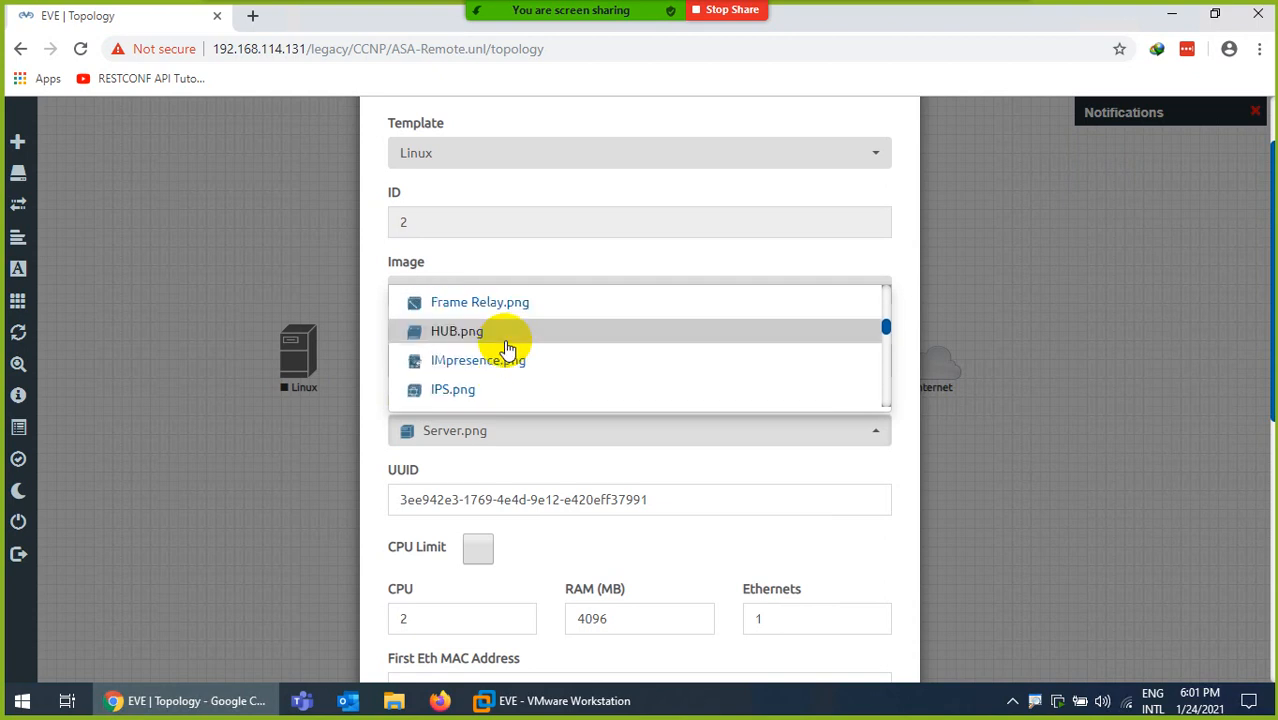
pyautogui.scroll(4, 505, 345)
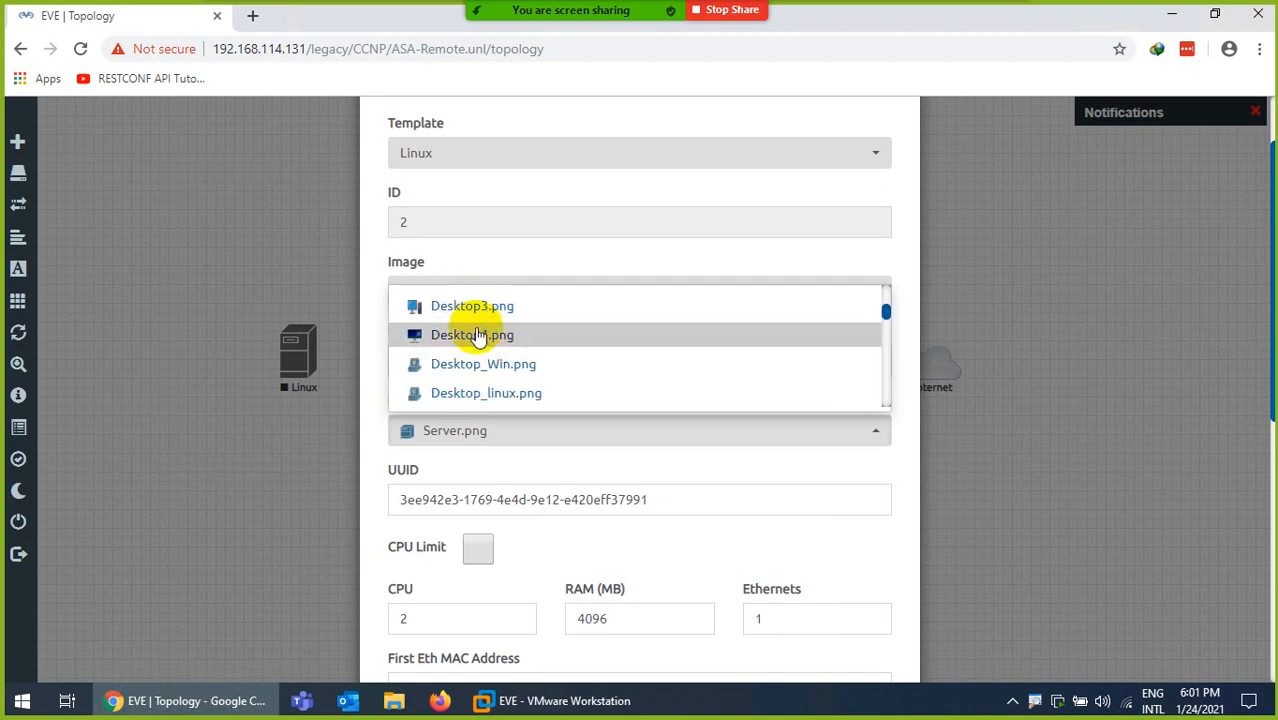
pyautogui.click(480, 304)
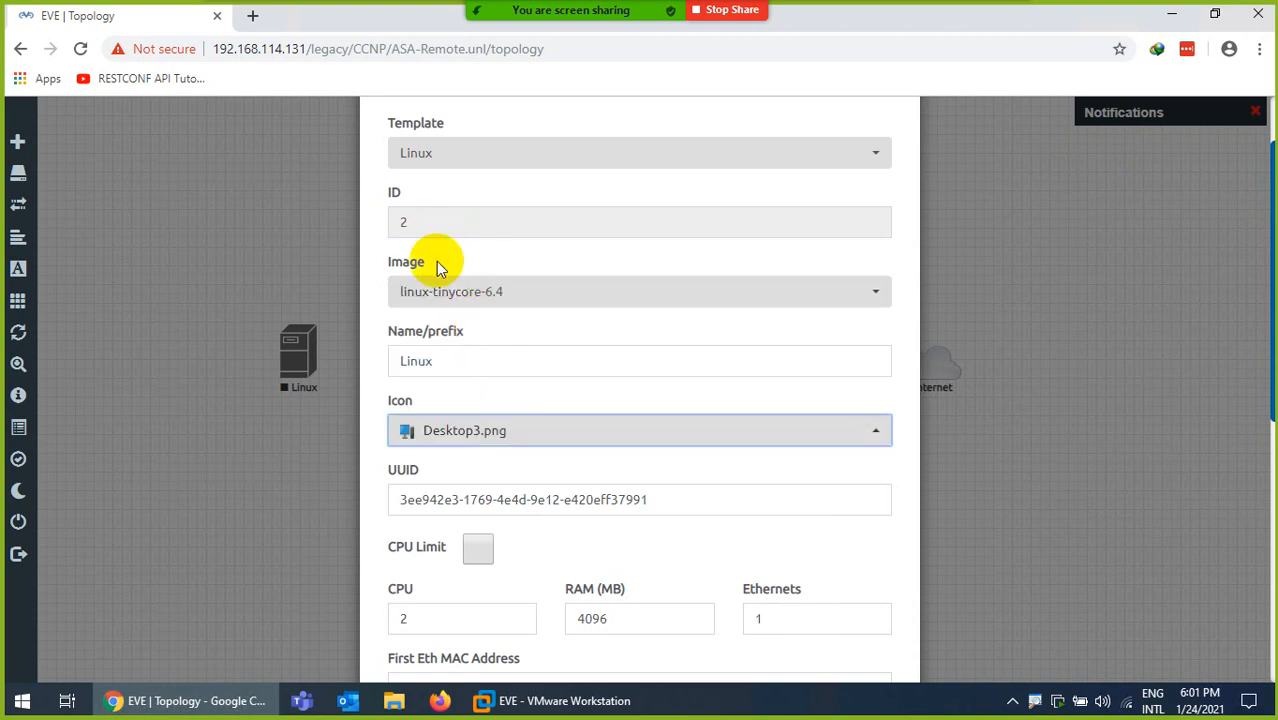
pyautogui.scroll(-2, 474, 320)
pyautogui.scroll(3, 462, 240)
pyautogui.scroll(-5, 478, 418)
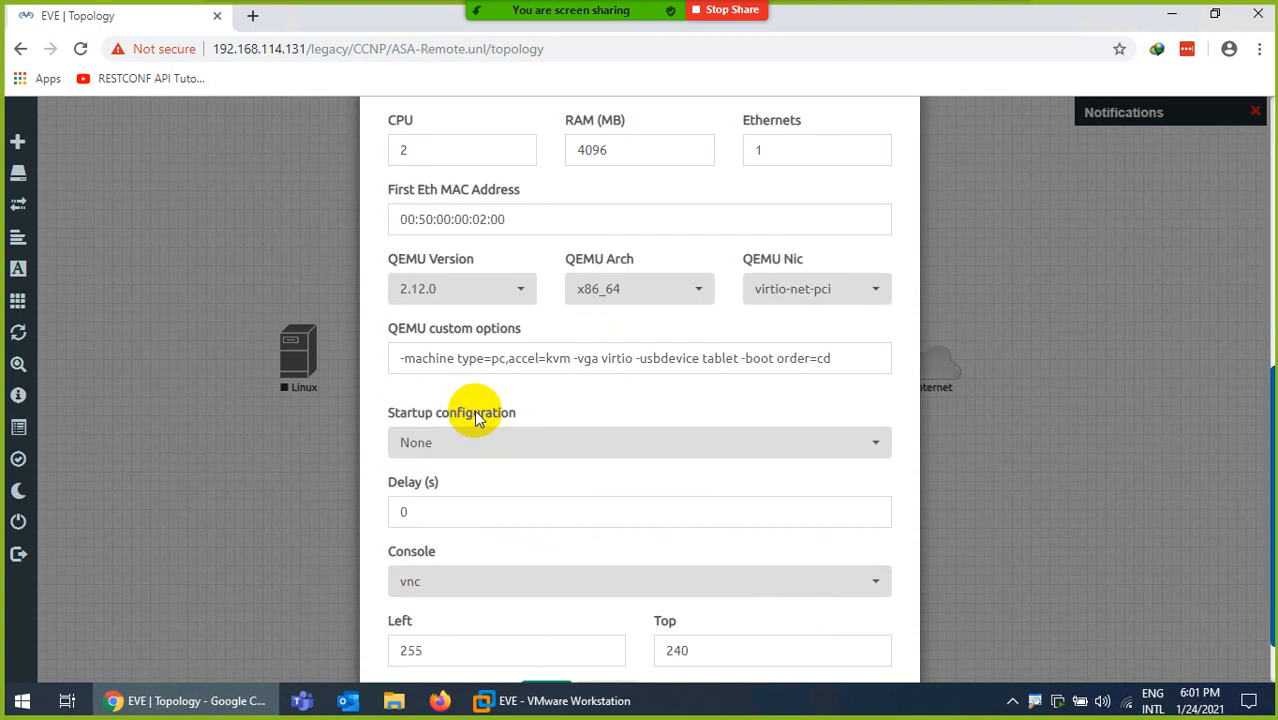
pyautogui.scroll(5, 478, 418)
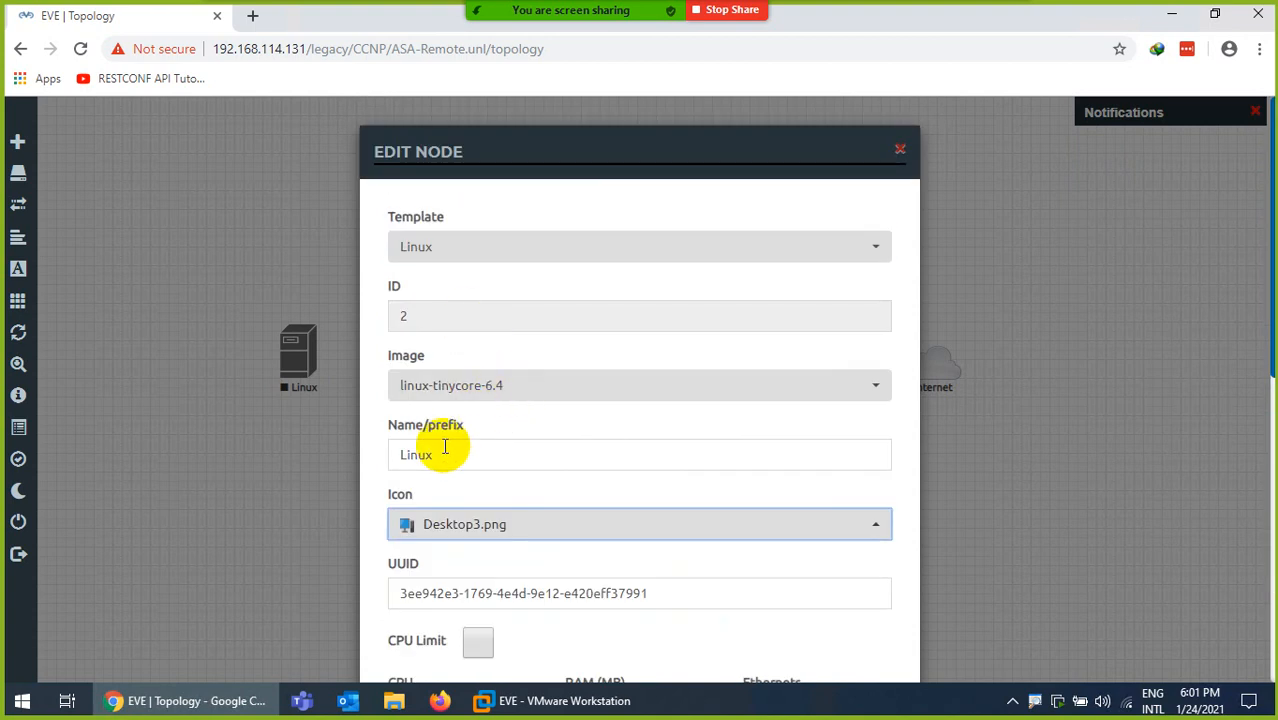
# - Rename the node to PC and save its settings
pyautogui.moveTo(445, 447); pyautogui.dragTo(307, 465)
pyautogui.write('PC')
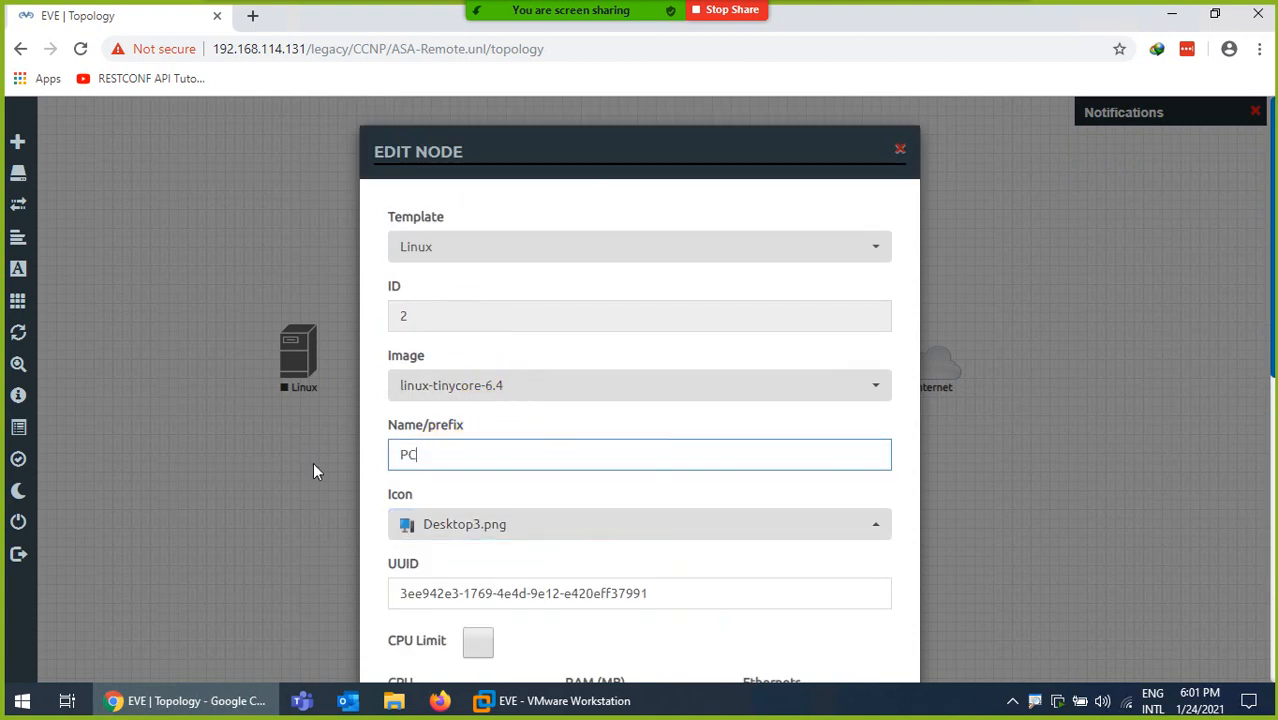
pyautogui.scroll(-5, 394, 508)
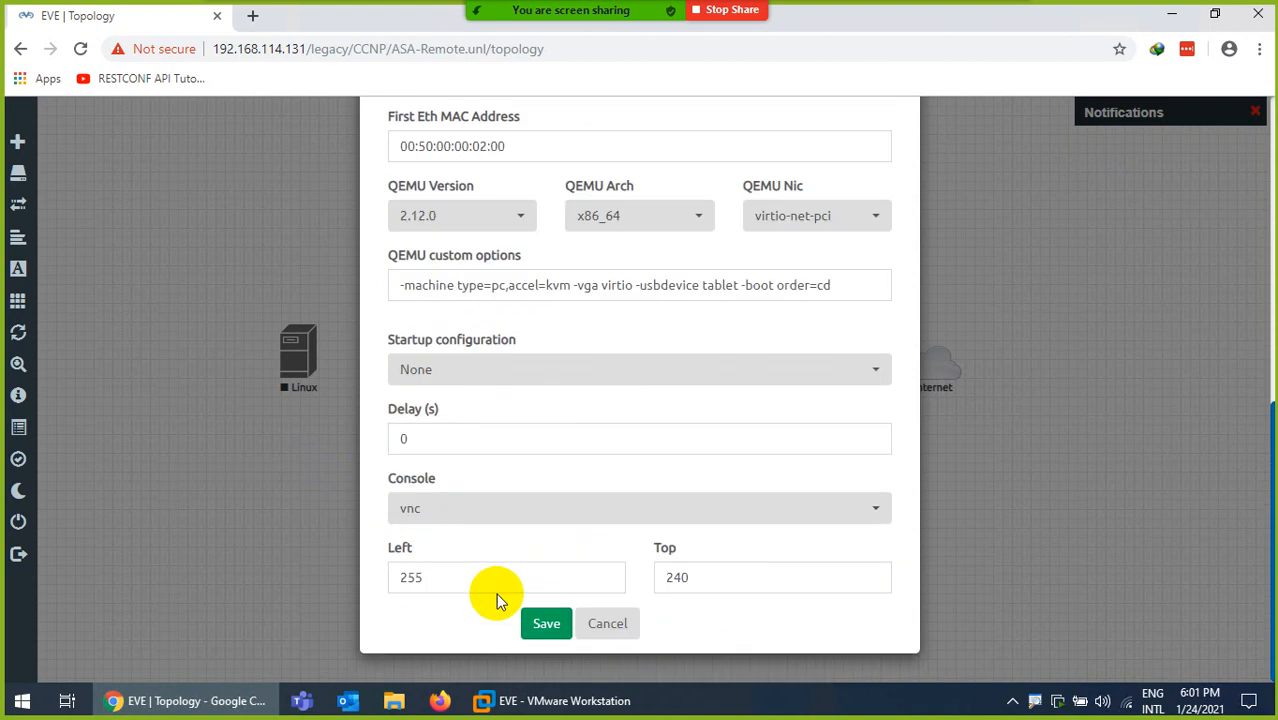
pyautogui.click(546, 623)
# - Connect PC's e0 to PaloAlto's eth1/2 and adjust PC's position
pyautogui.moveTo(291, 372); pyautogui.dragTo(608, 360)
pyautogui.click(678, 610)
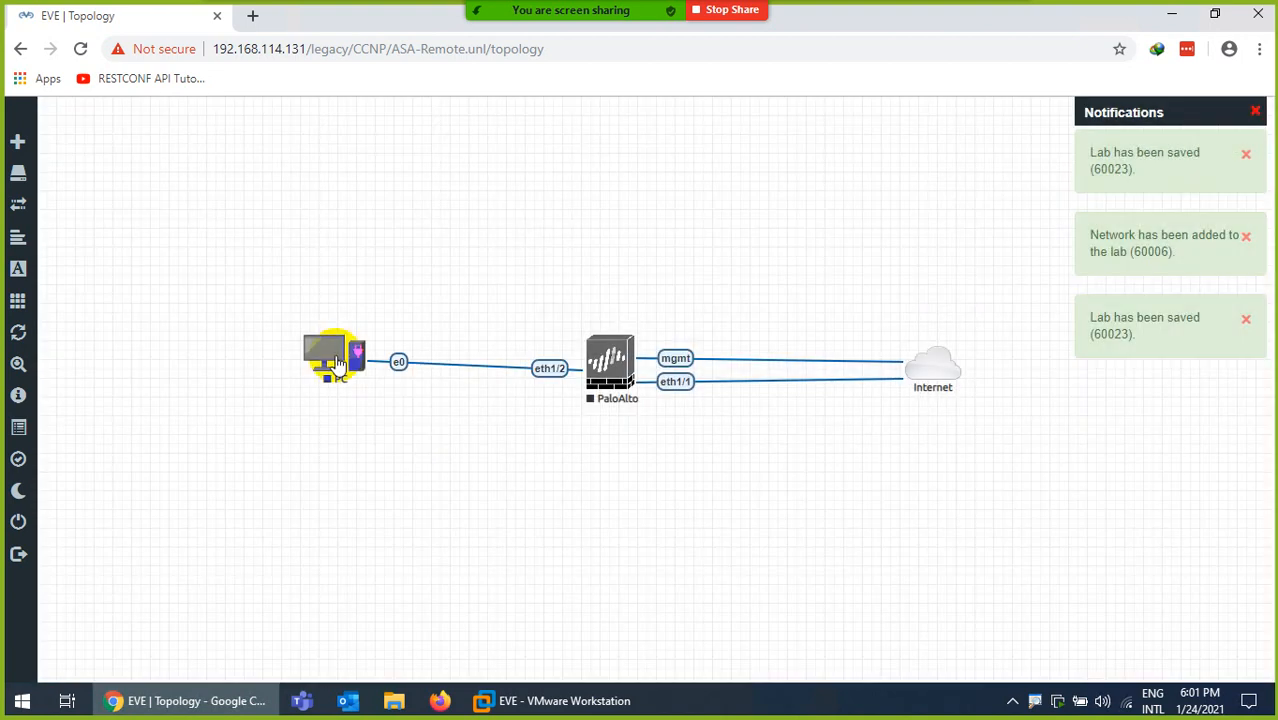
pyautogui.moveTo(338, 366)
pyautogui.mouseDown()
pyautogui.moveTo(328, 369)
pyautogui.moveTo(341, 373)
pyautogui.mouseUp()
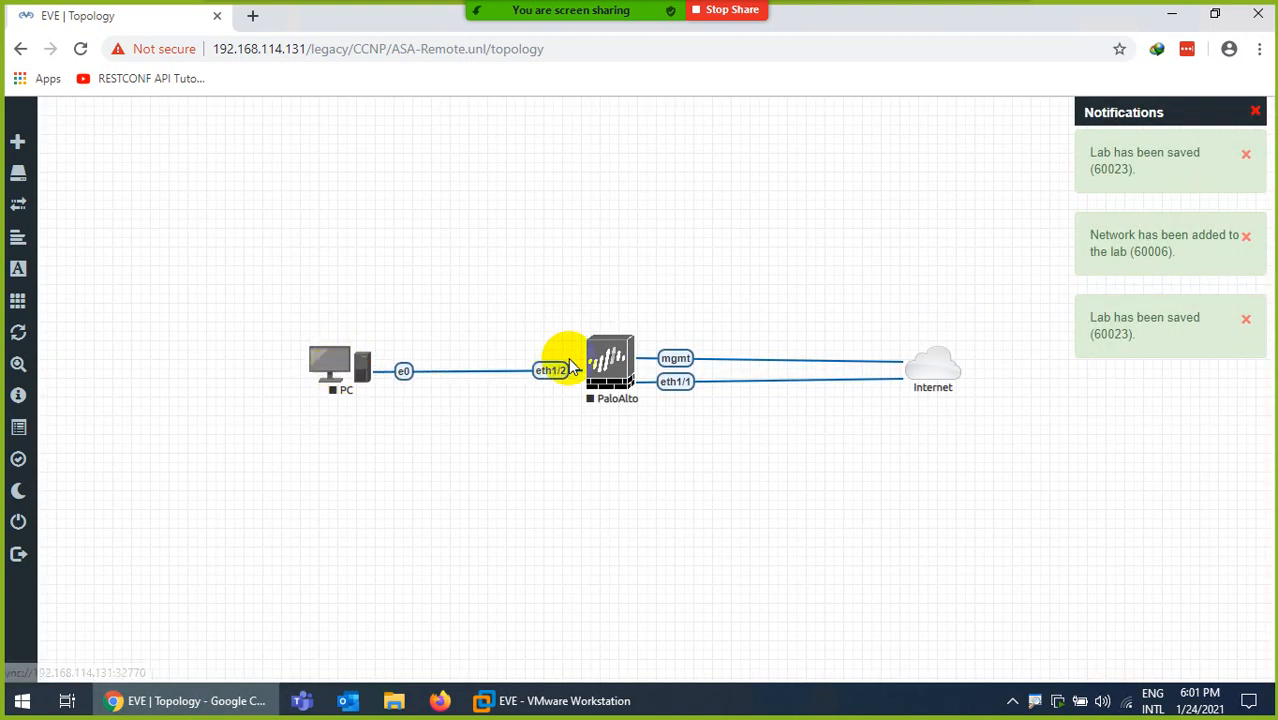
# - Start the PaloAlto and PC nodes
pyautogui.rightClick(605, 358)
pyautogui.click(630, 403)
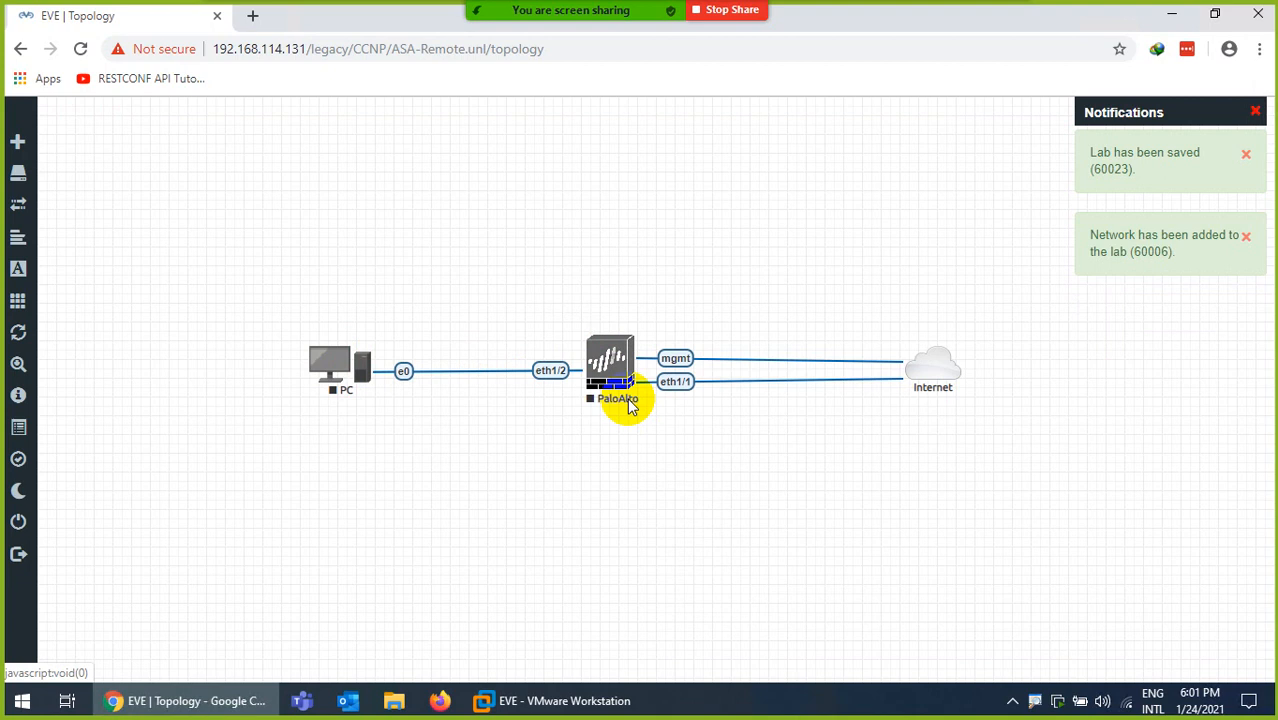
pyautogui.rightClick(345, 376)
pyautogui.click(372, 408)
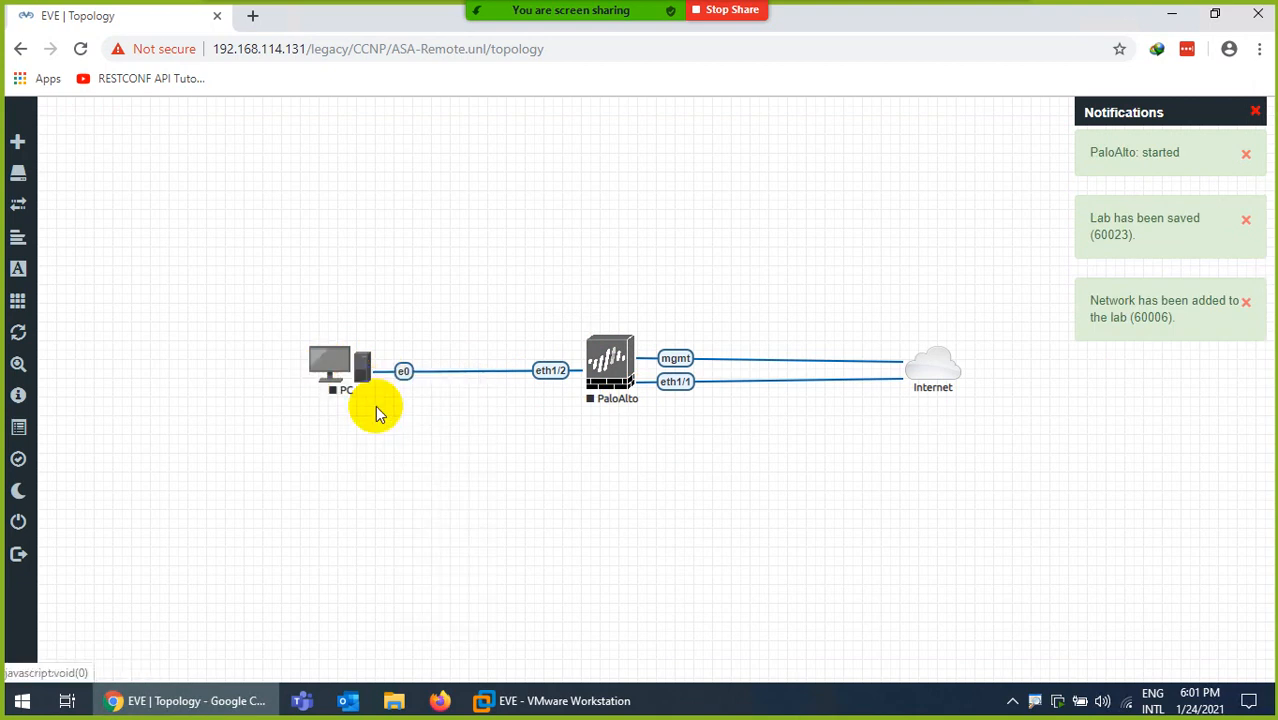
# - Add a bold red 192.168.114.2 text label above the Internet cloud
pyautogui.rightClick(646, 462)
pyautogui.click(673, 613)
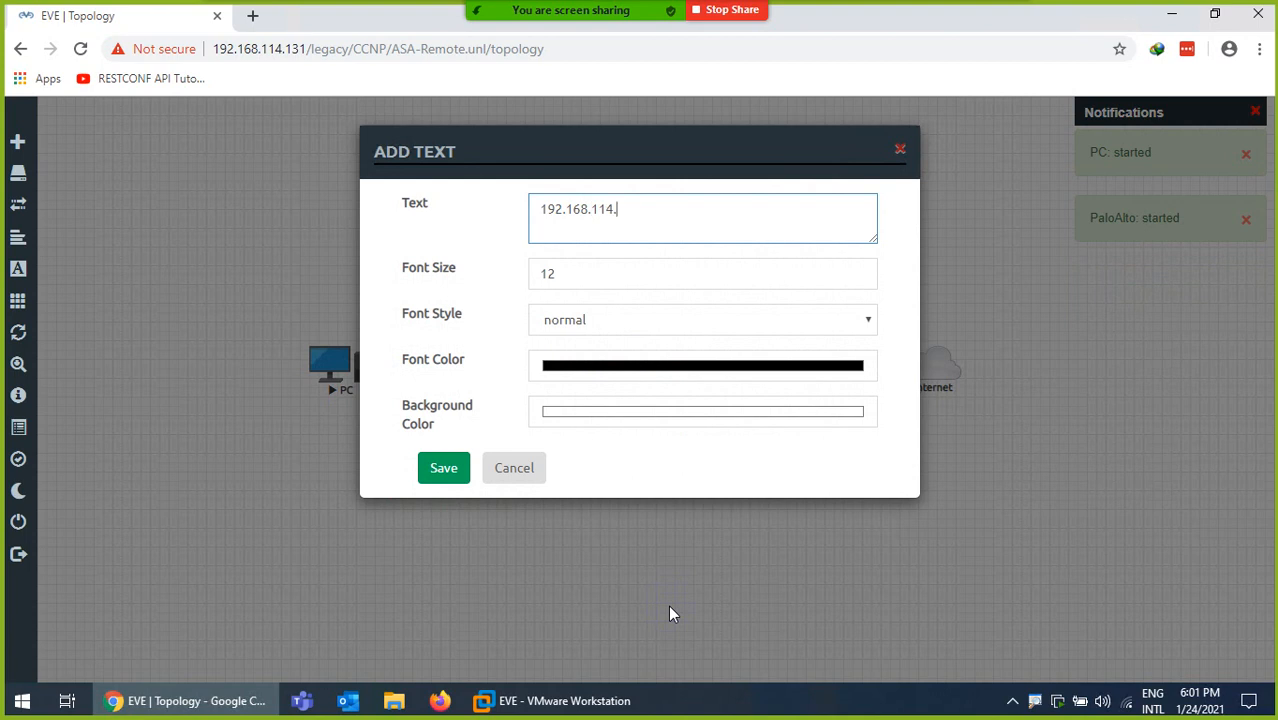
pyautogui.click(559, 321)
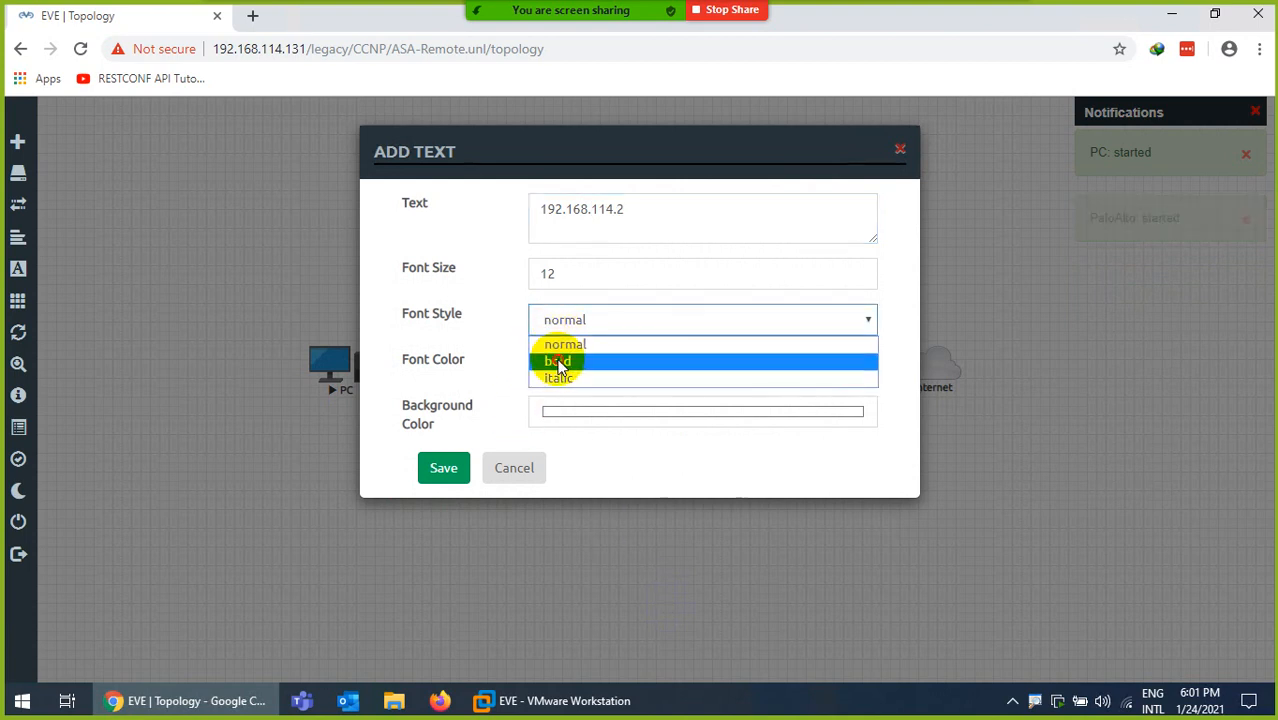
pyautogui.click(557, 362)
pyautogui.click(548, 366)
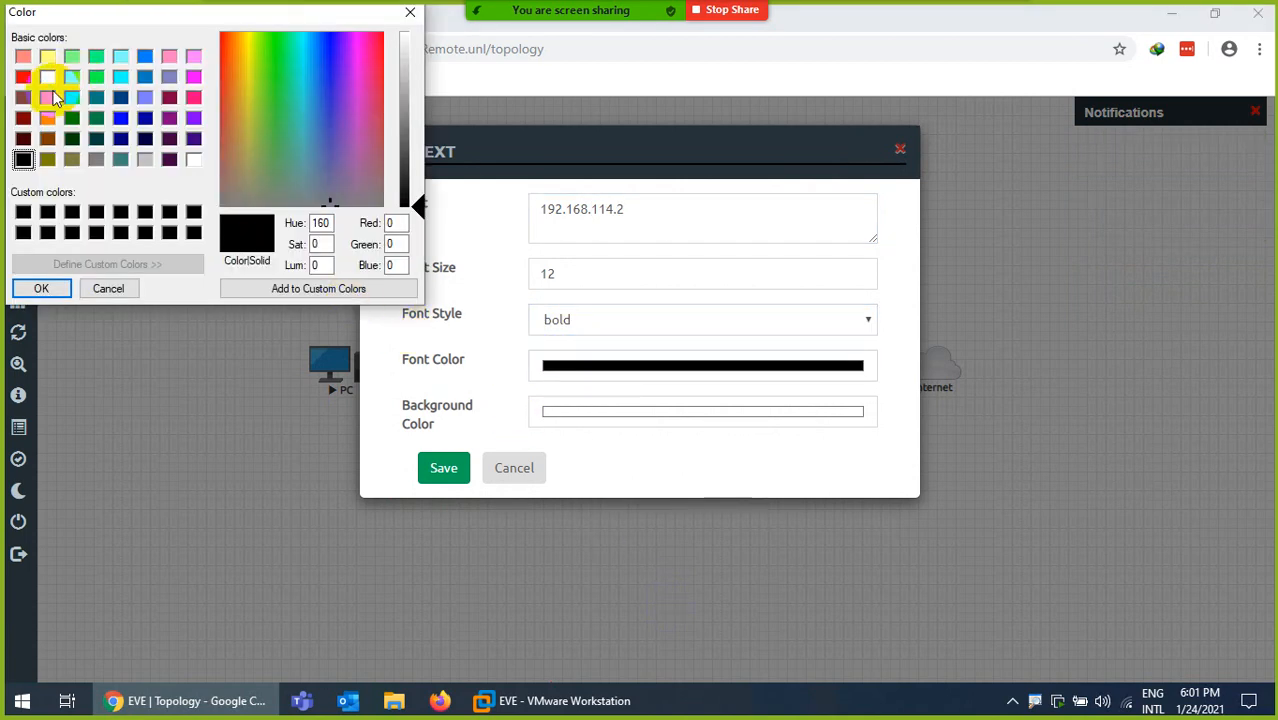
pyautogui.click(23, 77)
pyautogui.click(35, 286)
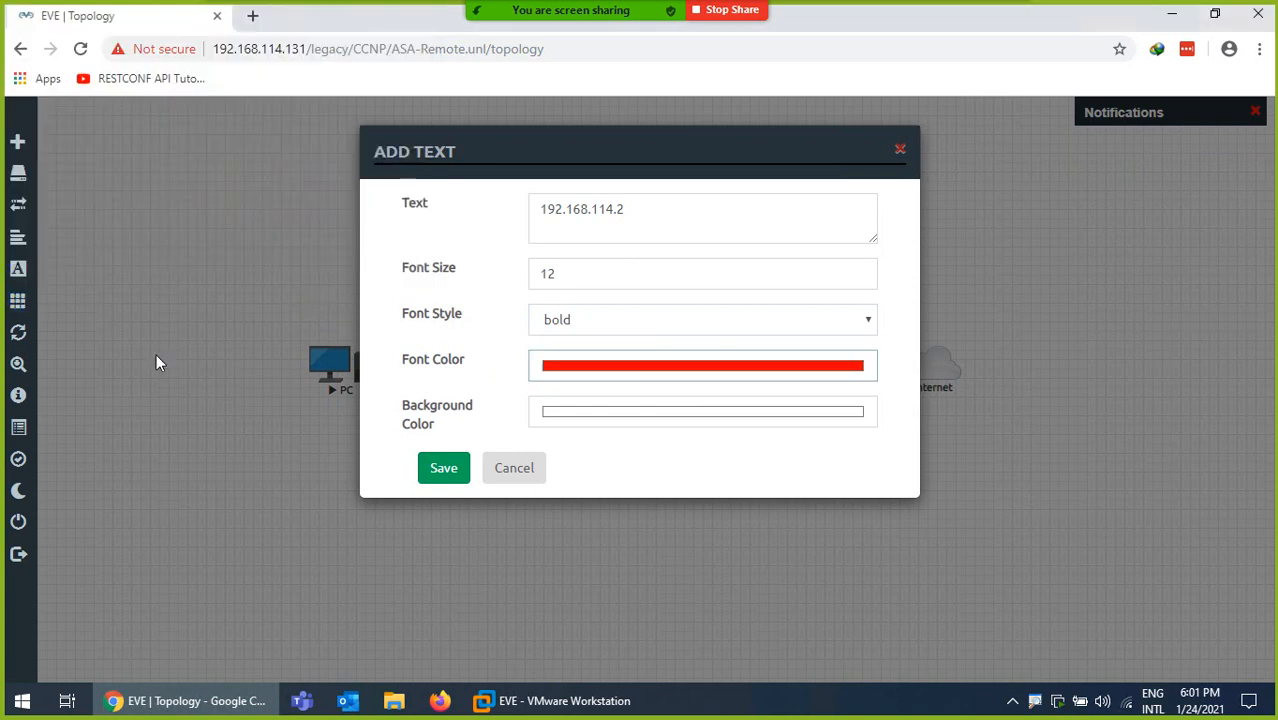
pyautogui.click(443, 468)
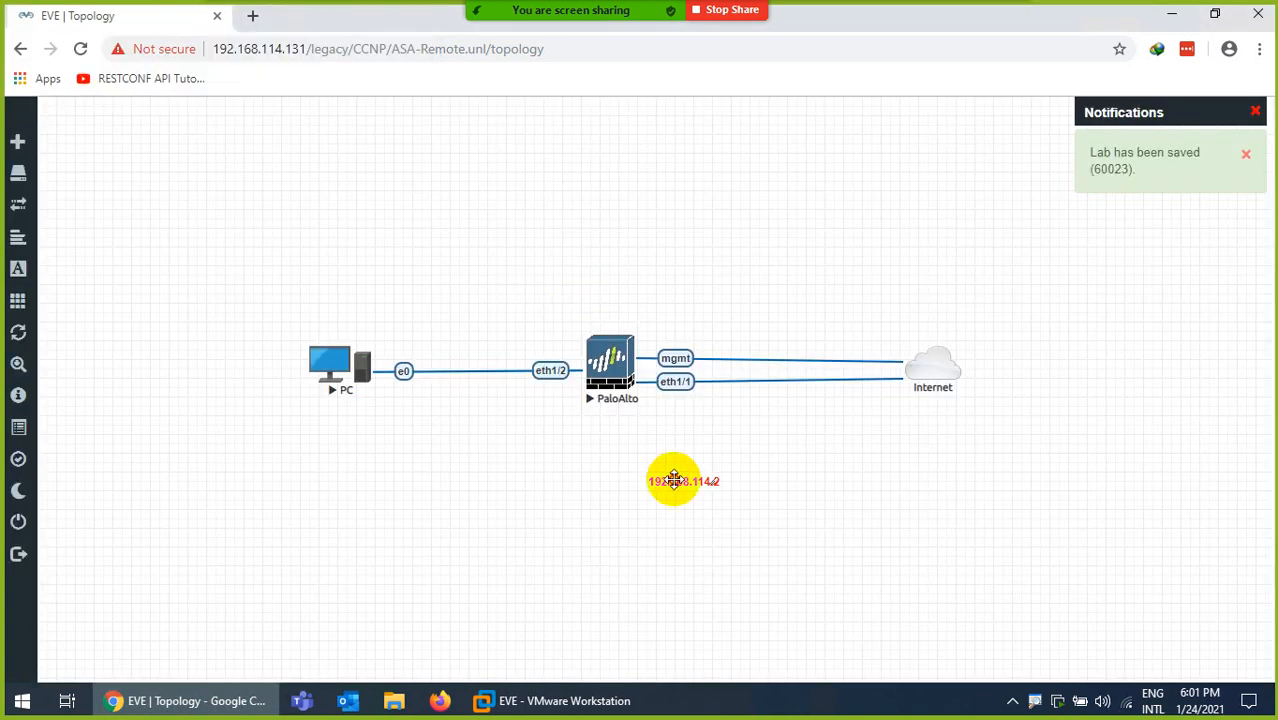
pyautogui.moveTo(673, 481); pyautogui.dragTo(933, 330)
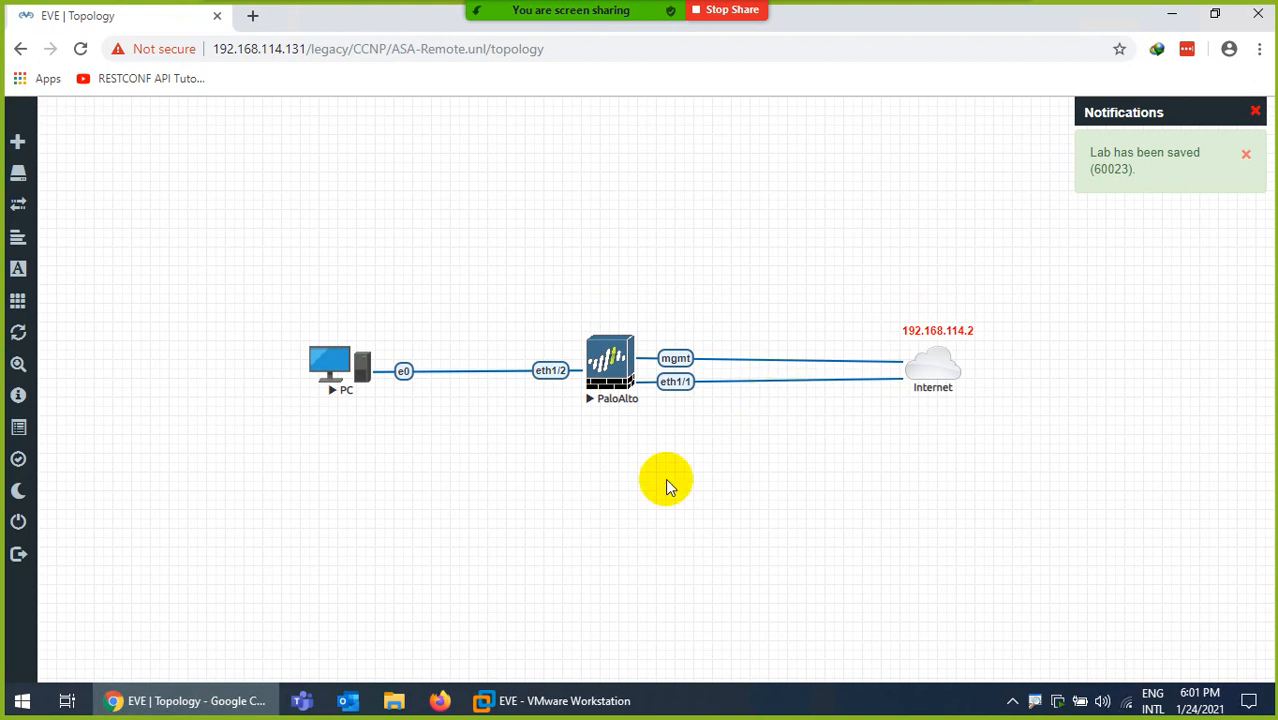
pyautogui.click(556, 701)
# - Check that the EVE VM's network adapter uses NAT, closing settings unchanged
pyautogui.rightClick(262, 73)
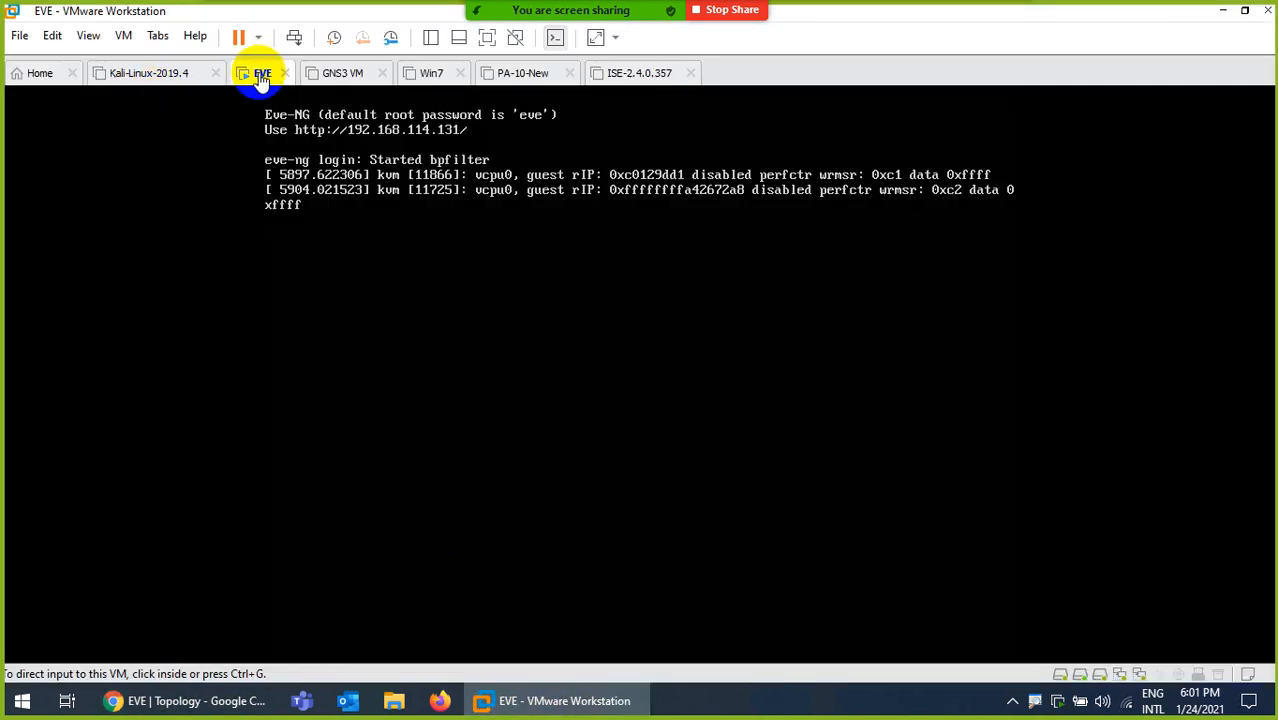
pyautogui.click(322, 352)
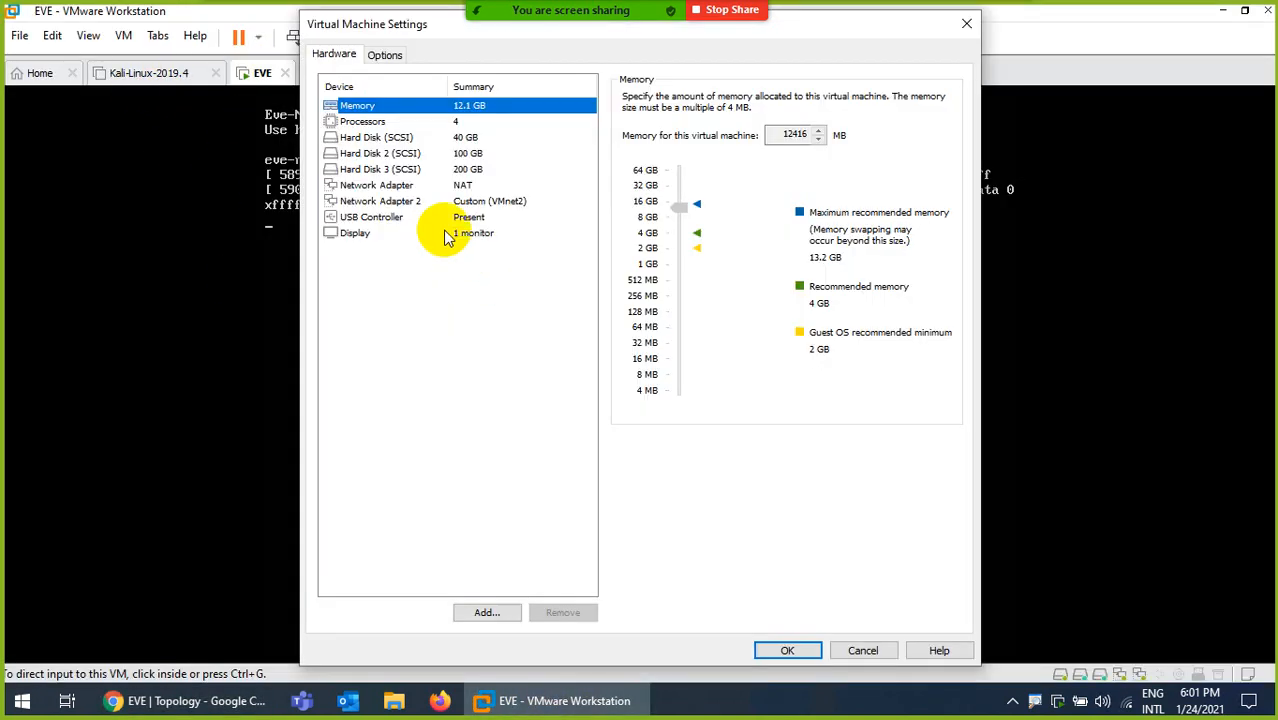
pyautogui.click(417, 188)
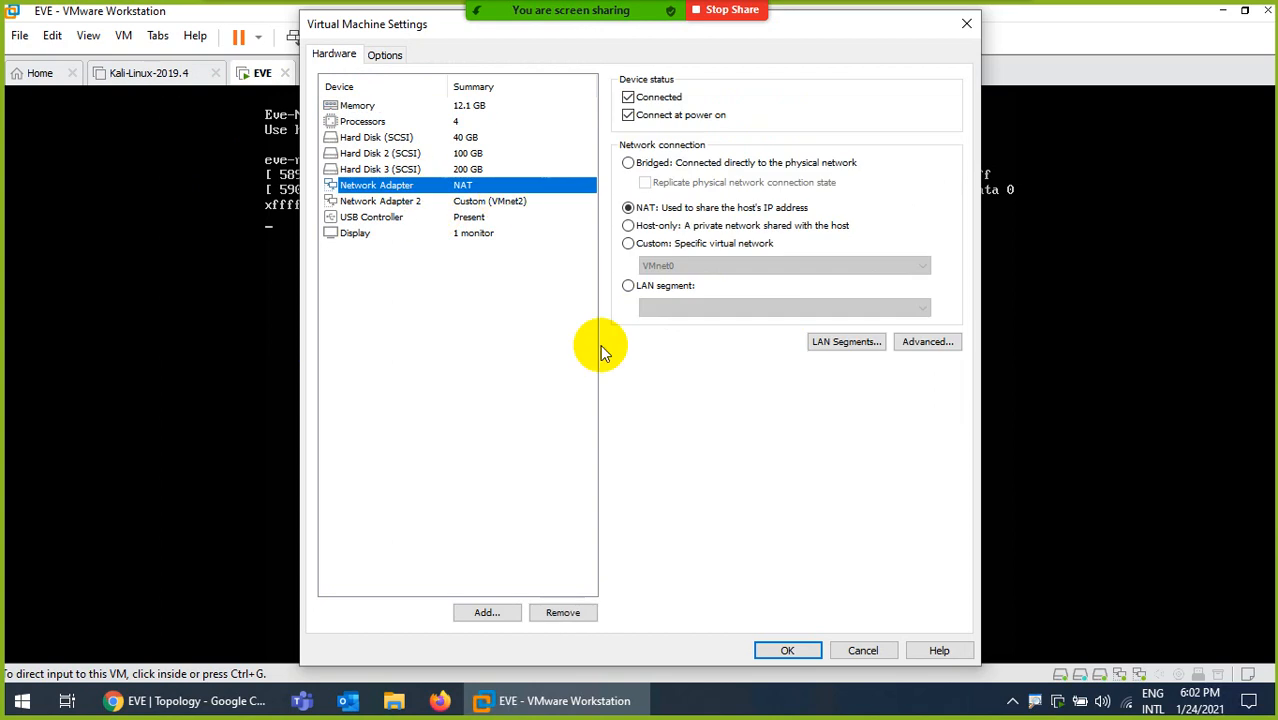
pyautogui.click(853, 652)
# - Read VMnet8's NAT gateway, 192.168.114.2, in the Virtual Network Editor
pyautogui.click(52, 35)
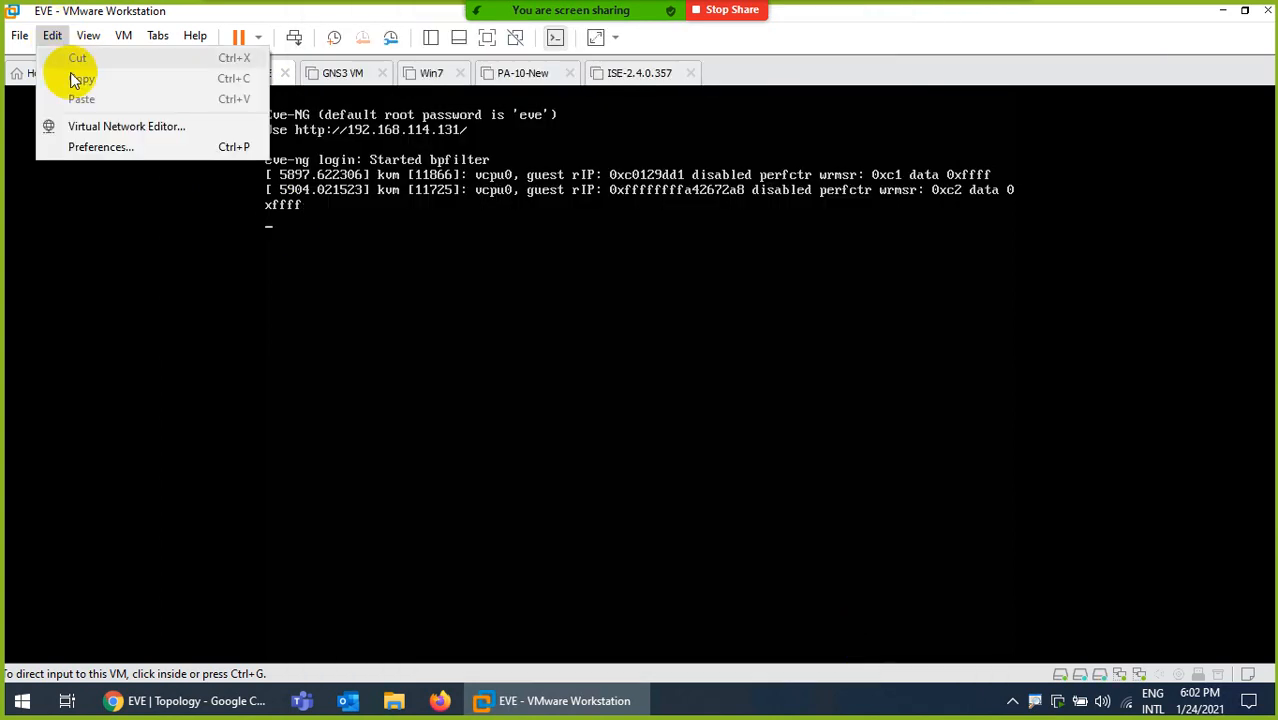
pyautogui.click(82, 124)
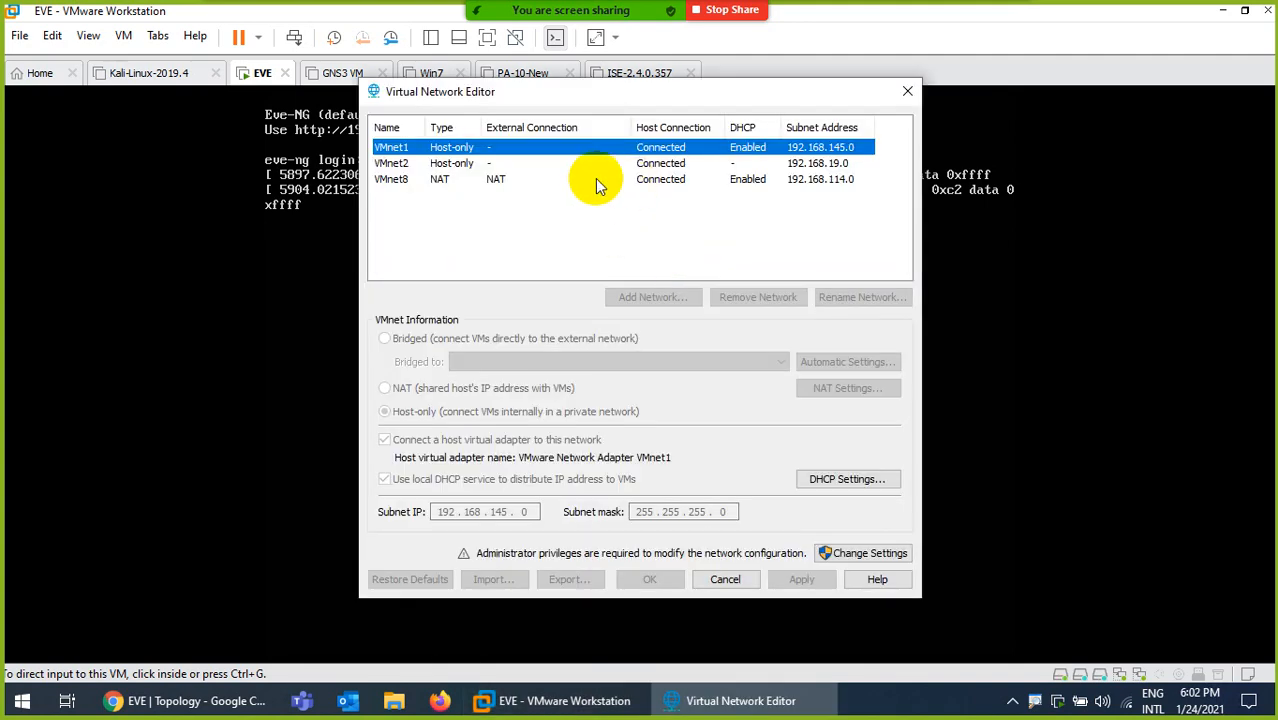
pyautogui.click(492, 180)
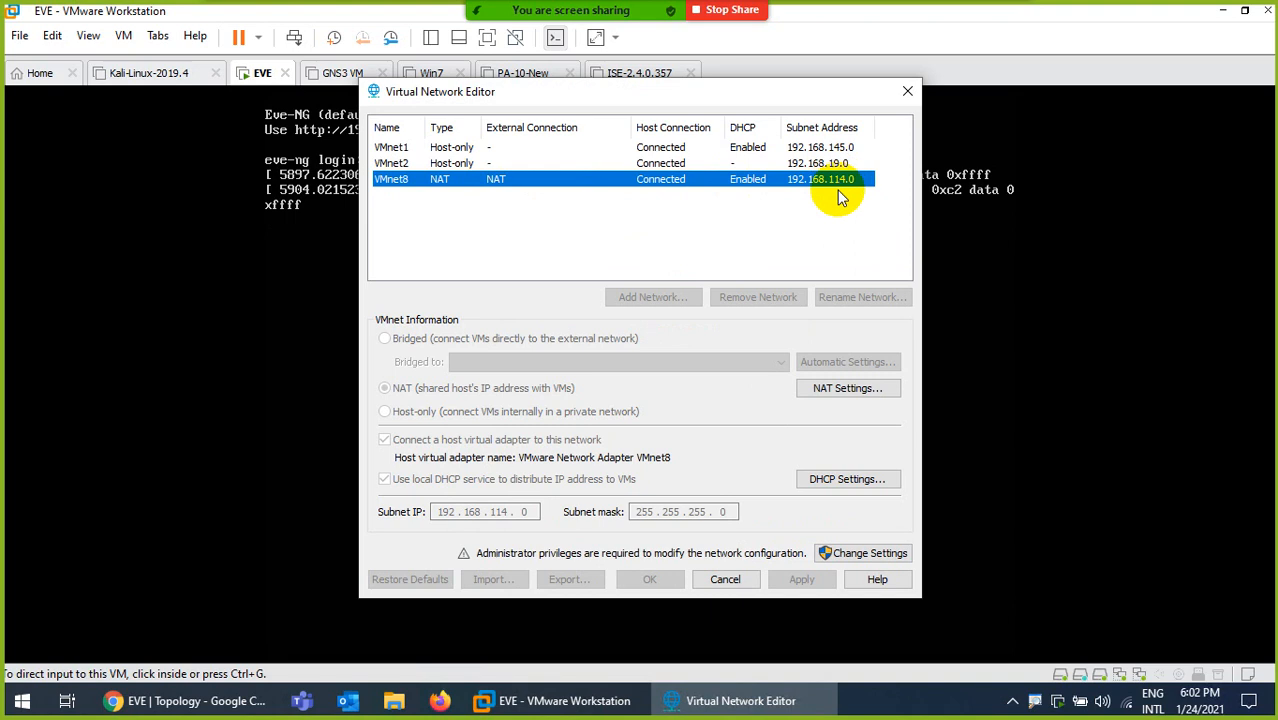
pyautogui.click(848, 390)
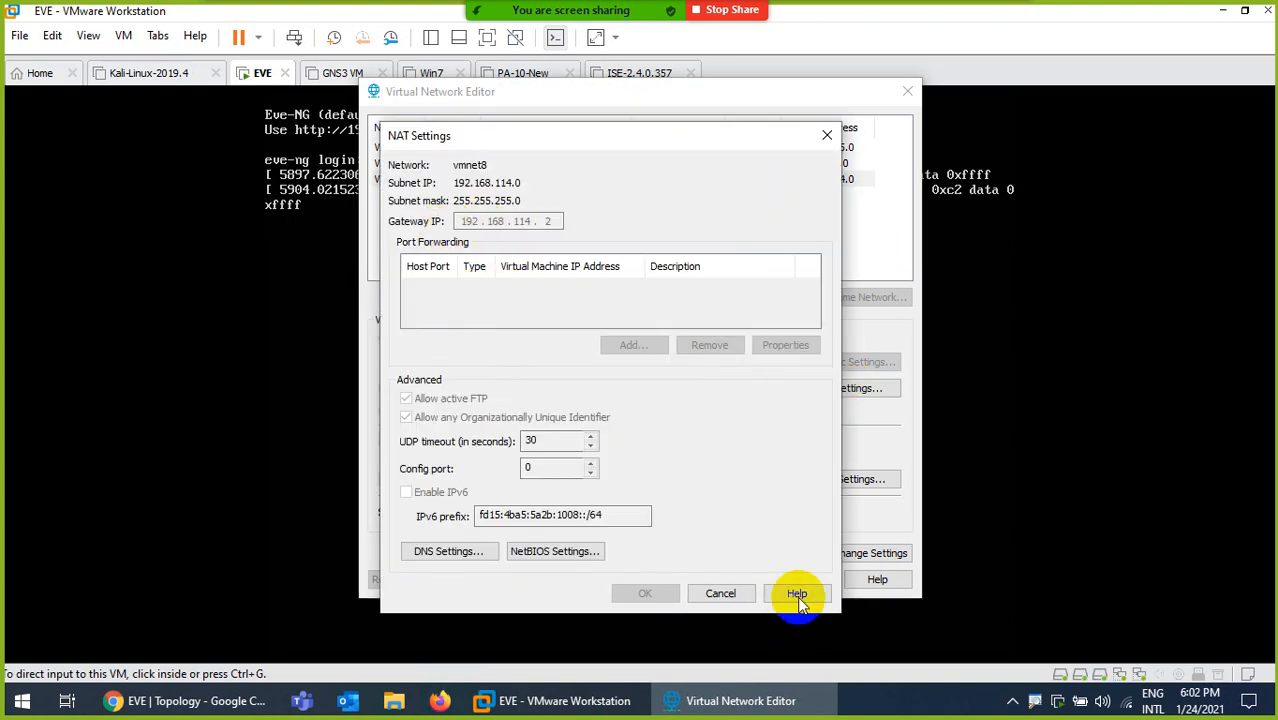
pyautogui.click(722, 593)
pyautogui.click(720, 579)
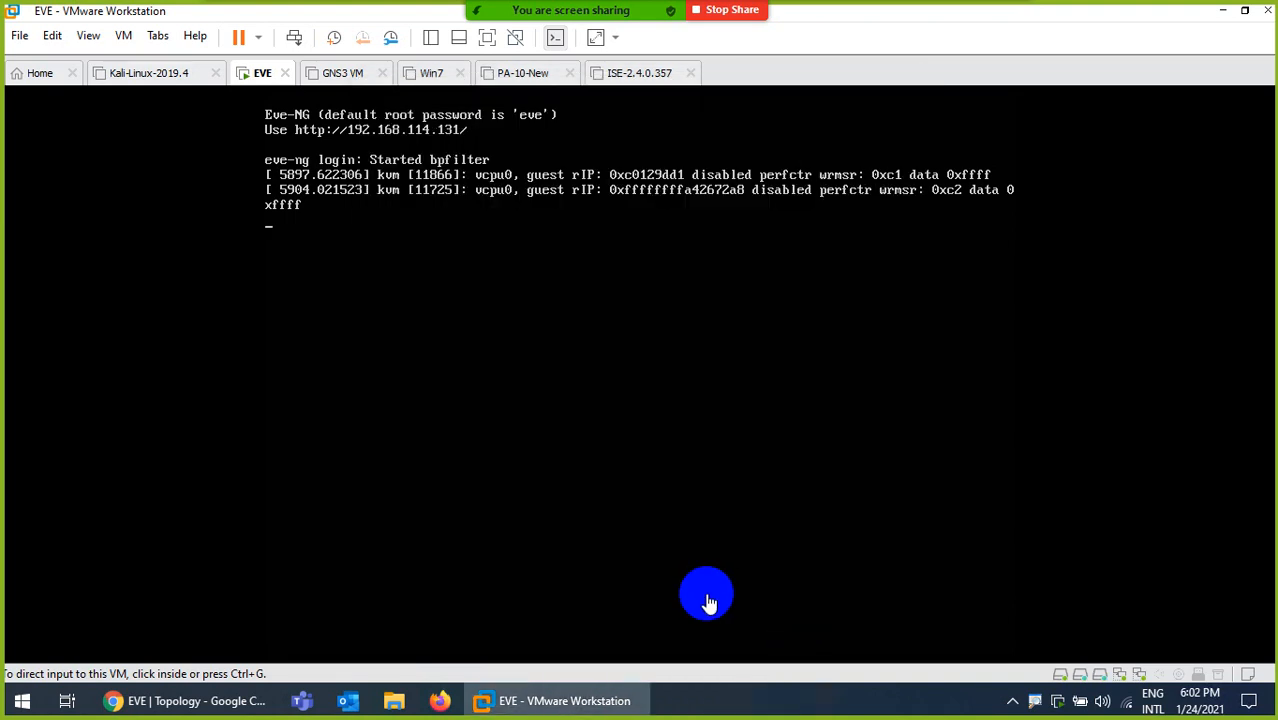
pyautogui.click(262, 700)
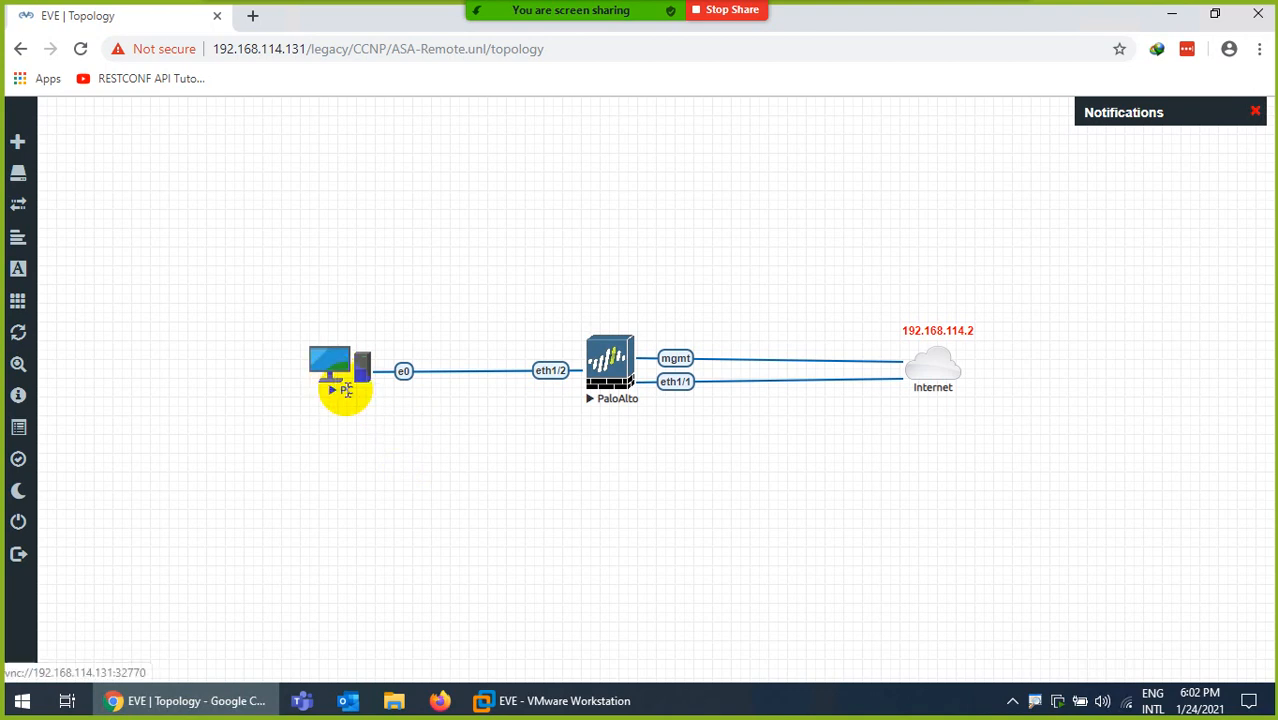
# - Duplicate the red IP label and turn it into a DHCP label above the PC
pyautogui.rightClick(490, 440)
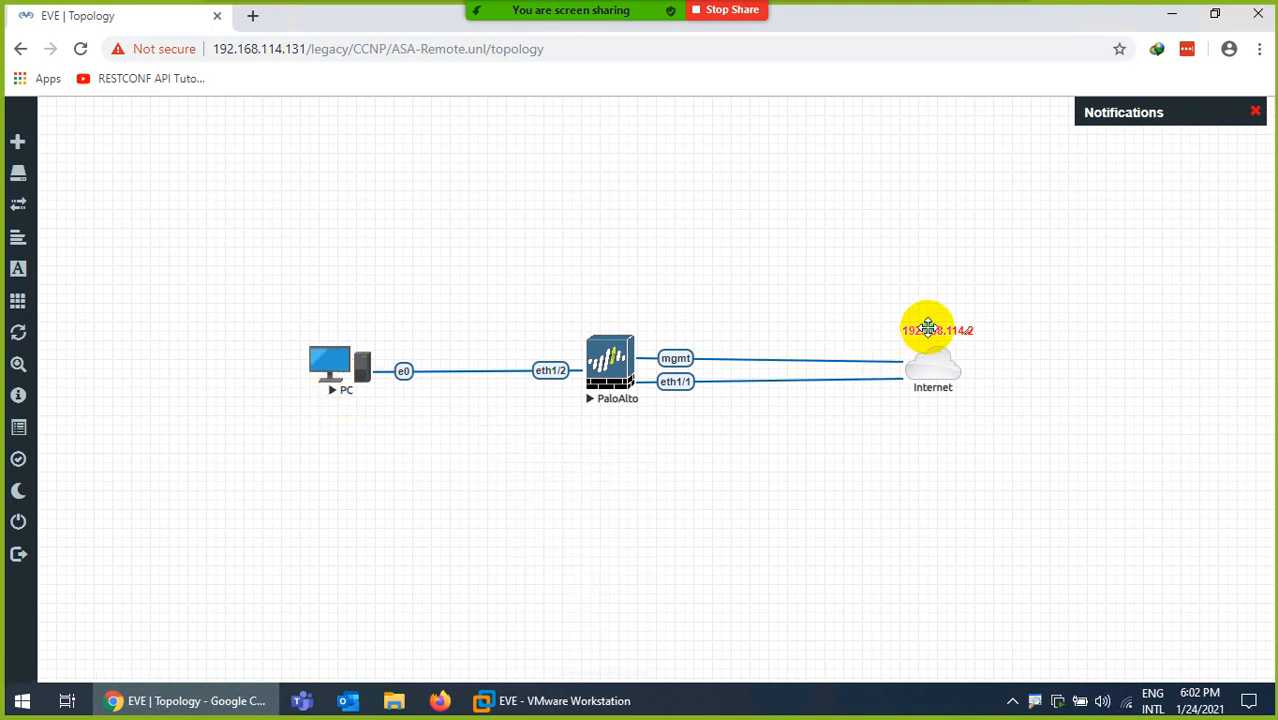
pyautogui.rightClick(928, 328)
pyautogui.click(978, 365)
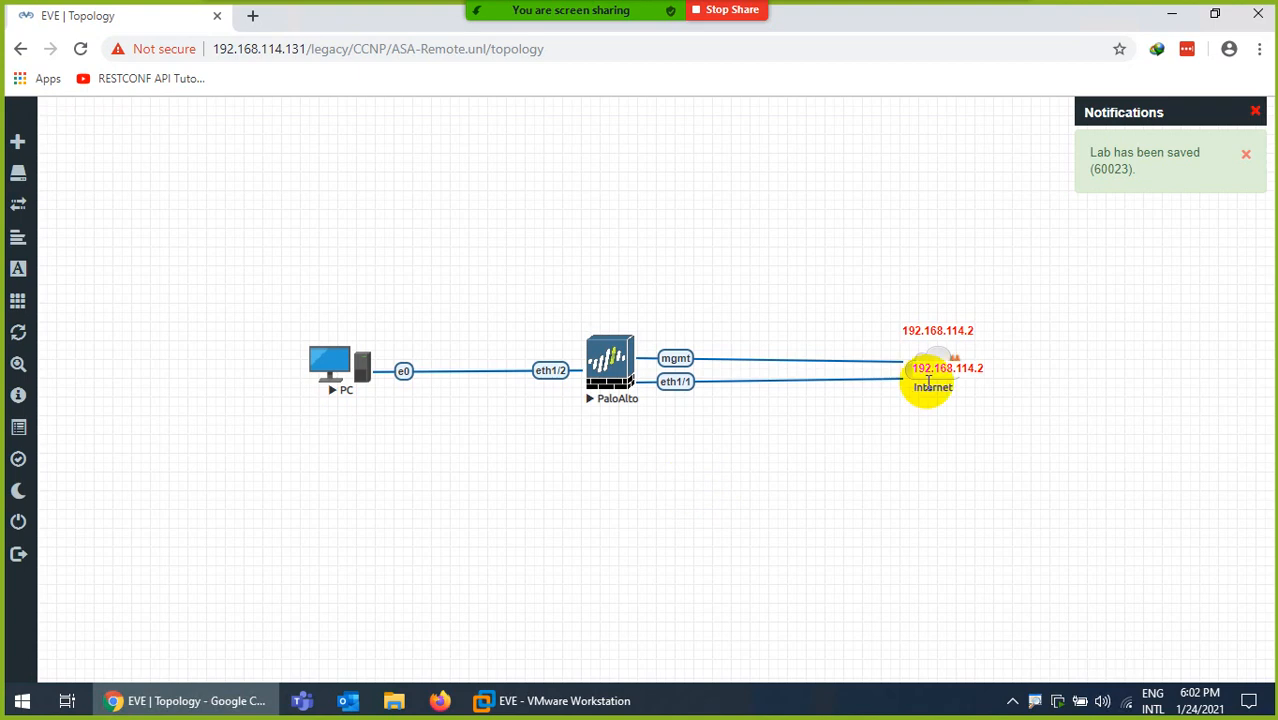
pyautogui.moveTo(928, 382); pyautogui.dragTo(339, 322)
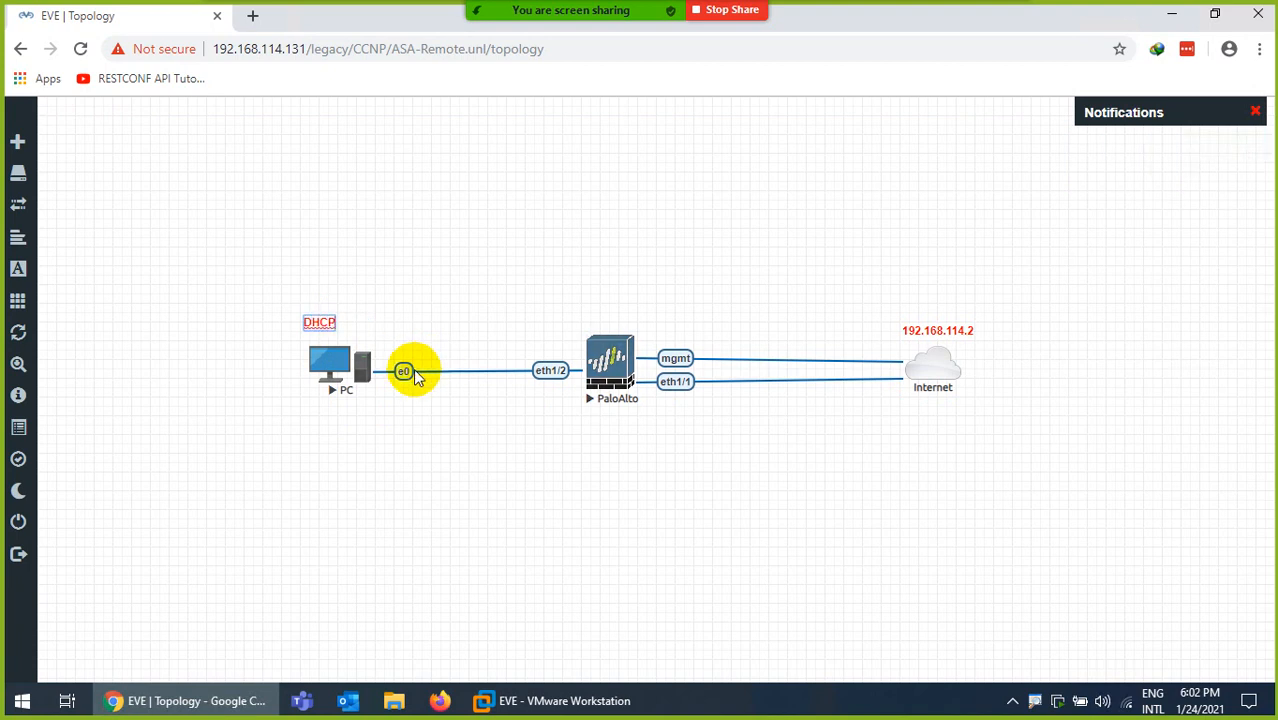
pyautogui.click(490, 241)
pyautogui.moveTo(316, 316); pyautogui.dragTo(338, 321)
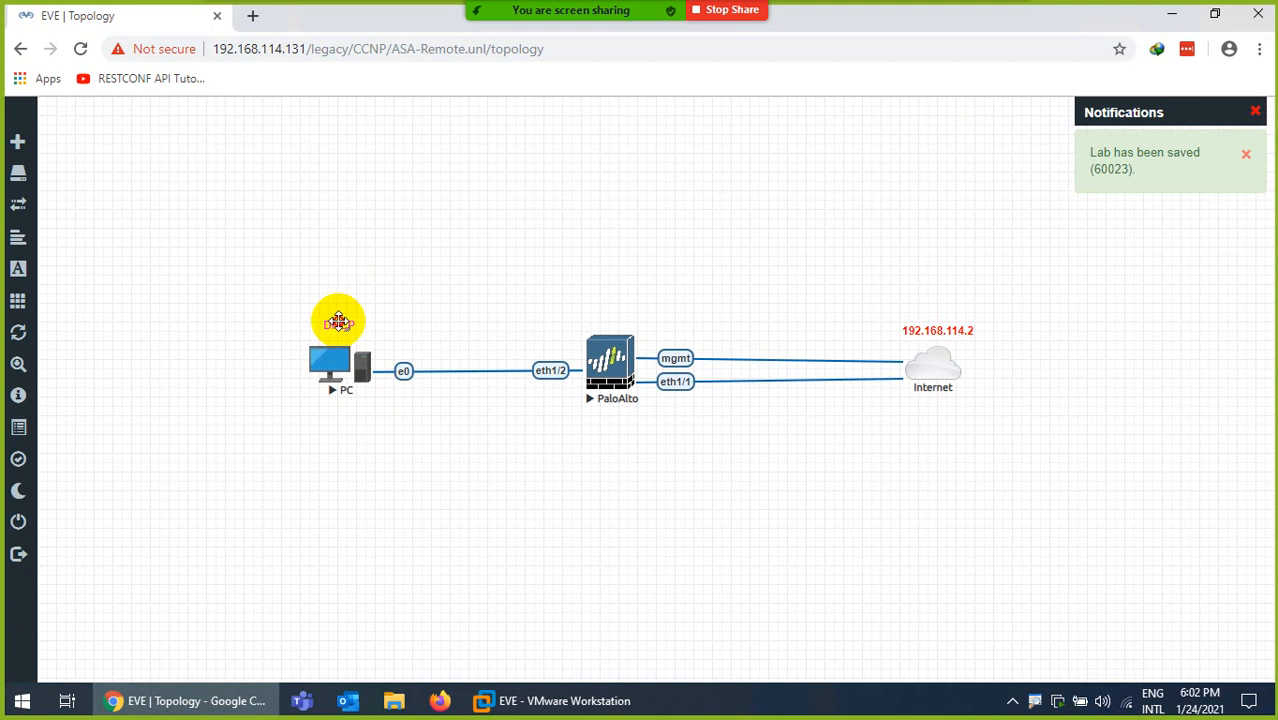
# - Duplicate the DHCP label as an INSIDE label above the PC–PaloAlto link
pyautogui.rightClick(333, 320)
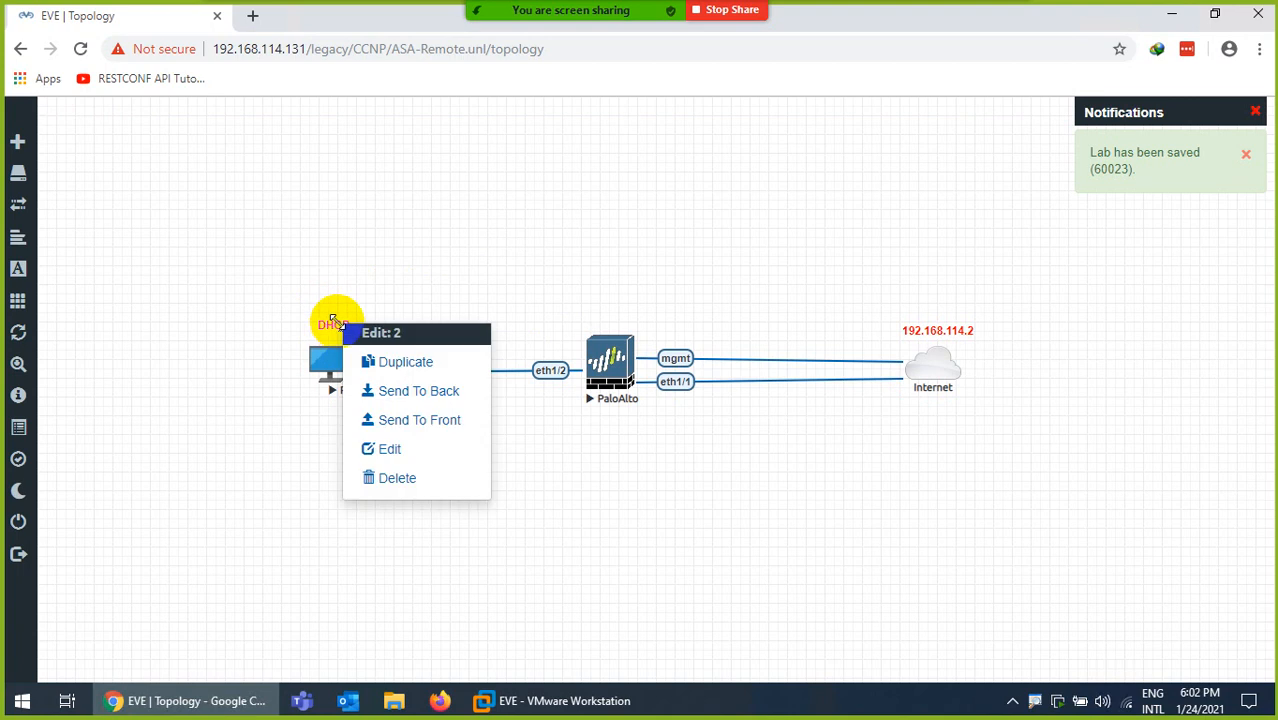
pyautogui.click(373, 362)
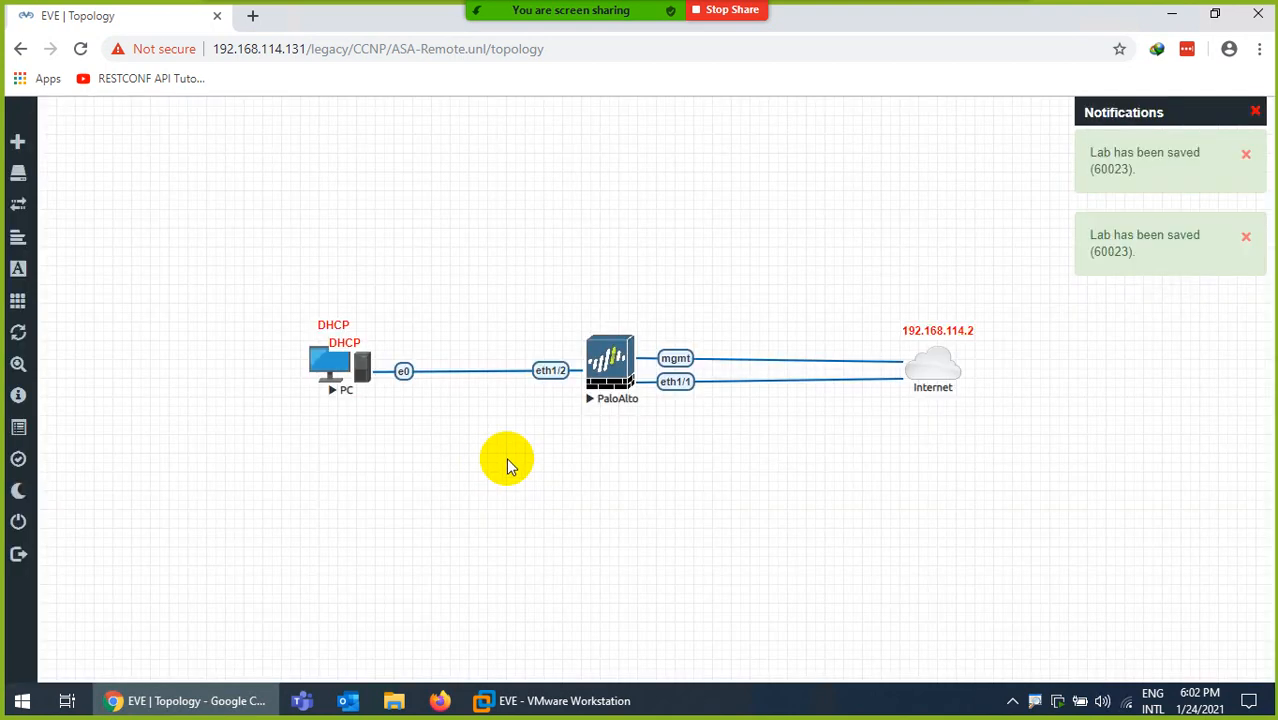
pyautogui.moveTo(344, 340); pyautogui.dragTo(482, 354)
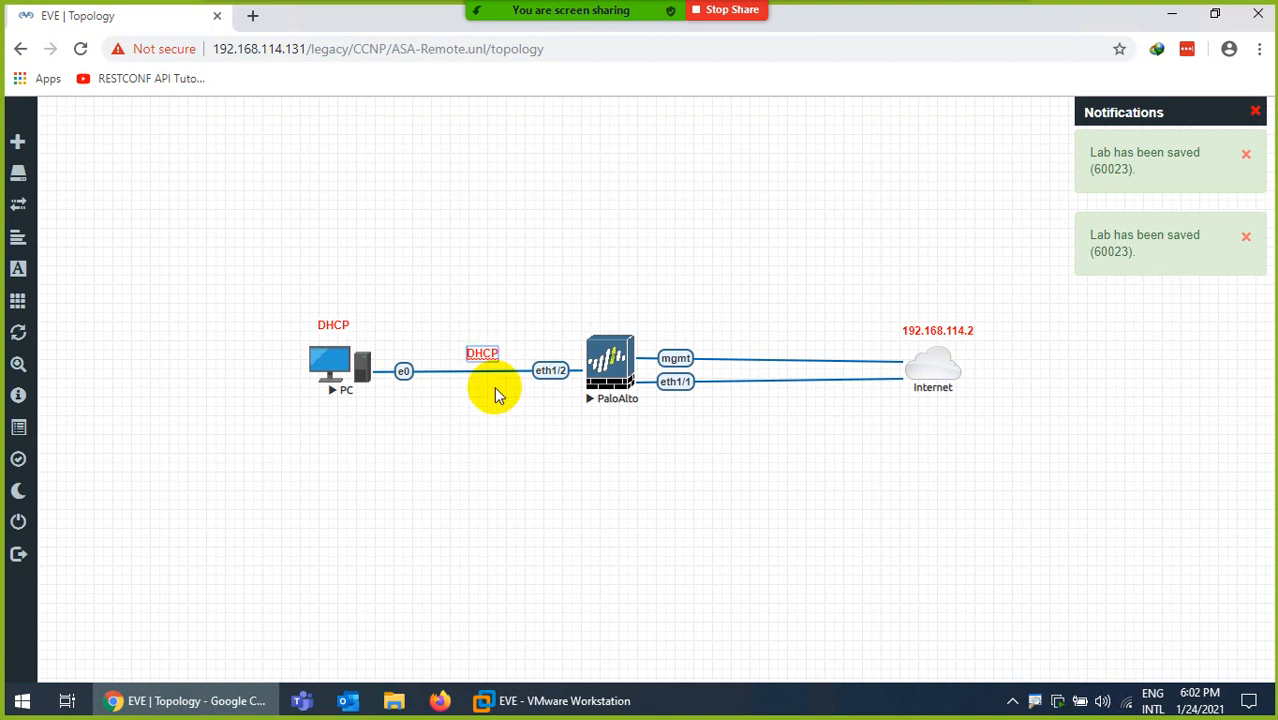
pyautogui.press('BackSpace')
pyautogui.press('BackSpace')
pyautogui.press('BackSpace')
pyautogui.press('BackSpace')
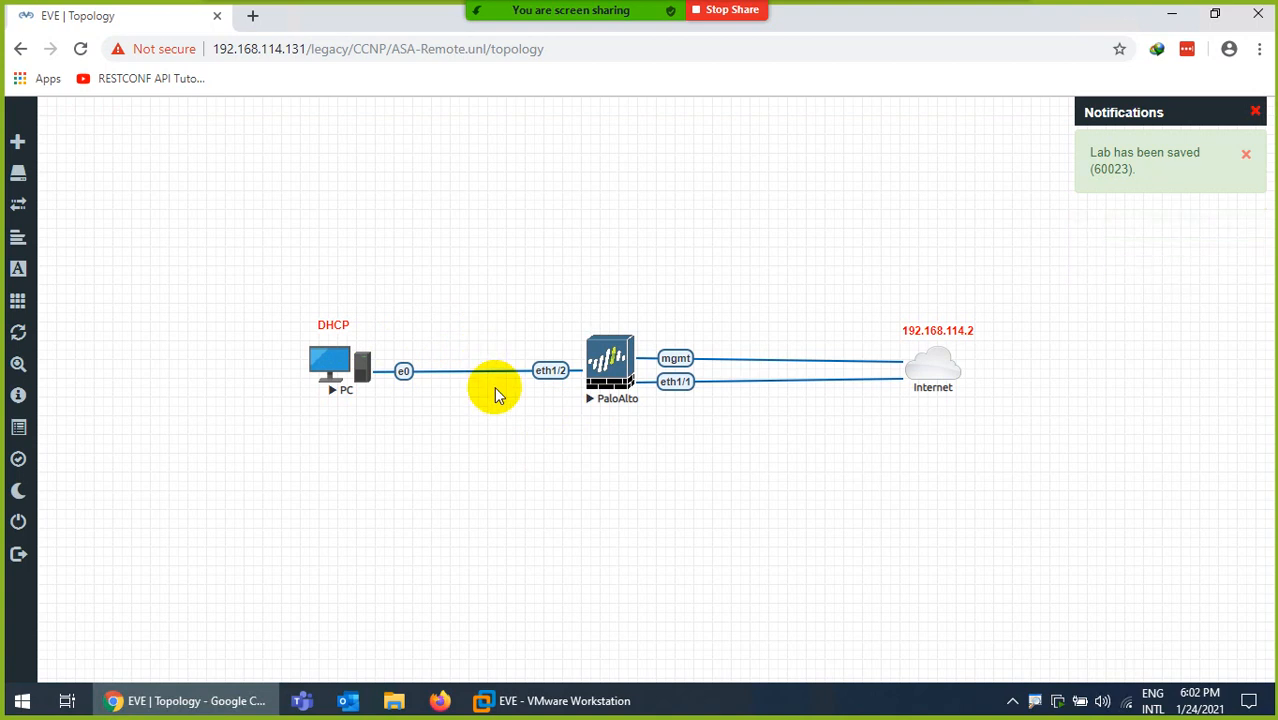
pyautogui.click(496, 297)
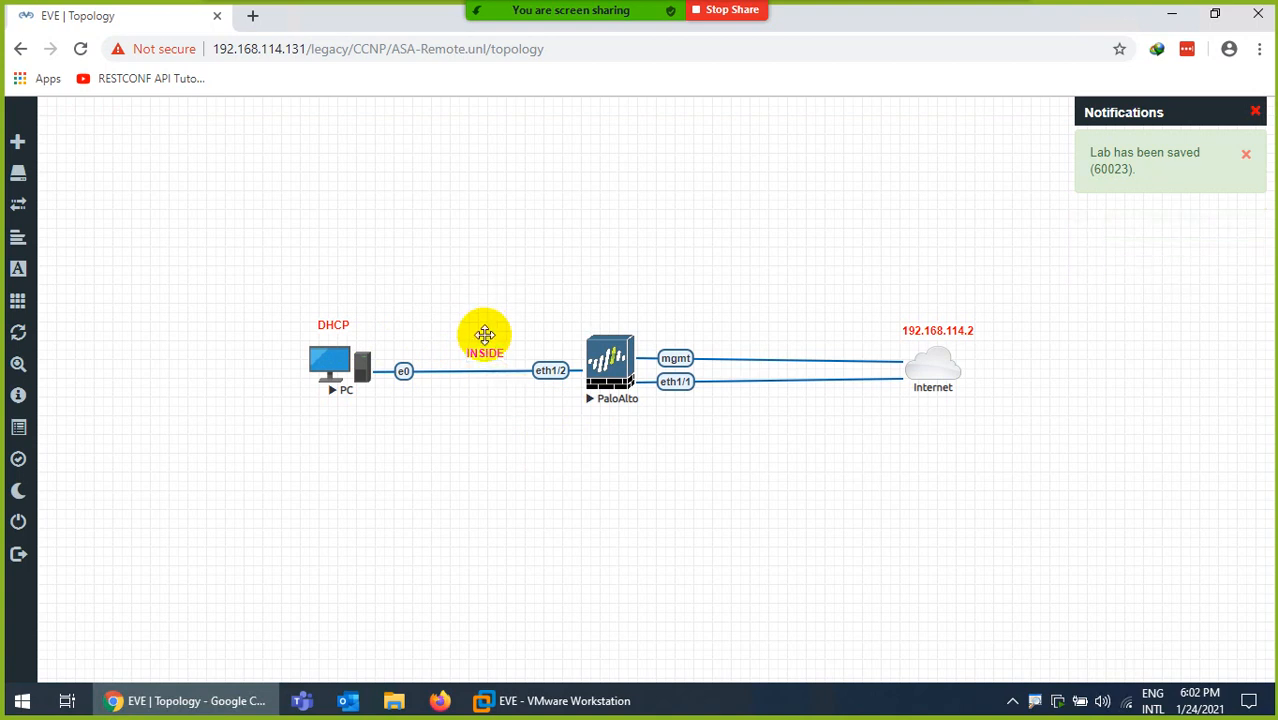
pyautogui.moveTo(481, 355); pyautogui.dragTo(467, 352)
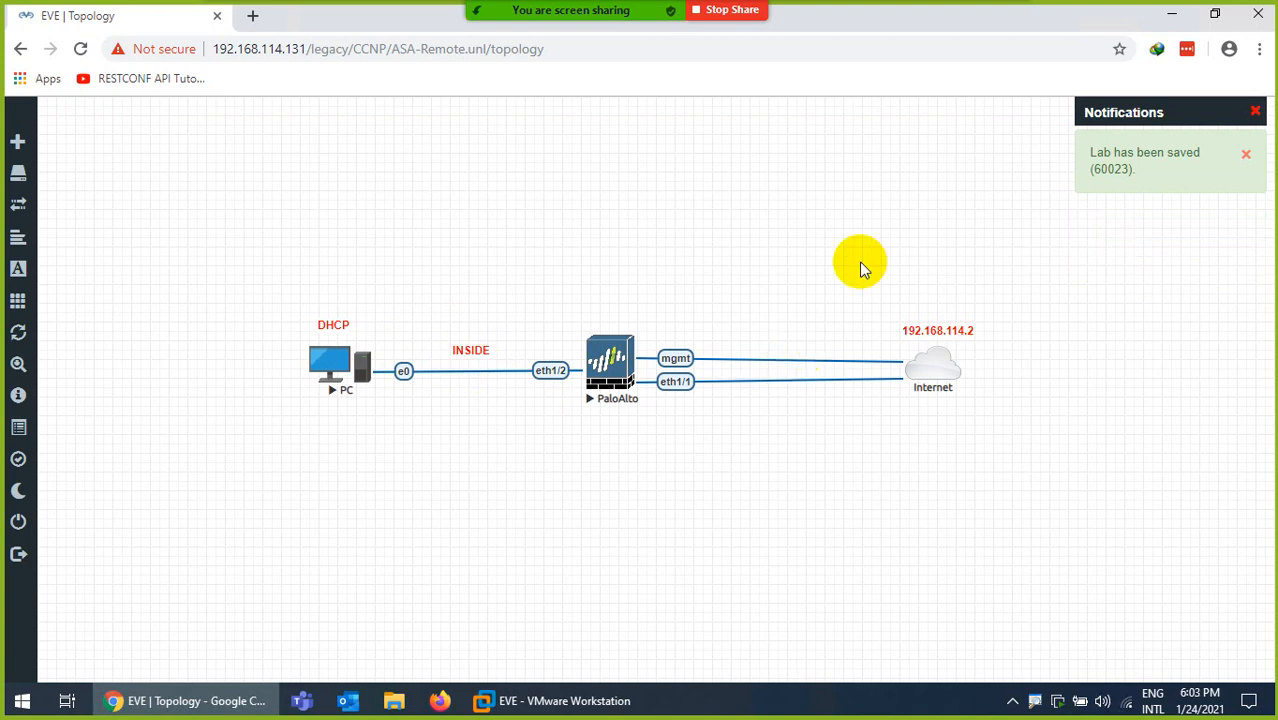
pyautogui.moveTo(845, 25)
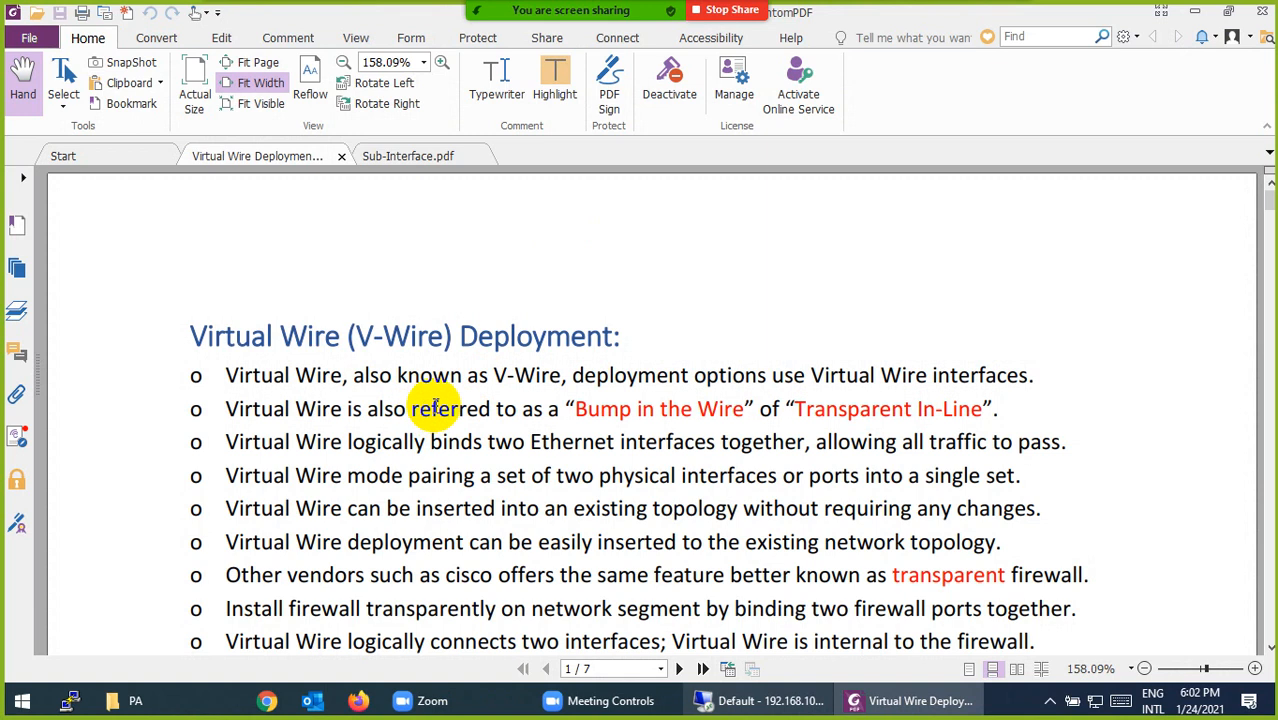
# - Open Firefox from the taskbar to load the Google homepage
pyautogui.scroll(-3, 435, 405)
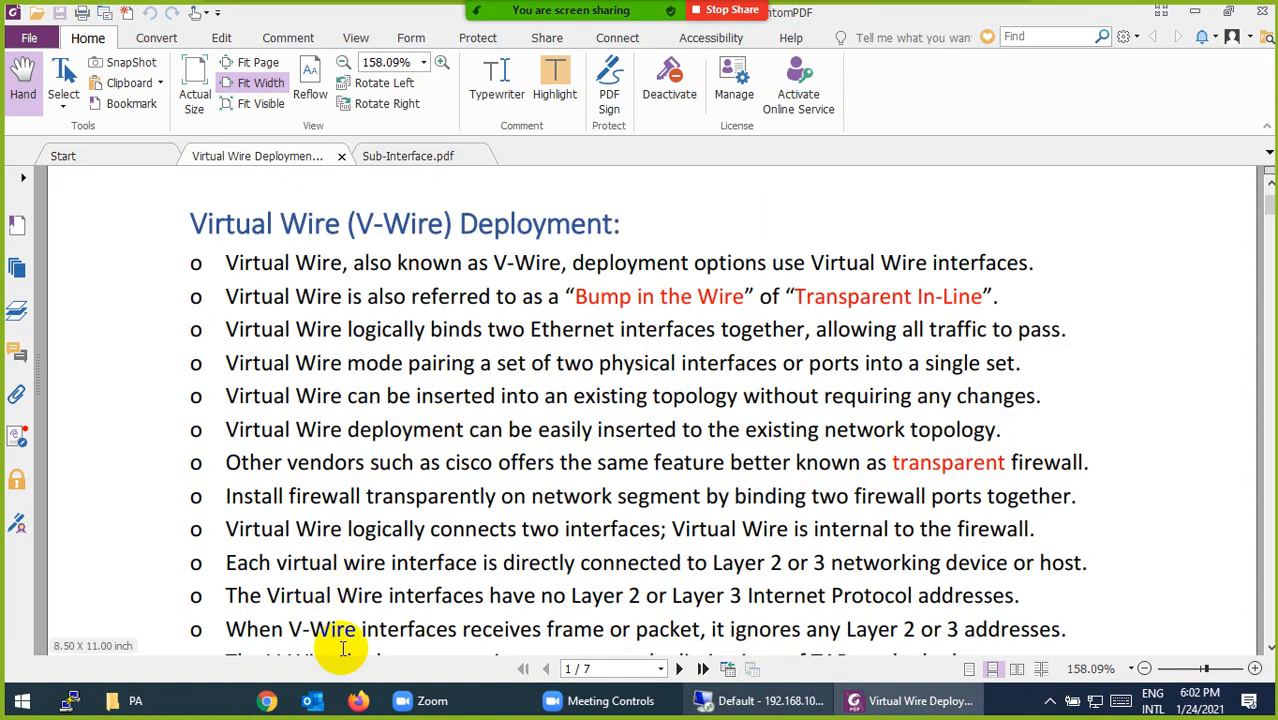
pyautogui.click(362, 698)
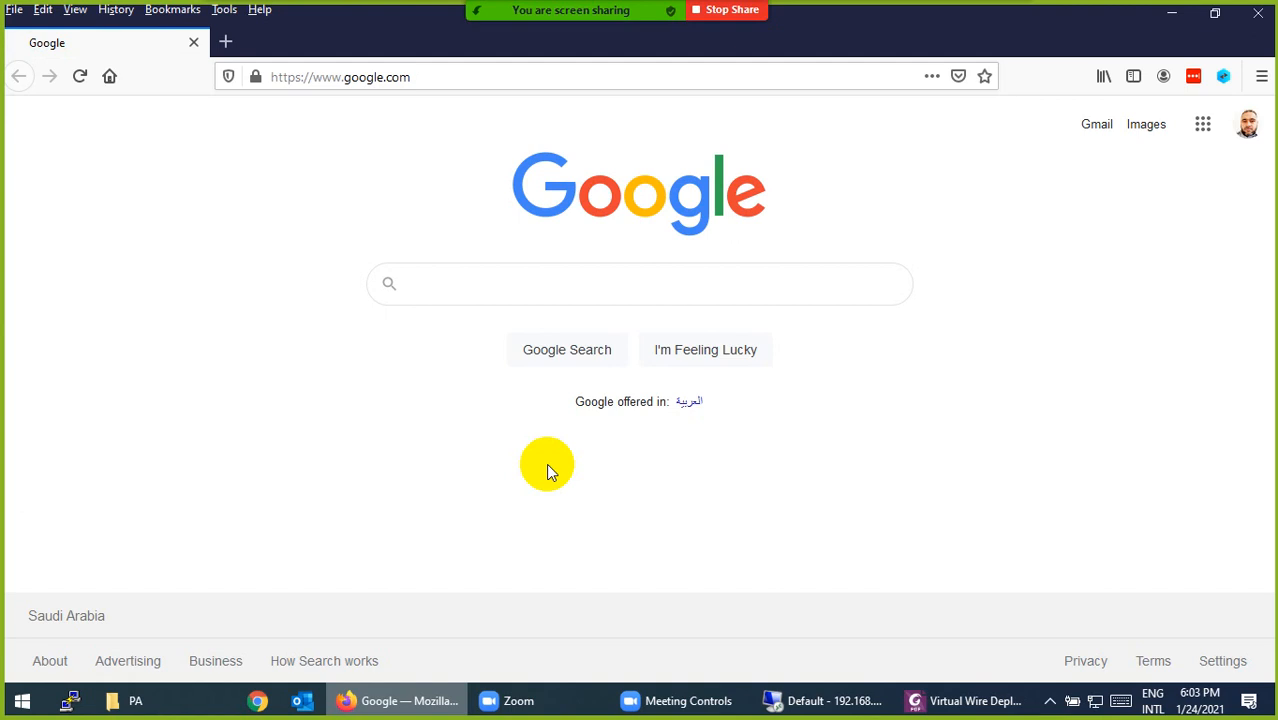
# - Search Google for 'eticicy wire joion' and accept the suggested spelling correction
pyautogui.write('elec')
pyautogui.write('t')
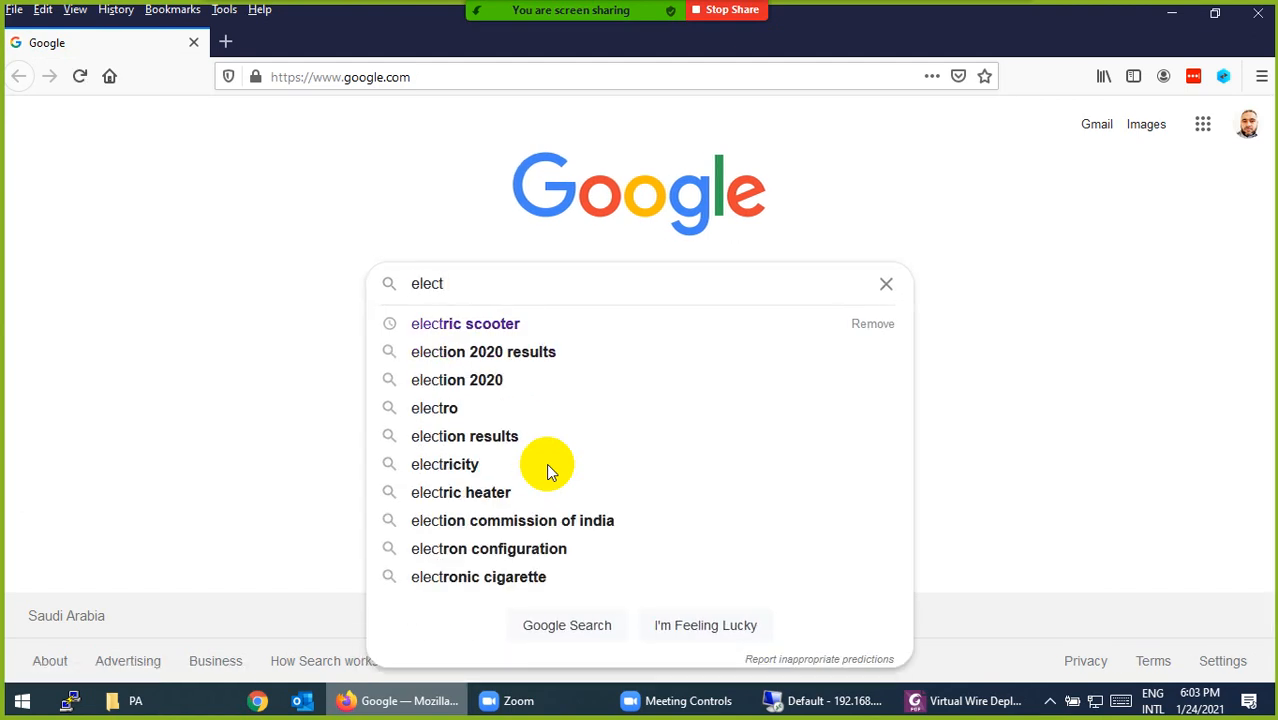
pyautogui.write('icicy wire')
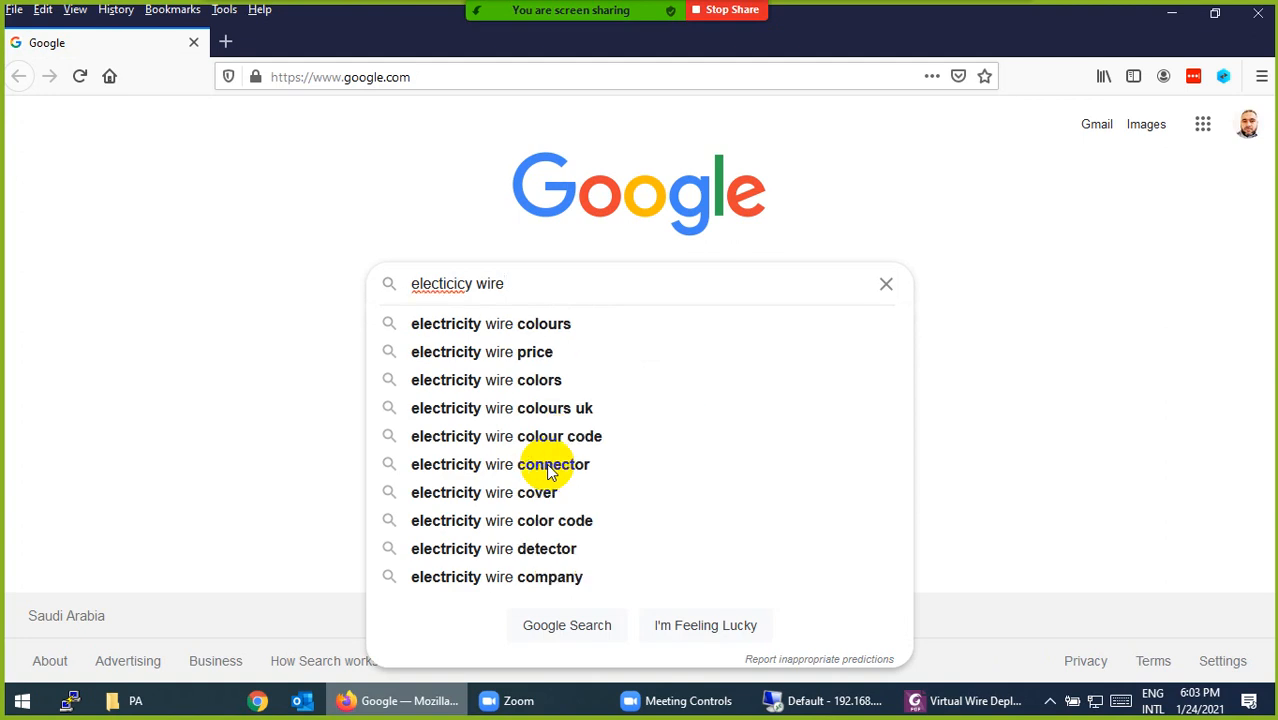
pyautogui.write(' joion')
pyautogui.press('Return')
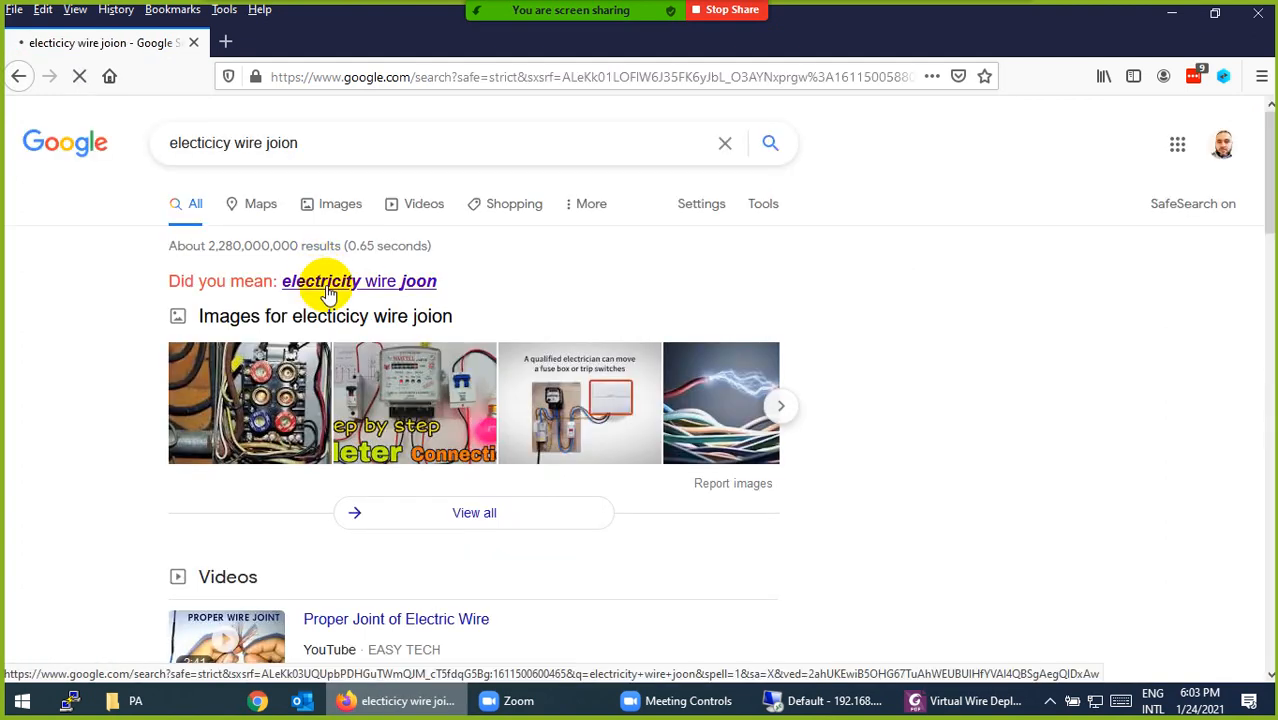
pyautogui.click(329, 290)
# - Correct the query to 'electricity wire joint', search again, then go back to the PDF
pyautogui.click(320, 143)
pyautogui.press('BackSpace')
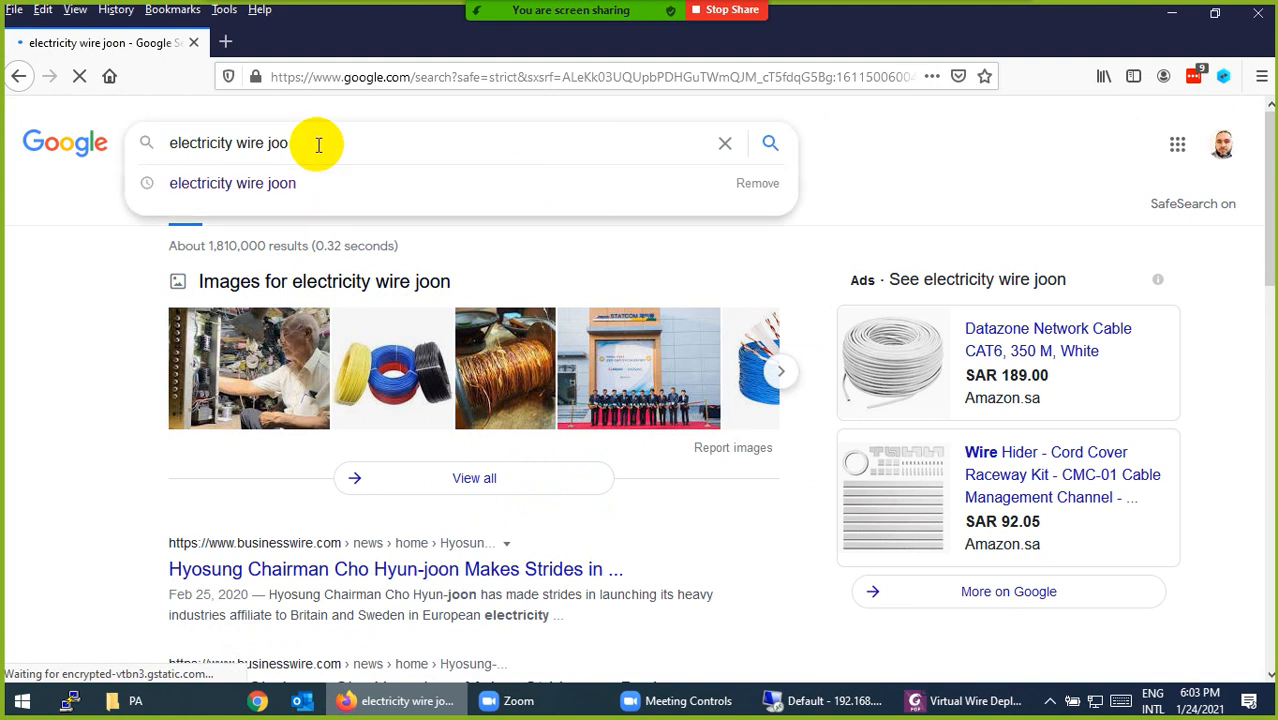
pyautogui.write('in')
pyautogui.press('Return')
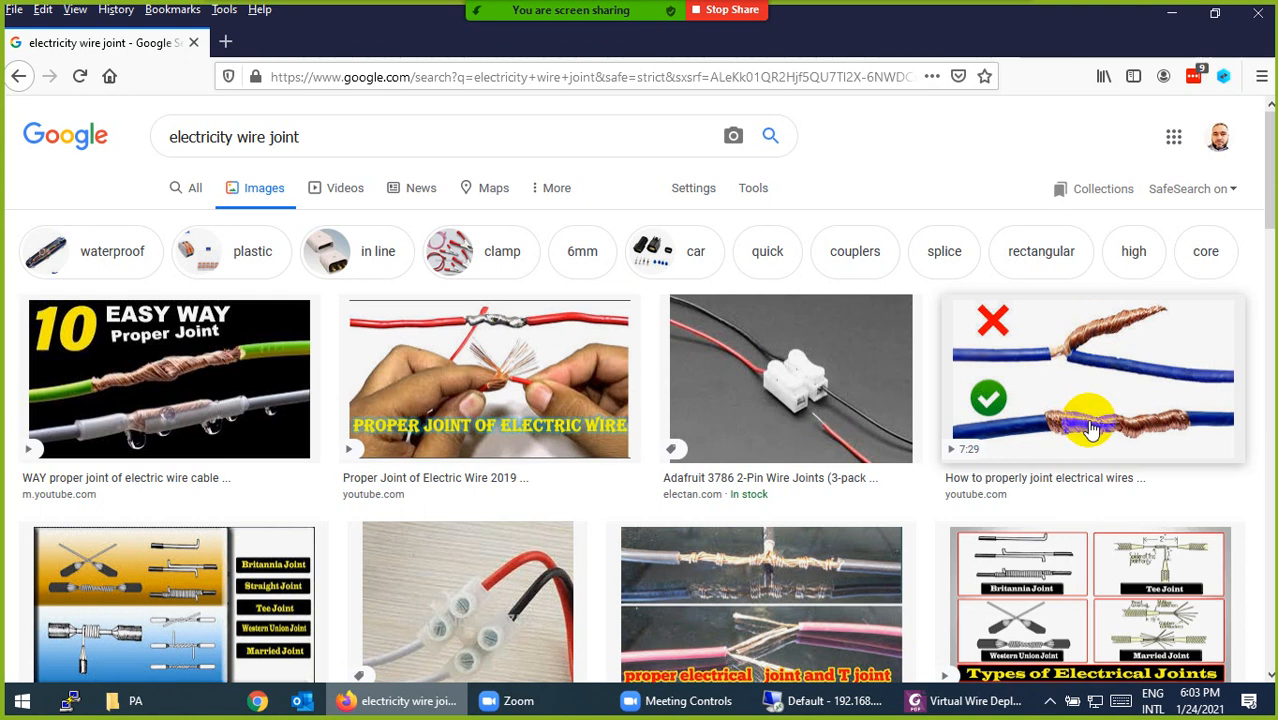
pyautogui.click(930, 699)
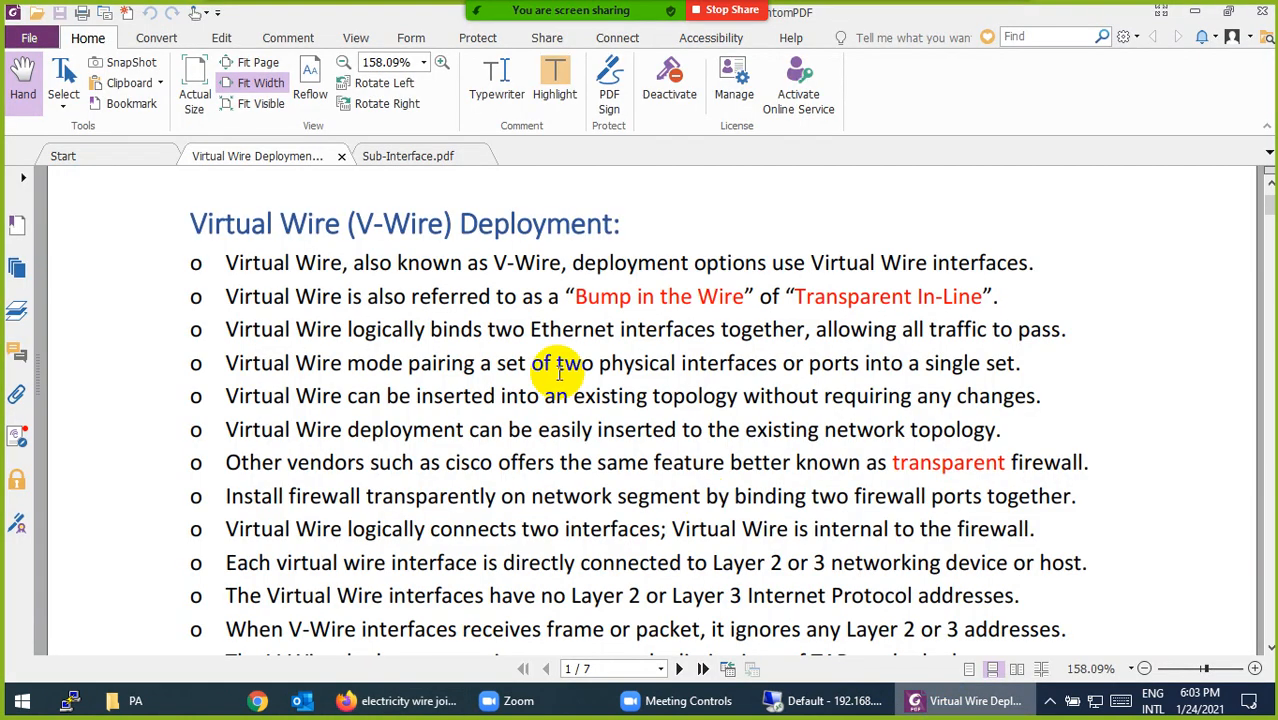
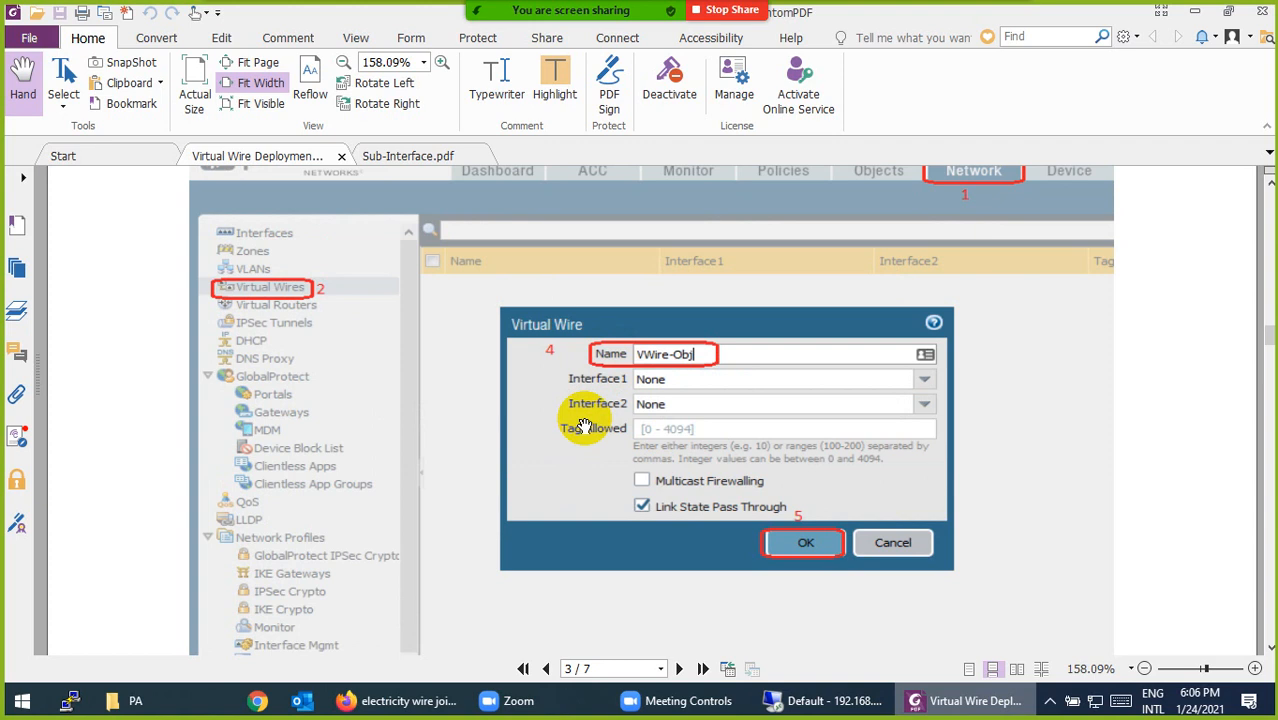
# - Scroll the guide to the Inside zone step: Network > Zone > Add with type Virtual Wire
pyautogui.scroll(3, 585, 430)
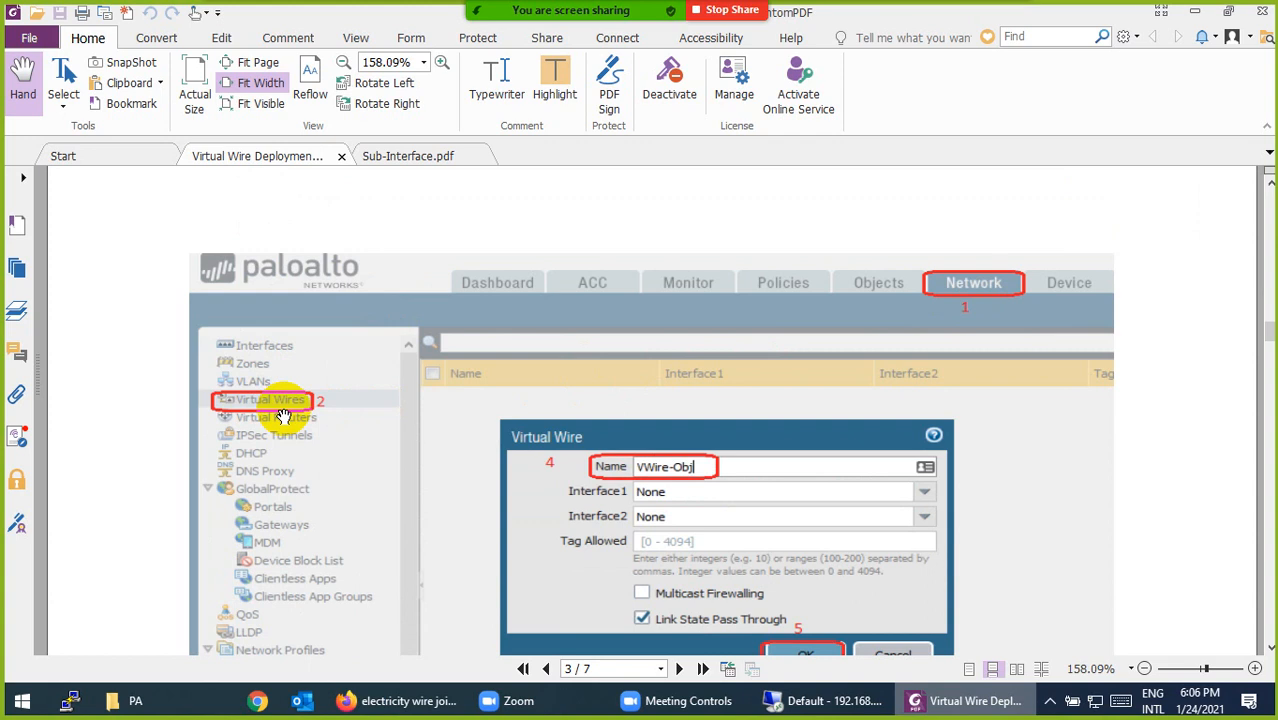
pyautogui.scroll(-1, 285, 416)
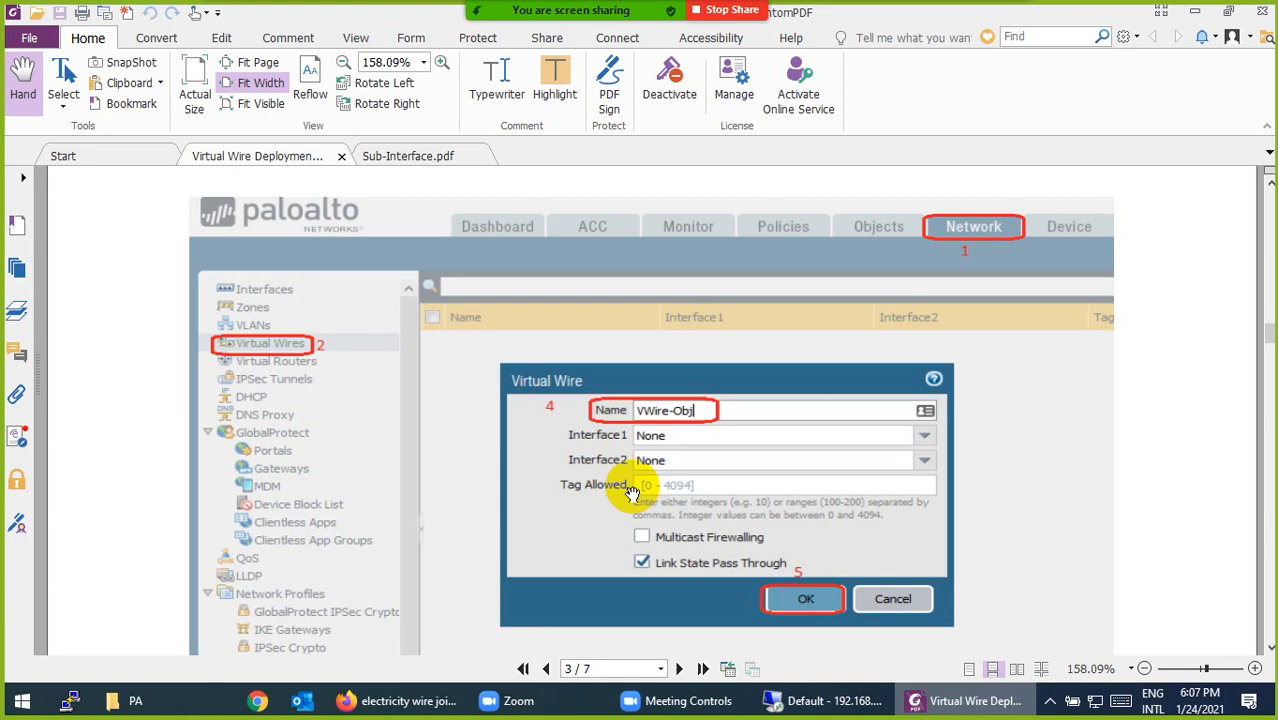
pyautogui.scroll(-10, 643, 452)
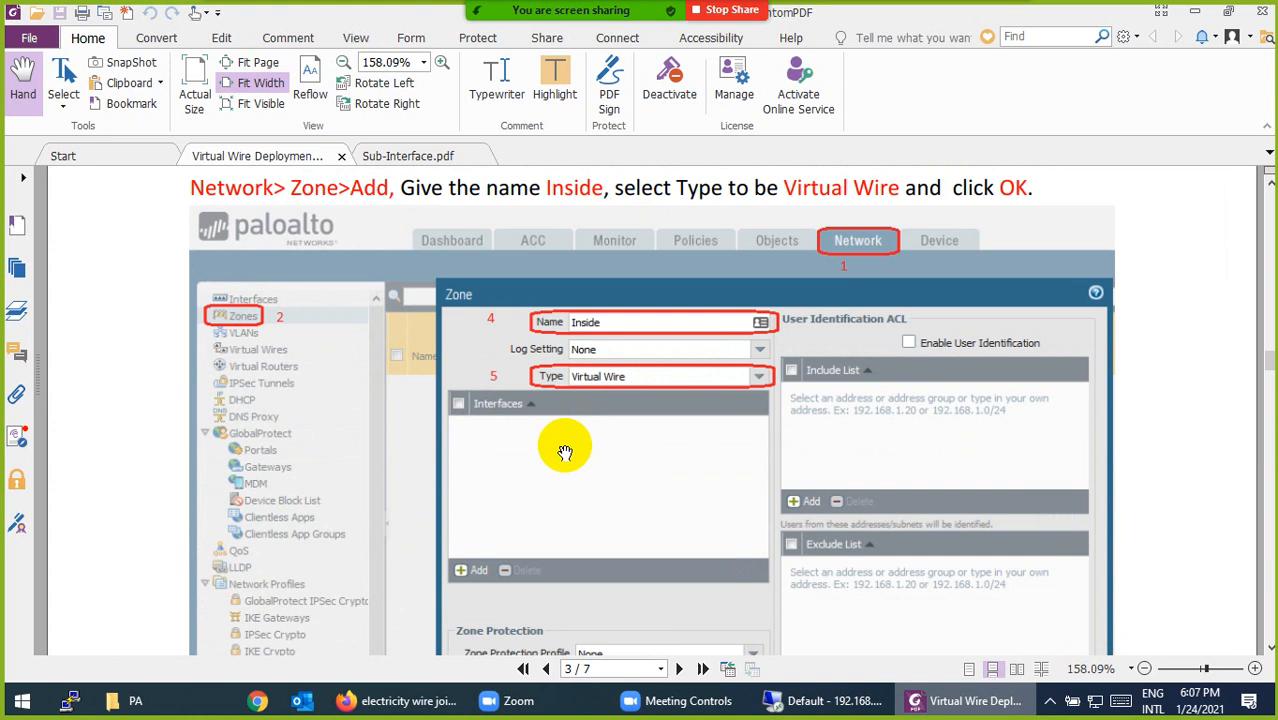
# - Read through the Outside zone, interface and Inside-to-Outside policy pages to page 6's Outside-to-Inside policy
pyautogui.scroll(-10, 565, 452)
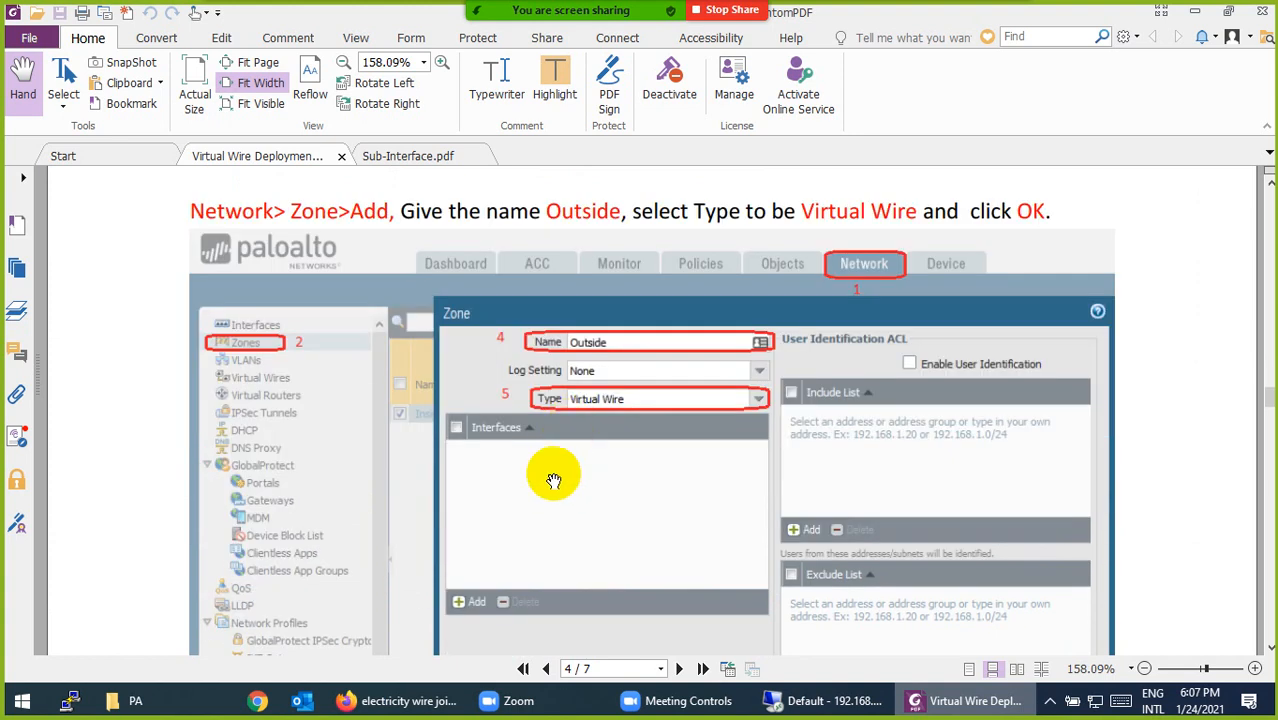
pyautogui.scroll(-10, 553, 481)
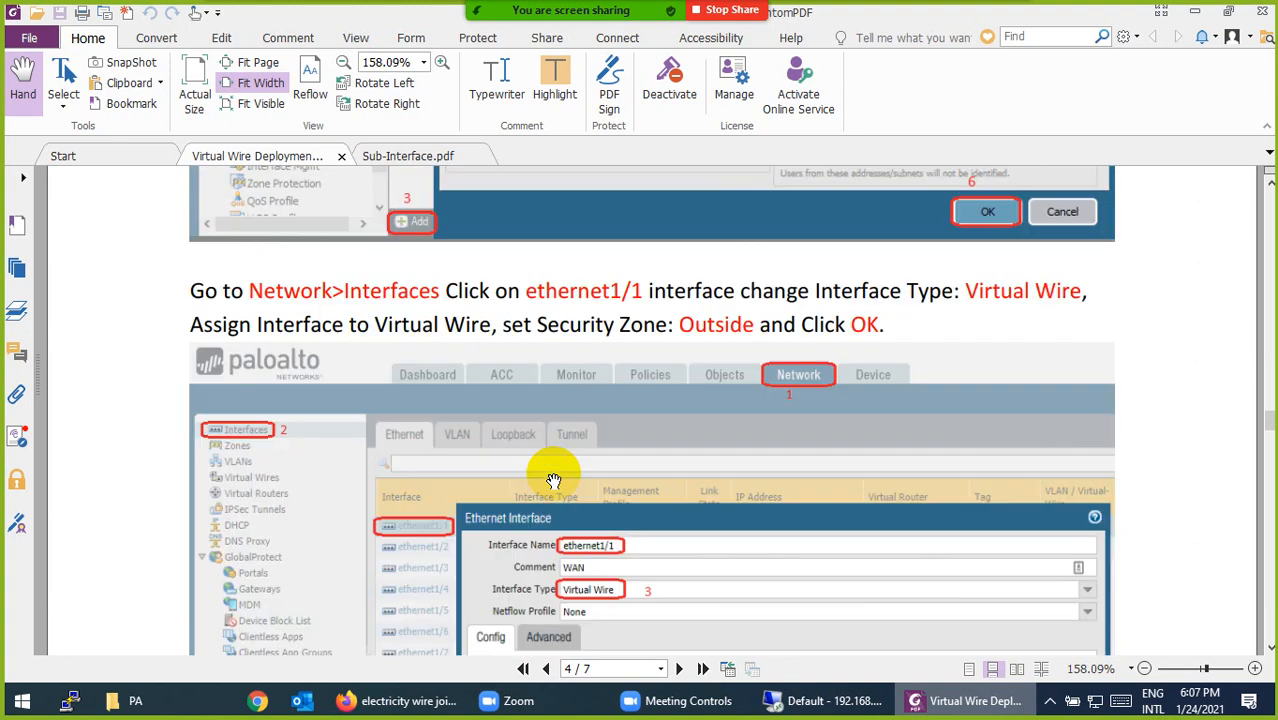
pyautogui.scroll(-4, 553, 481)
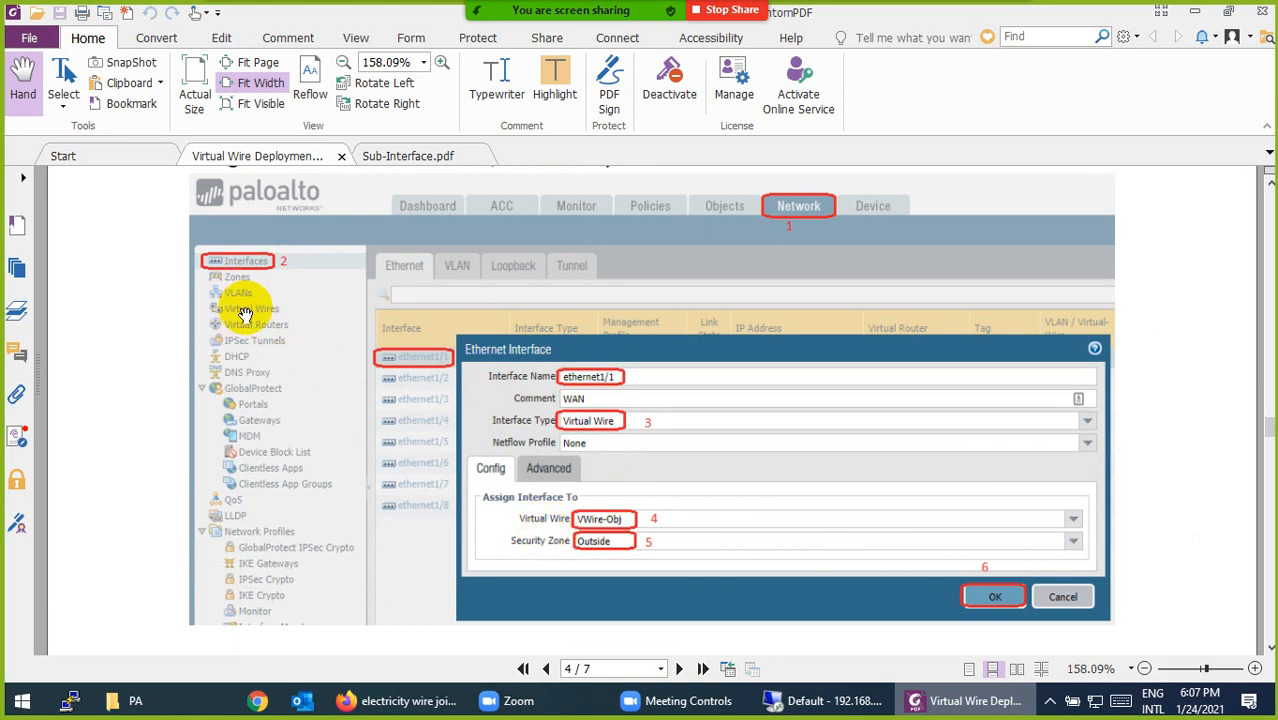
pyautogui.scroll(-3, 603, 552)
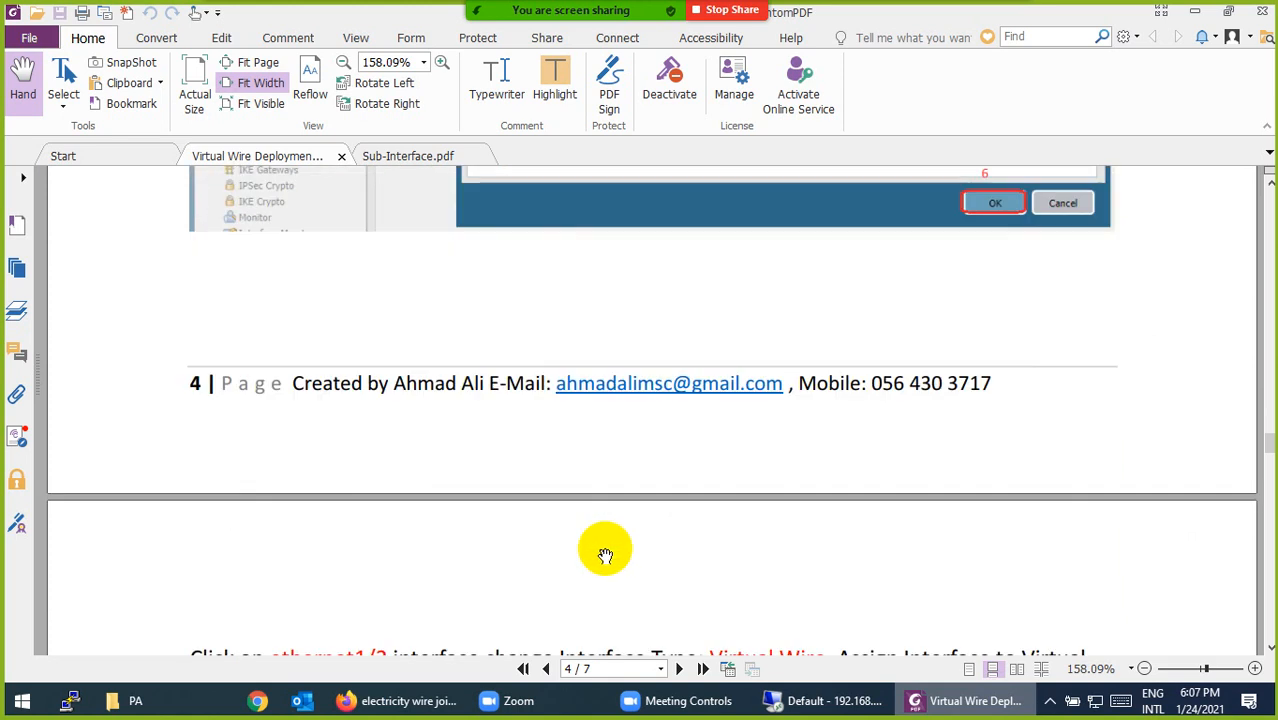
pyautogui.scroll(-5, 605, 555)
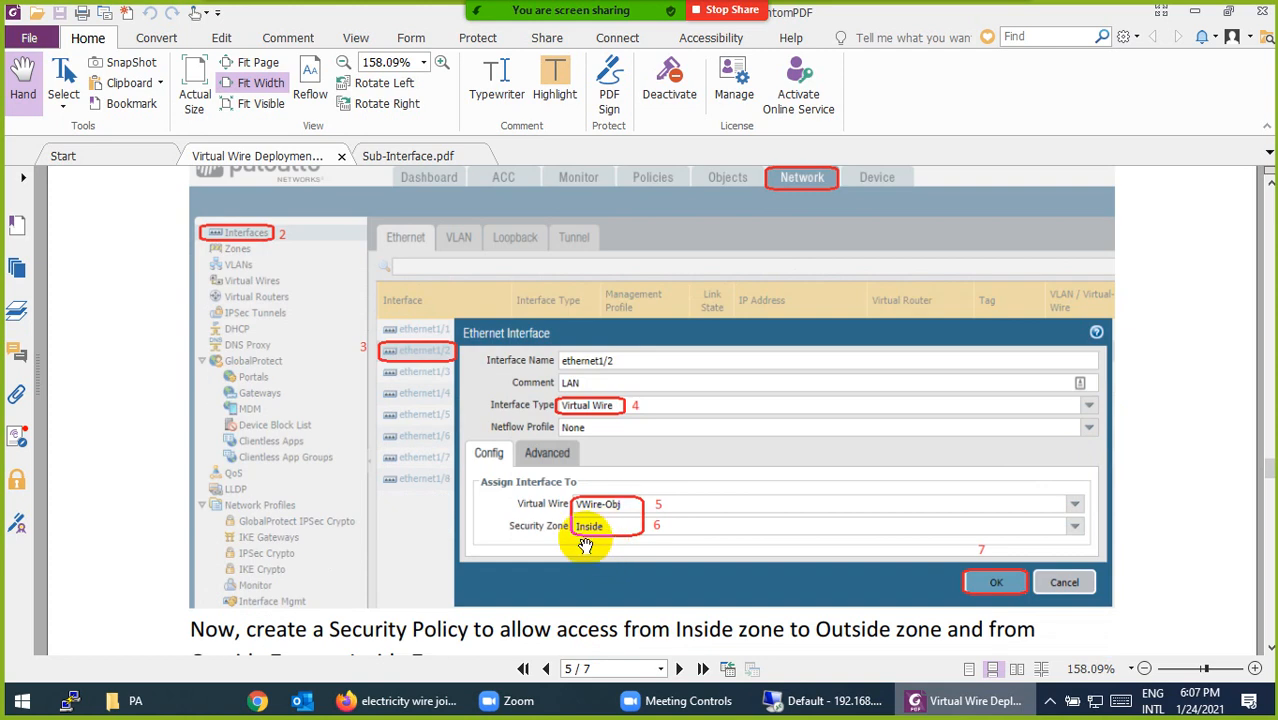
pyautogui.scroll(-6, 585, 545)
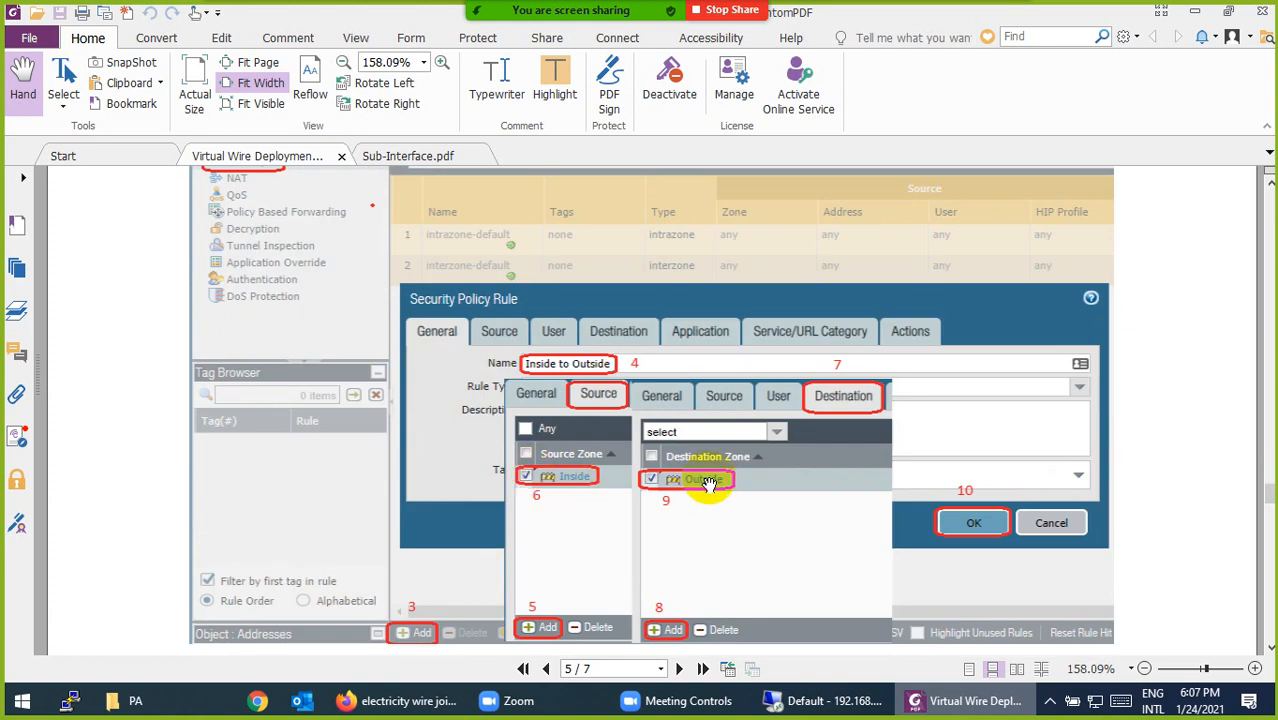
pyautogui.scroll(-6, 562, 500)
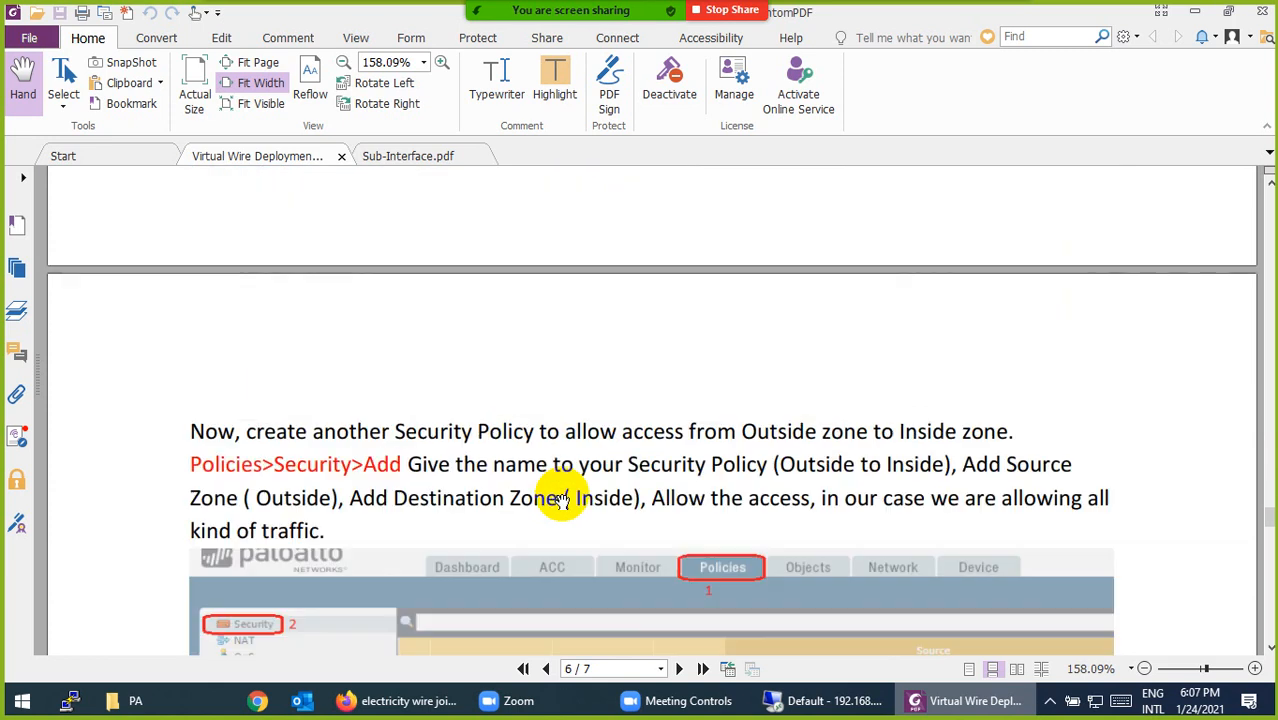
# - Read through the commit, ifconfig and Session Browser steps to the guide's final page
pyautogui.scroll(-3, 562, 500)
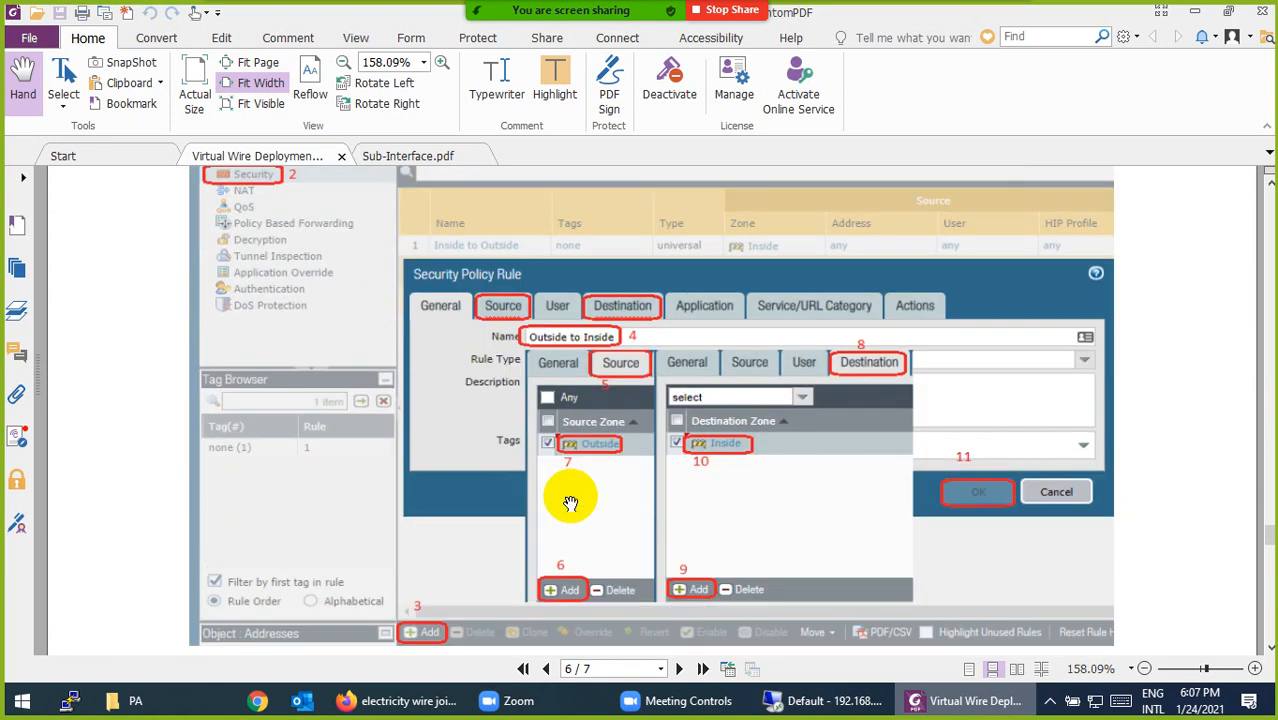
pyautogui.scroll(-10, 570, 503)
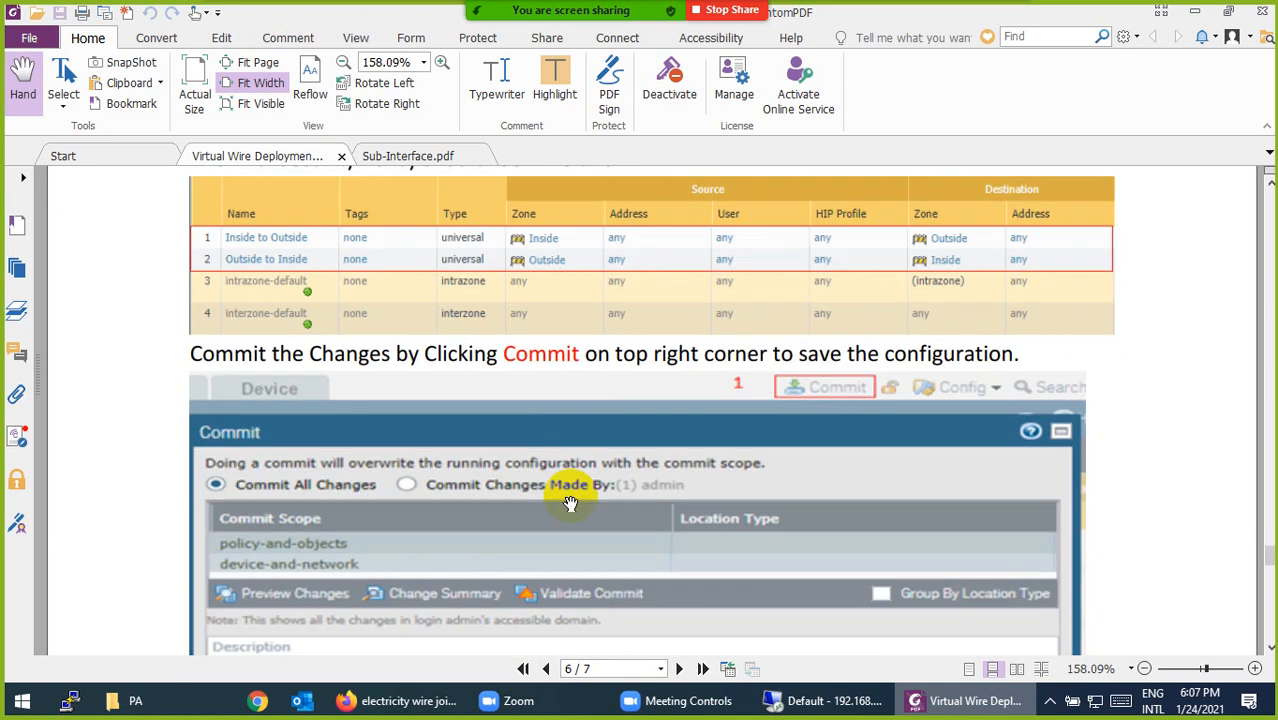
pyautogui.scroll(-8, 558, 440)
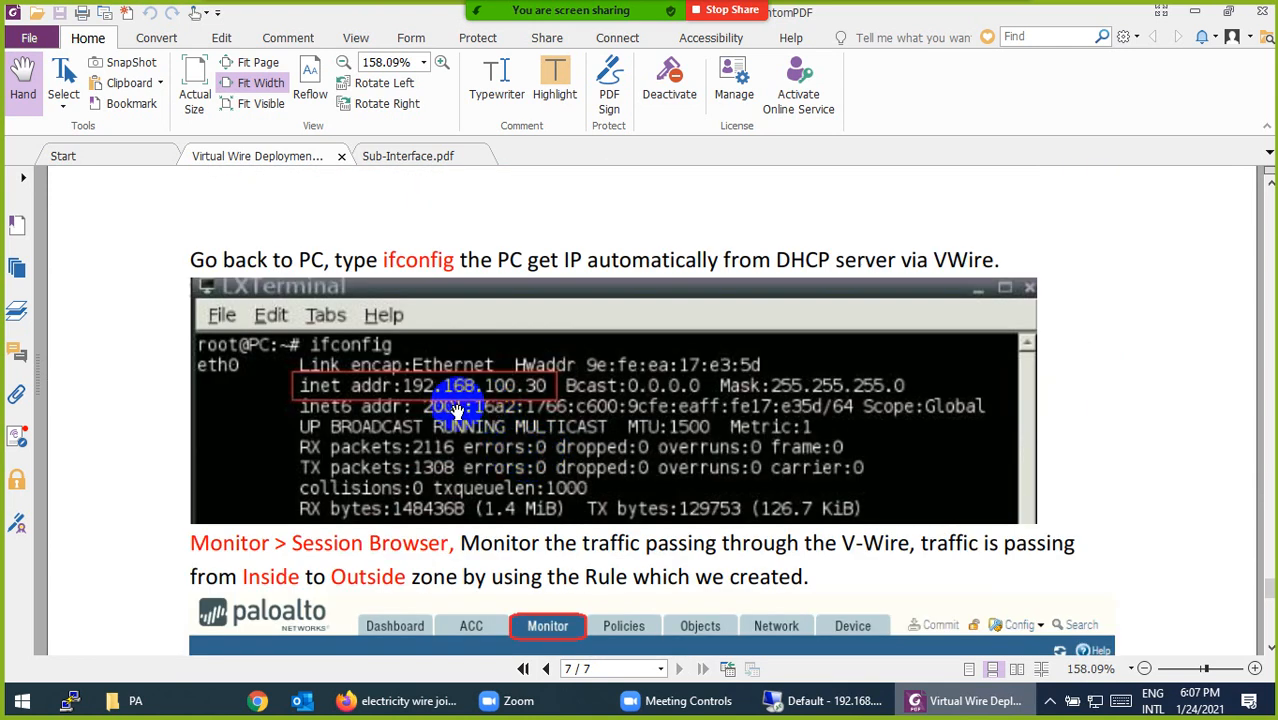
pyautogui.scroll(-10, 463, 410)
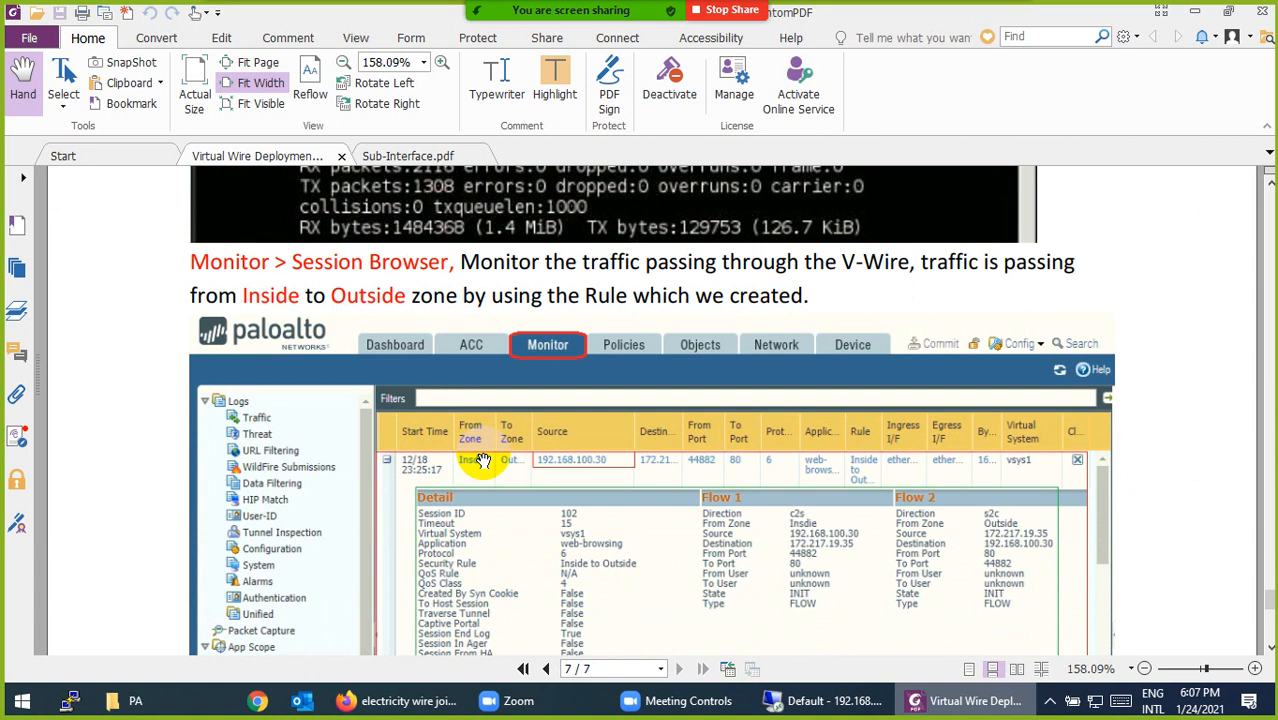
pyautogui.scroll(-3, 720, 497)
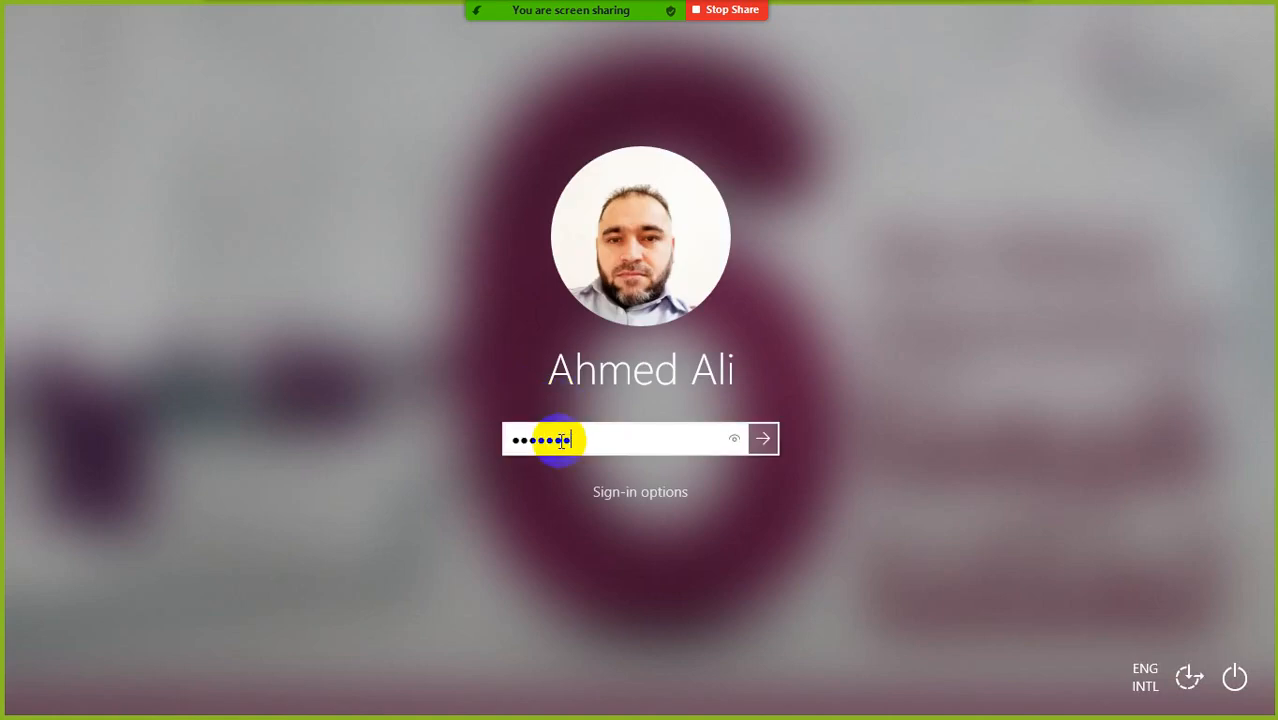
# - Unlock Windows and open the PaloAlto node's console to read its address 192.168.114.135
pyautogui.press('Return')
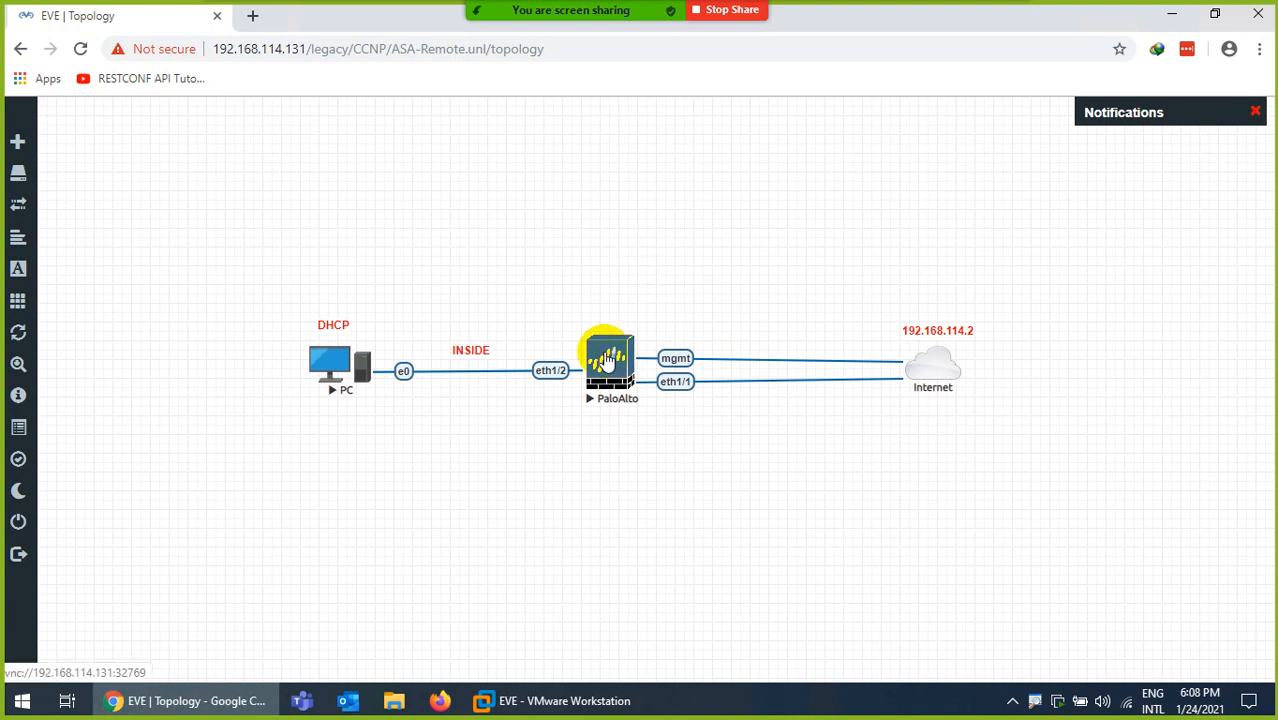
pyautogui.click(607, 362)
pyautogui.click(645, 132)
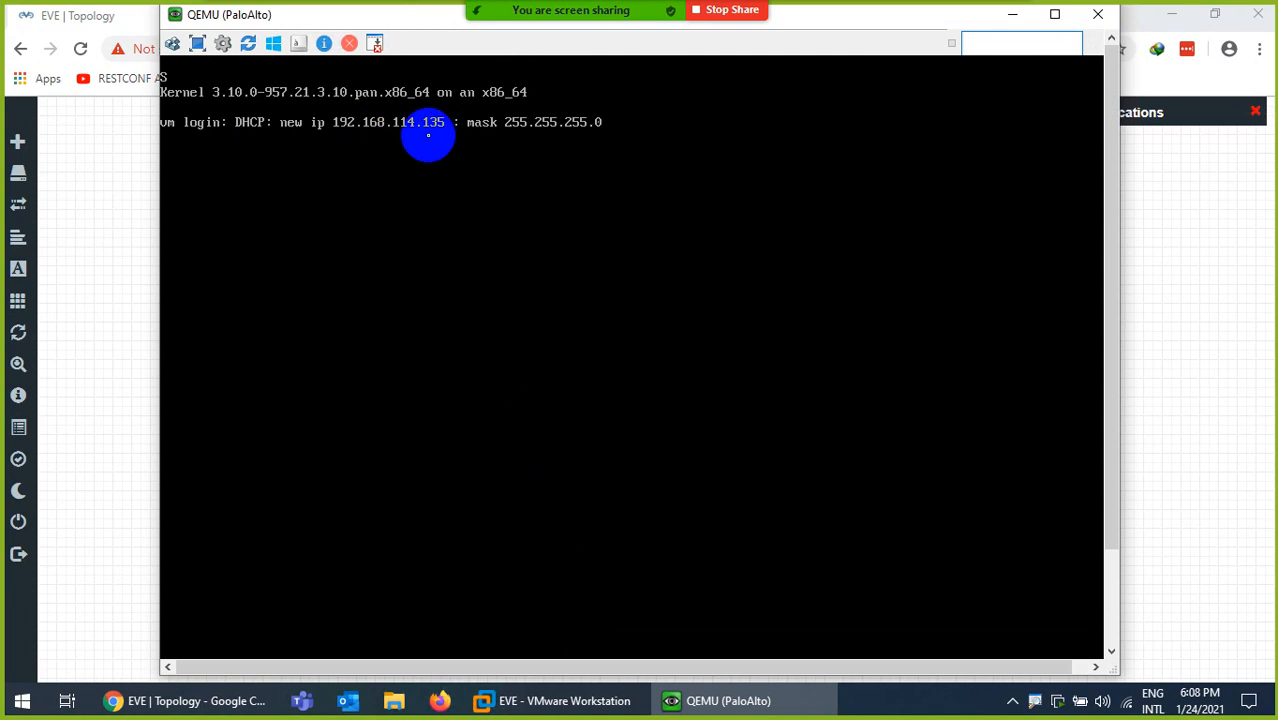
pyautogui.click(700, 705)
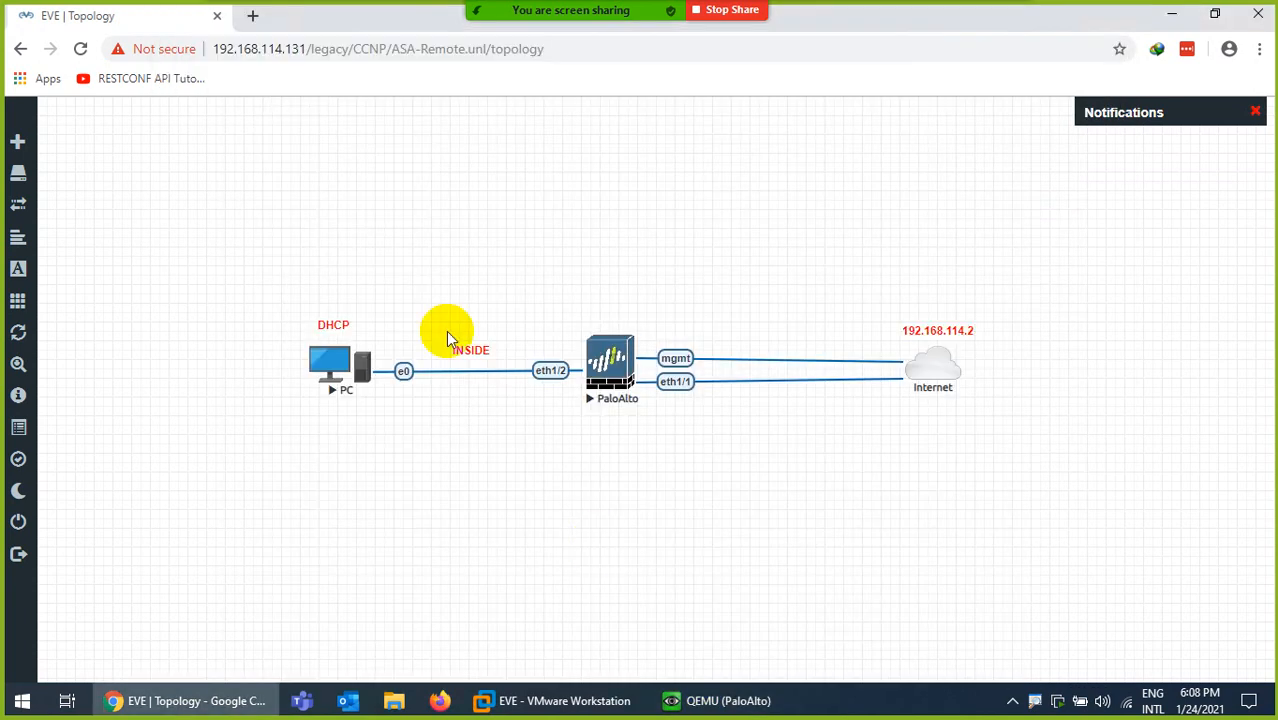
pyautogui.click(257, 17)
pyautogui.write('https')
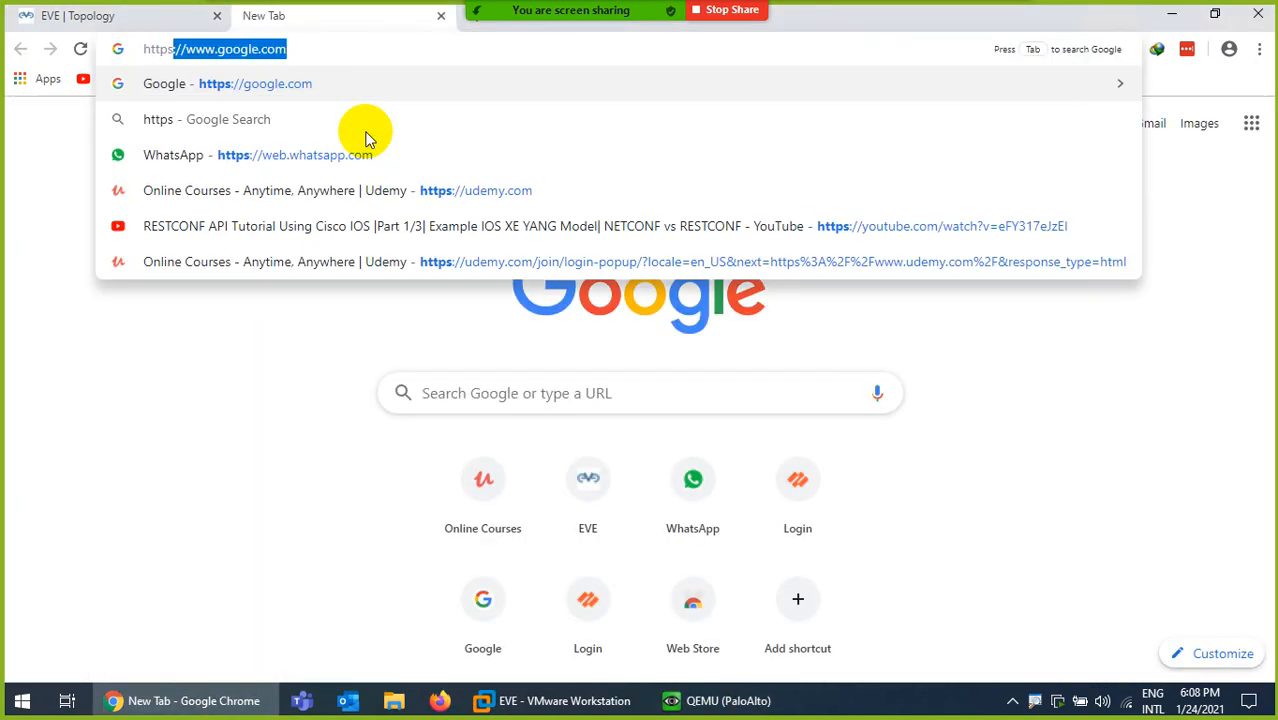
pyautogui.write('://192.16')
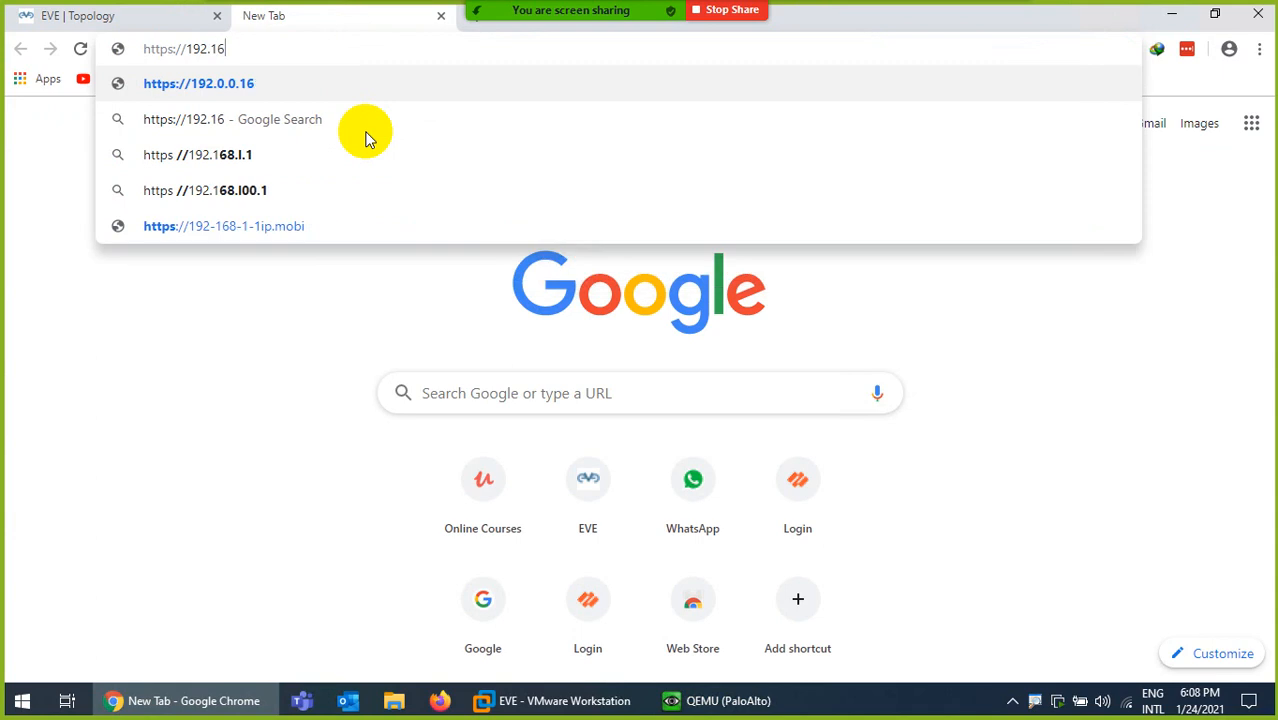
pyautogui.write('8.114.135')
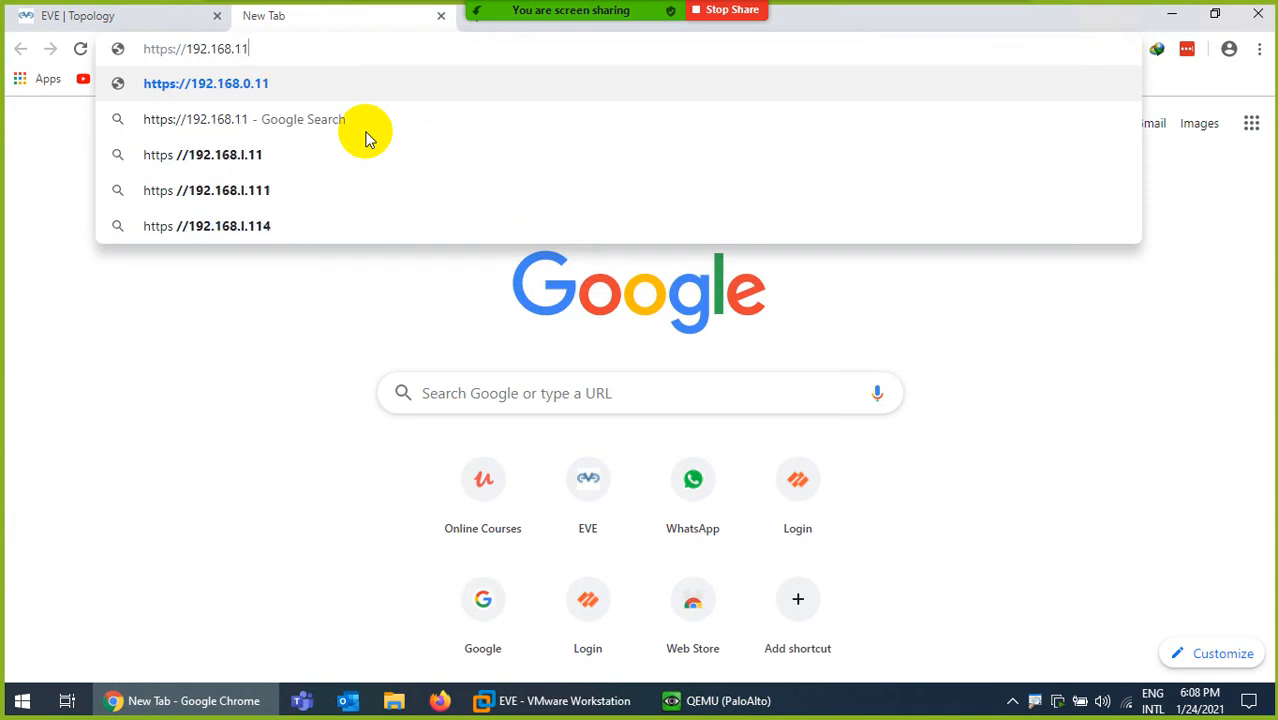
pyautogui.press('Return')
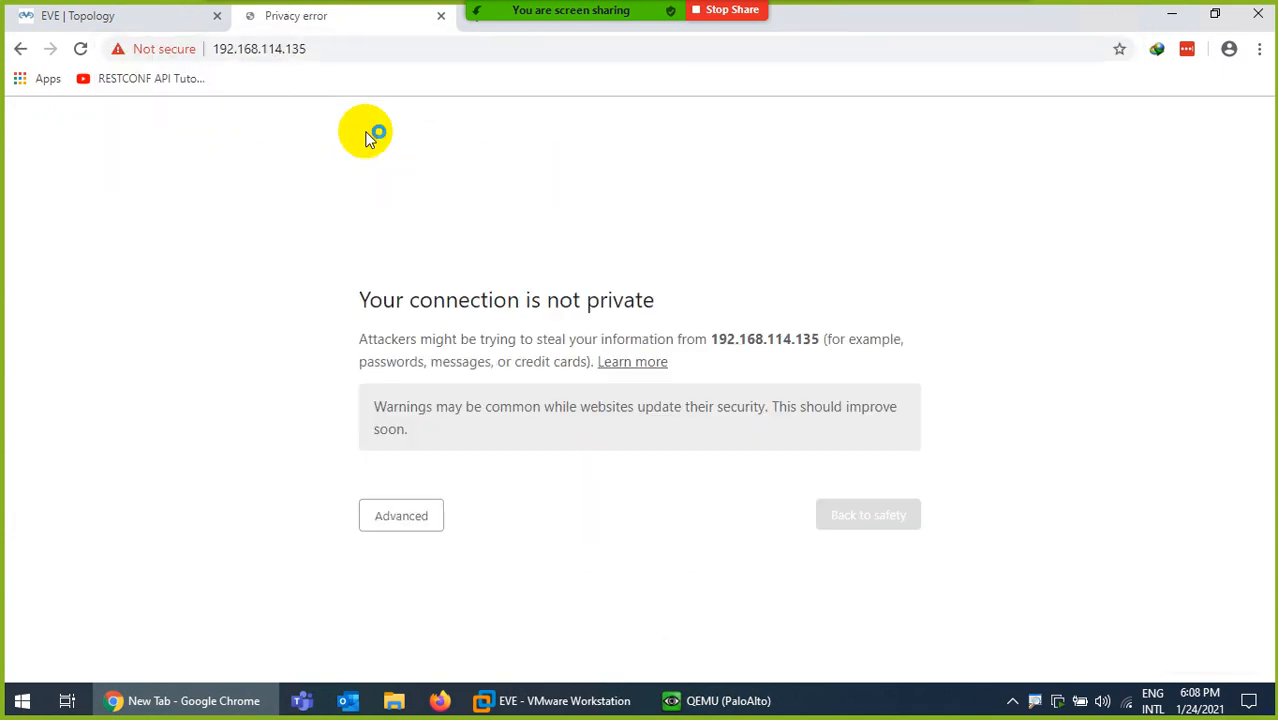
pyautogui.click(432, 552)
pyautogui.scroll(-1, 437, 553)
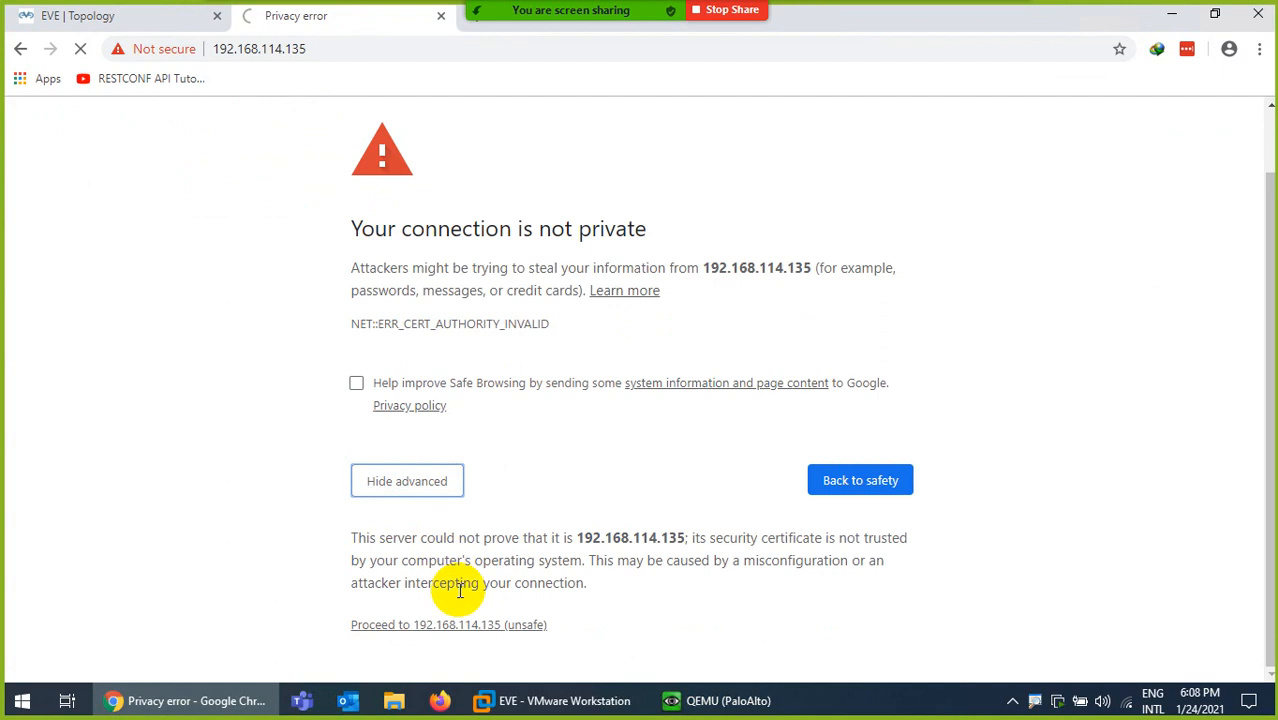
pyautogui.click(448, 622)
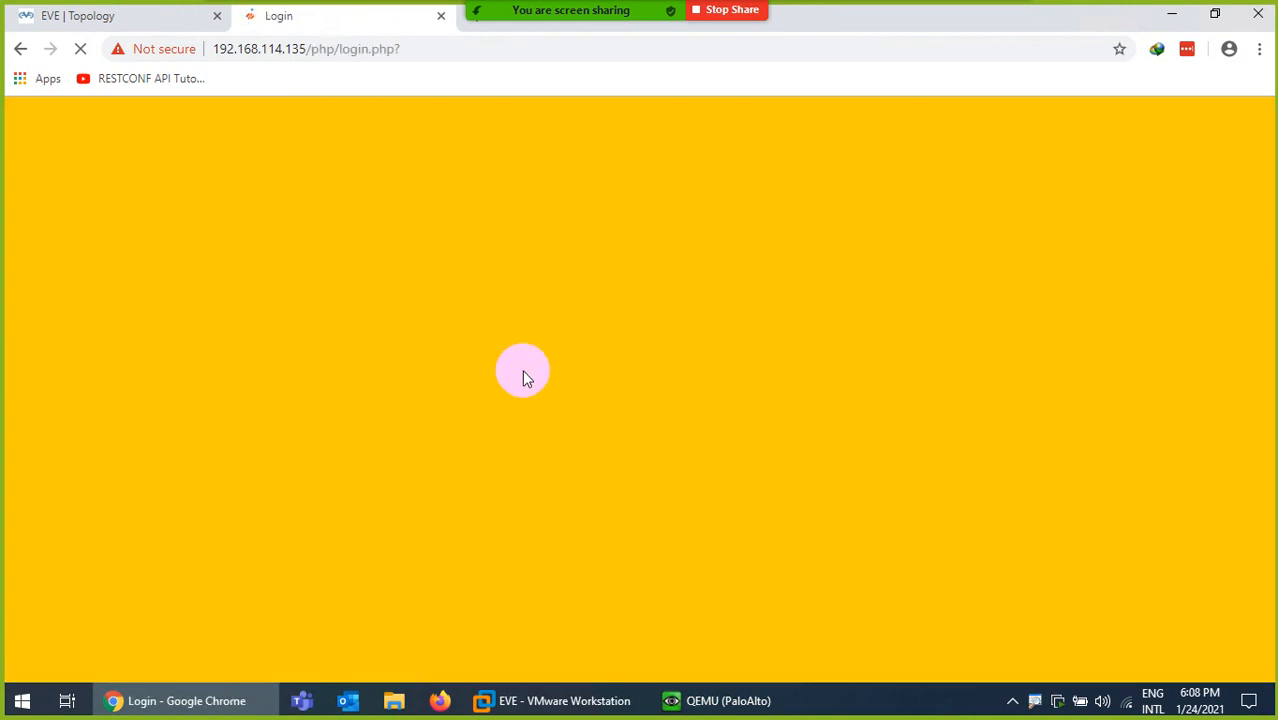
# - Log in to the firewall with the default admin username and password
pyautogui.write('admin')
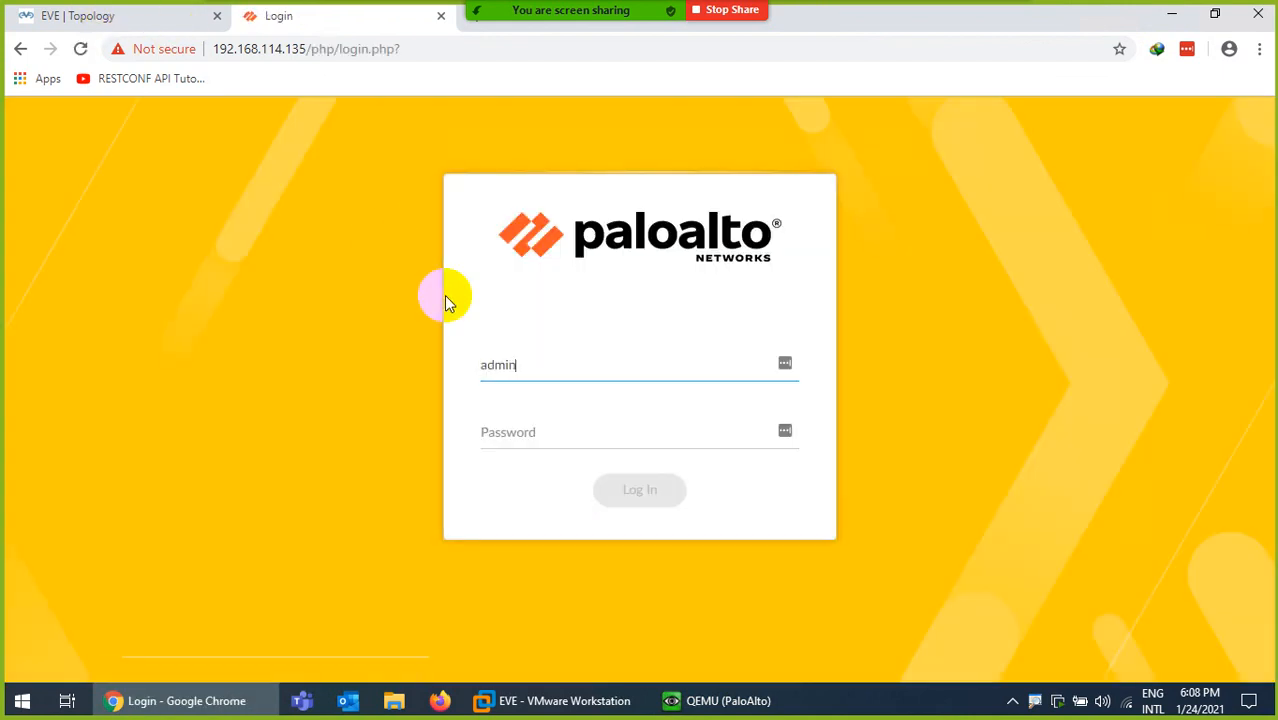
pyautogui.press('Tab')
pyautogui.write('admin')
pyautogui.press('Return')
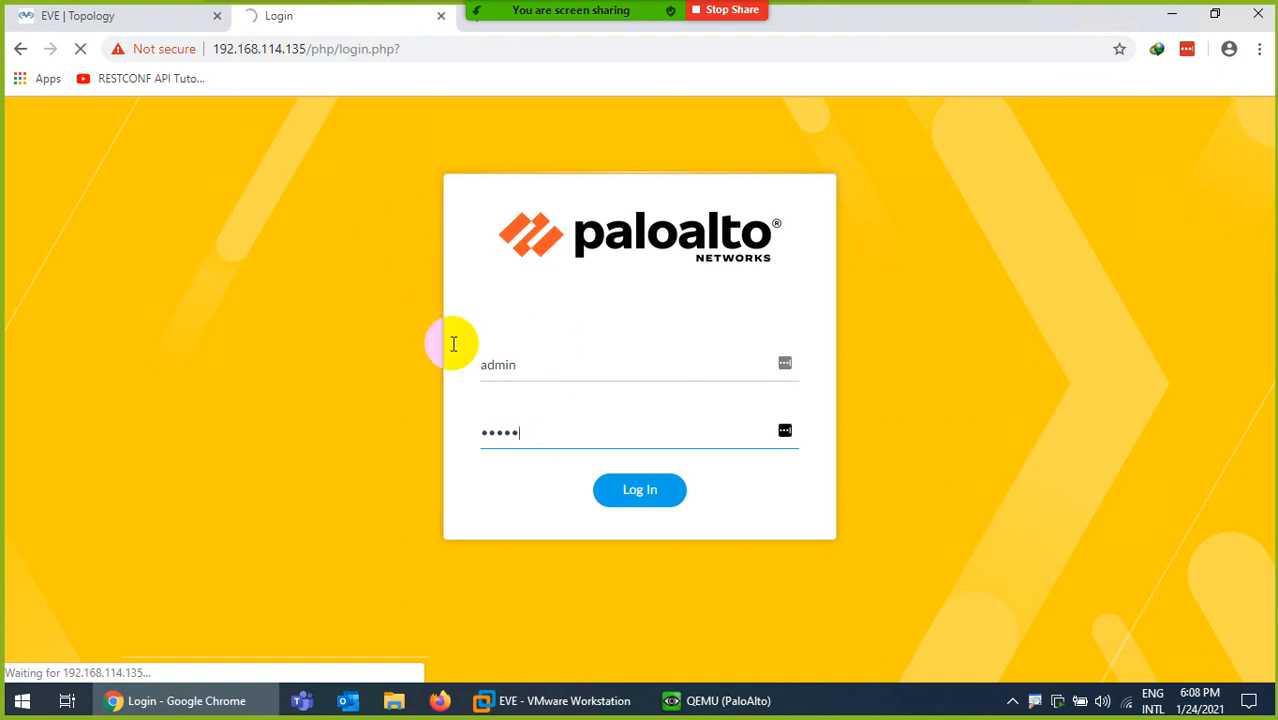
# - Fill in the old and new admin passwords and submit the required password change
pyautogui.click(92, 28)
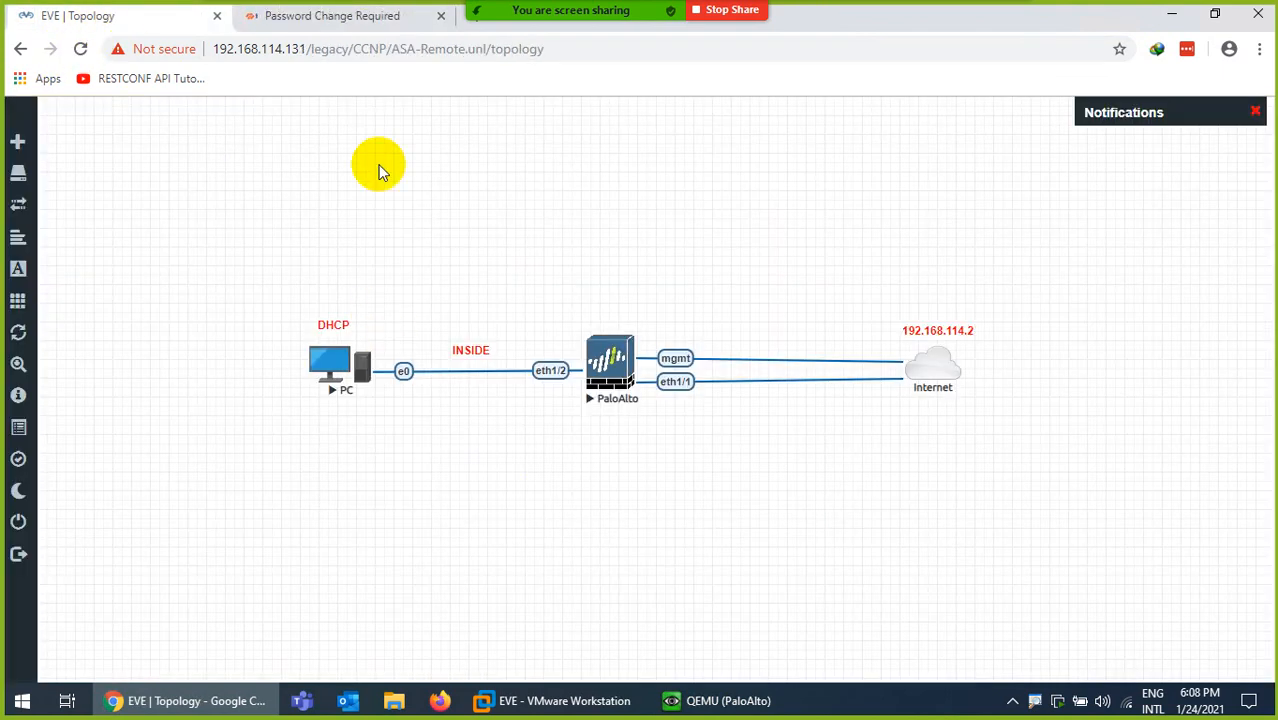
pyautogui.click(332, 18)
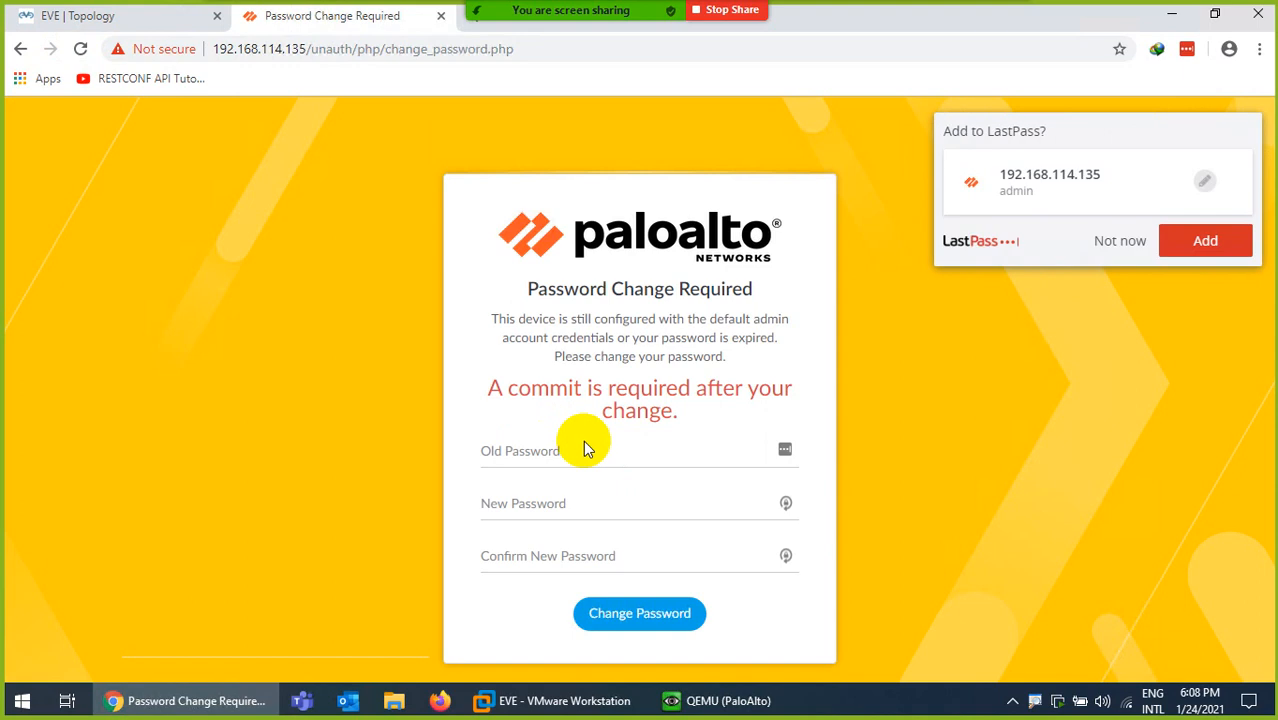
pyautogui.click(558, 446)
pyautogui.write('admi')
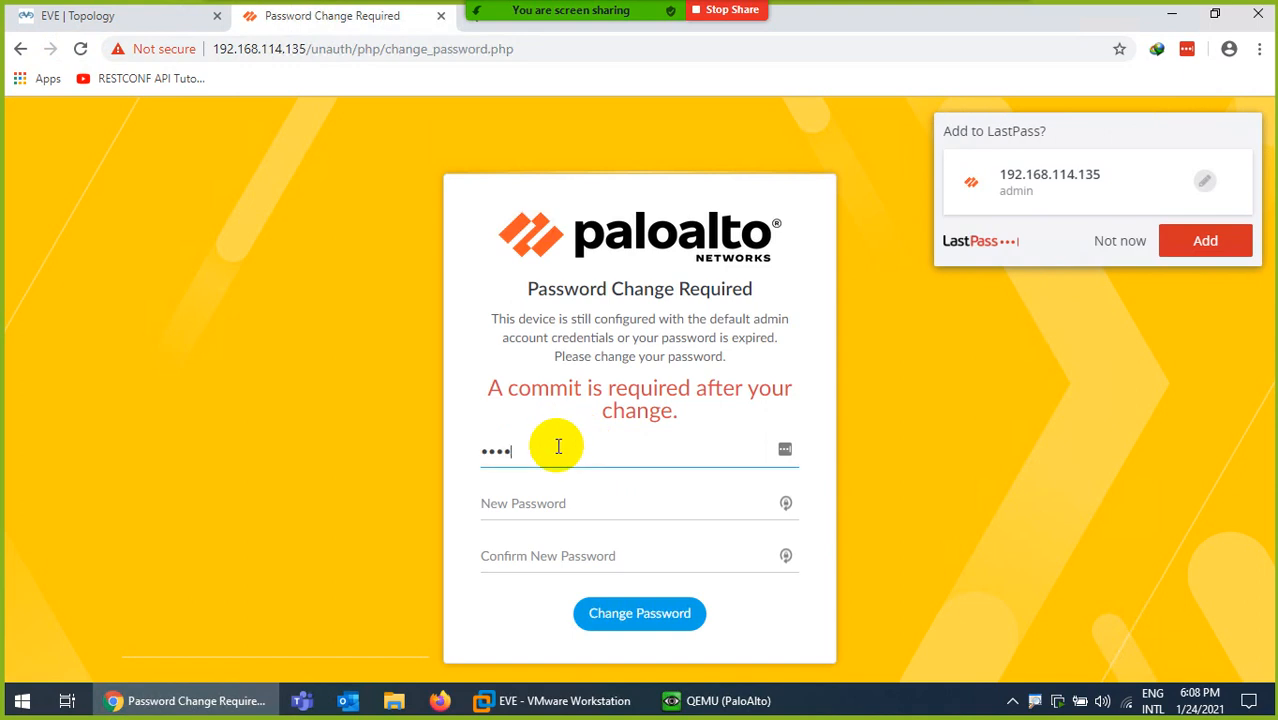
pyautogui.write('n')
pyautogui.press('Tab')
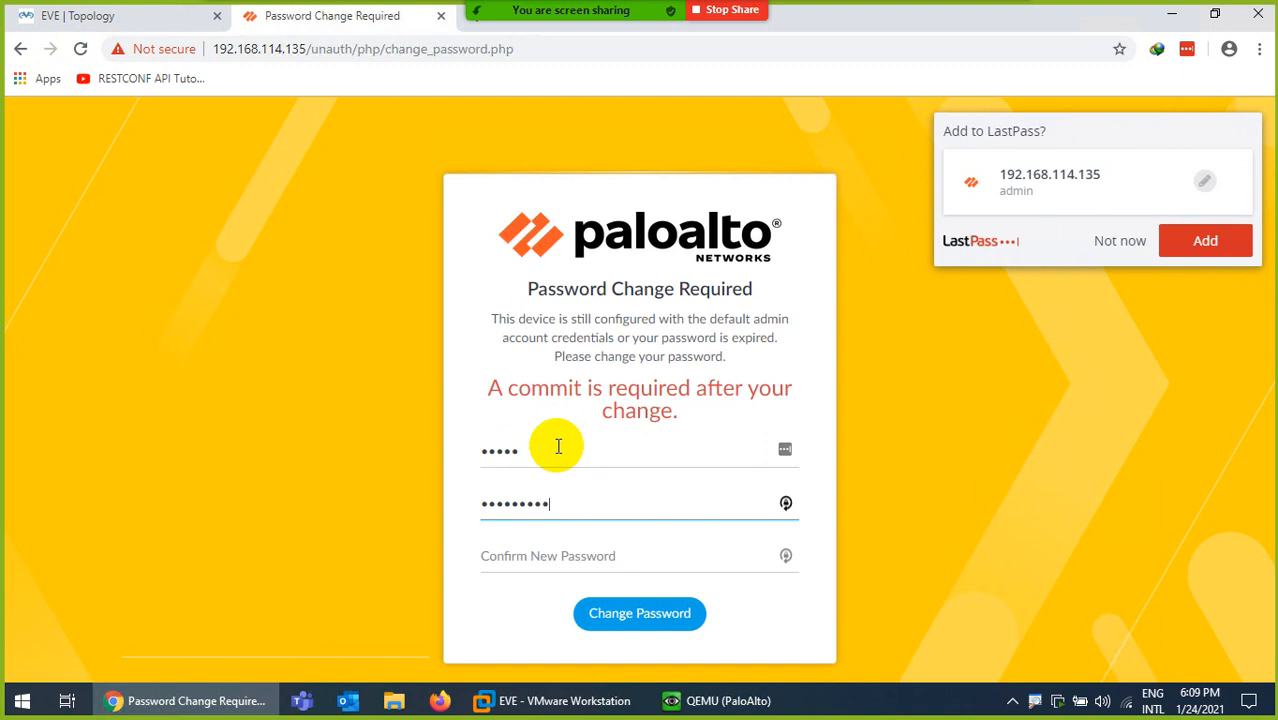
pyautogui.press('Tab')
pyautogui.write('p')
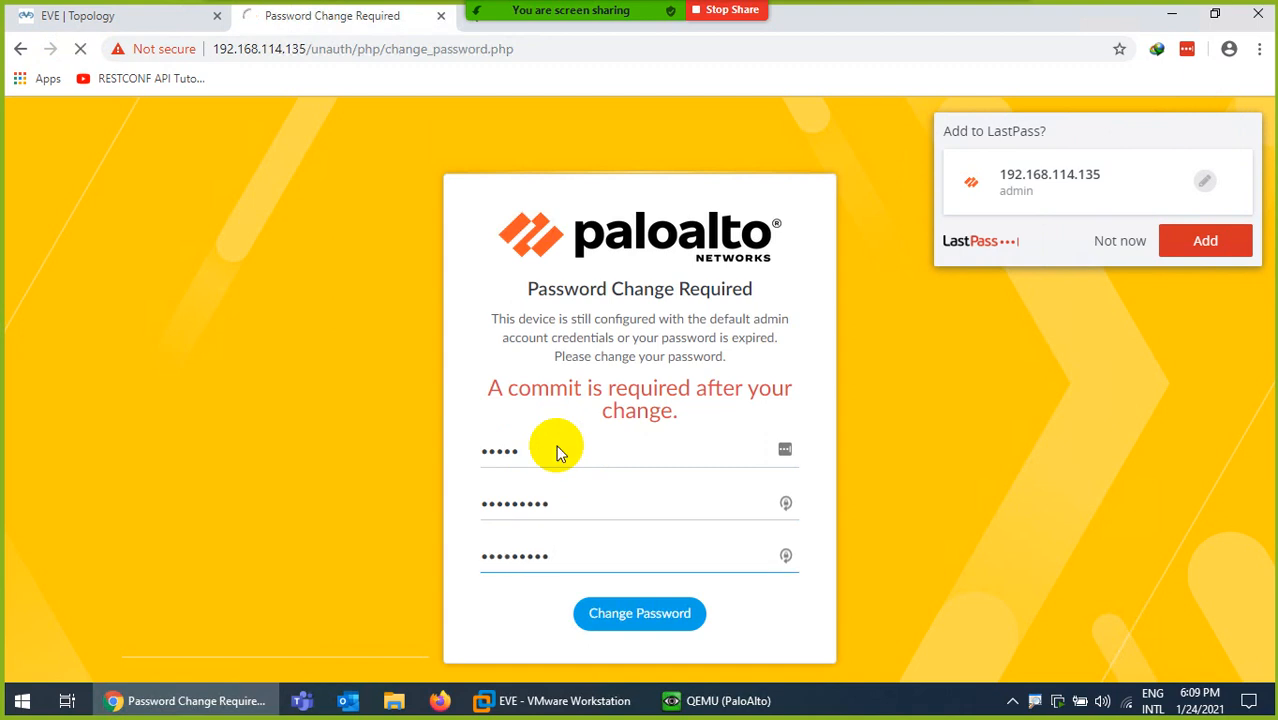
pyautogui.click(635, 369)
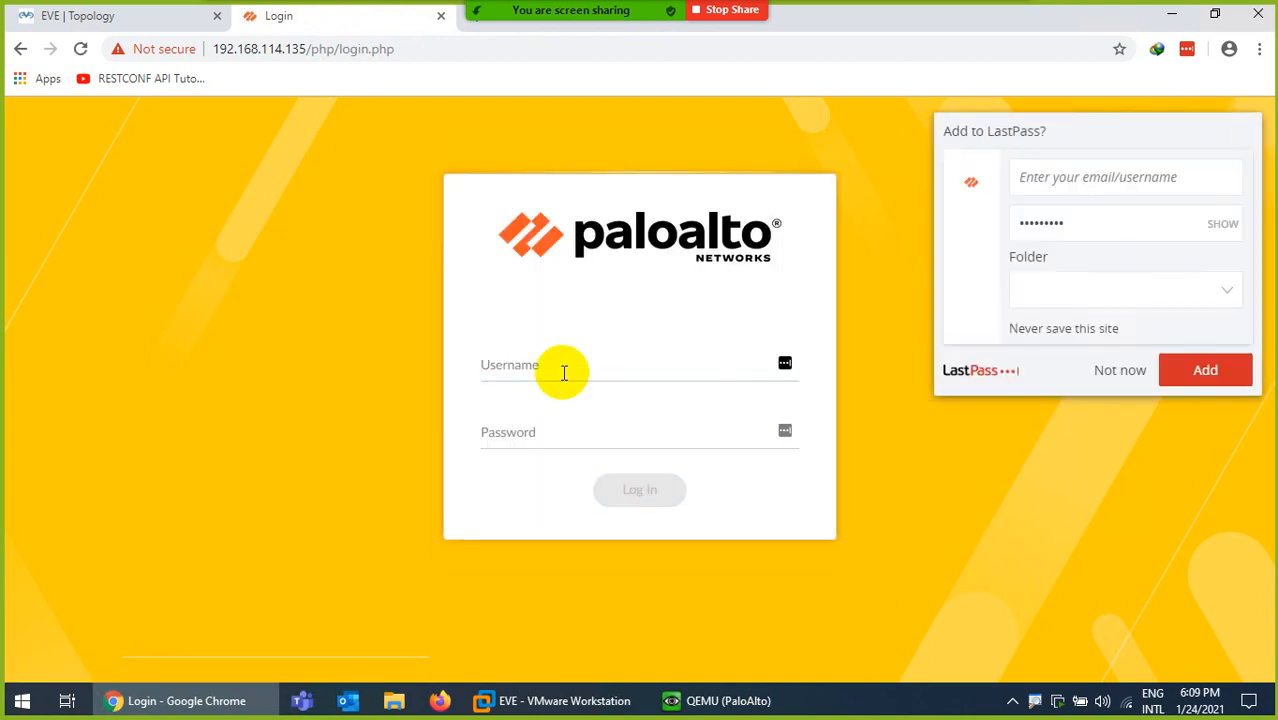
# - Decline saving the password and log in as admin with the new password
pyautogui.click(1110, 370)
pyautogui.click(535, 364)
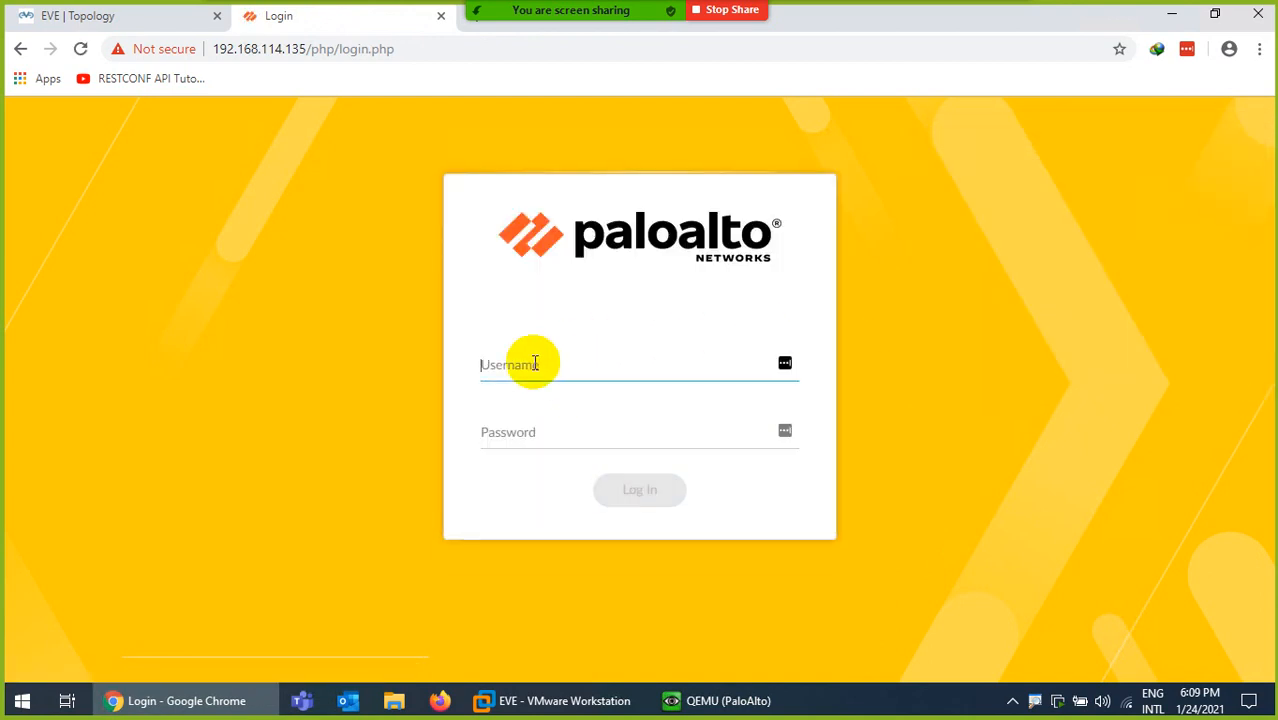
pyautogui.write('admin')
pyautogui.press('Tab')
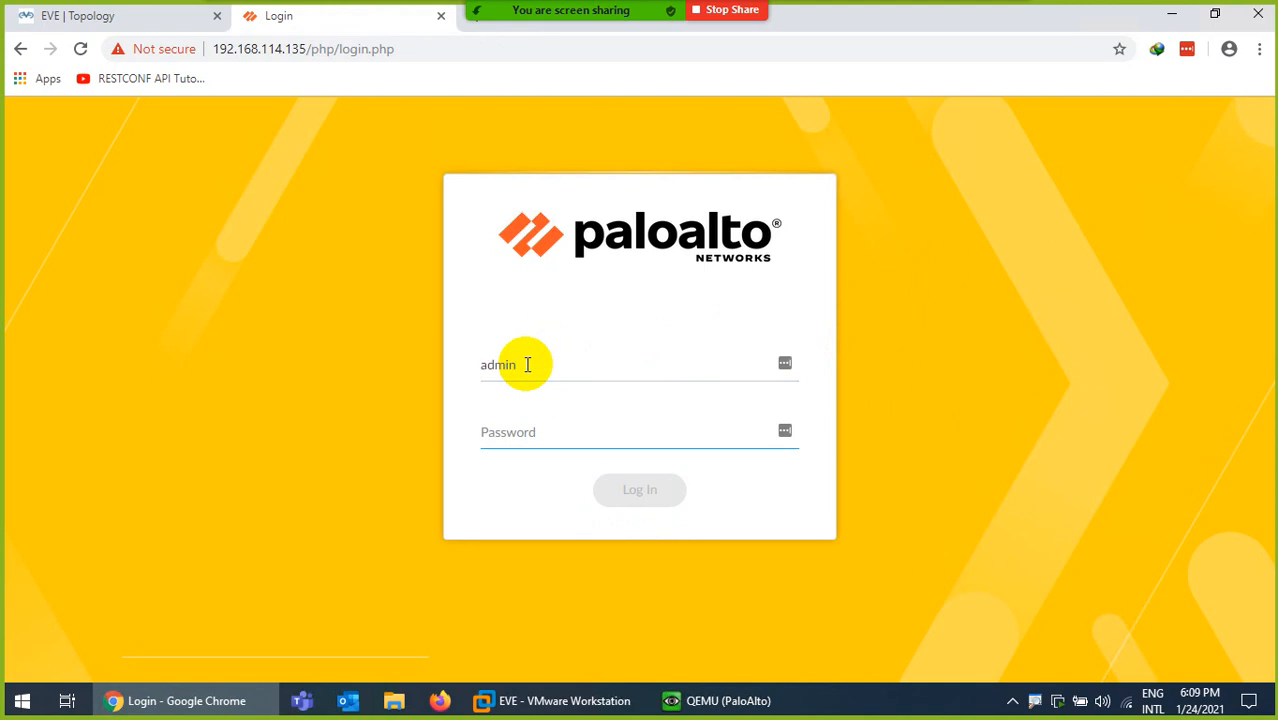
pyautogui.write('a')
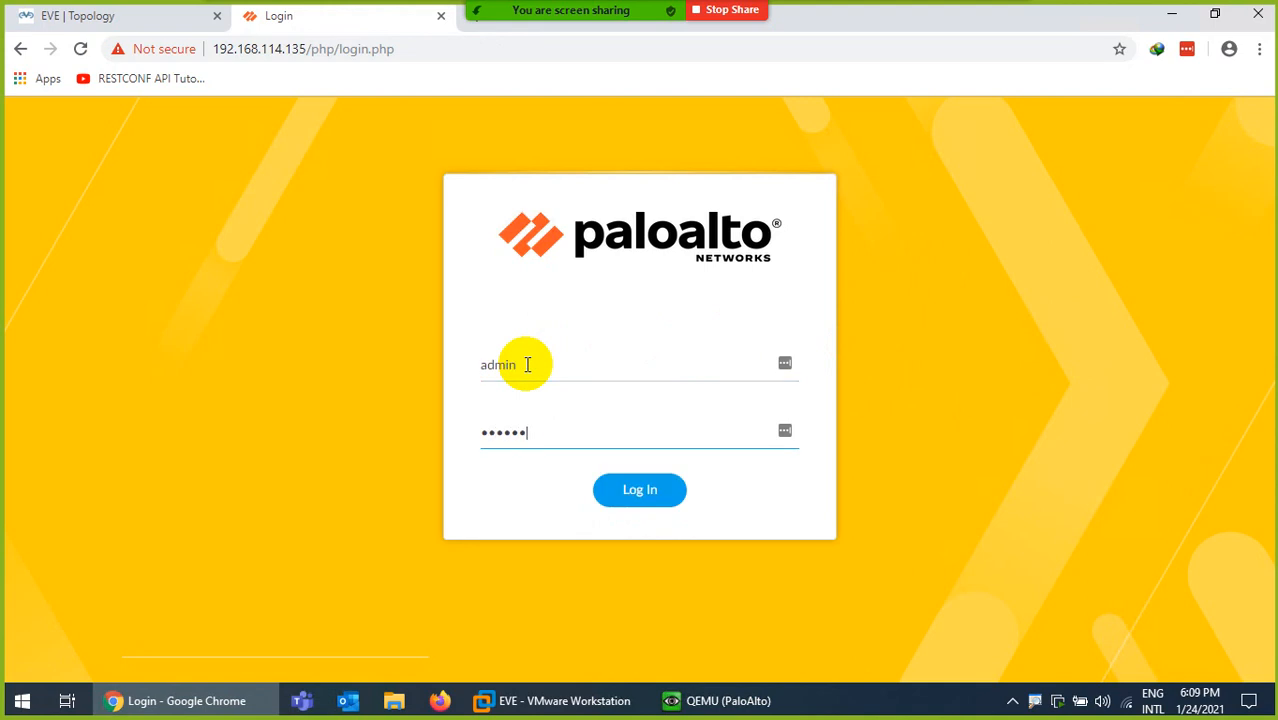
pyautogui.write('1')
pyautogui.press('Return')
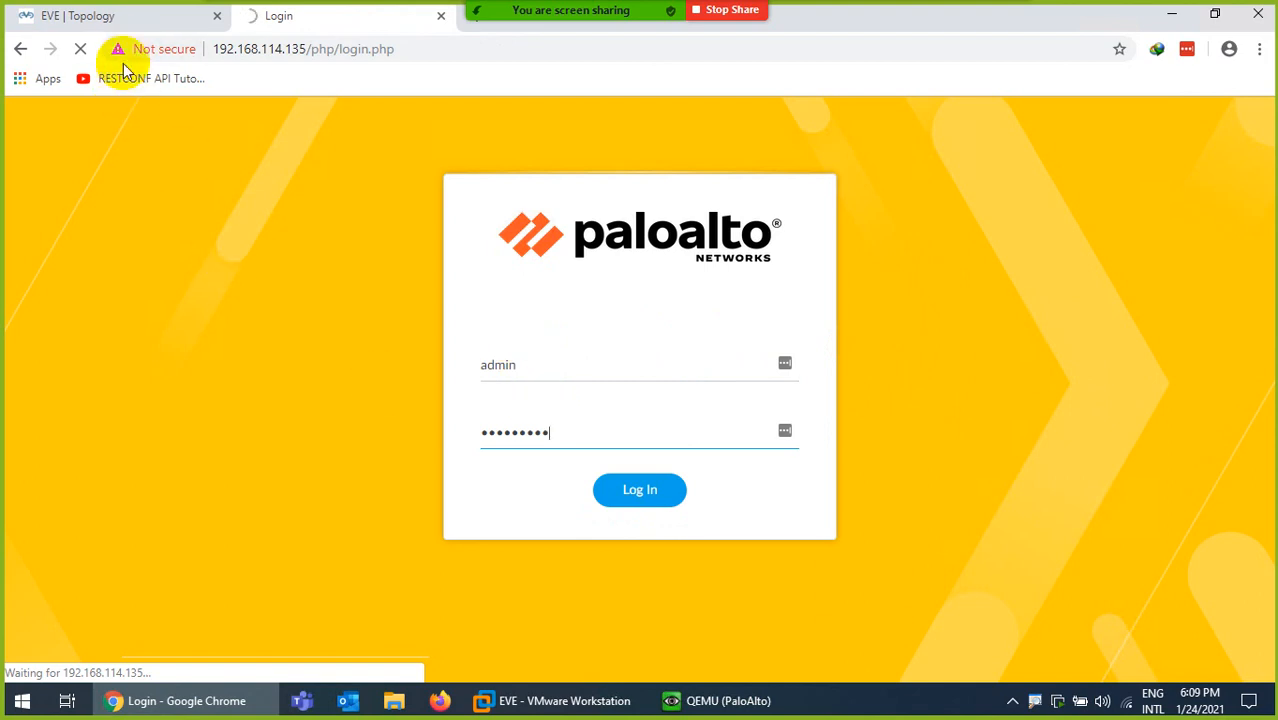
# - Return to the firewall login page and retry the admin login
pyautogui.click(114, 15)
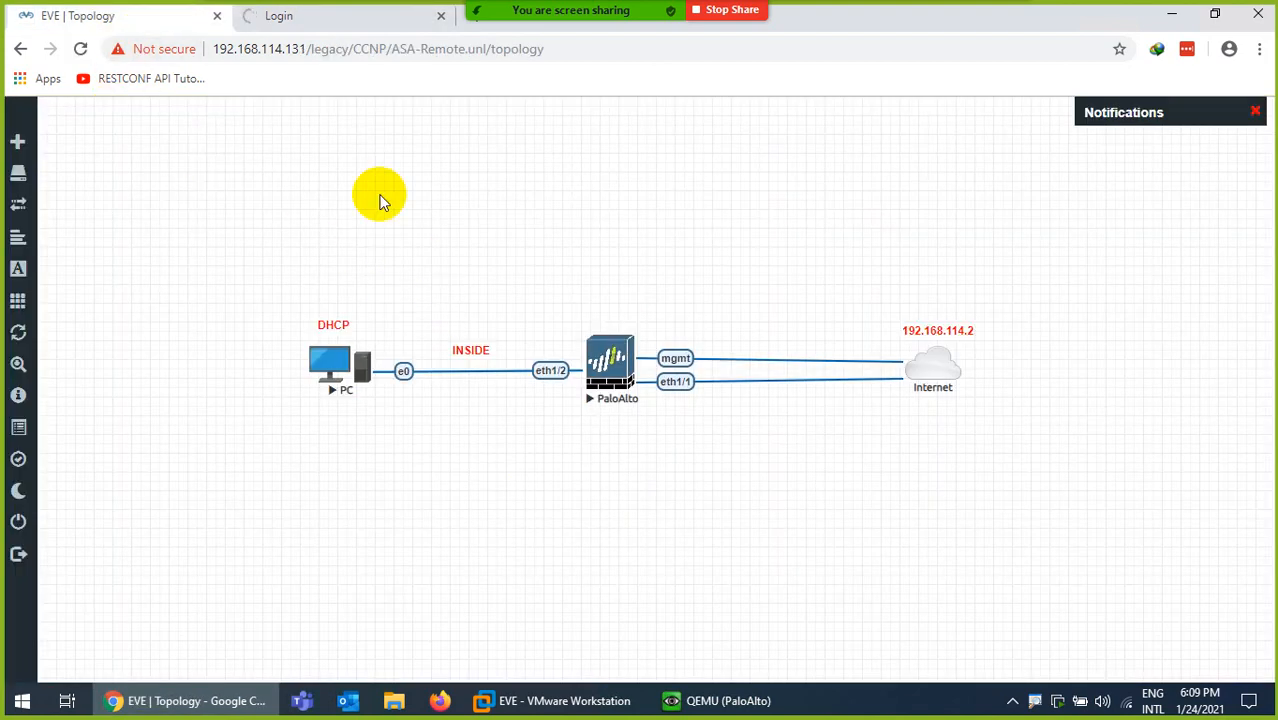
pyautogui.click(283, 17)
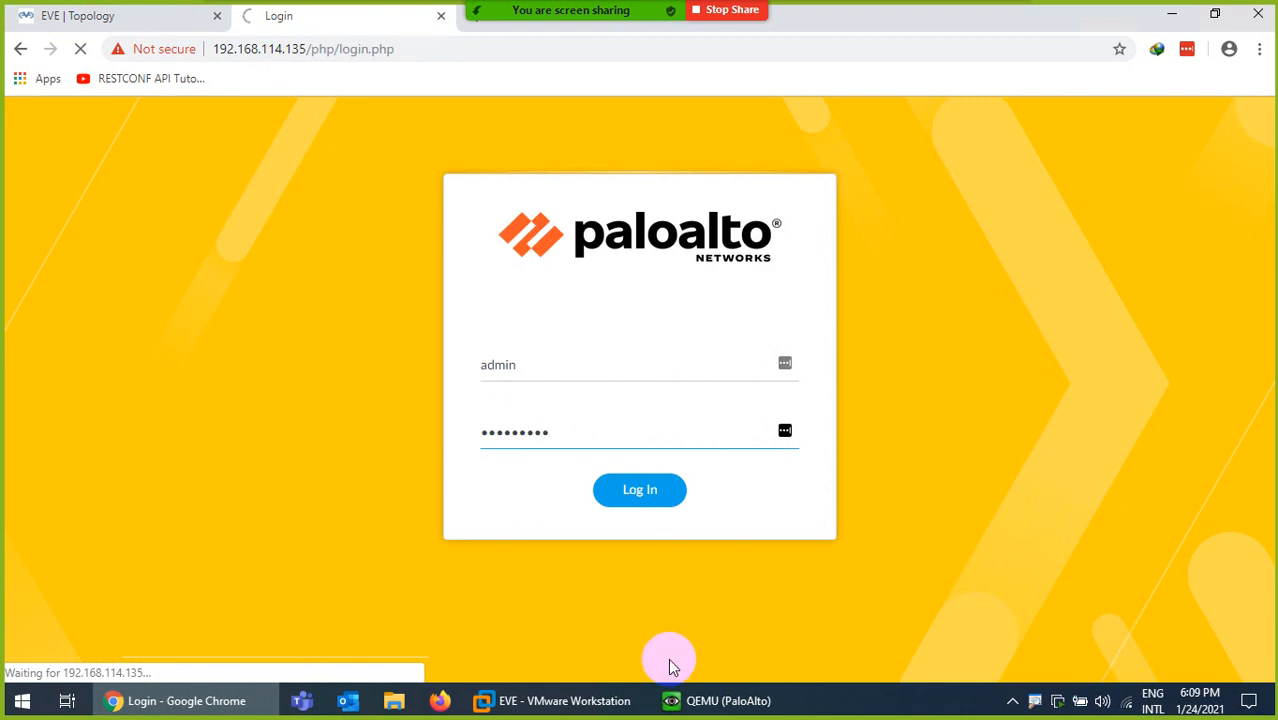
pyautogui.moveTo(712, 708)
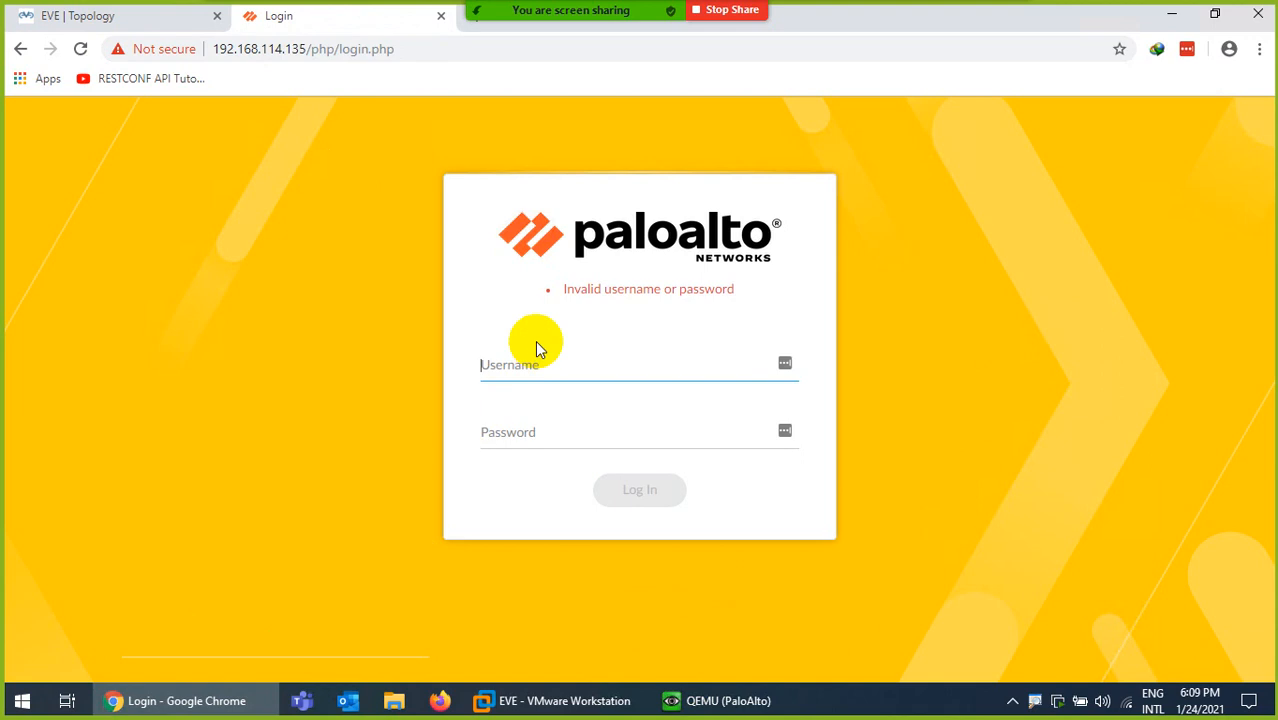
pyautogui.click(542, 370)
pyautogui.write('admin')
pyautogui.press('Tab')
pyautogui.write('ad')
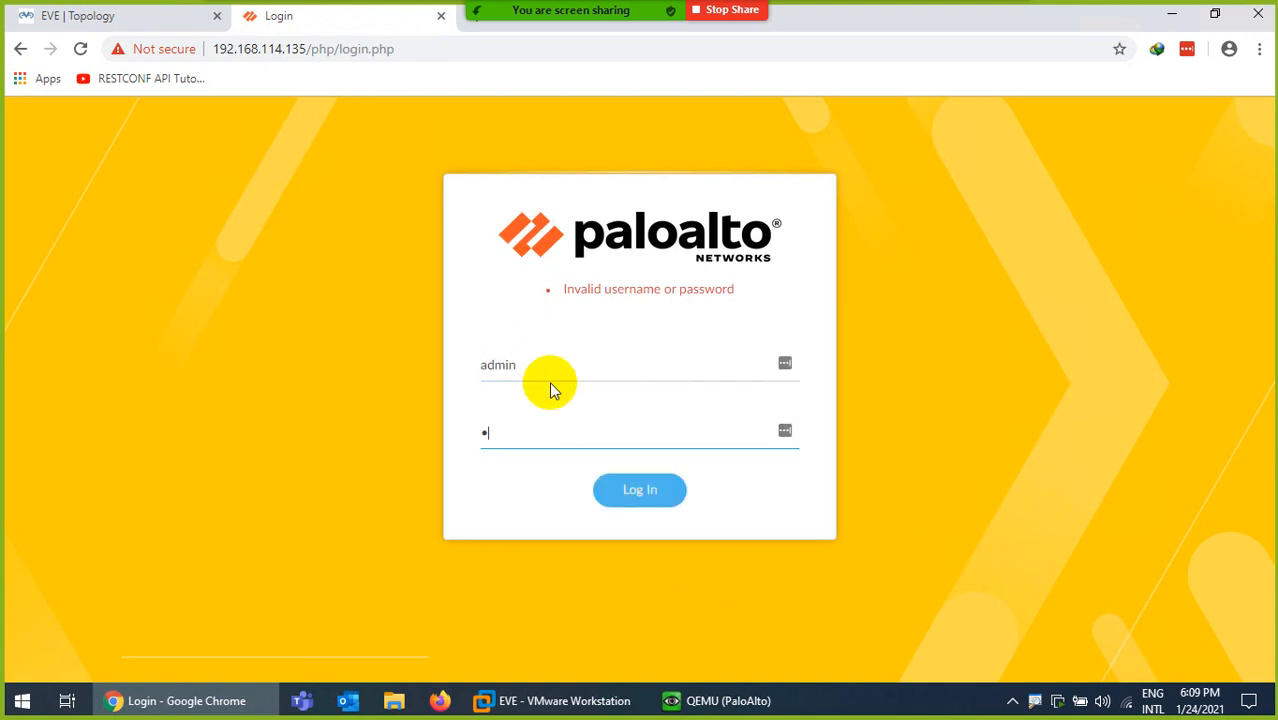
pyautogui.write('••••••')
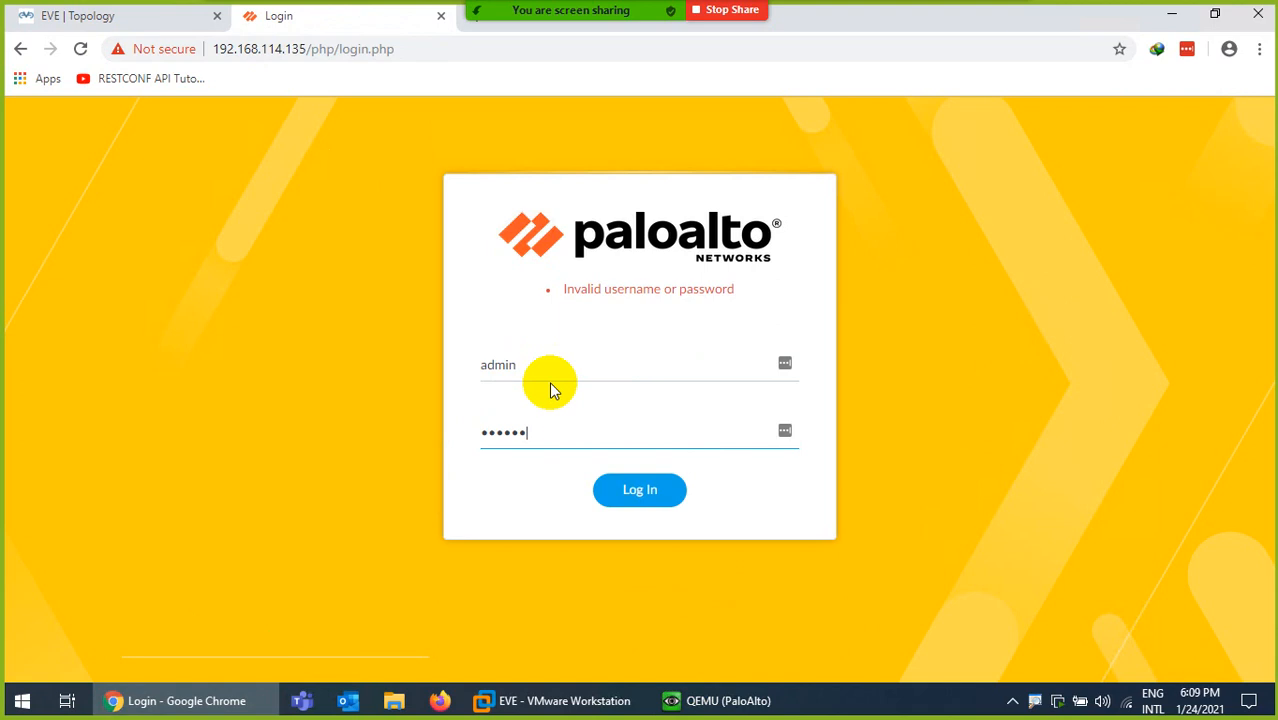
pyautogui.press('Return')
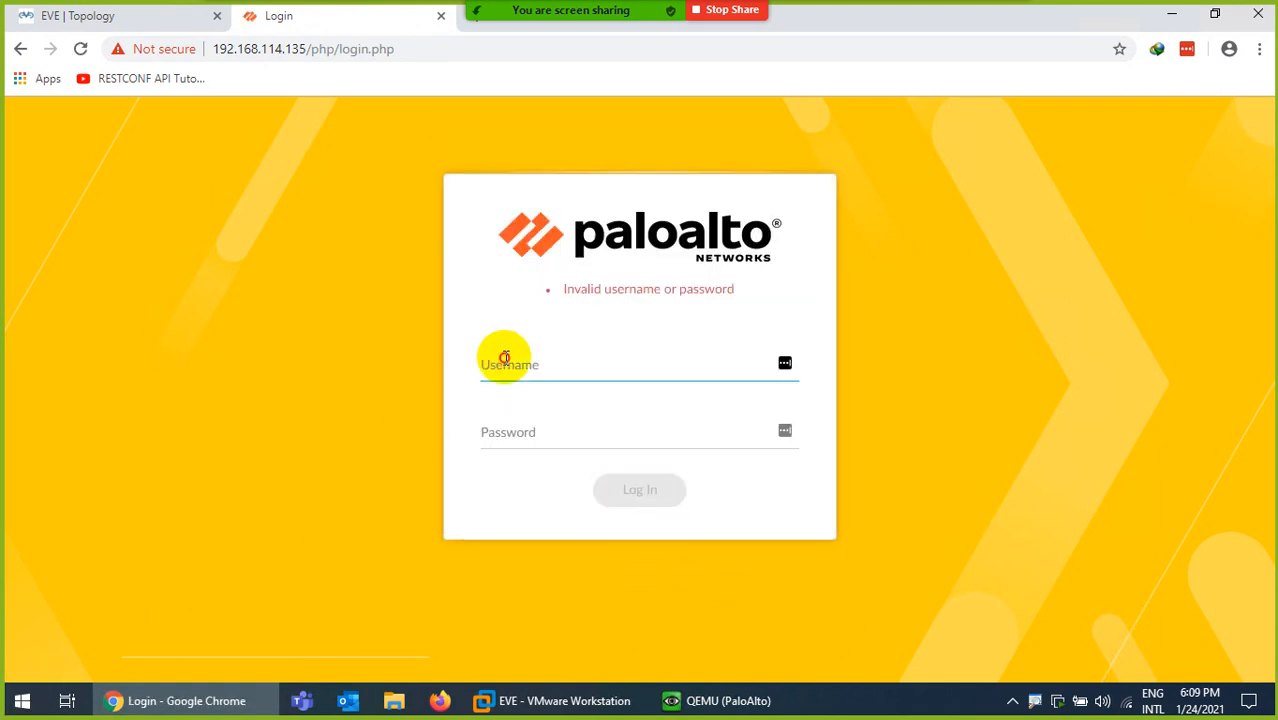
# - Sign in again with the original admin credentials
pyautogui.write('admin')
pyautogui.press('Tab')
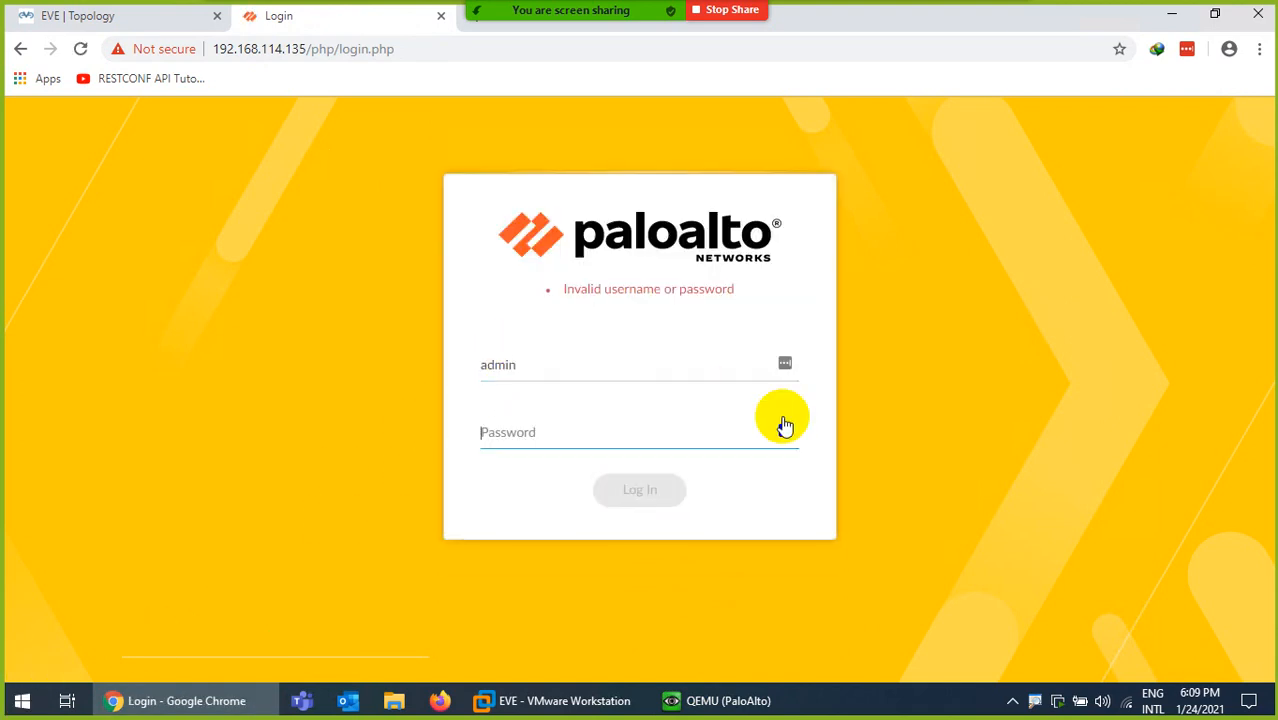
pyautogui.write('admin')
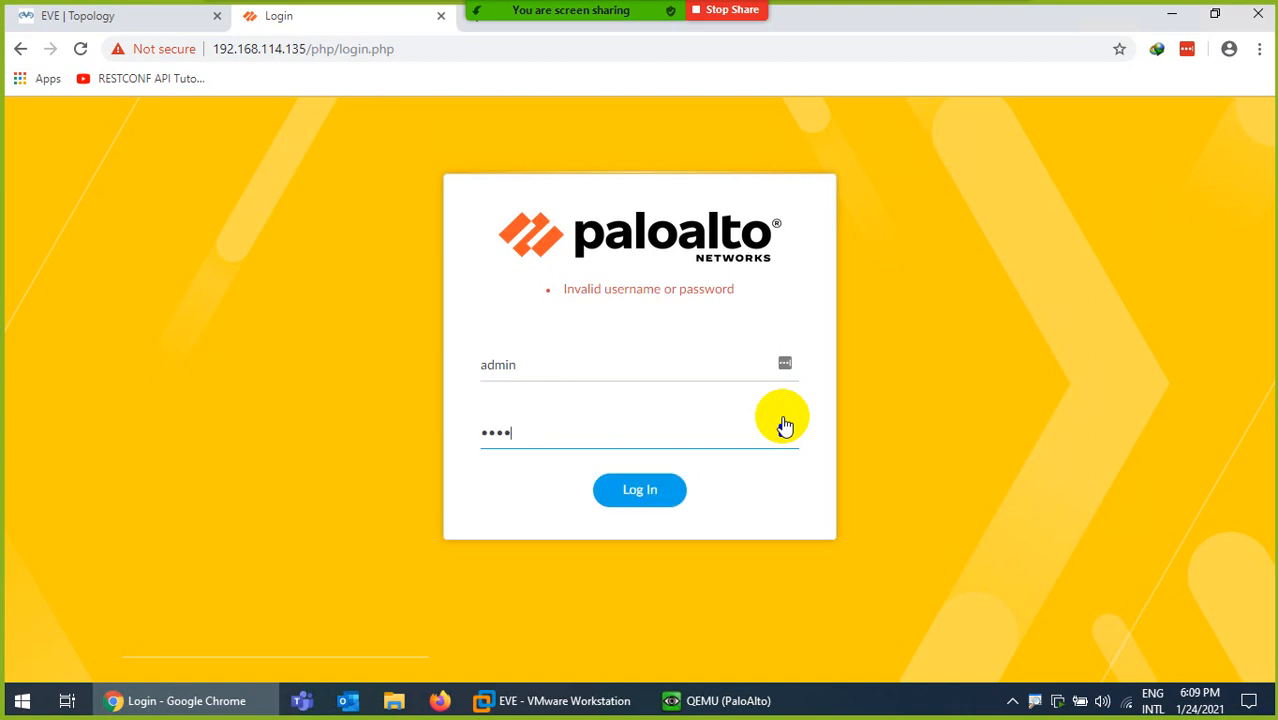
pyautogui.press('Return')
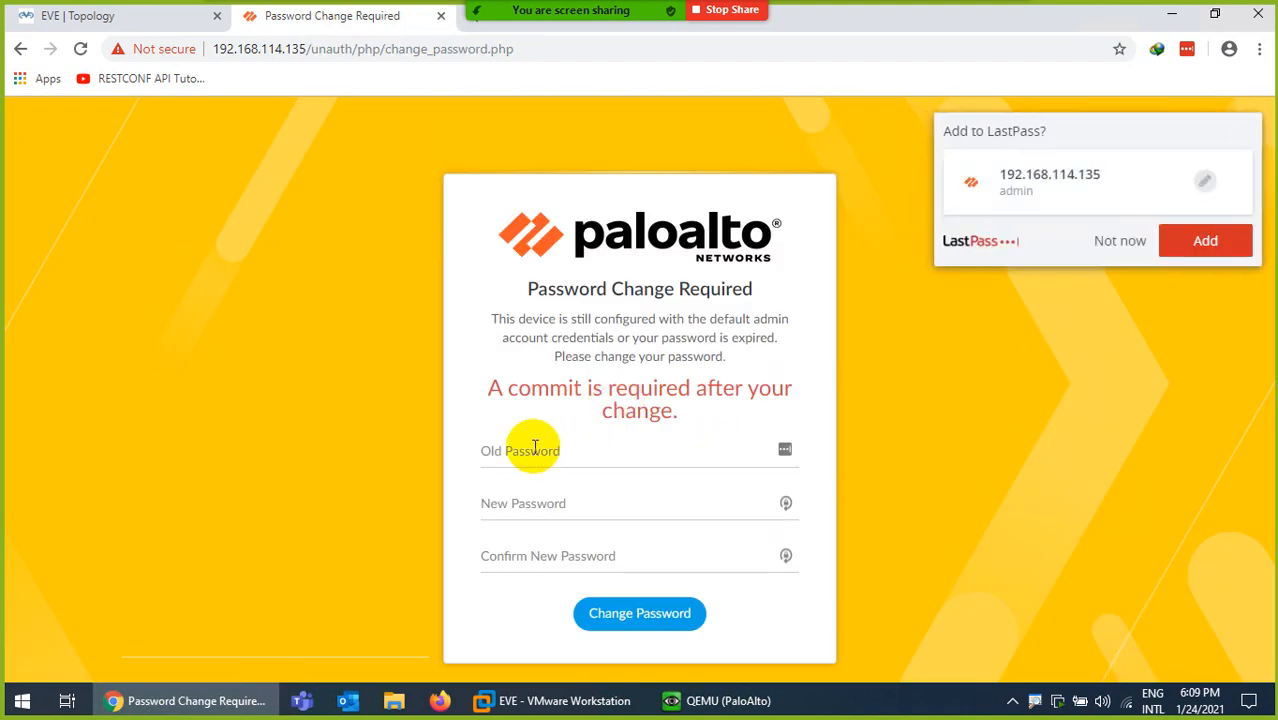
# - Redo the required admin password change and return to the login form
pyautogui.click(535, 450)
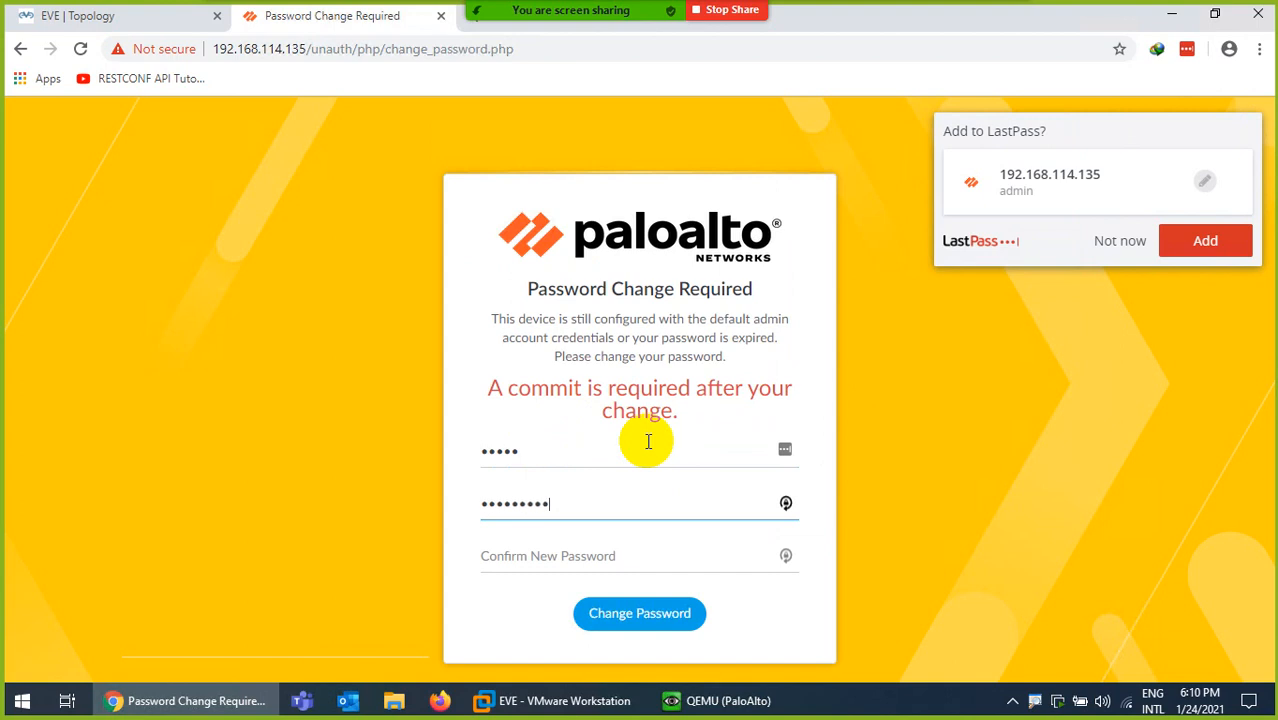
pyautogui.press('Tab')
pyautogui.write('•')
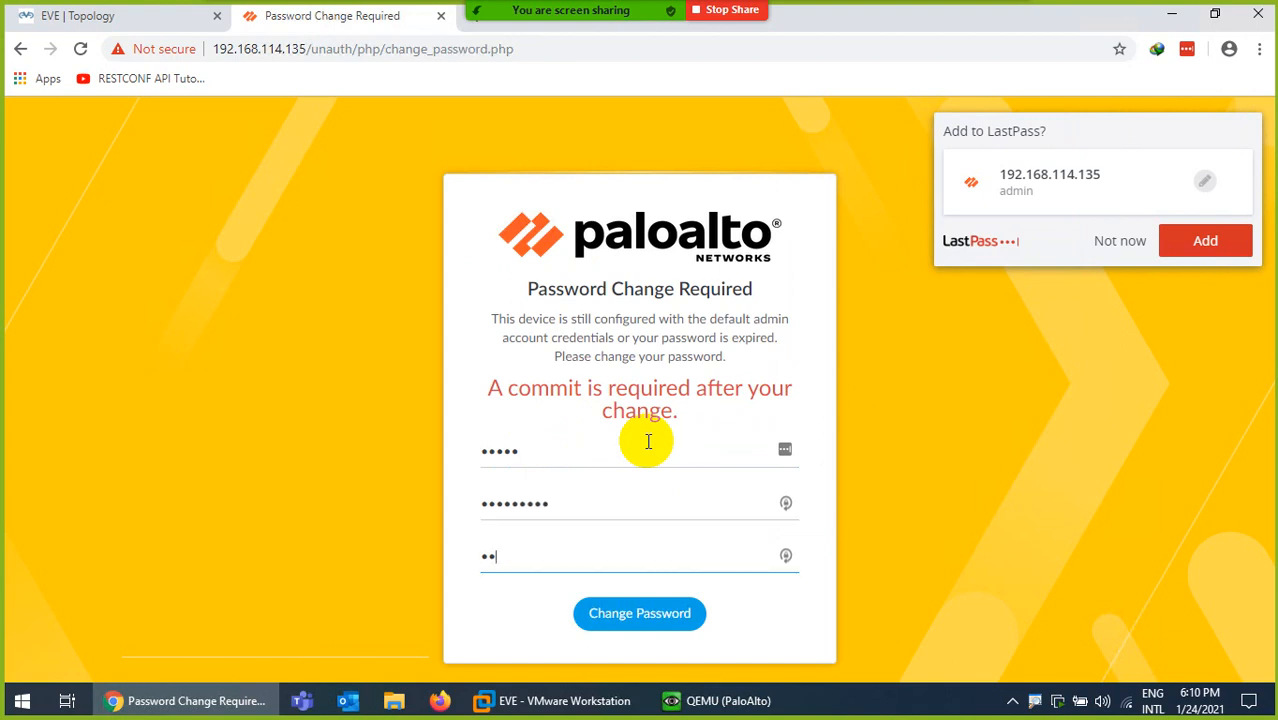
pyautogui.write('••••••••')
pyautogui.click(648, 622)
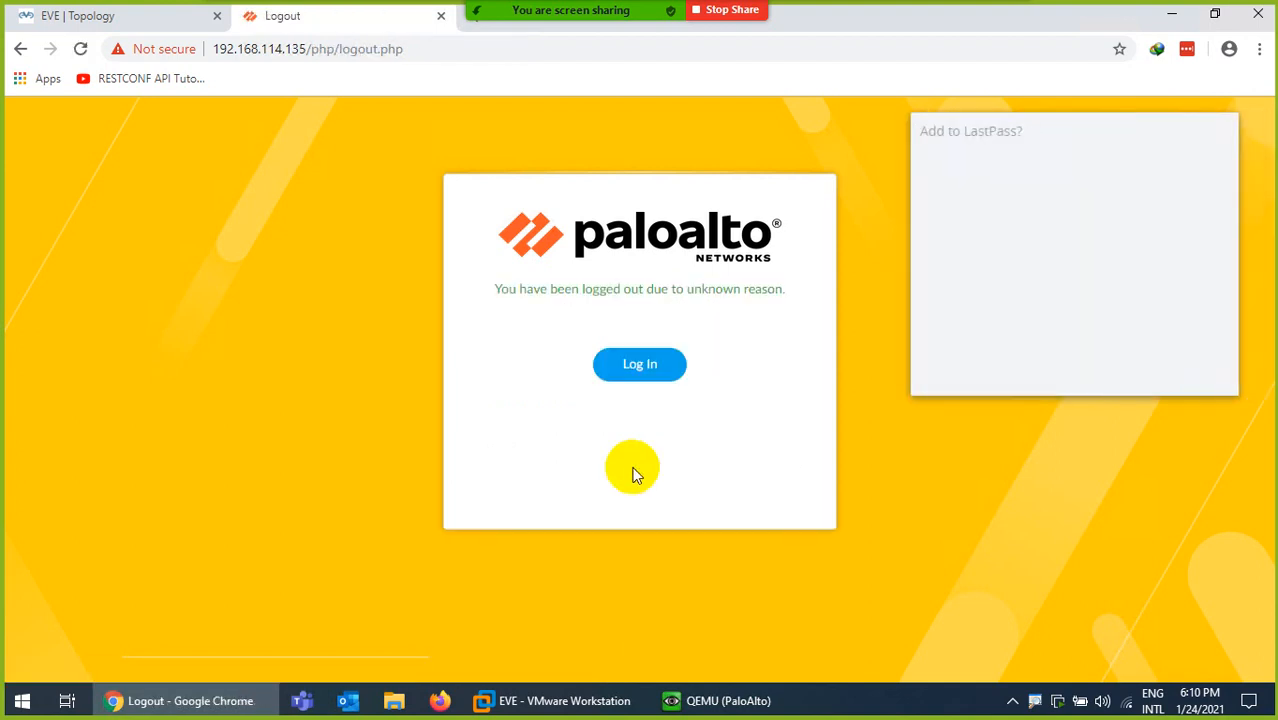
pyautogui.click(627, 370)
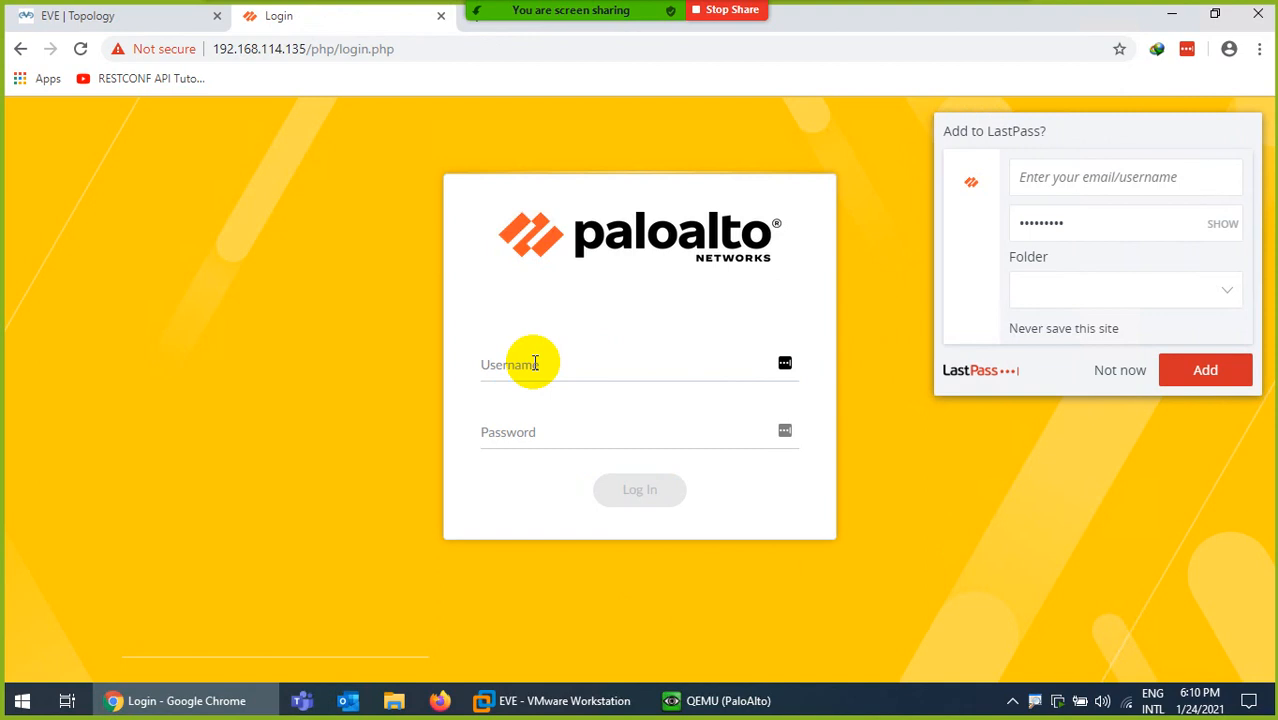
# - Decline saving the password and sign in with the new admin password
pyautogui.click(1125, 366)
pyautogui.click(558, 362)
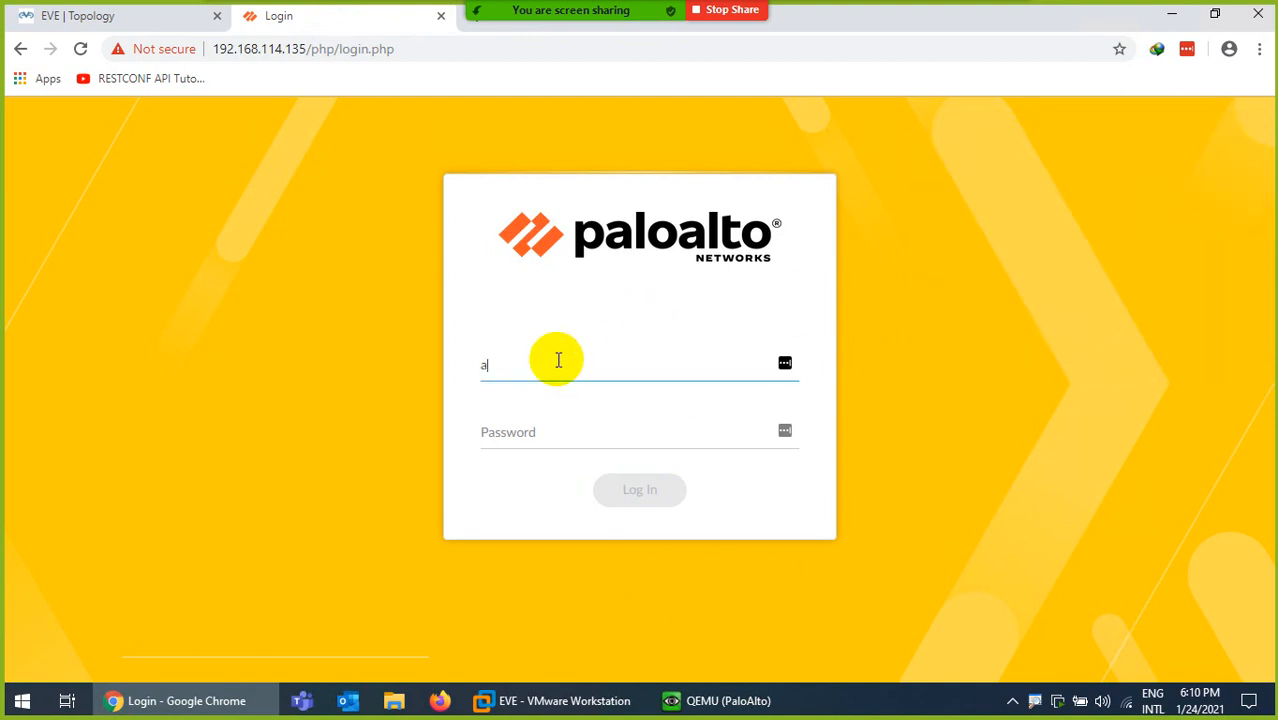
pyautogui.write('••')
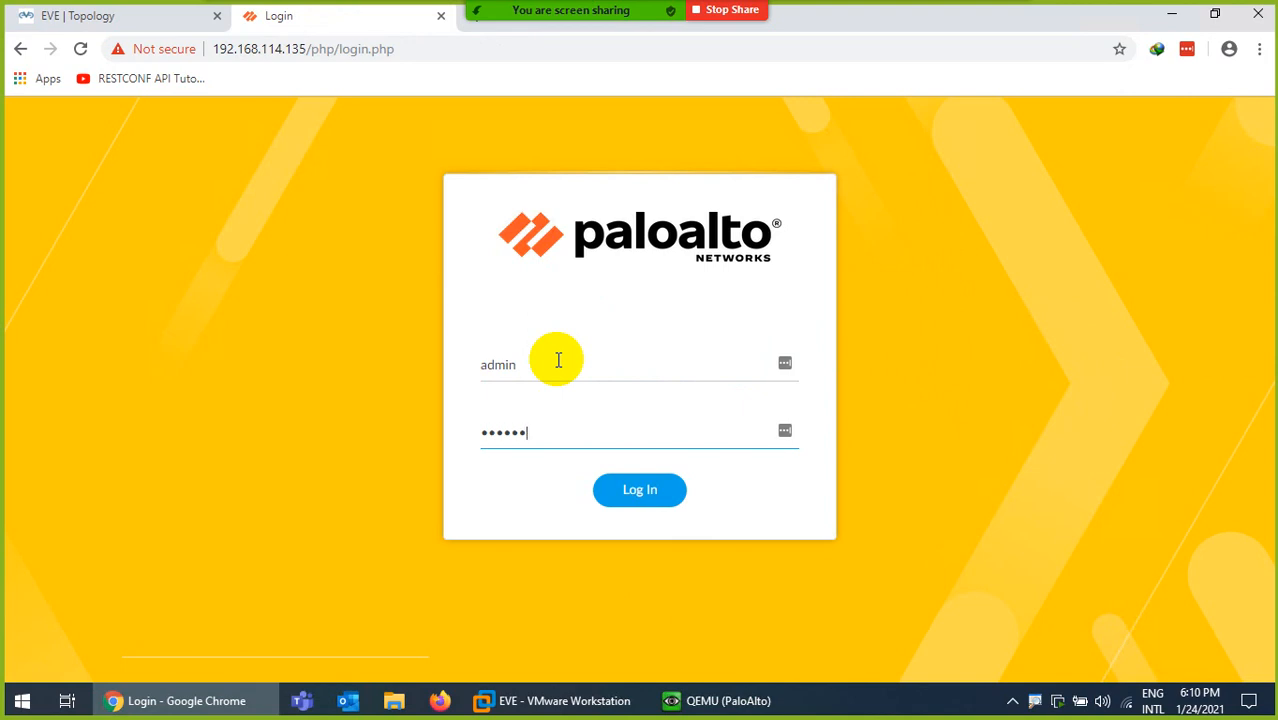
pyautogui.write('•••••••')
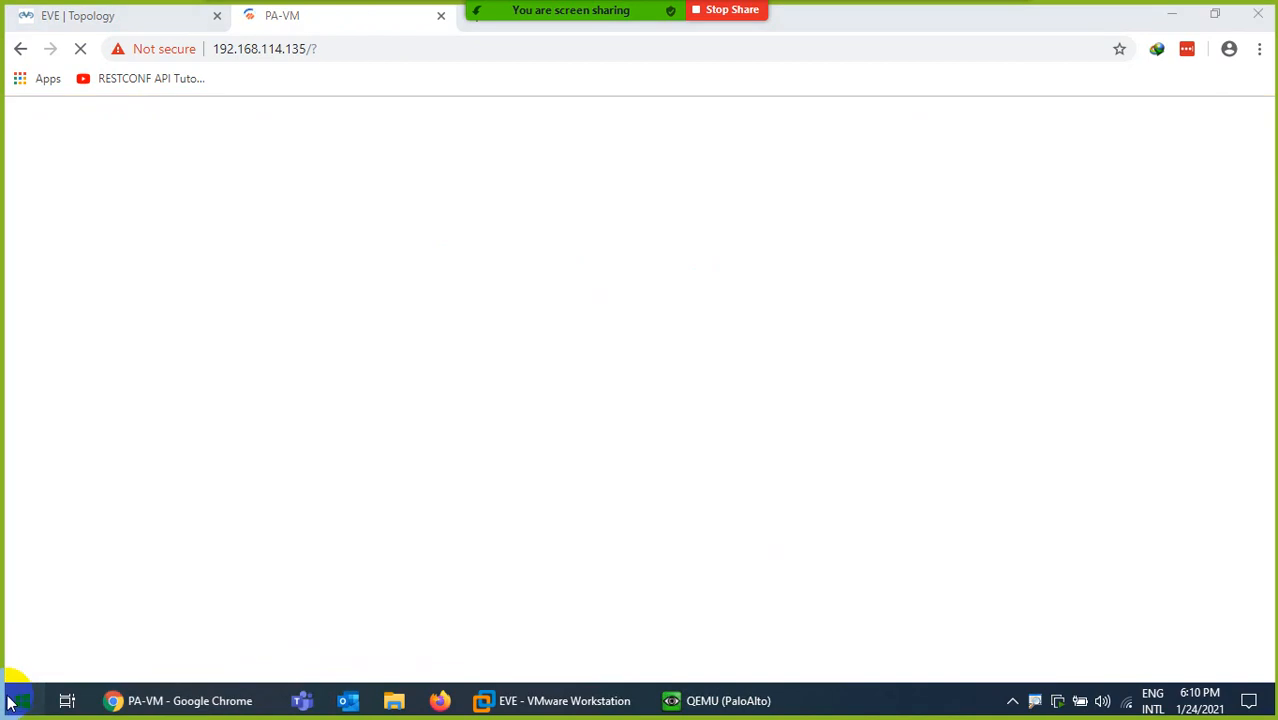
pyautogui.click(10, 703)
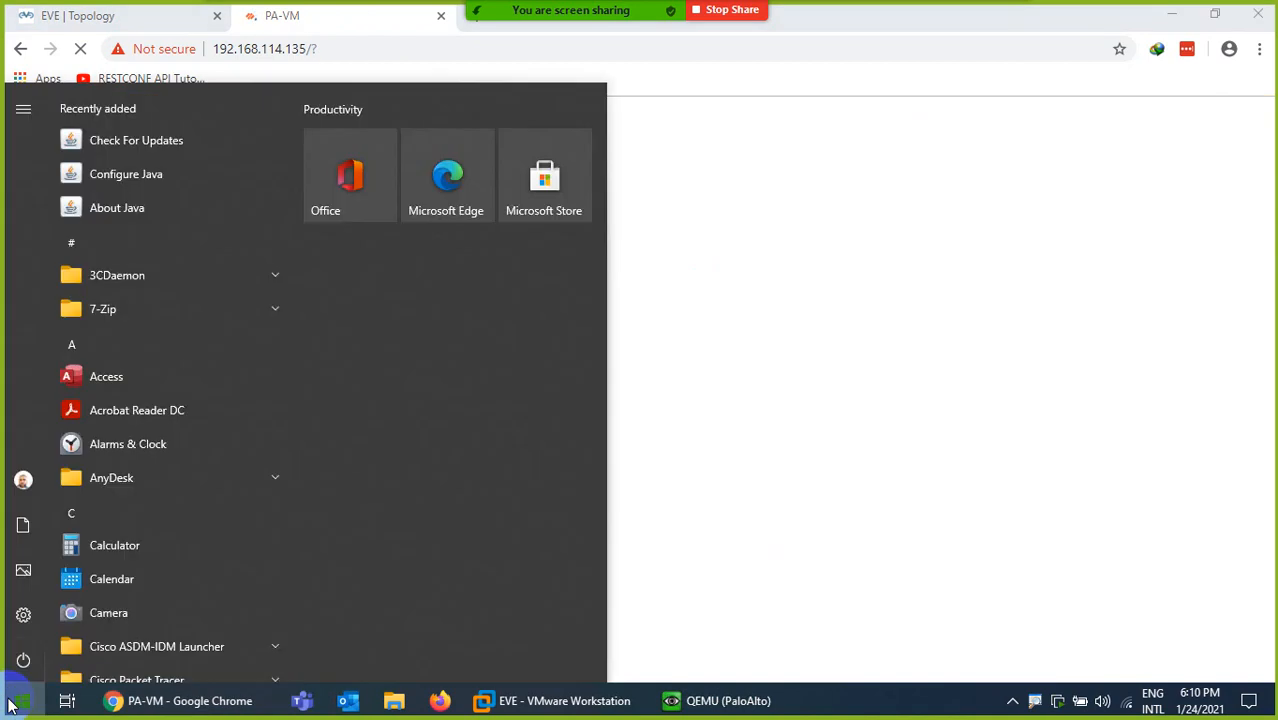
# - Launch PuTTY and open an SSH session to 192.168.114.135, trusting its host key
pyautogui.write('pu')
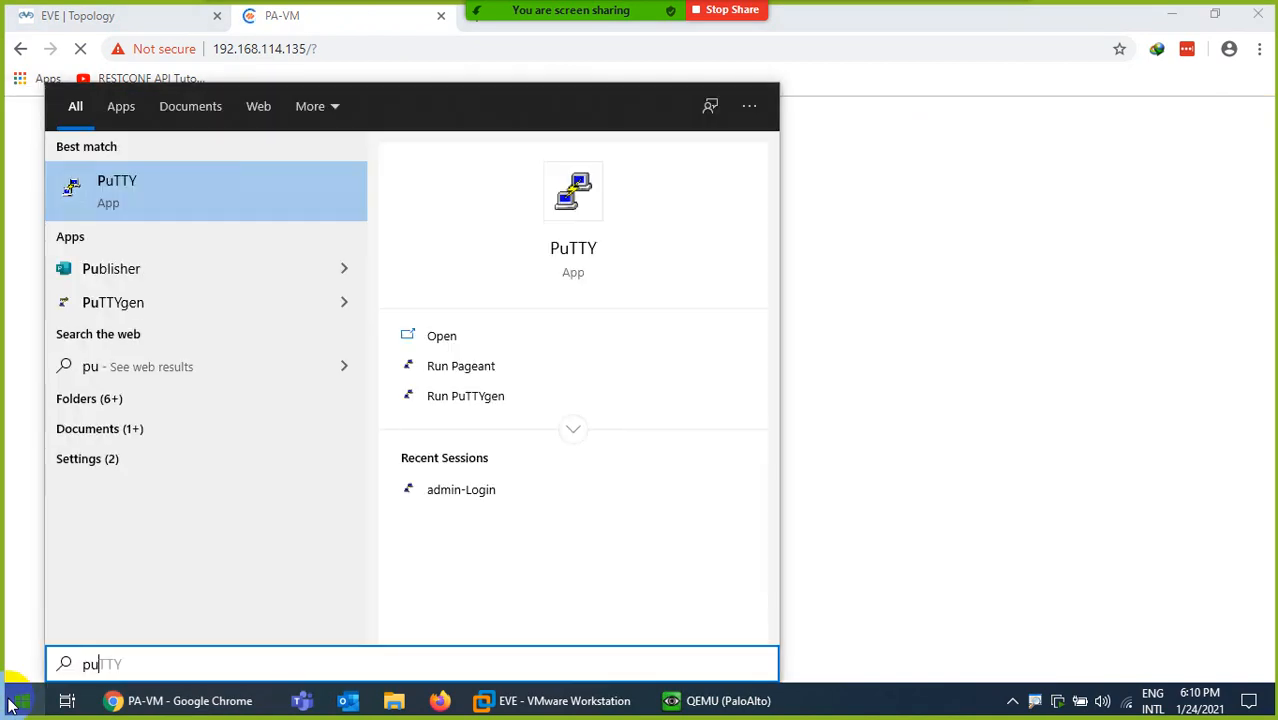
pyautogui.press('Return')
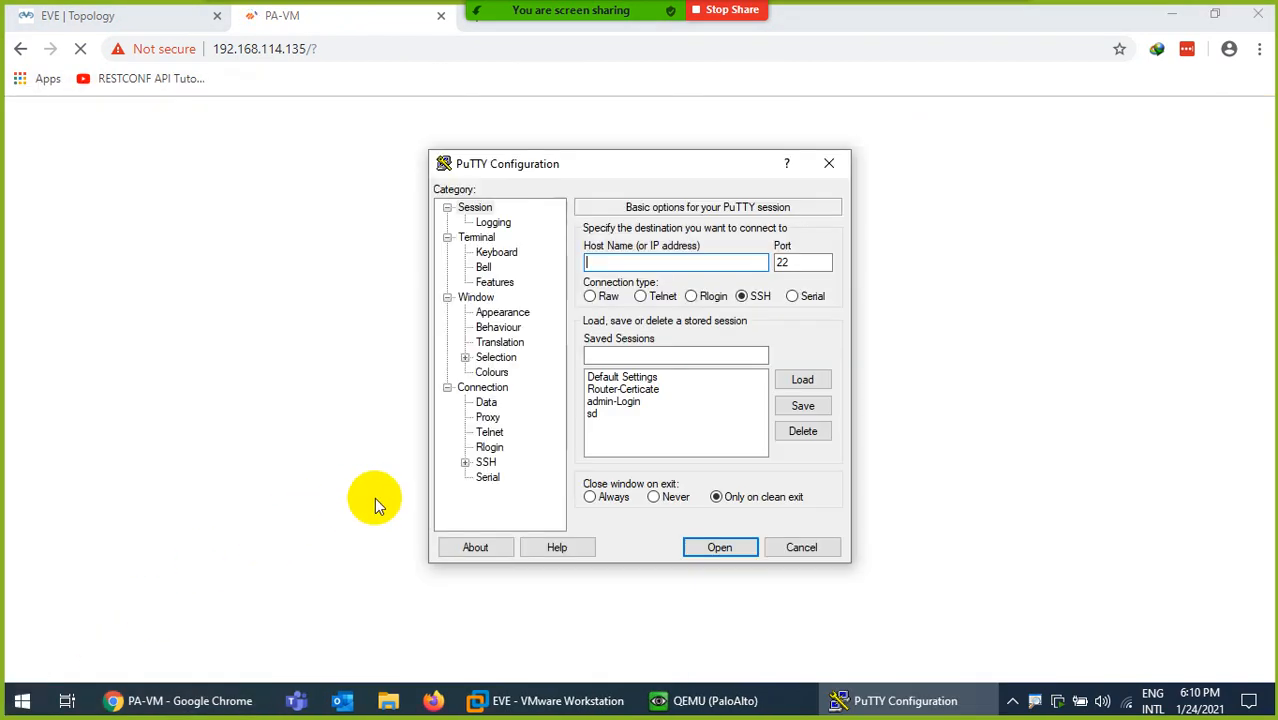
pyautogui.write('192.16')
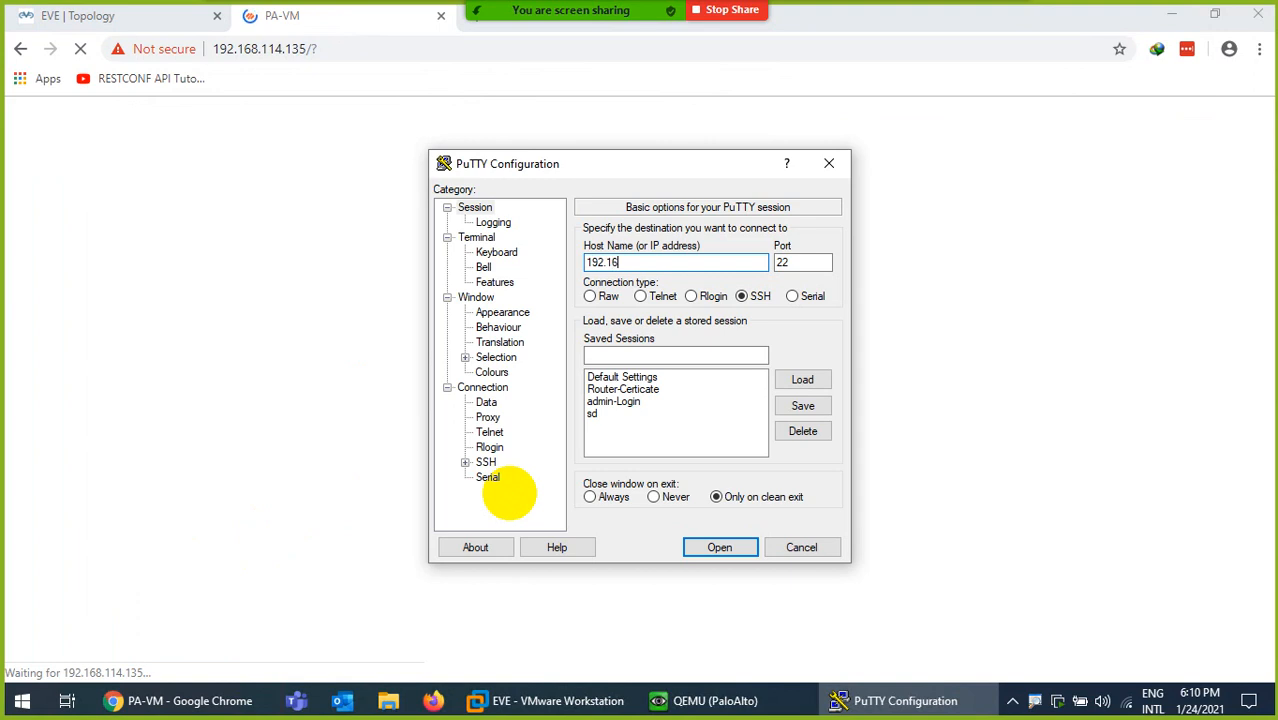
pyautogui.write('8.114.')
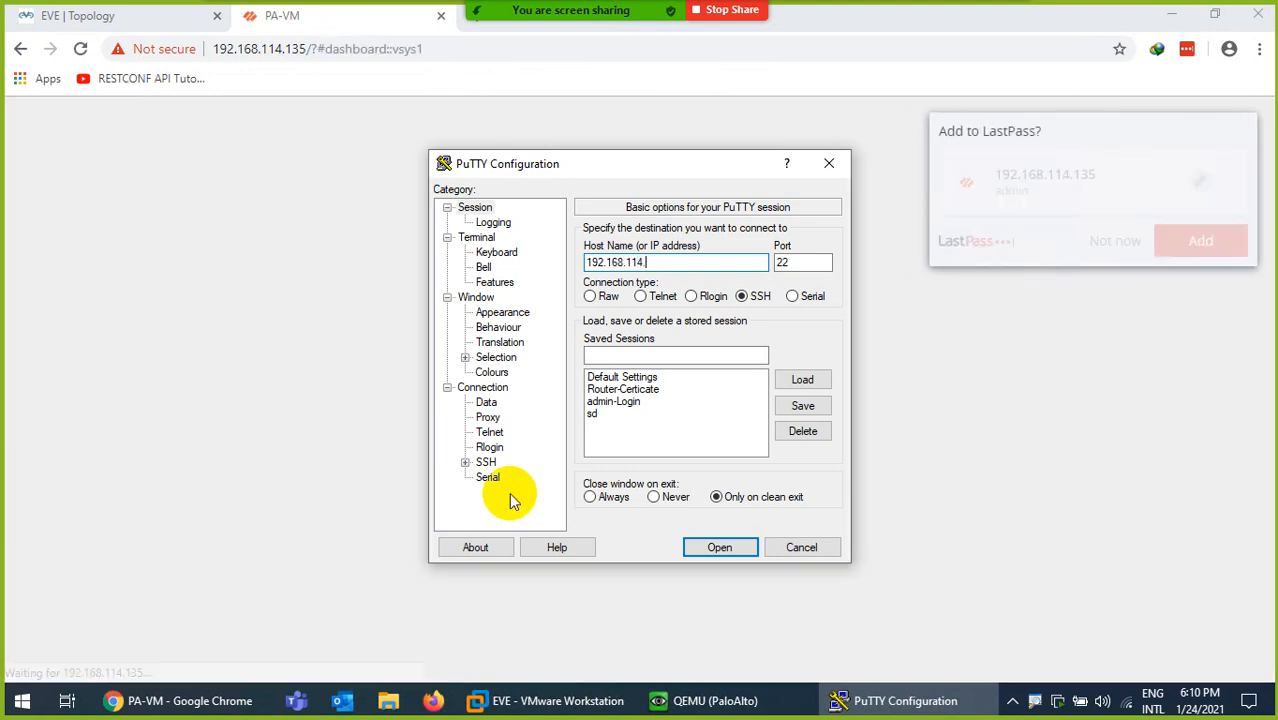
pyautogui.write('135')
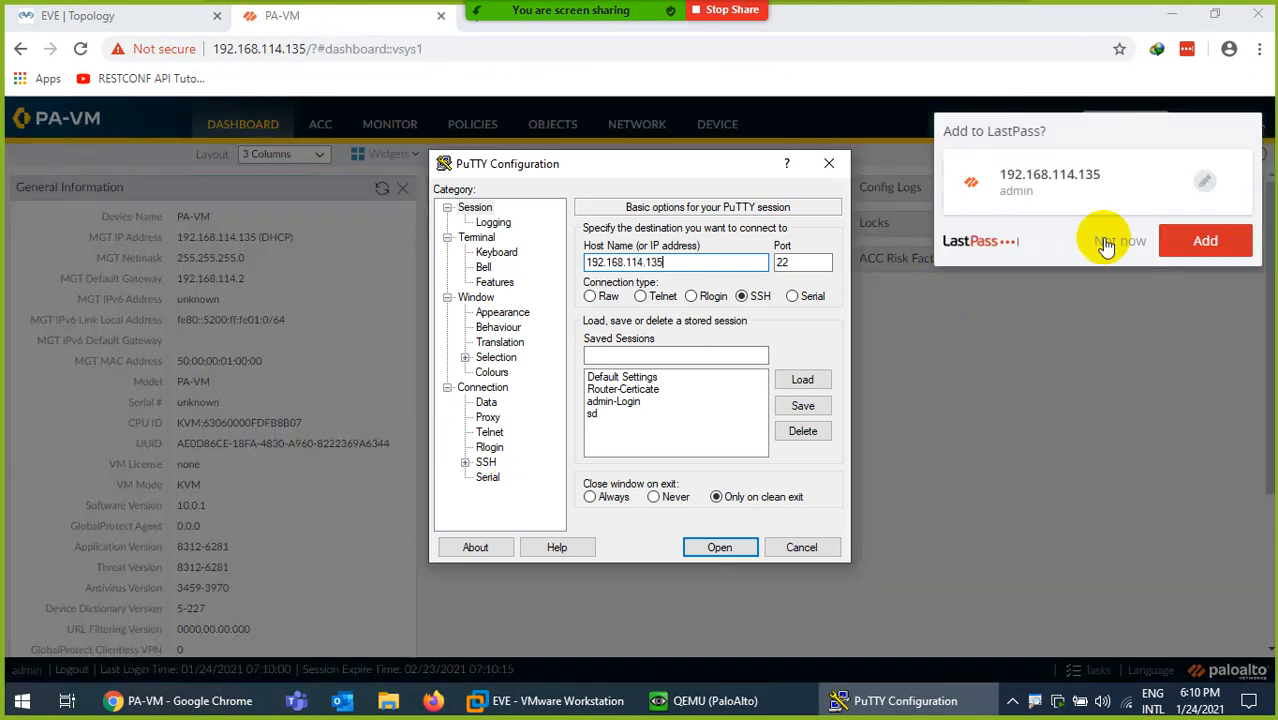
pyautogui.click(1106, 246)
pyautogui.click(860, 700)
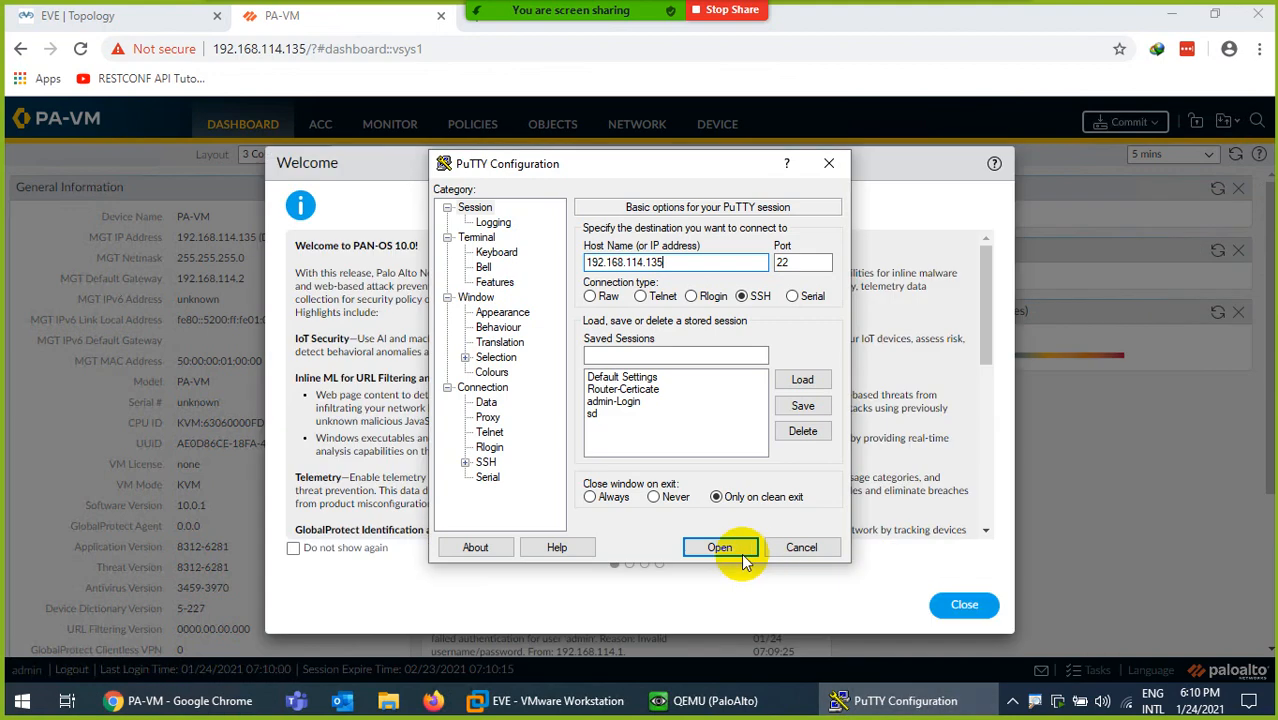
pyautogui.click(741, 556)
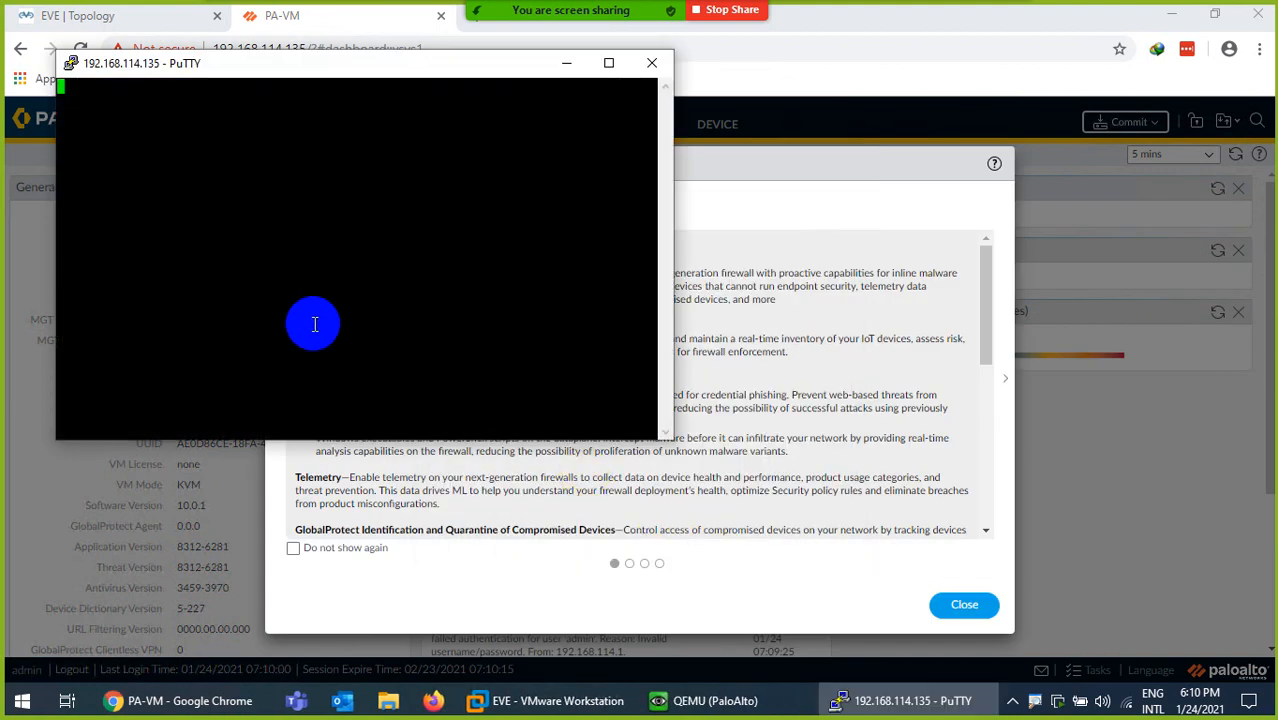
pyautogui.click(546, 498)
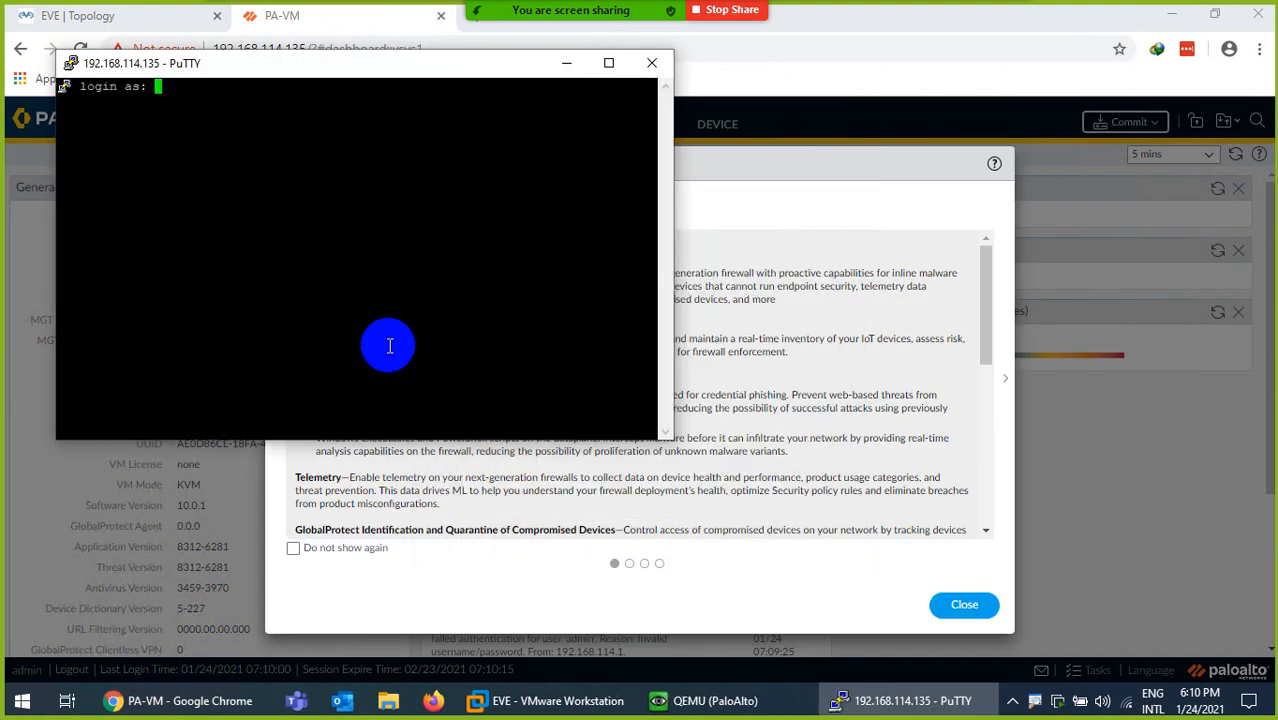
# - Log in over SSH as admin, succeeding on the second password attempt, then minimize PuTTY
pyautogui.write('admin')
pyautogui.press('Return')
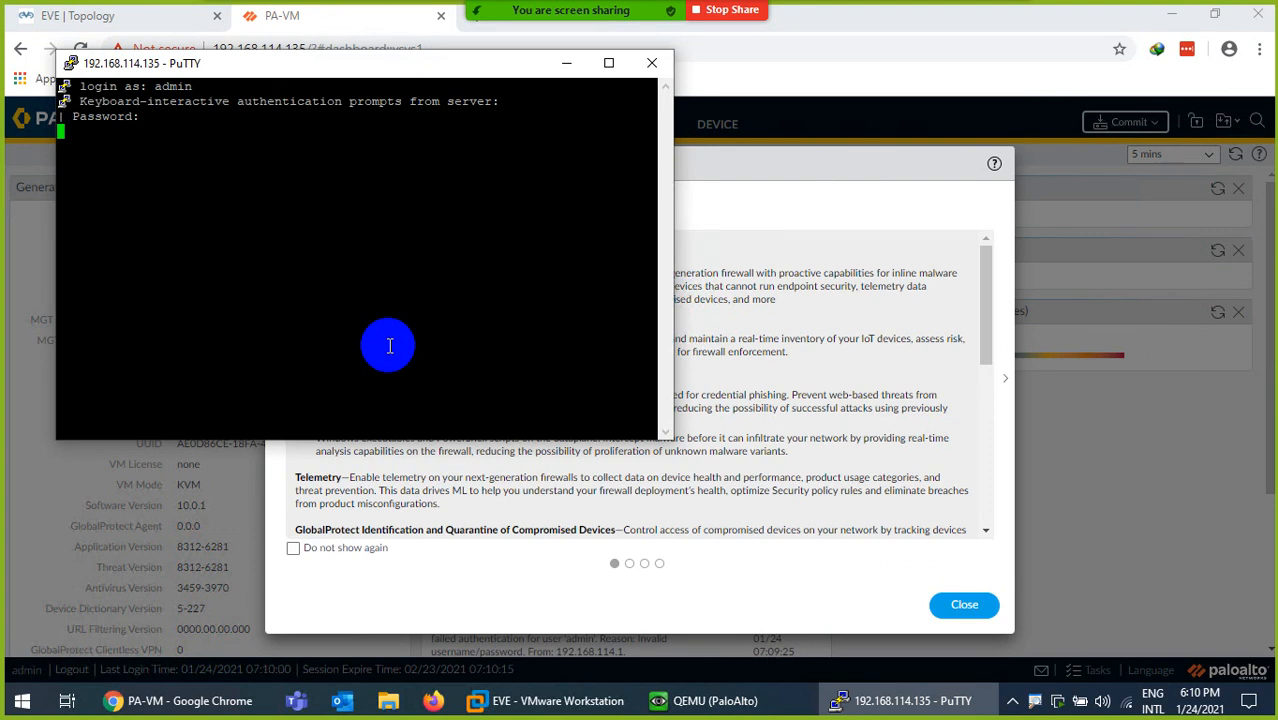
pyautogui.press('Return')
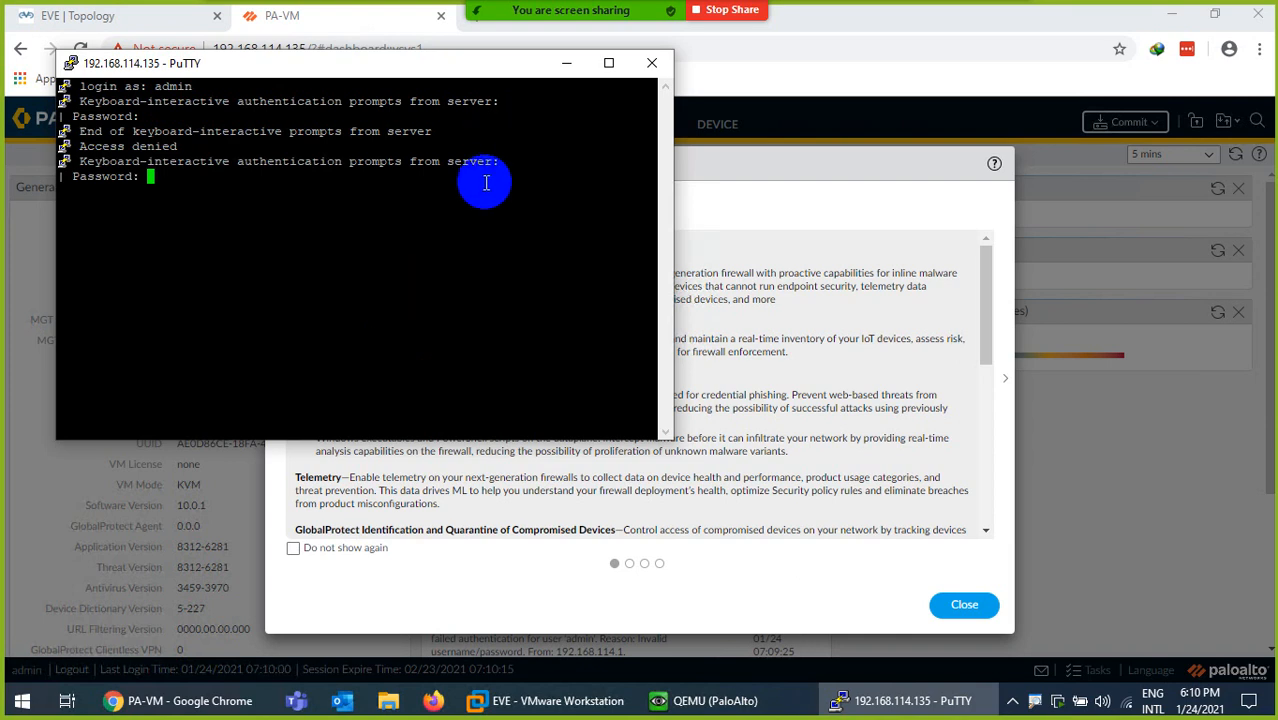
pyautogui.press('Return')
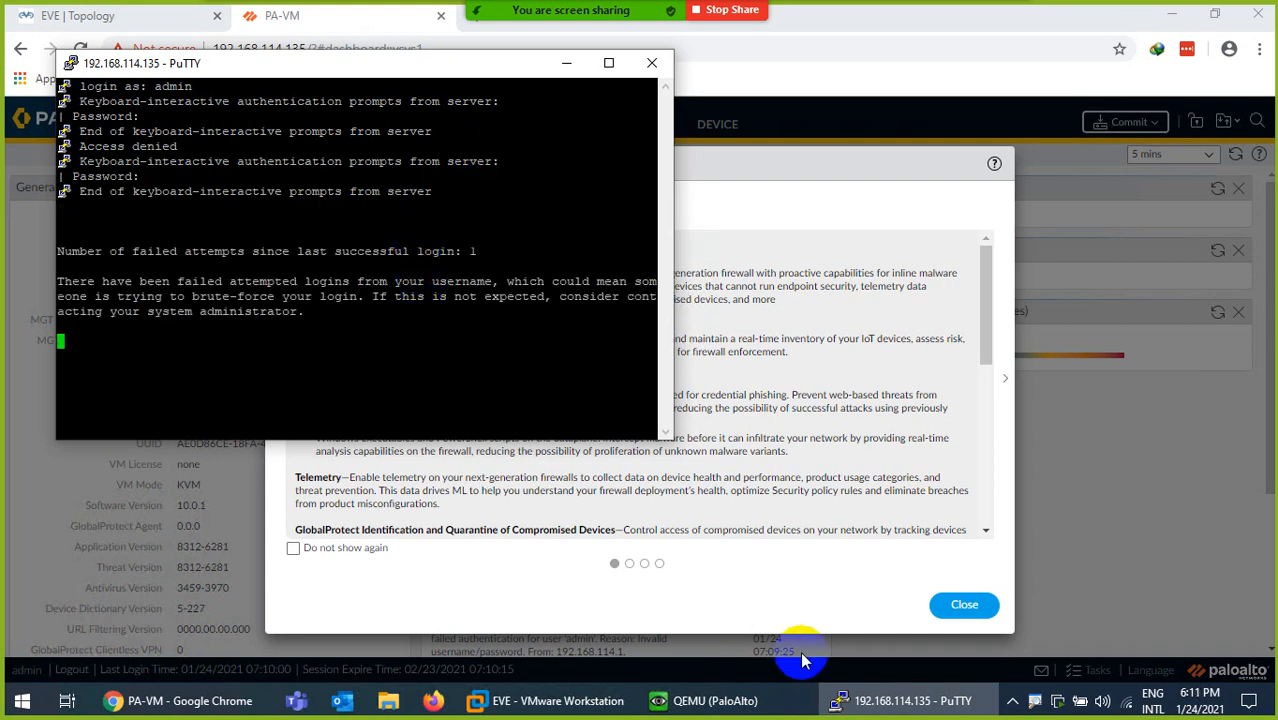
pyautogui.click(871, 704)
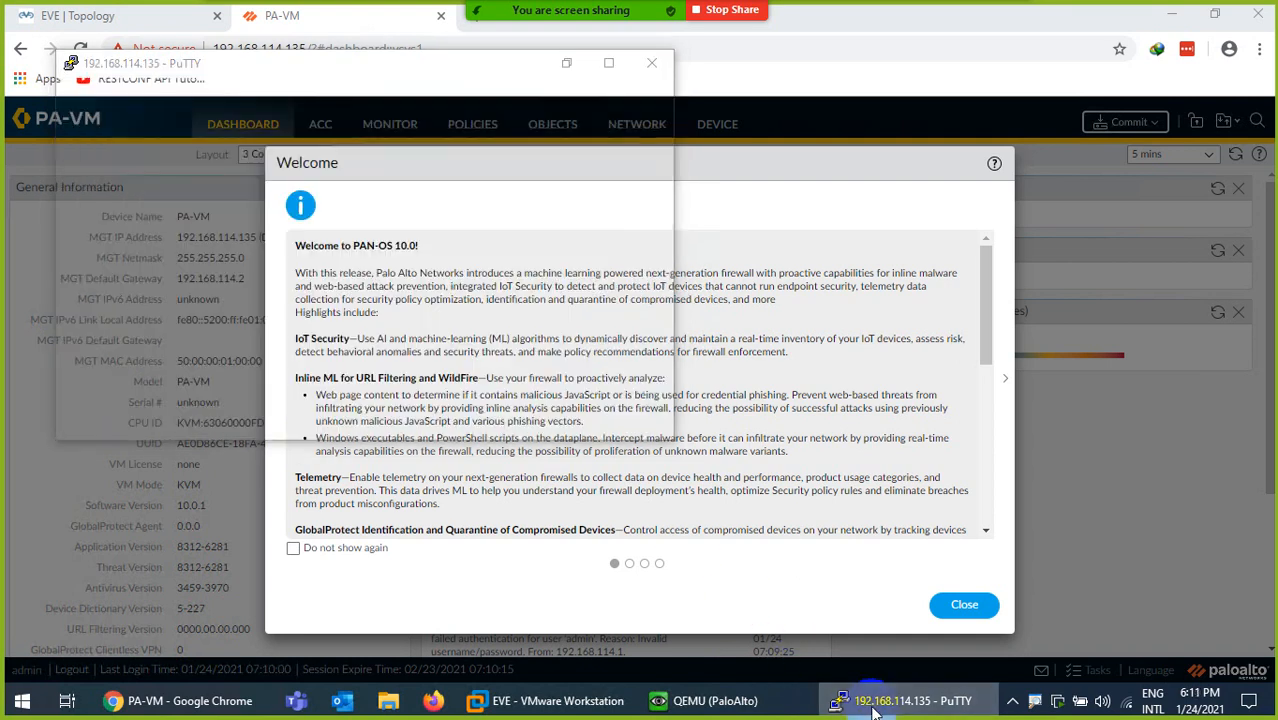
# - Dismiss the Welcome dialog permanently and postpone the Telemetry prompt
pyautogui.click(293, 548)
pyautogui.click(966, 604)
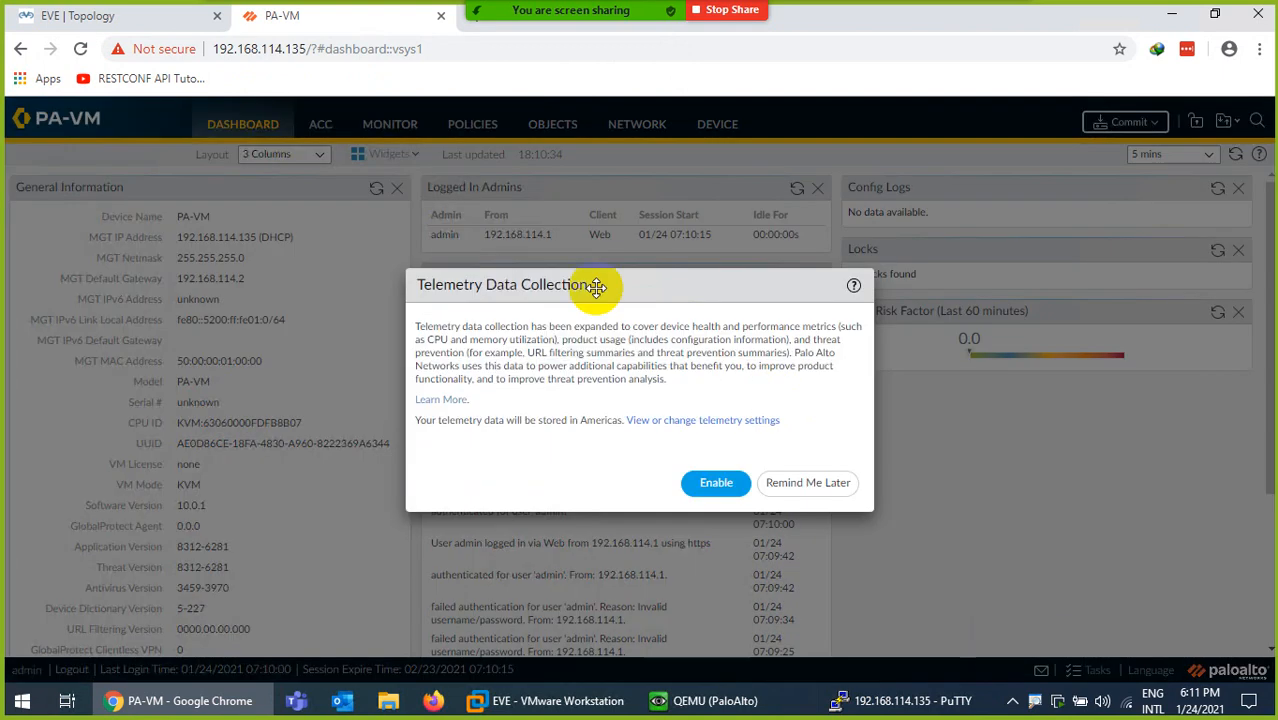
pyautogui.click(795, 485)
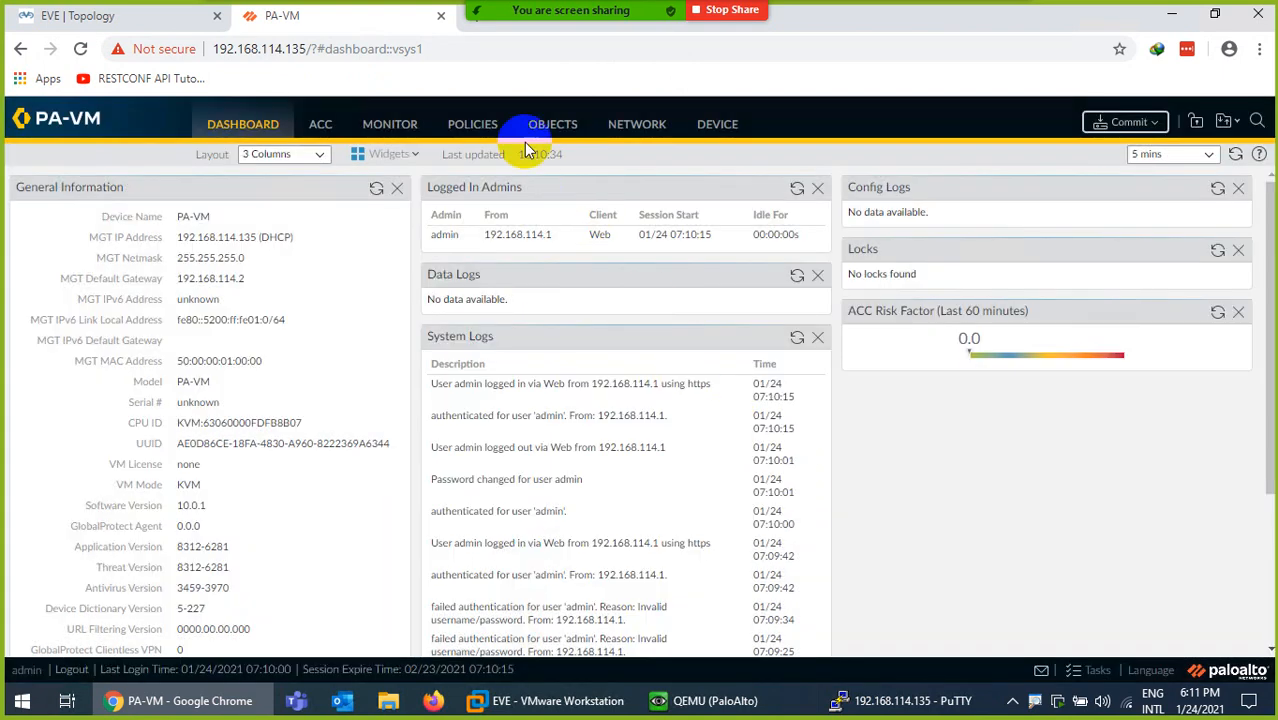
# - Create a virtual wire named VWIRE with no interfaces under Network > Virtual Wires
pyautogui.click(612, 124)
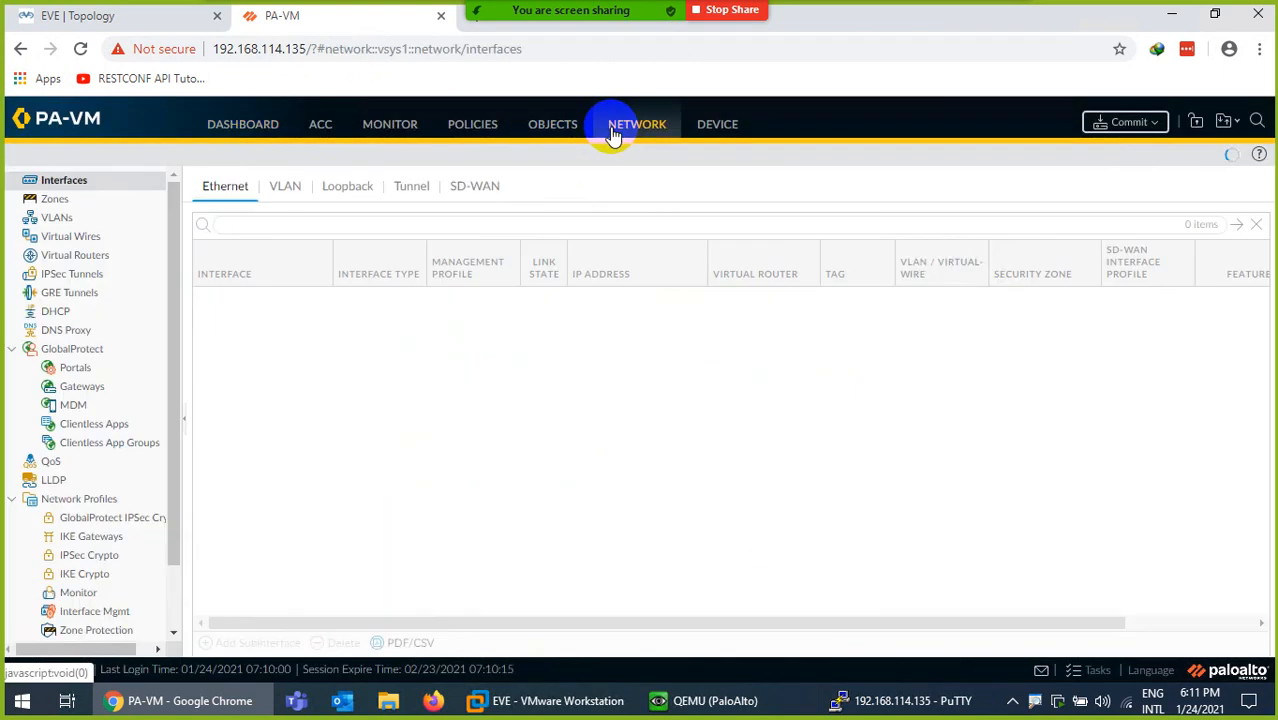
pyautogui.click(59, 240)
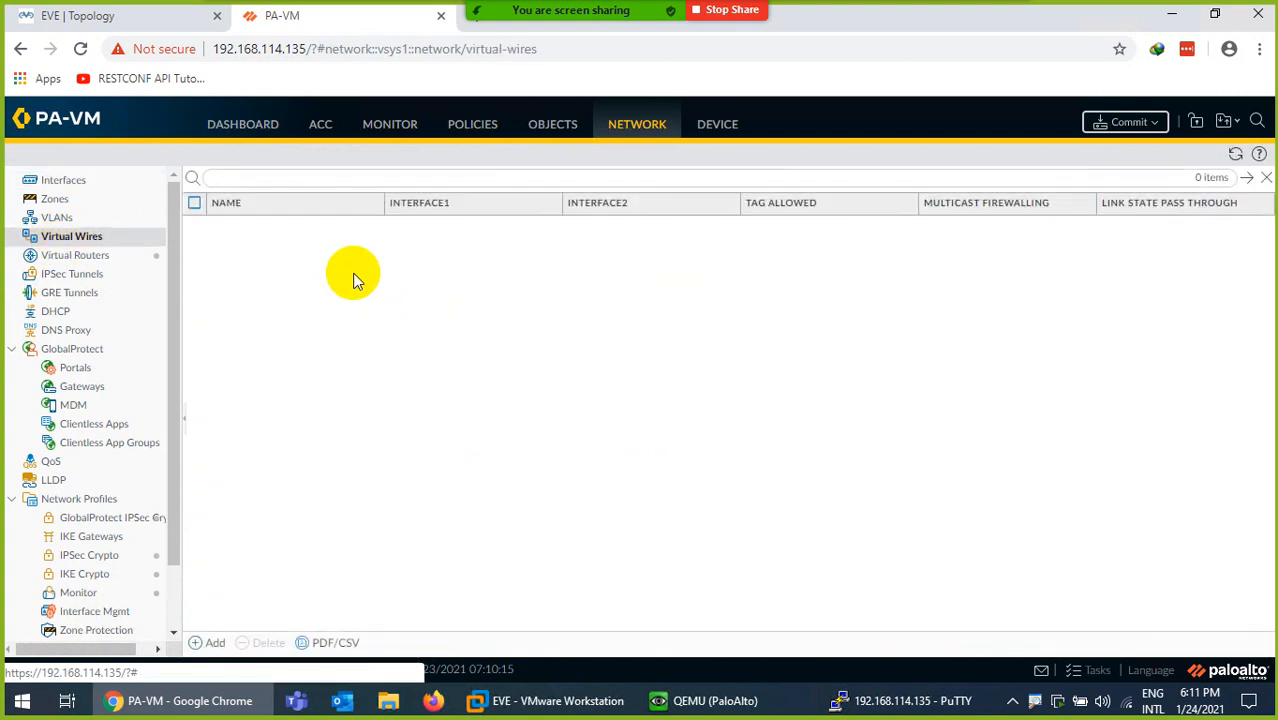
pyautogui.click(210, 642)
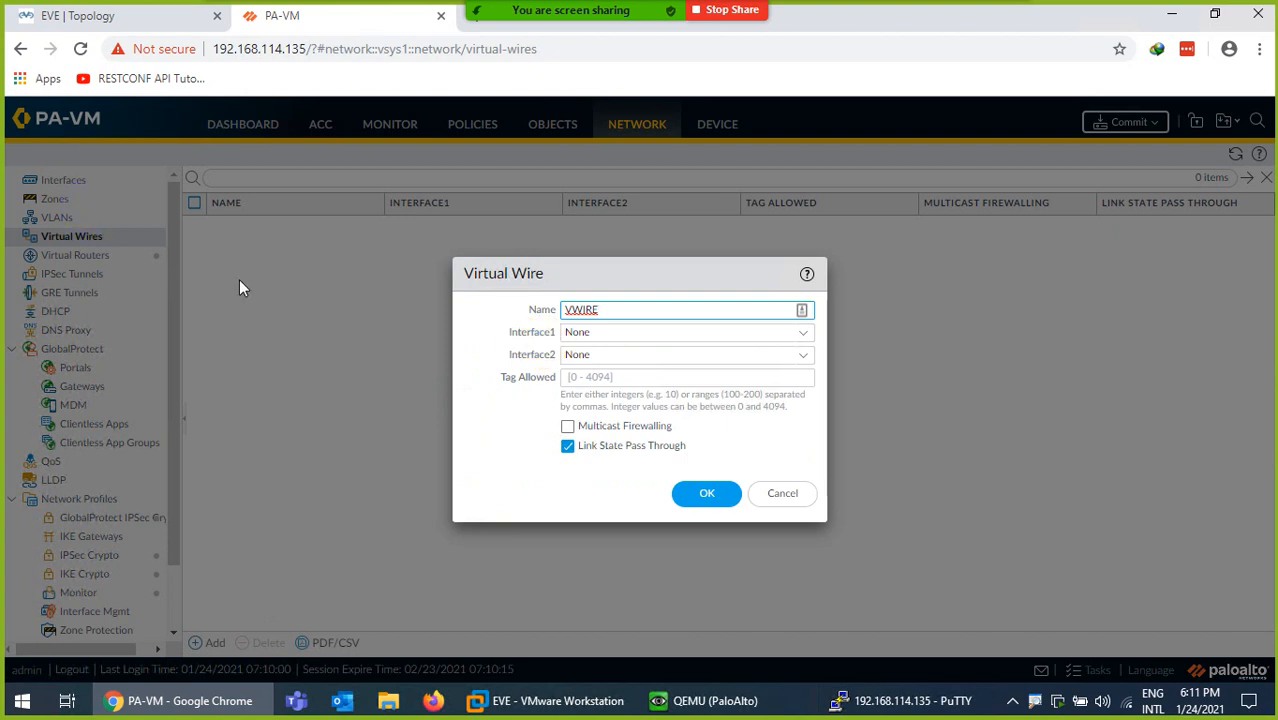
pyautogui.click(803, 338)
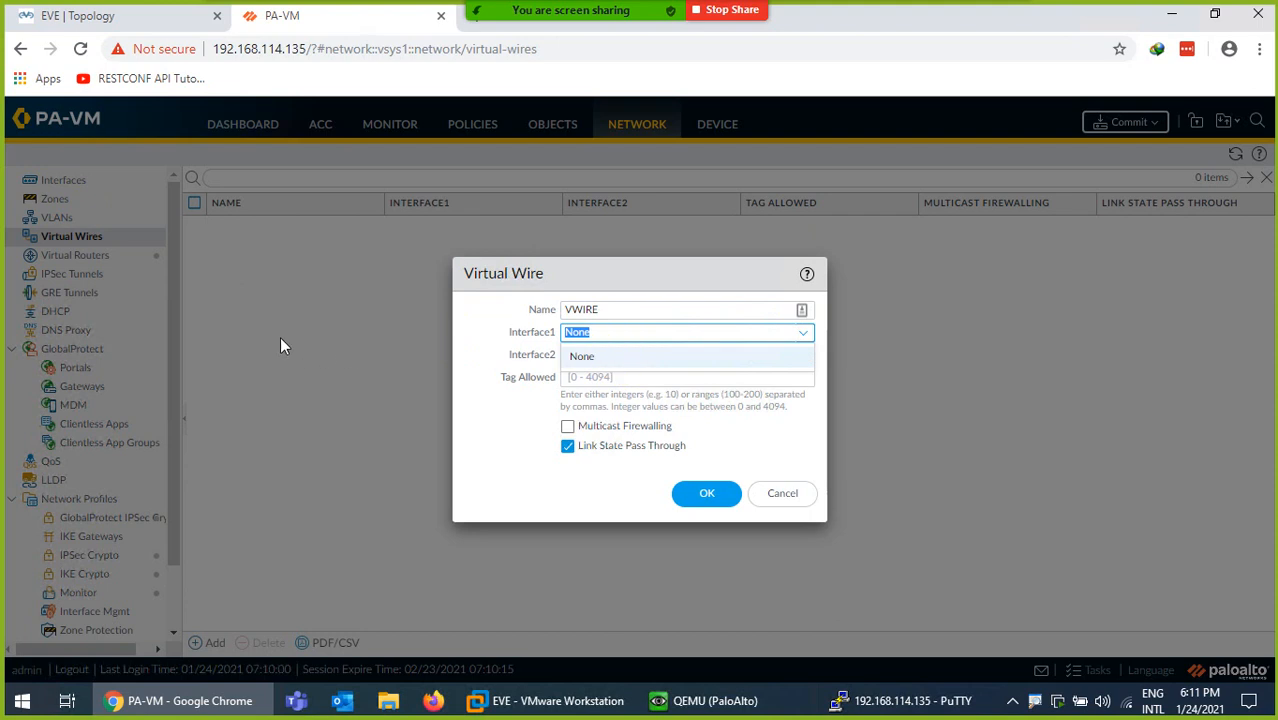
pyautogui.click(705, 494)
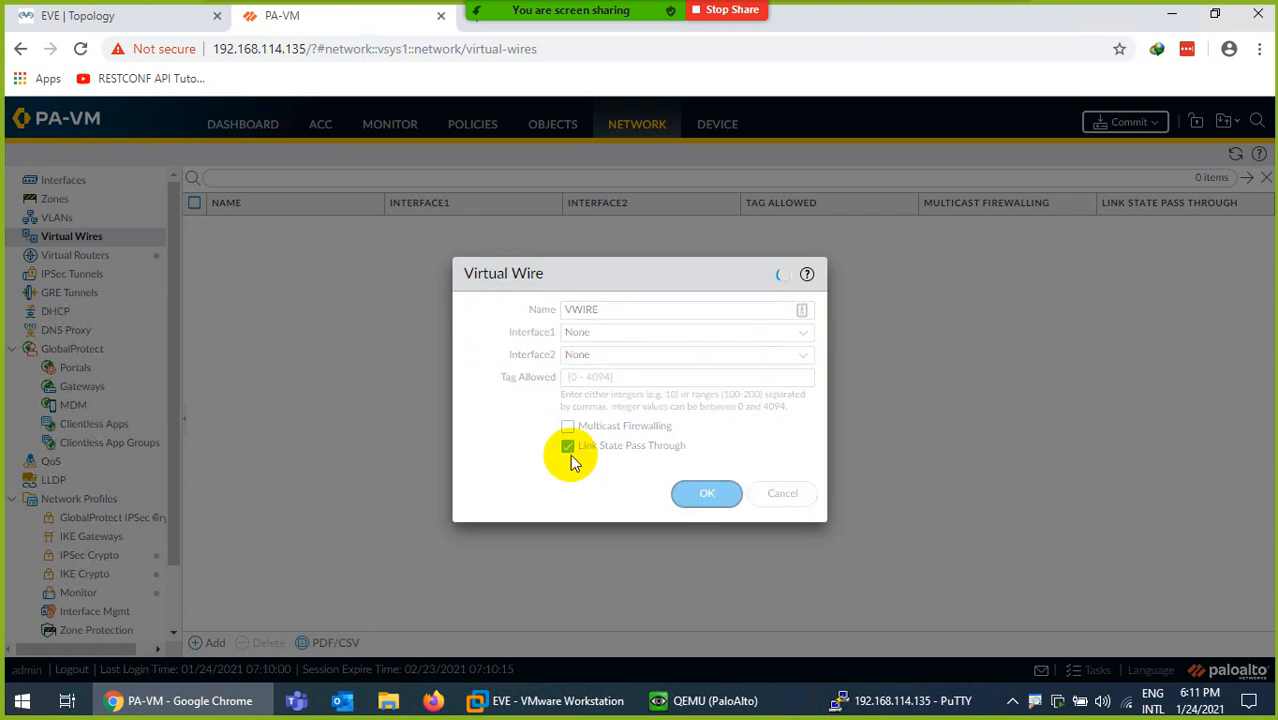
pyautogui.click(60, 183)
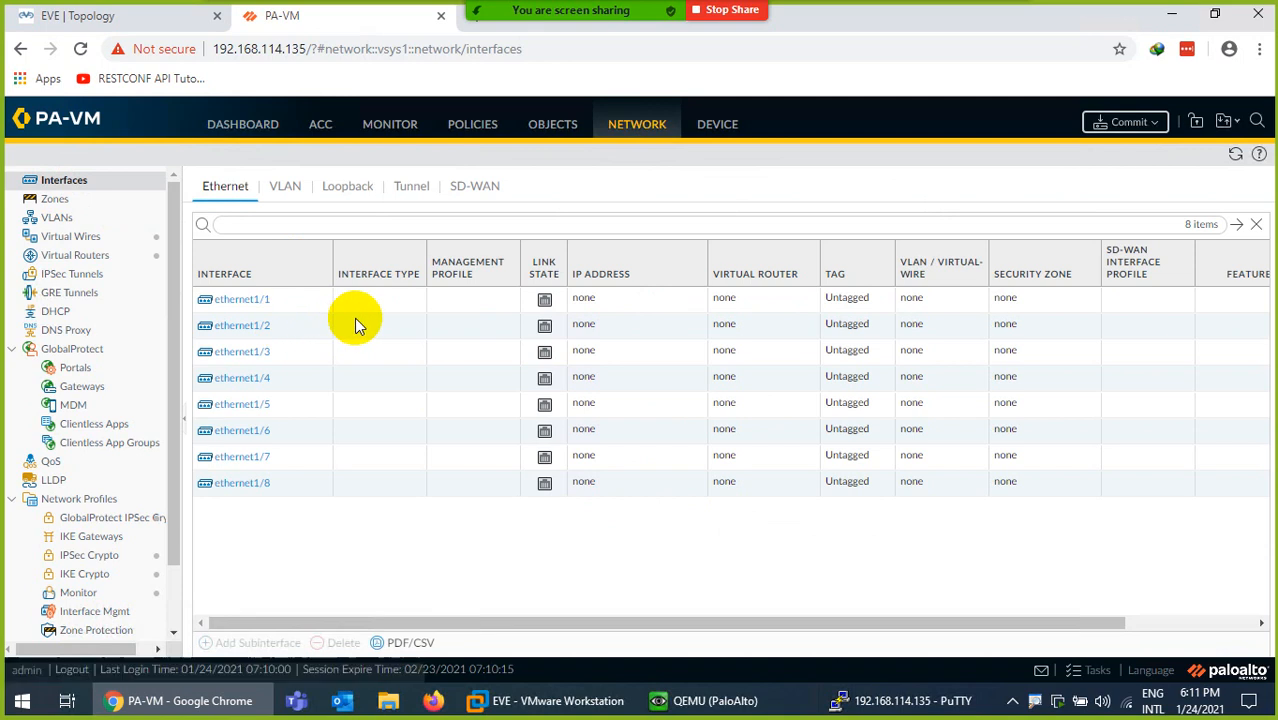
# - Inspect the ethernet1/1 and VWIRE settings, closing both without changes
pyautogui.click(241, 305)
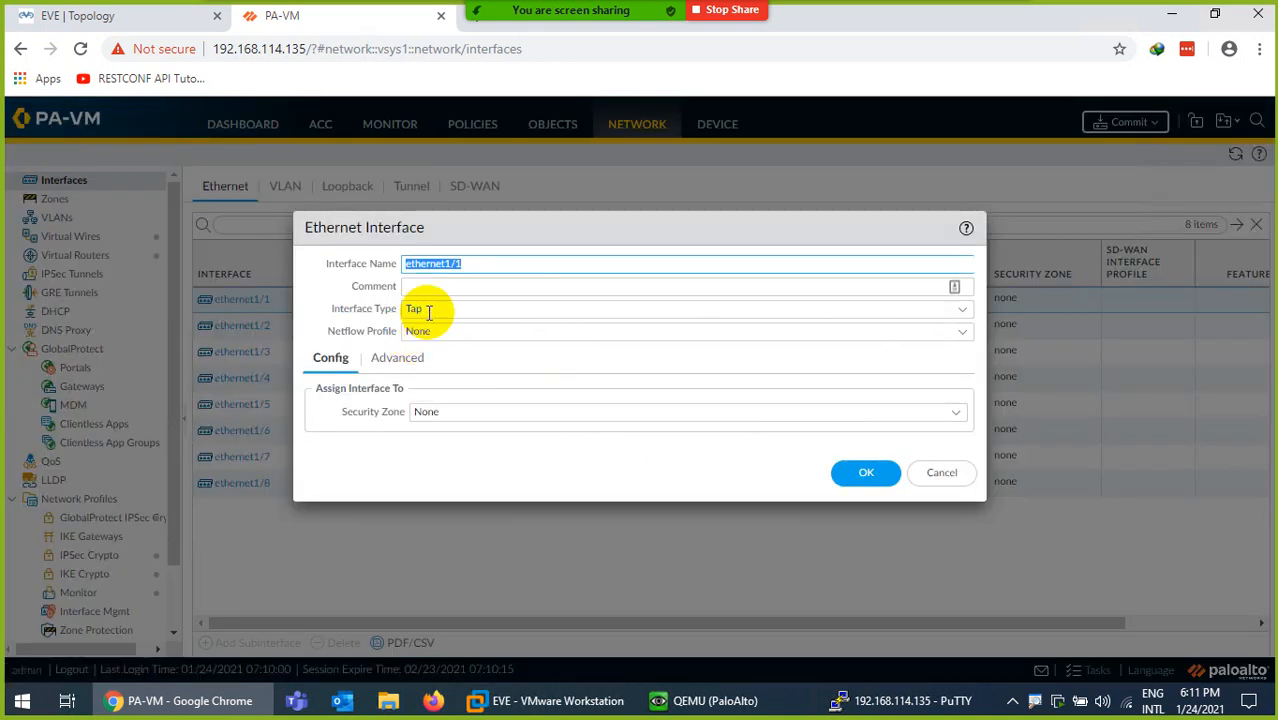
pyautogui.click(941, 473)
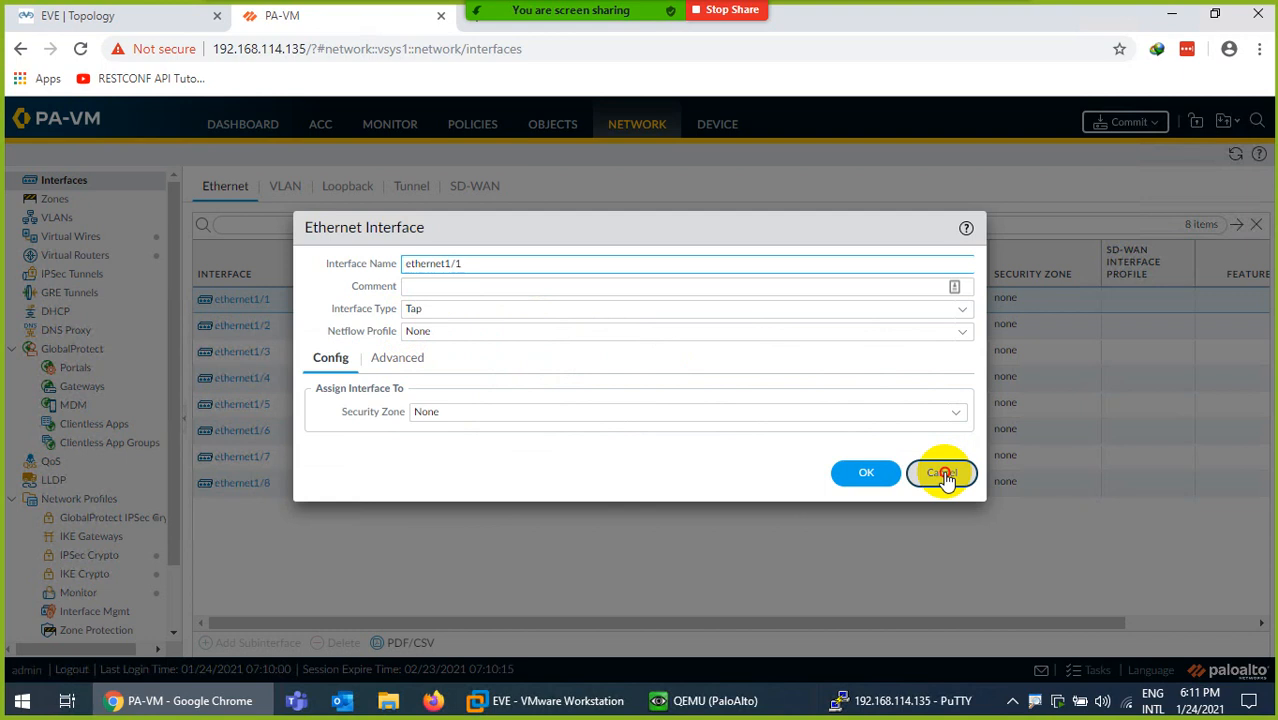
pyautogui.click(86, 237)
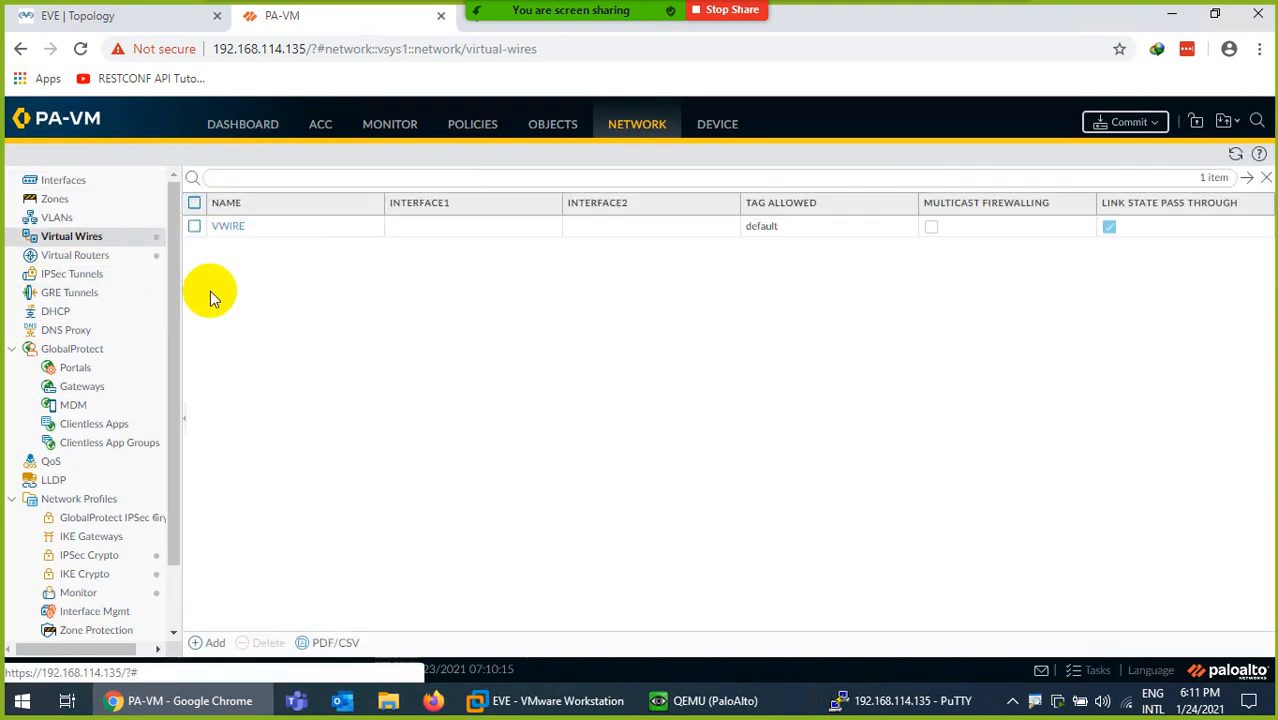
pyautogui.click(229, 228)
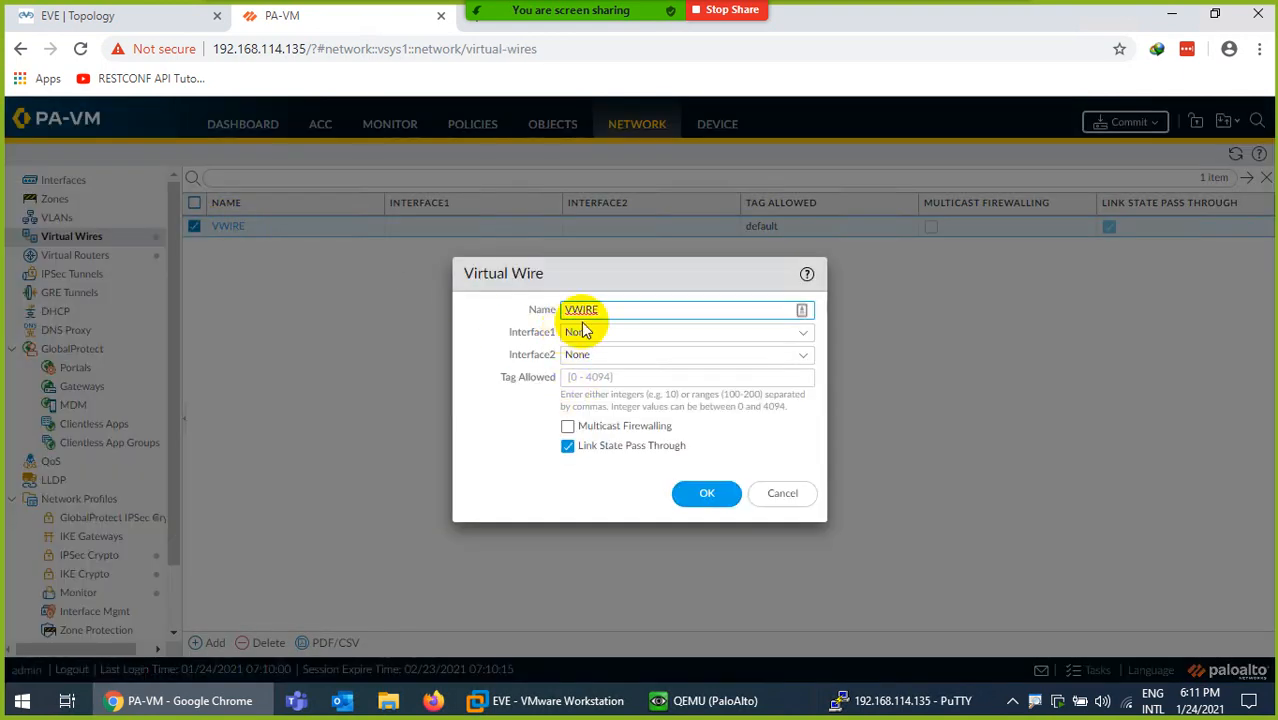
pyautogui.click(760, 493)
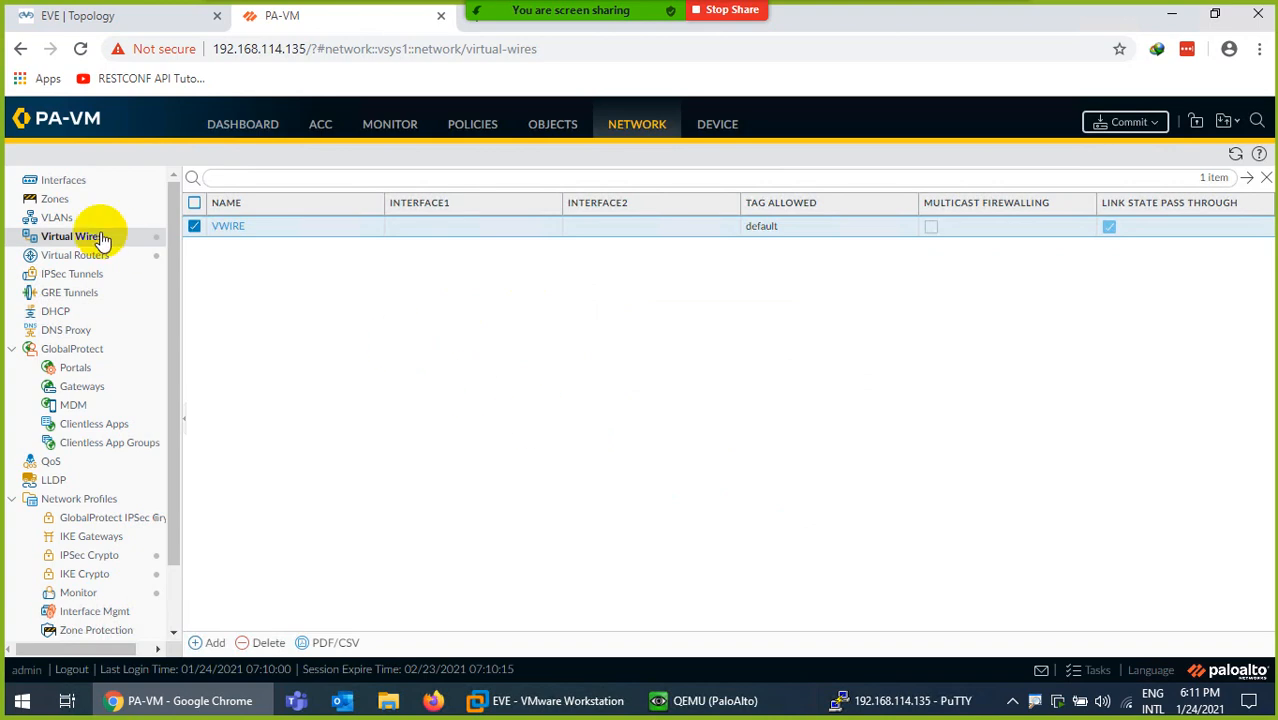
# - Under Network > Zones, add a new zone and start naming it Inside
pyautogui.click(62, 203)
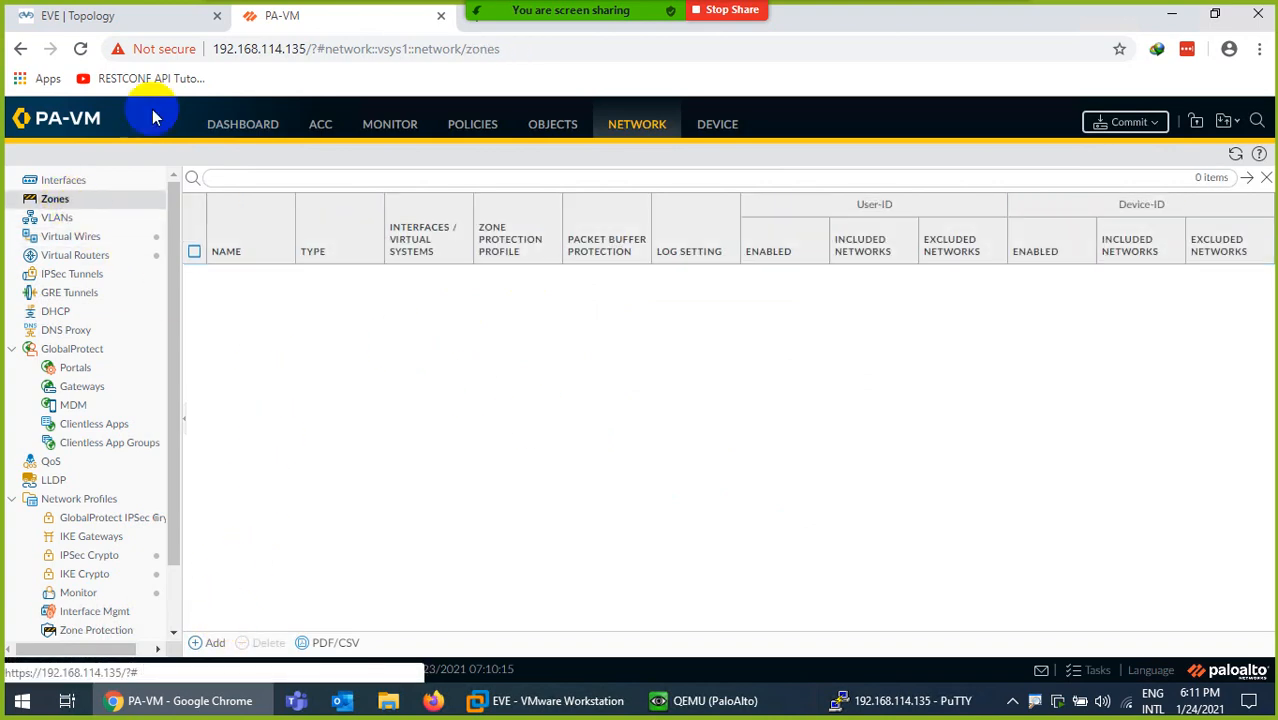
pyautogui.click(128, 15)
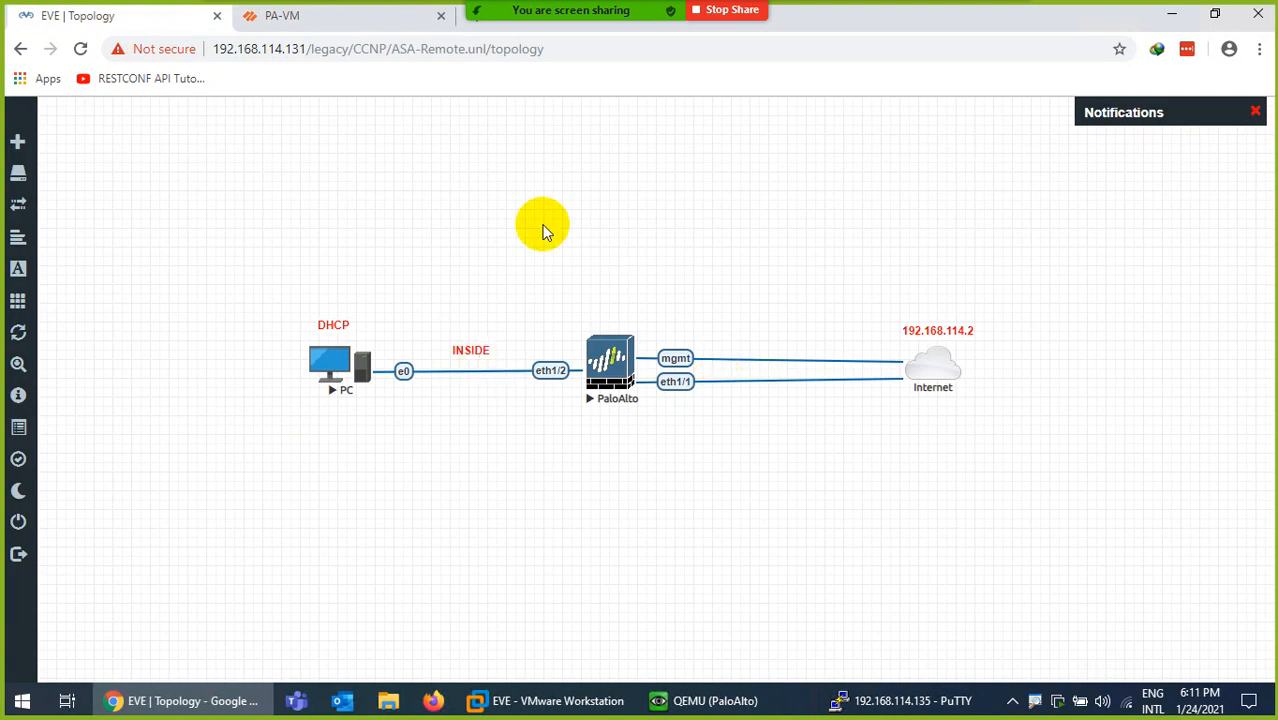
pyautogui.click(325, 15)
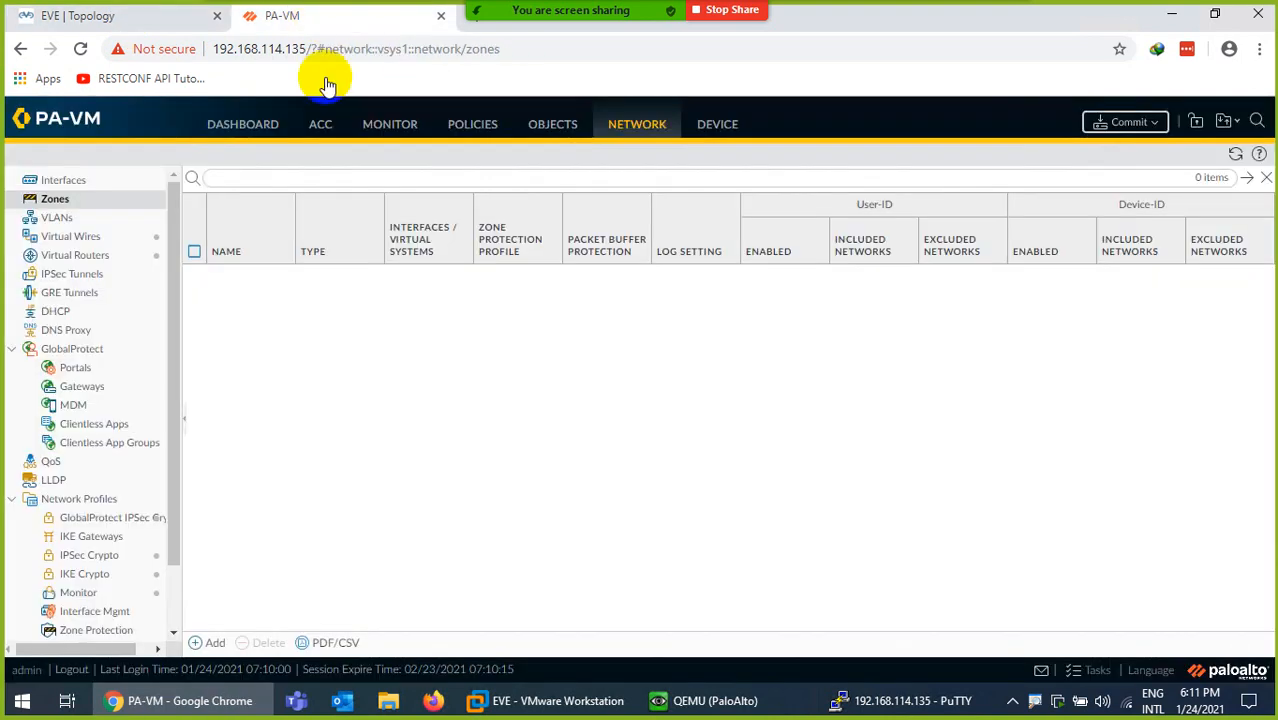
pyautogui.click(205, 642)
pyautogui.write('Inside')
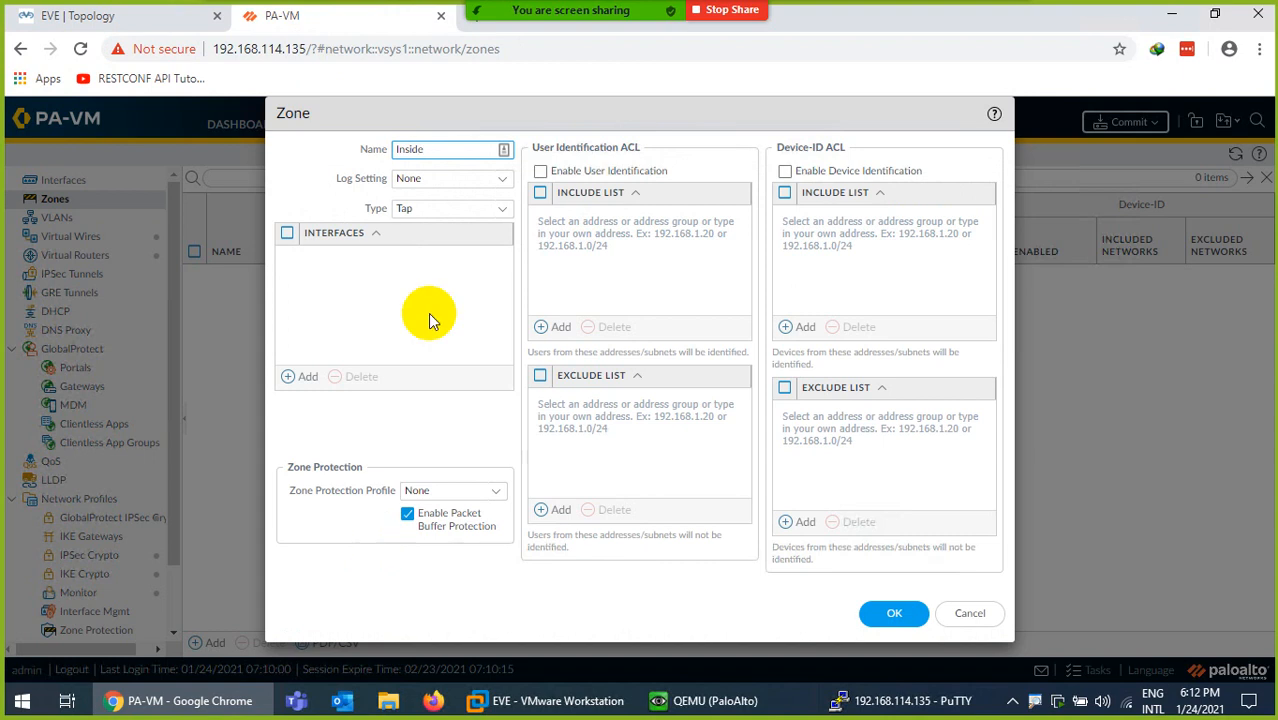
# - Set the Inside zone's type to Virtual Wire and save it
pyautogui.click(499, 208)
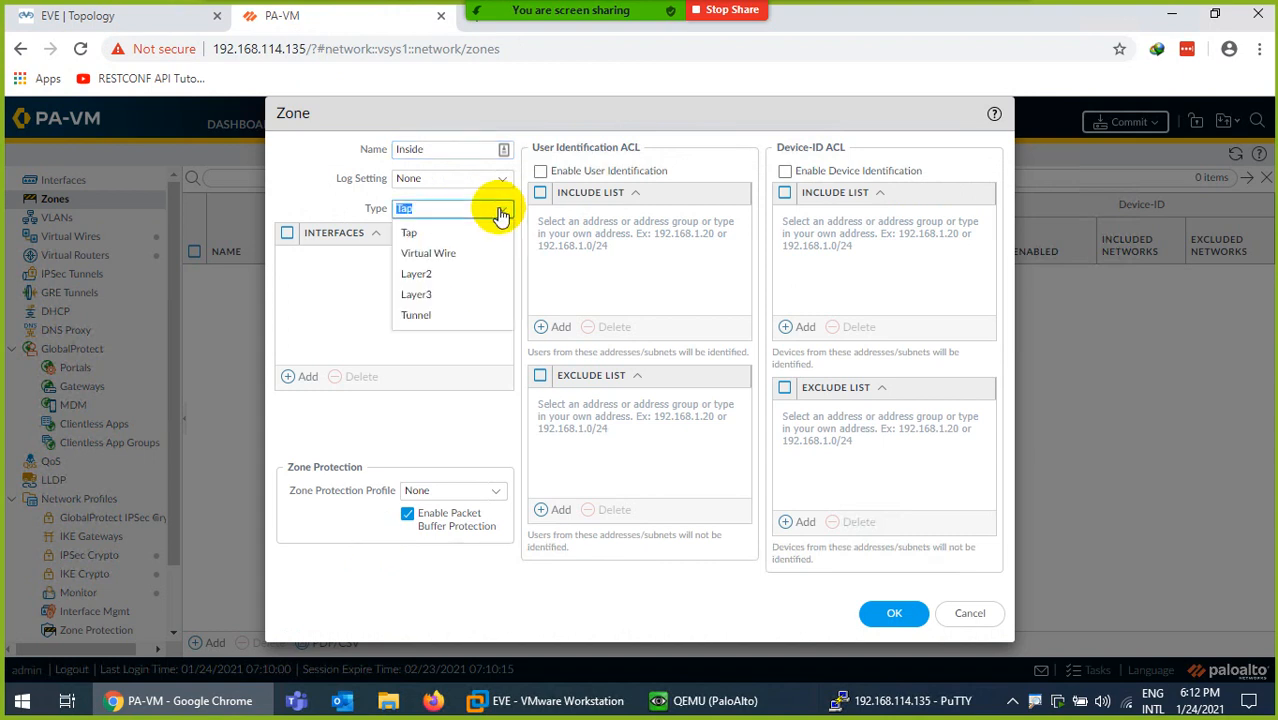
pyautogui.click(442, 256)
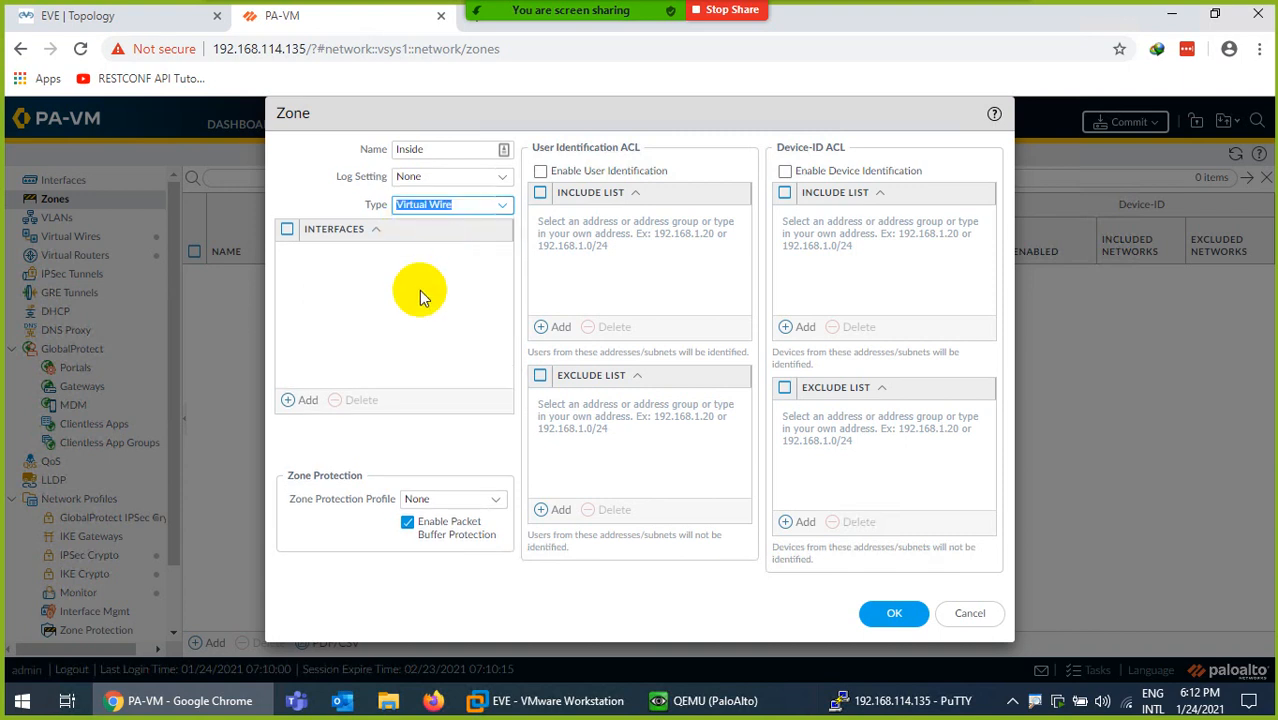
pyautogui.click(894, 613)
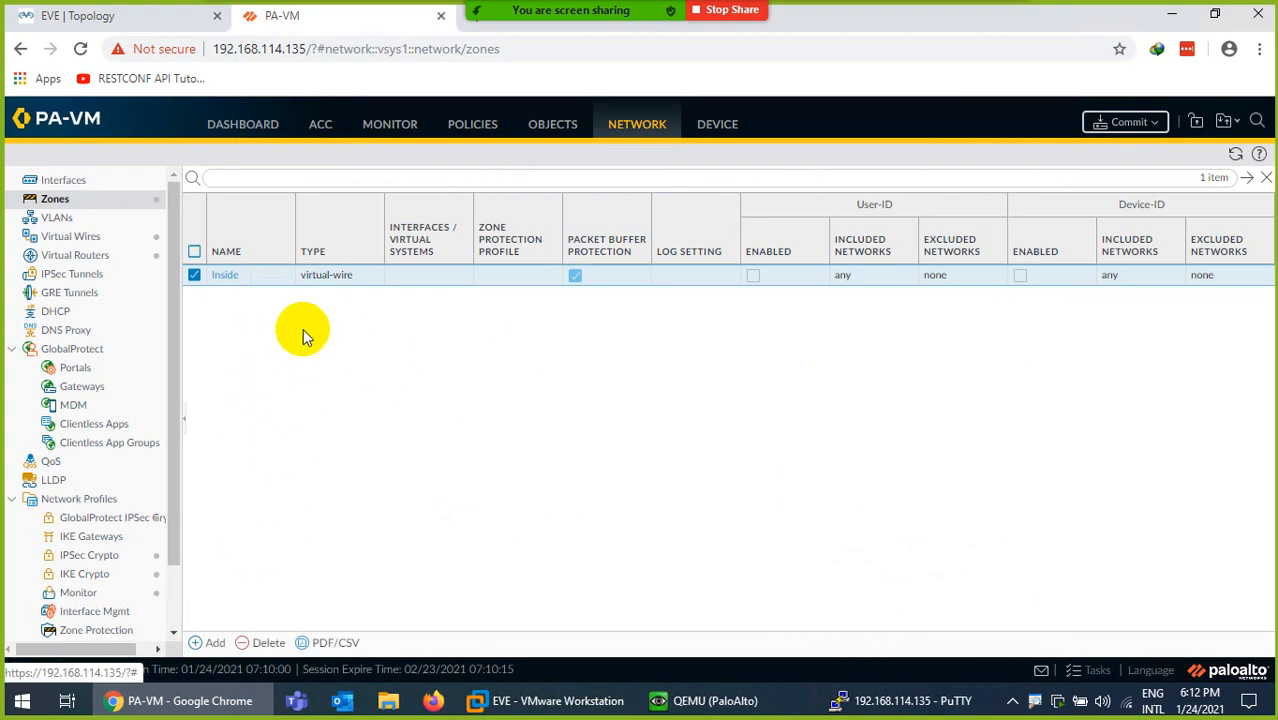
# - Create a new zone named Outside with type Virtual Wire
pyautogui.click(215, 643)
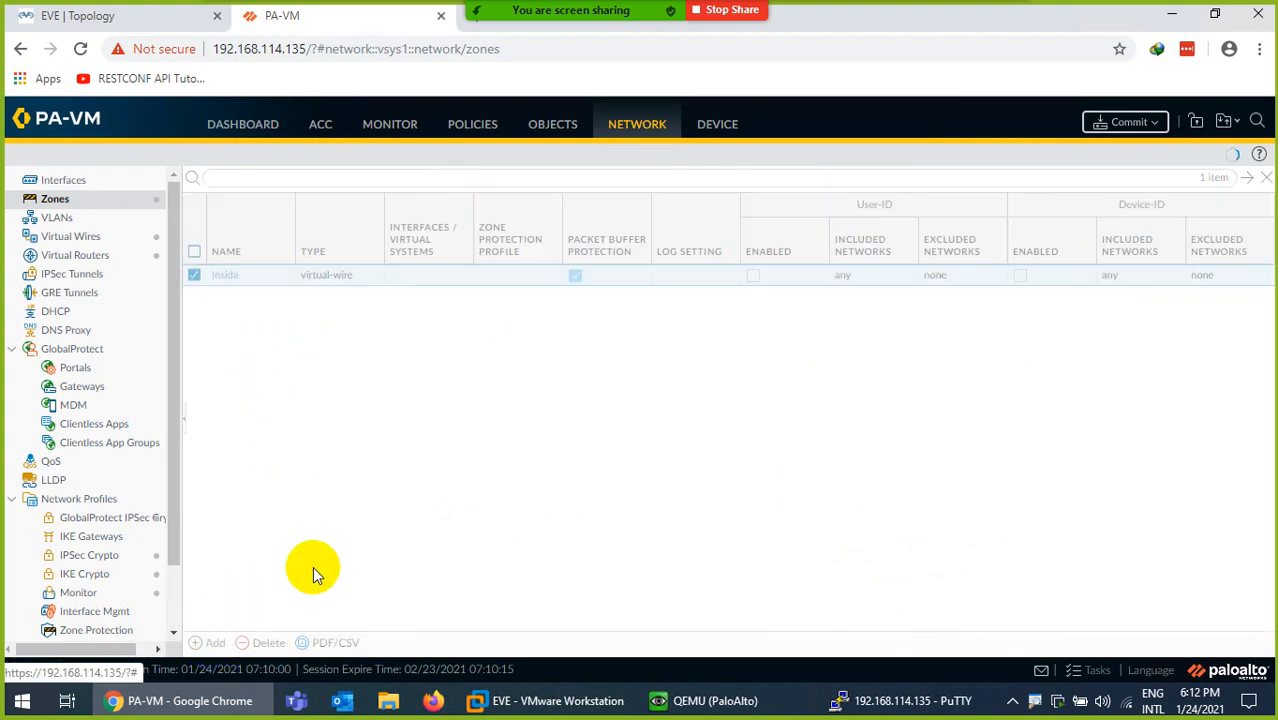
pyautogui.write('Outside')
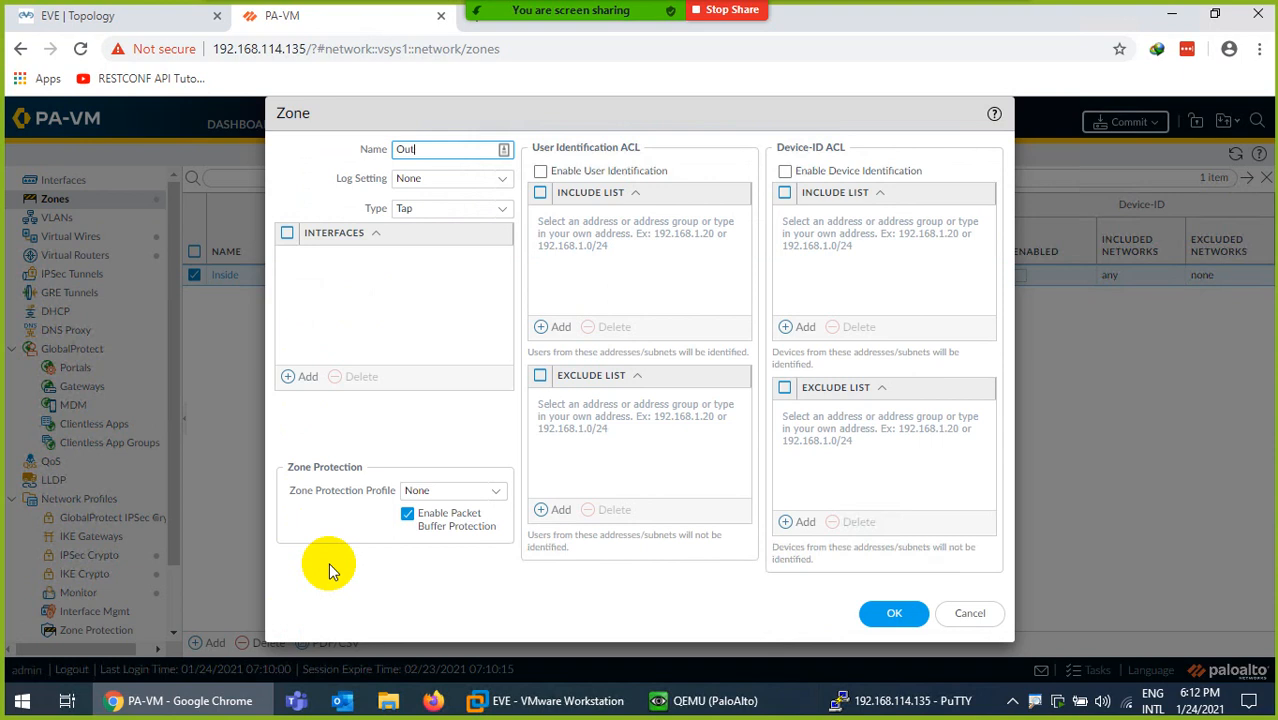
pyautogui.click(497, 208)
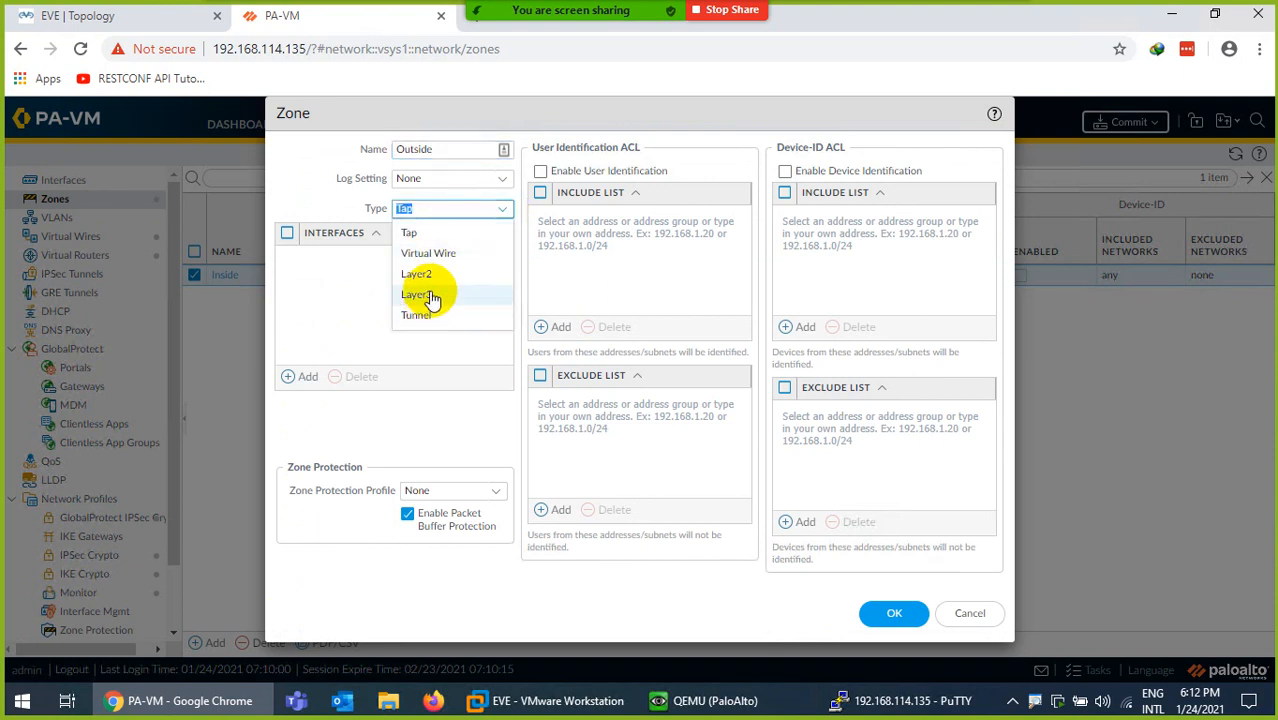
pyautogui.click(430, 253)
pyautogui.click(886, 612)
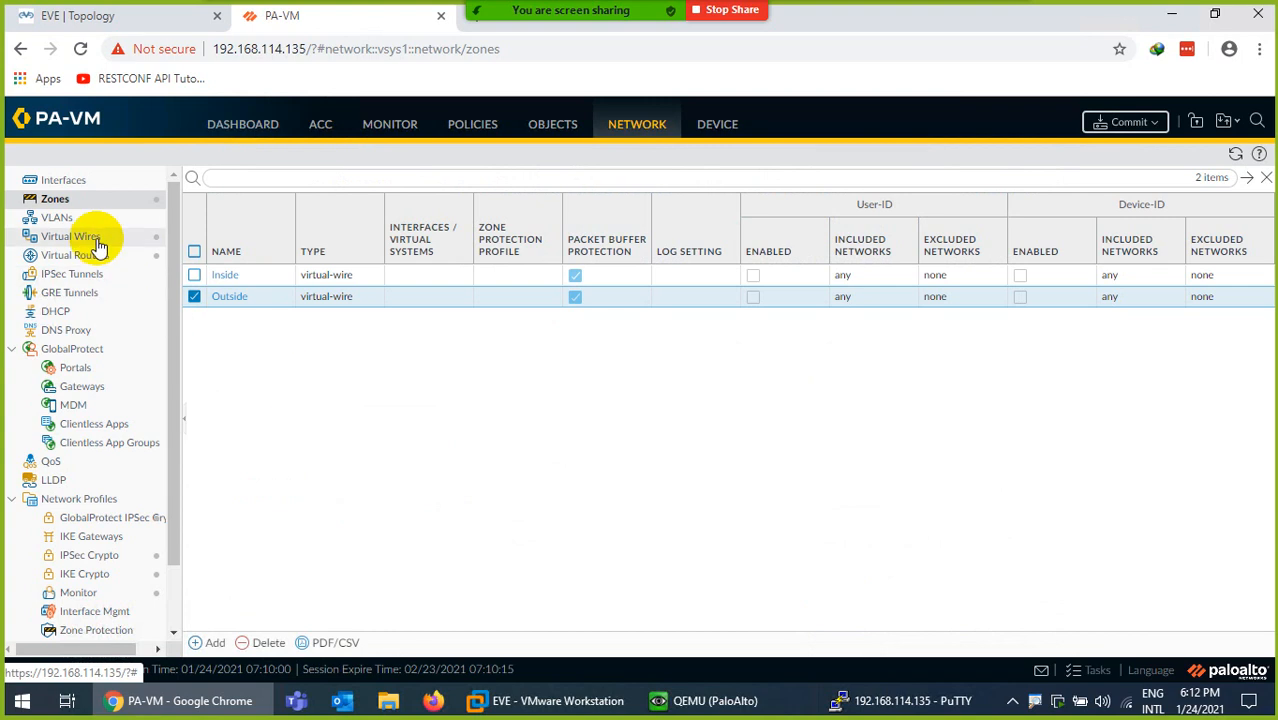
# - Set ethernet1/1 to interface type Virtual Wire with comment 'Connected to WAN'
pyautogui.click(58, 179)
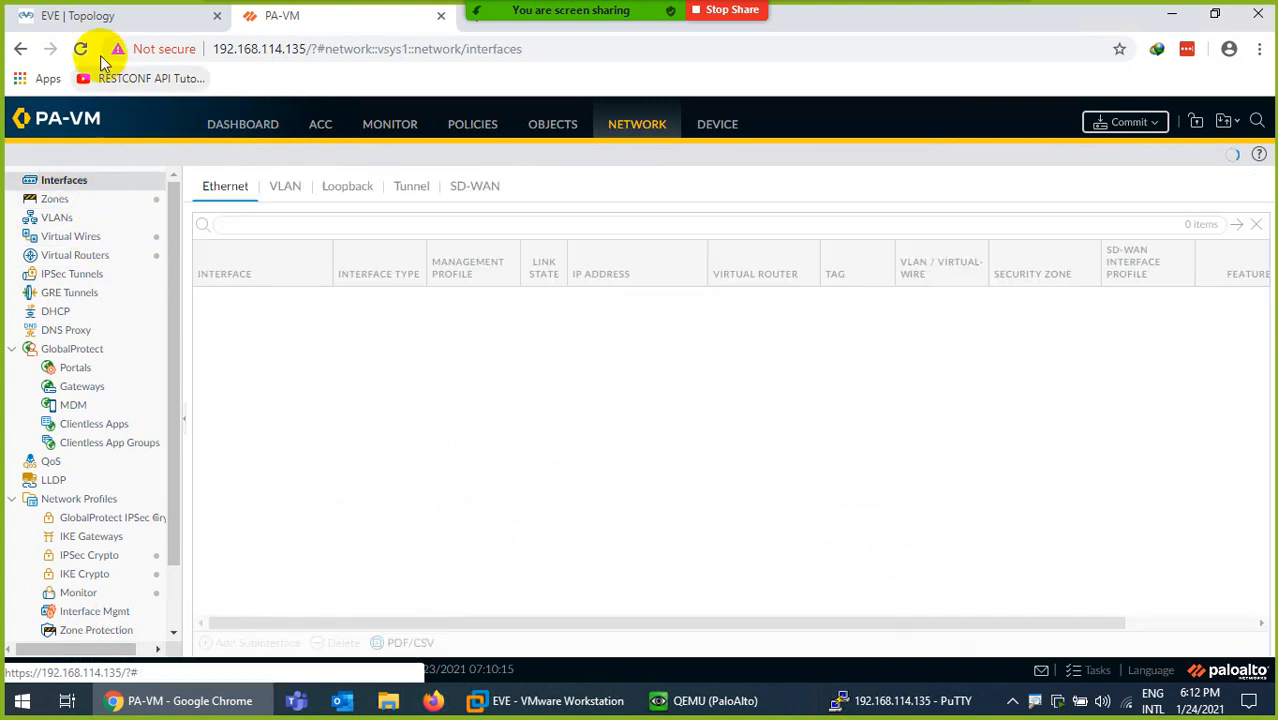
pyautogui.click(92, 16)
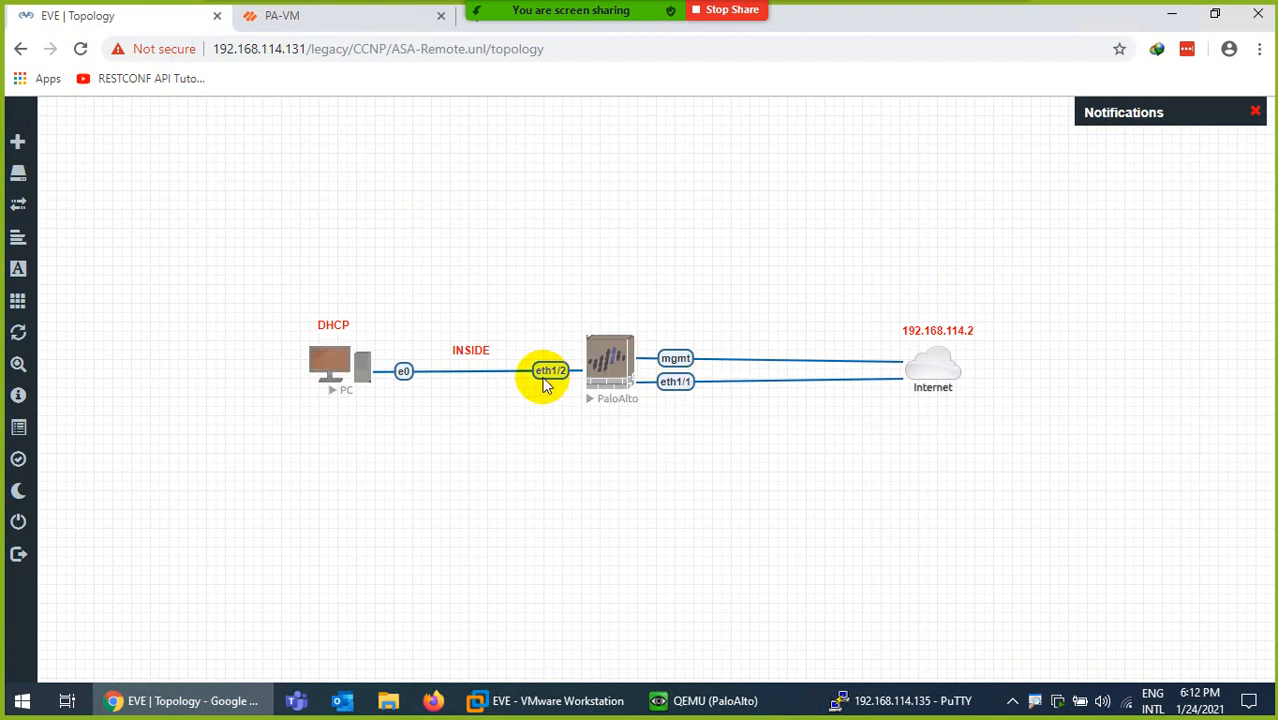
pyautogui.click(272, 24)
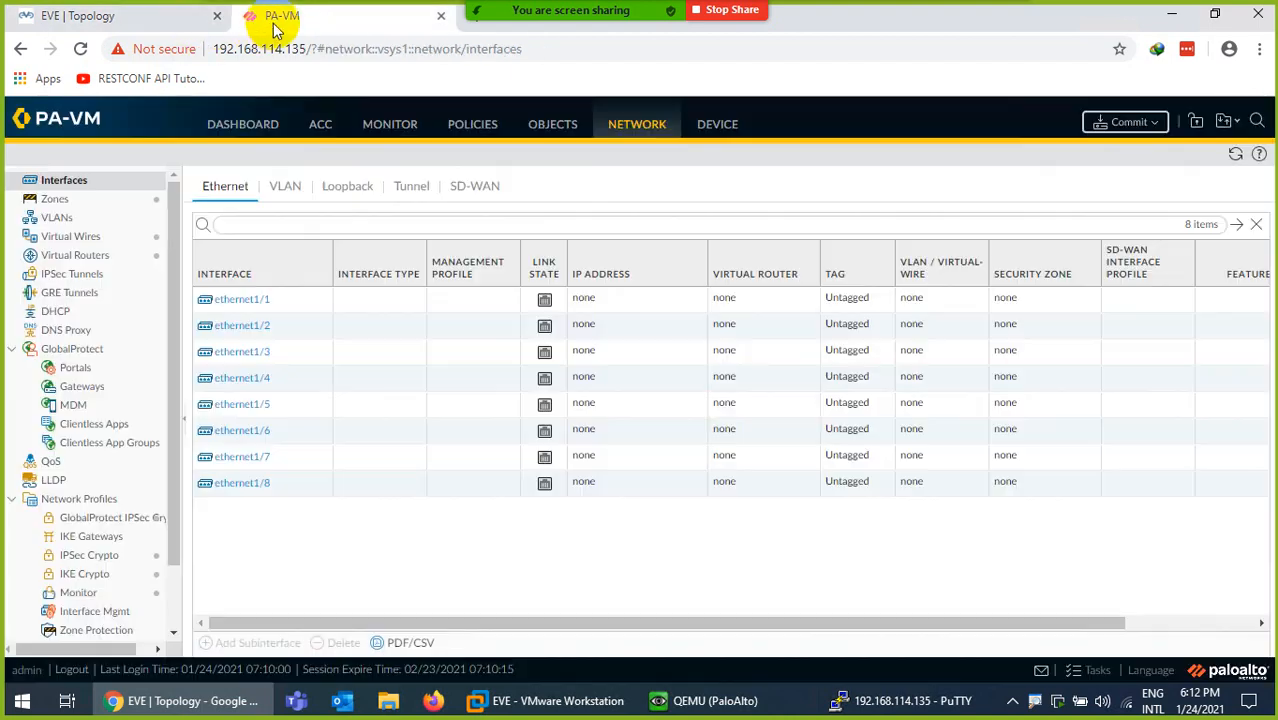
pyautogui.click(236, 302)
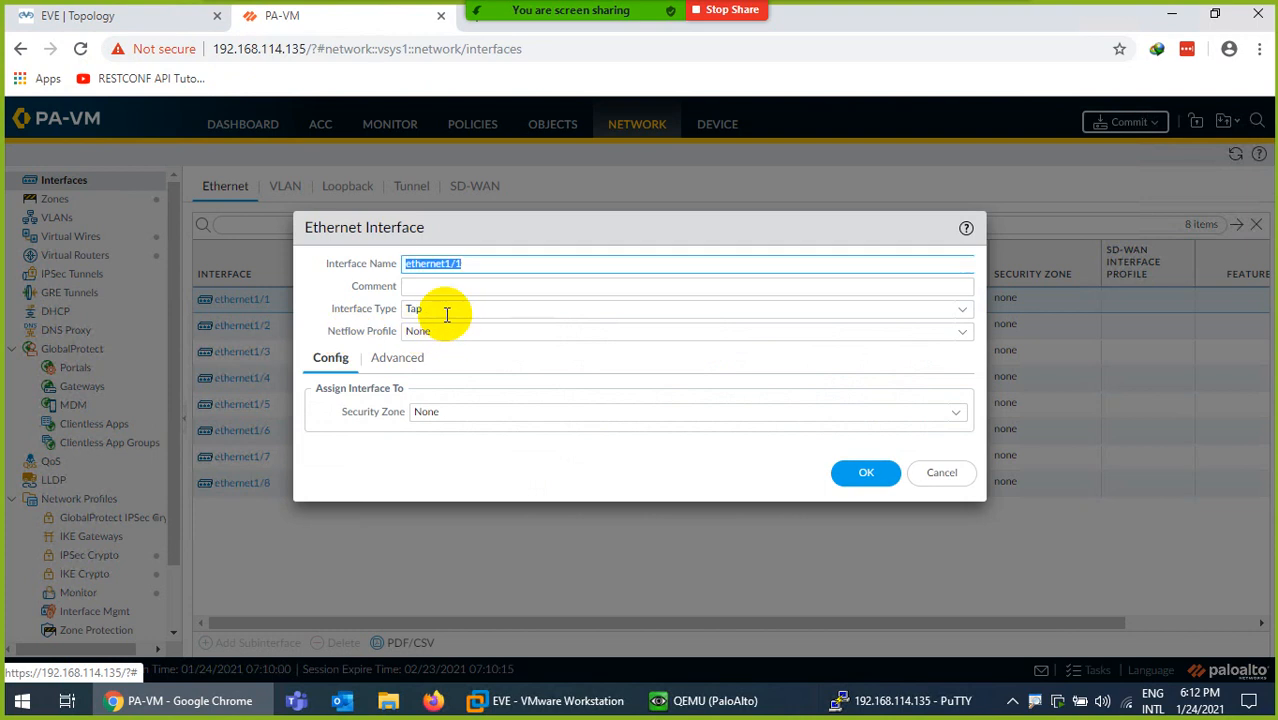
pyautogui.click(961, 312)
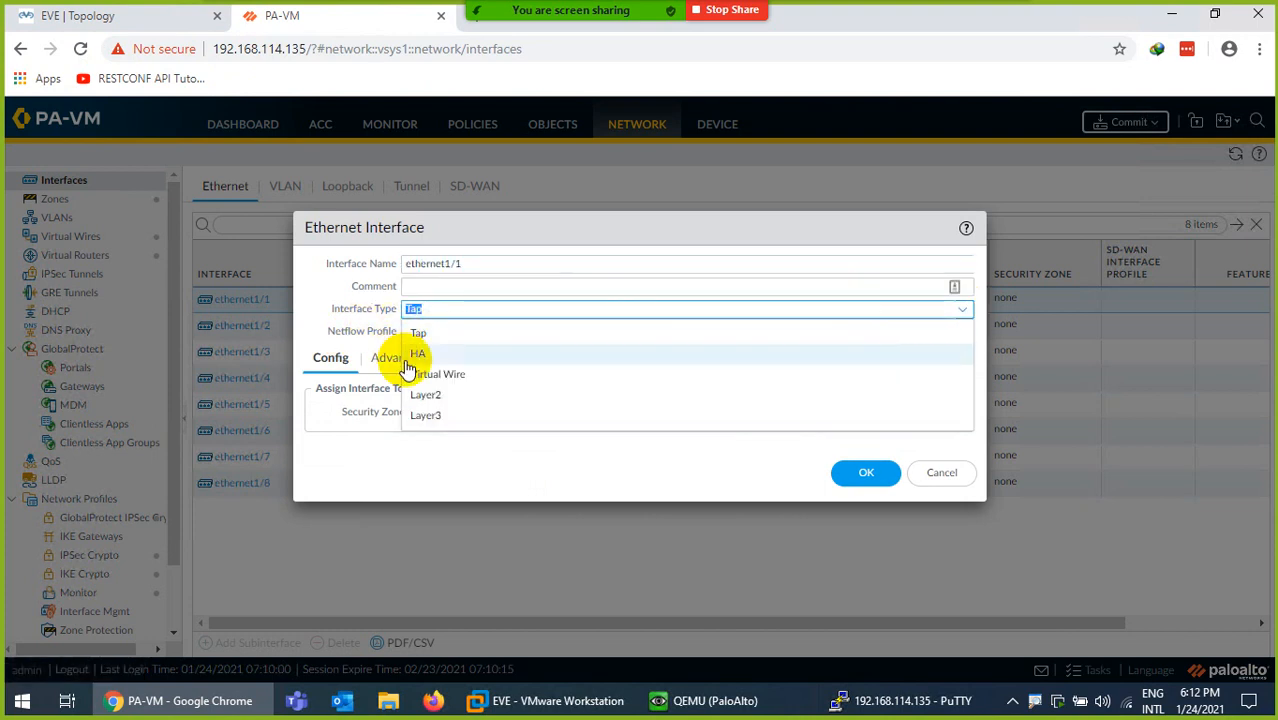
pyautogui.click(453, 378)
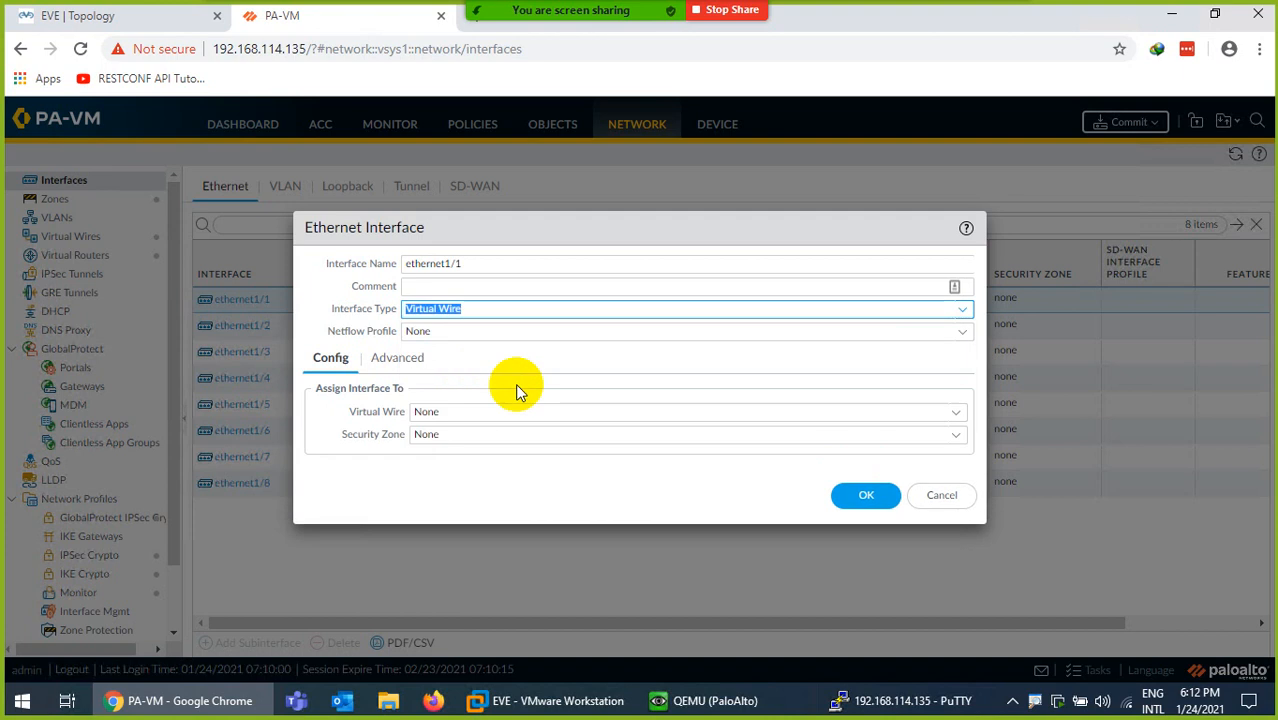
pyautogui.click(436, 287)
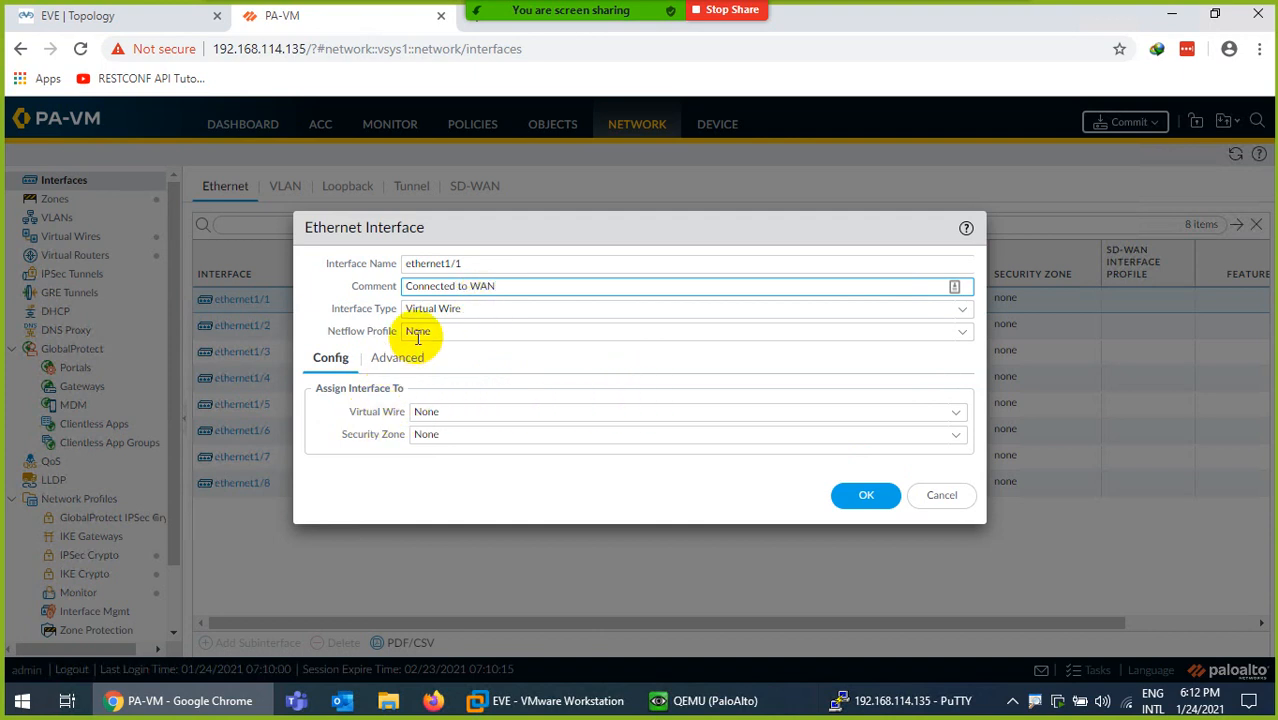
# - Compare the Tap, HA and Layer3 interface types, then return to Virtual Wire
pyautogui.click(961, 310)
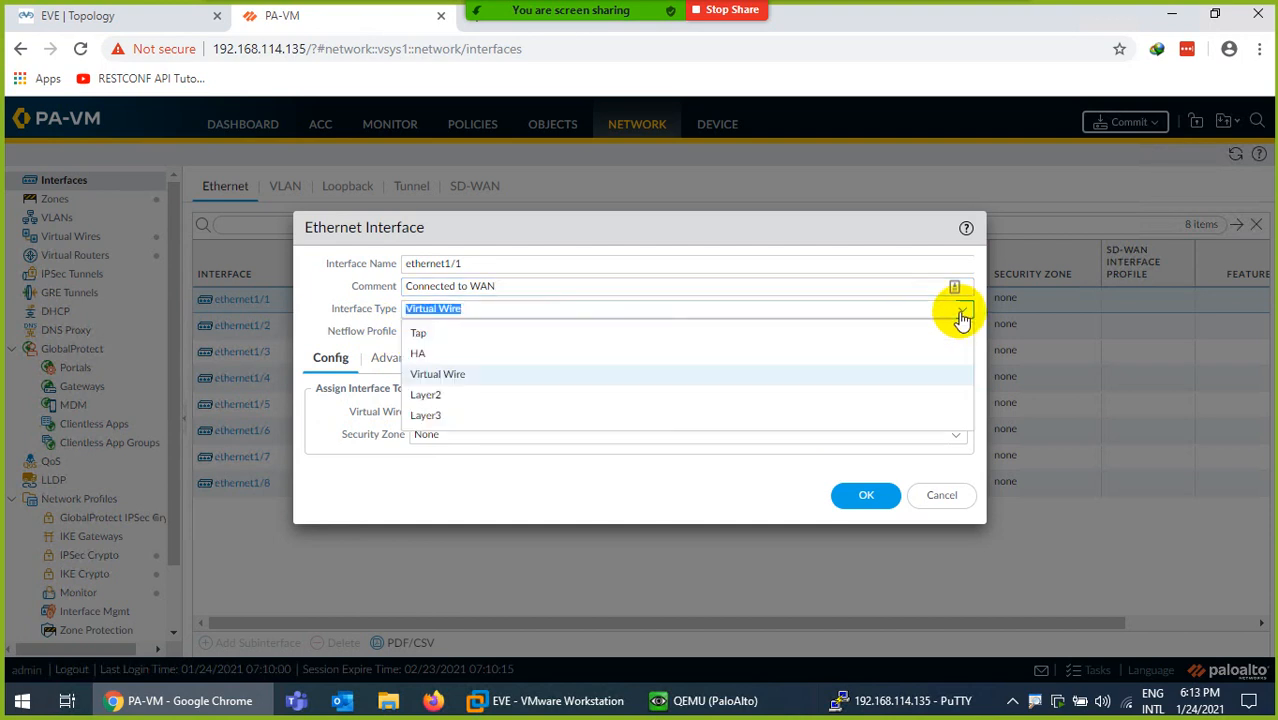
pyautogui.click(422, 334)
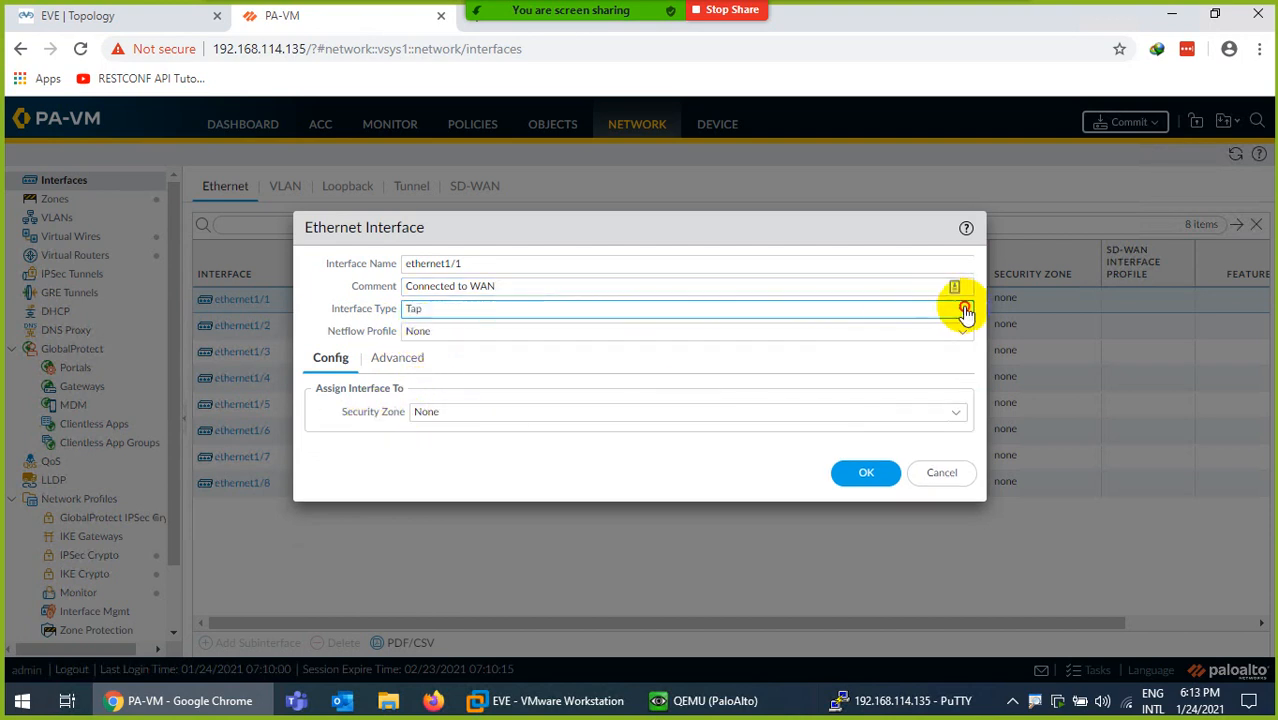
pyautogui.click(962, 312)
pyautogui.click(425, 356)
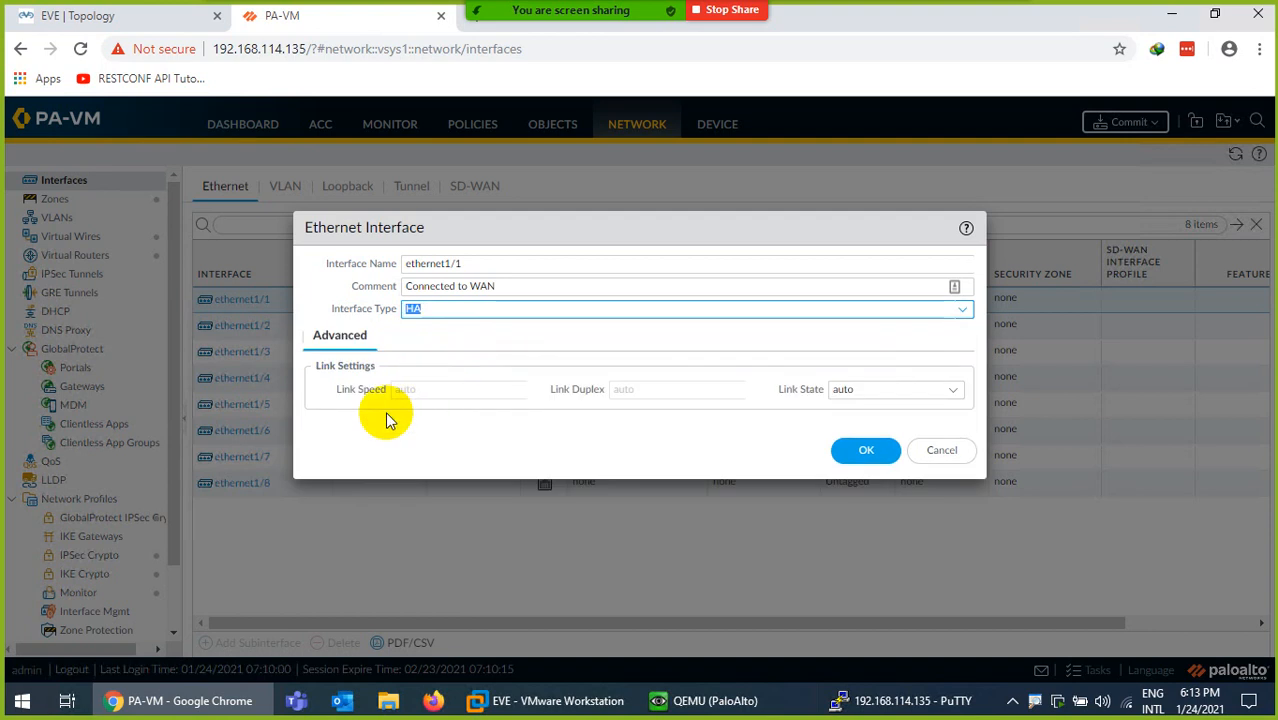
pyautogui.click(956, 314)
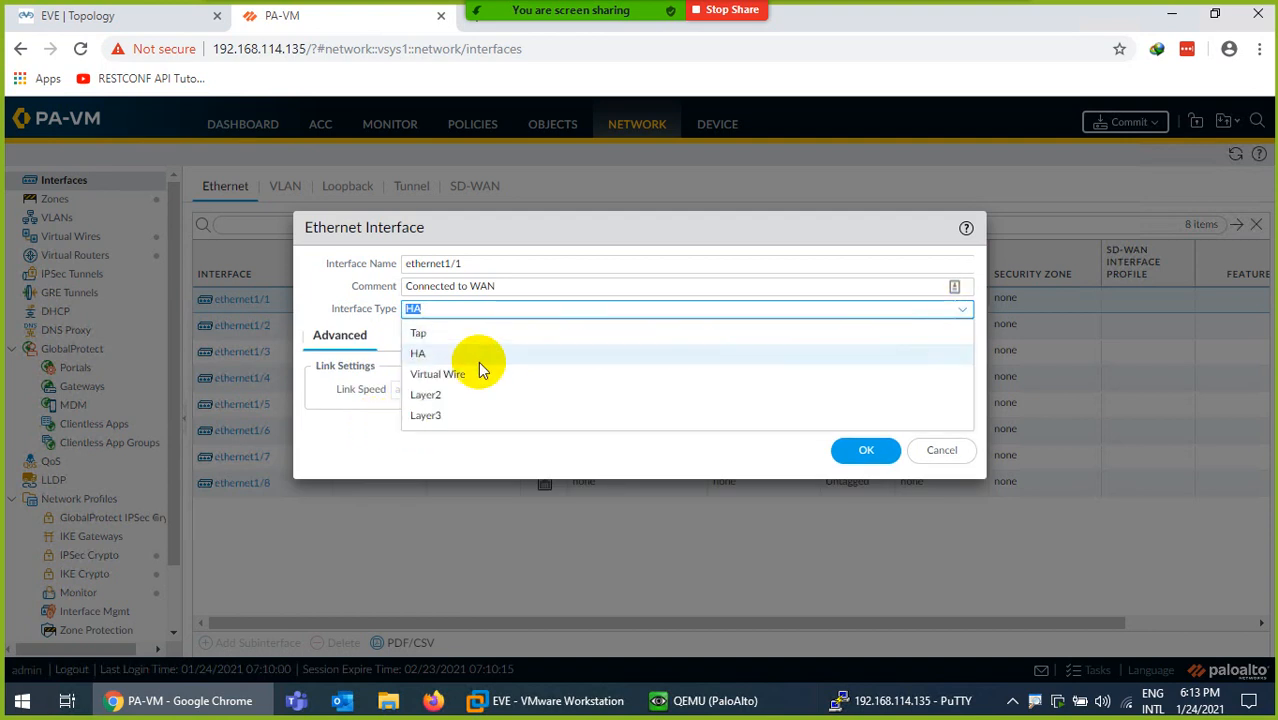
pyautogui.click(436, 418)
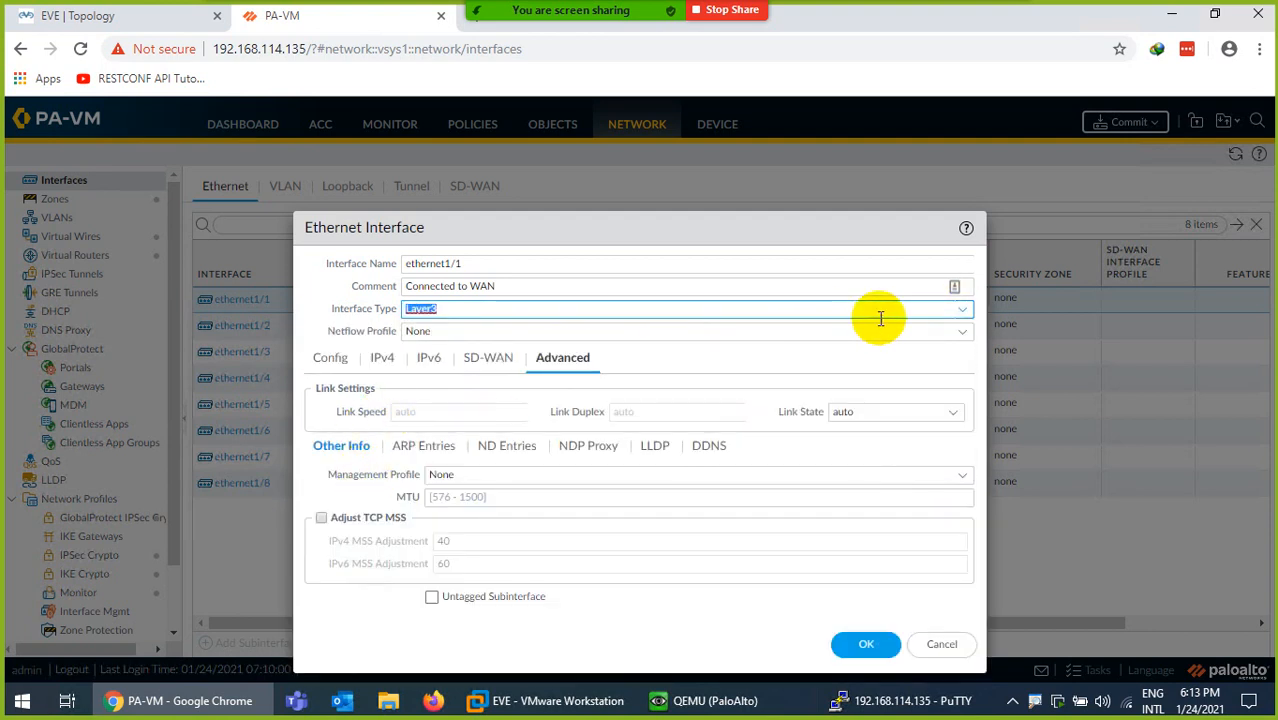
pyautogui.click(956, 314)
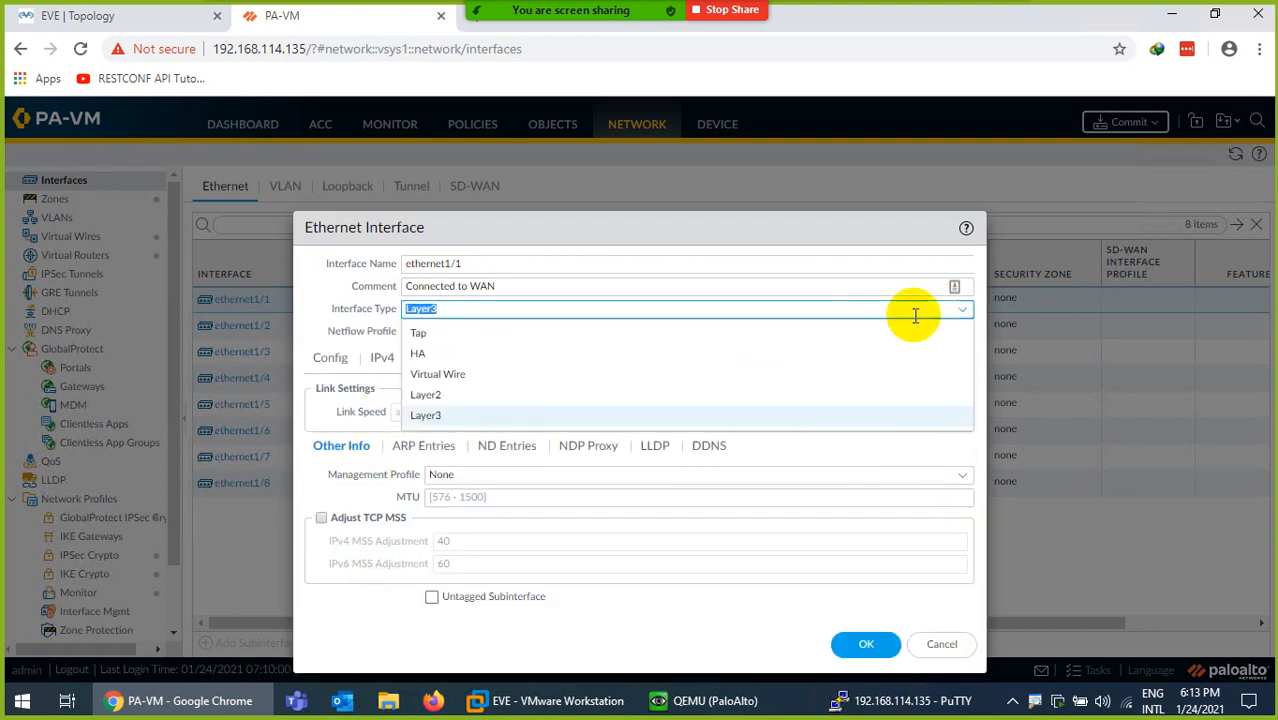
pyautogui.click(437, 374)
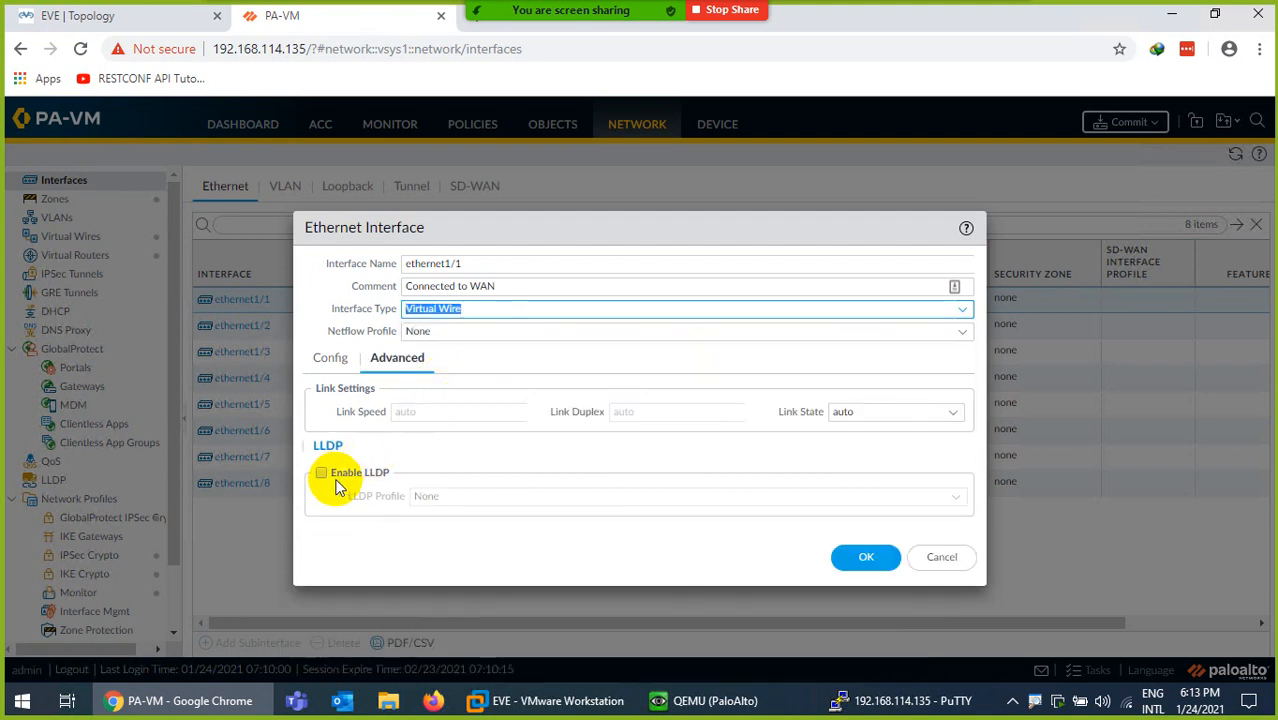
# - Attach ethernet1/1 to virtual wire VWIRE in the Outside zone and save it
pyautogui.click(331, 358)
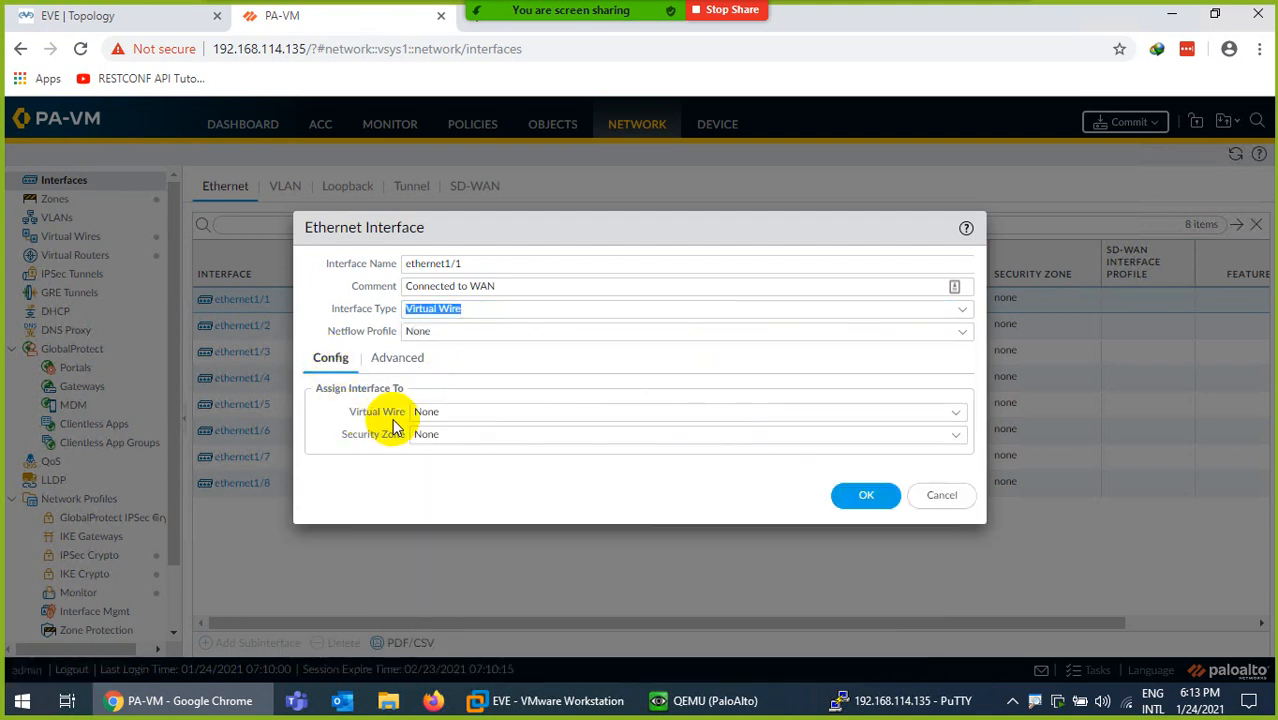
pyautogui.click(957, 415)
pyautogui.click(957, 415)
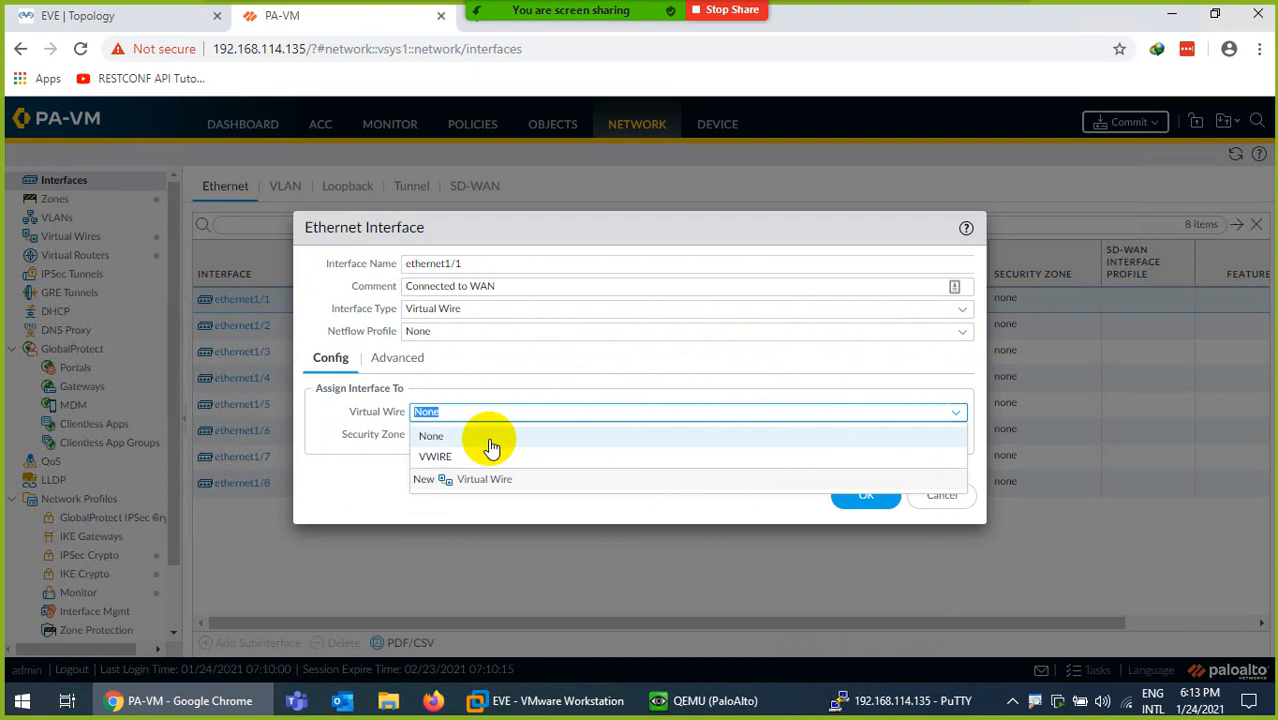
pyautogui.click(437, 458)
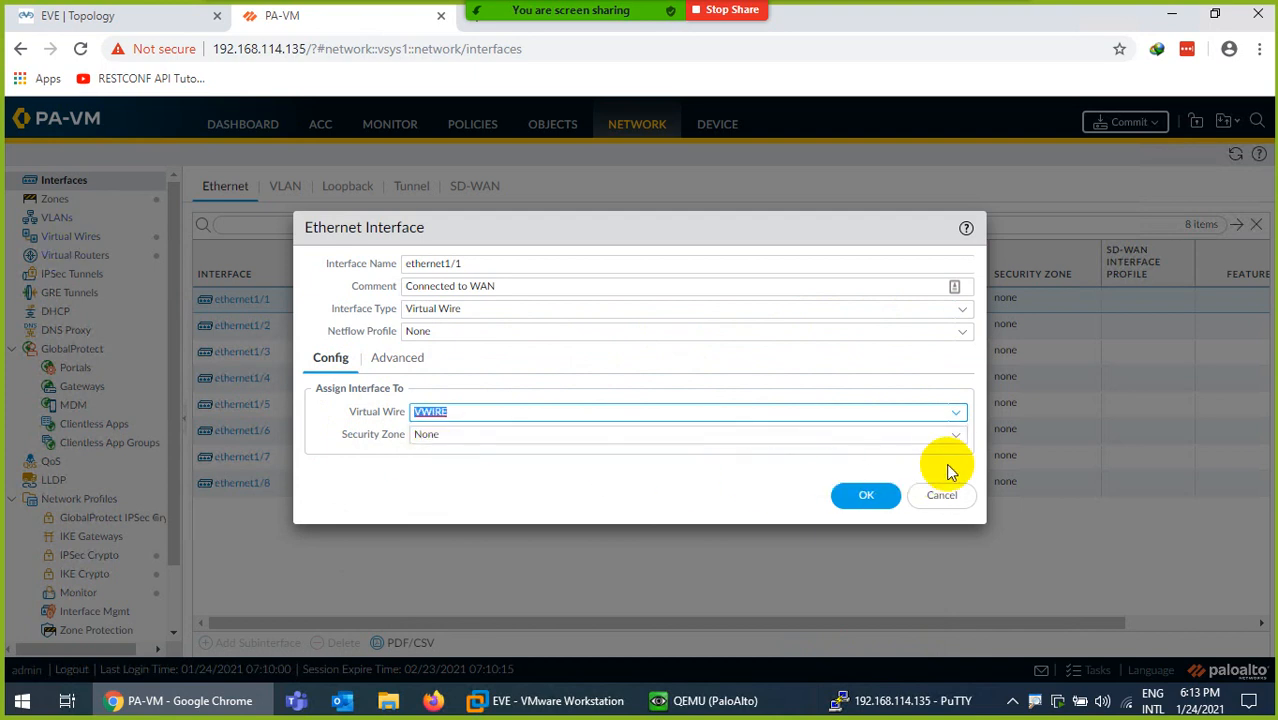
pyautogui.click(955, 436)
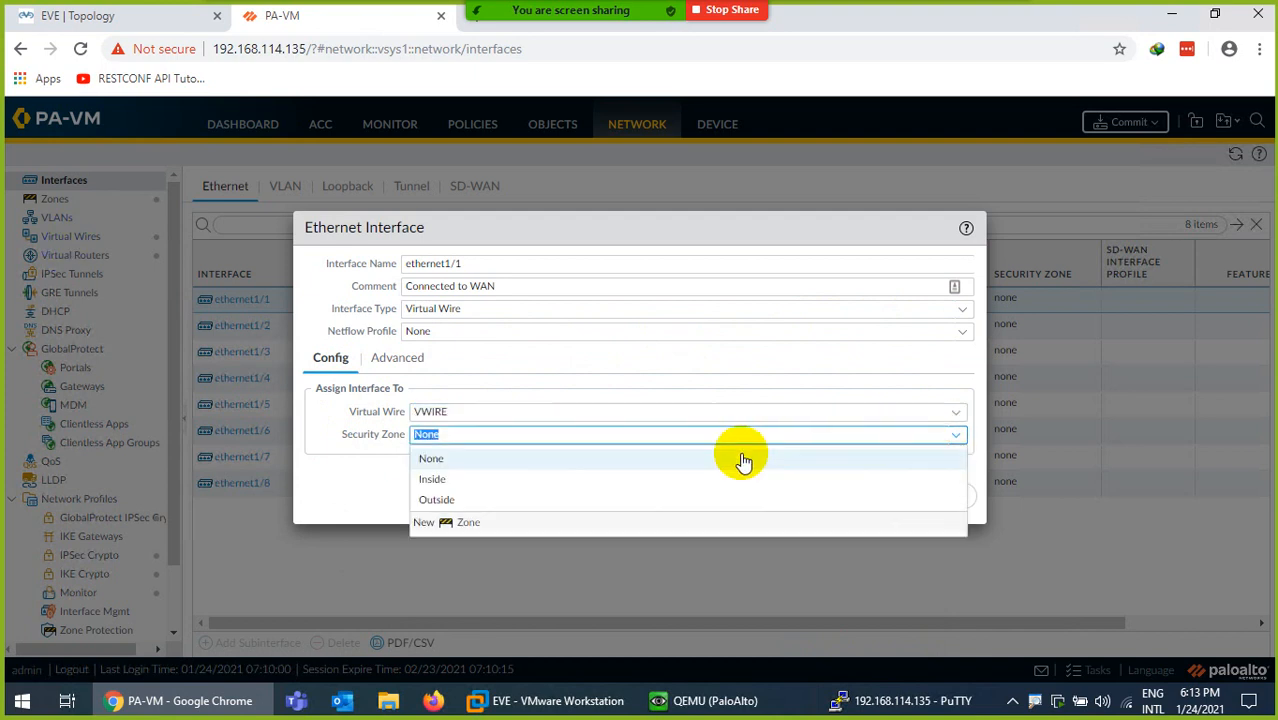
pyautogui.click(436, 498)
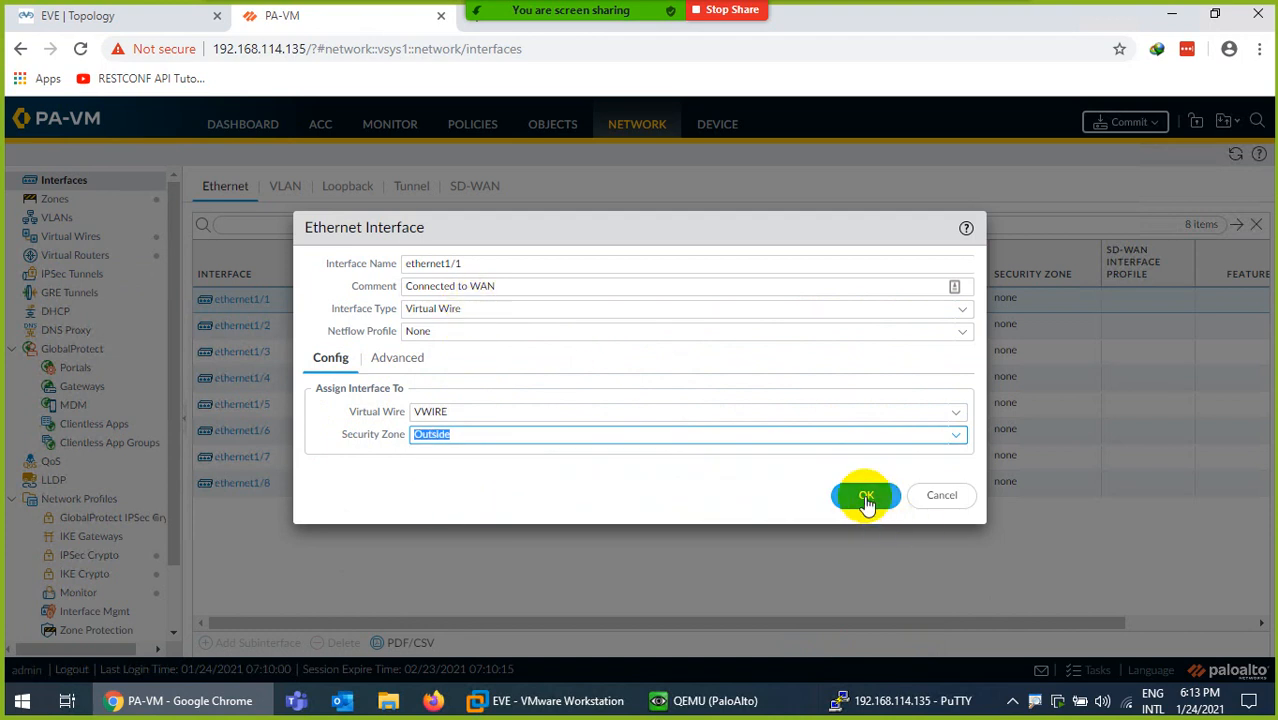
pyautogui.click(394, 362)
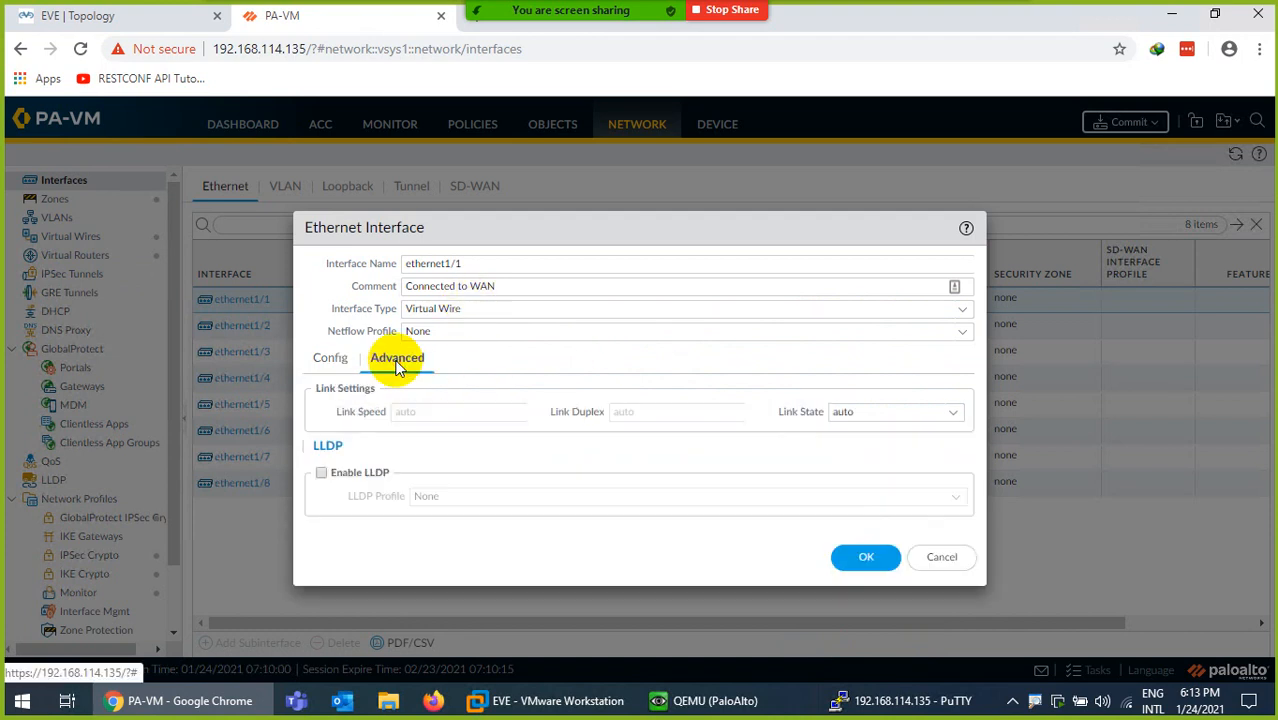
pyautogui.click(860, 556)
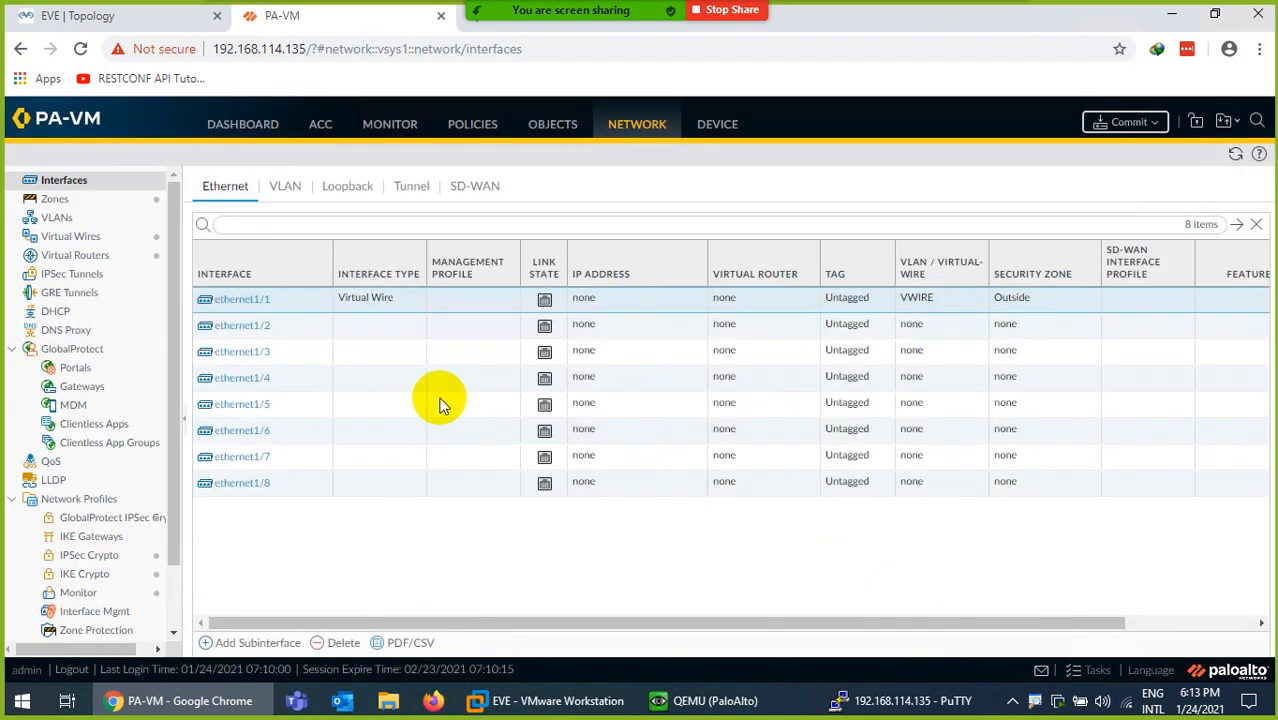
# - Set ethernet1/2 to interface type Virtual Wire and add a comment
pyautogui.click(230, 325)
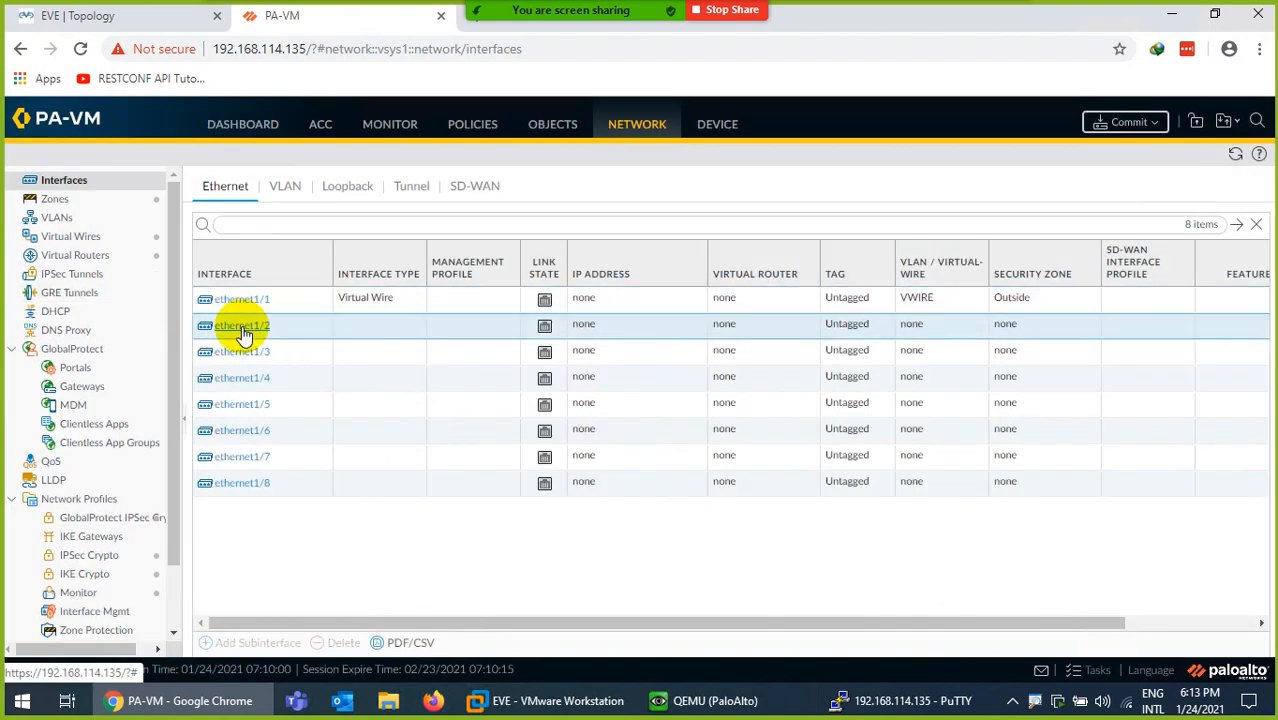
pyautogui.click(90, 15)
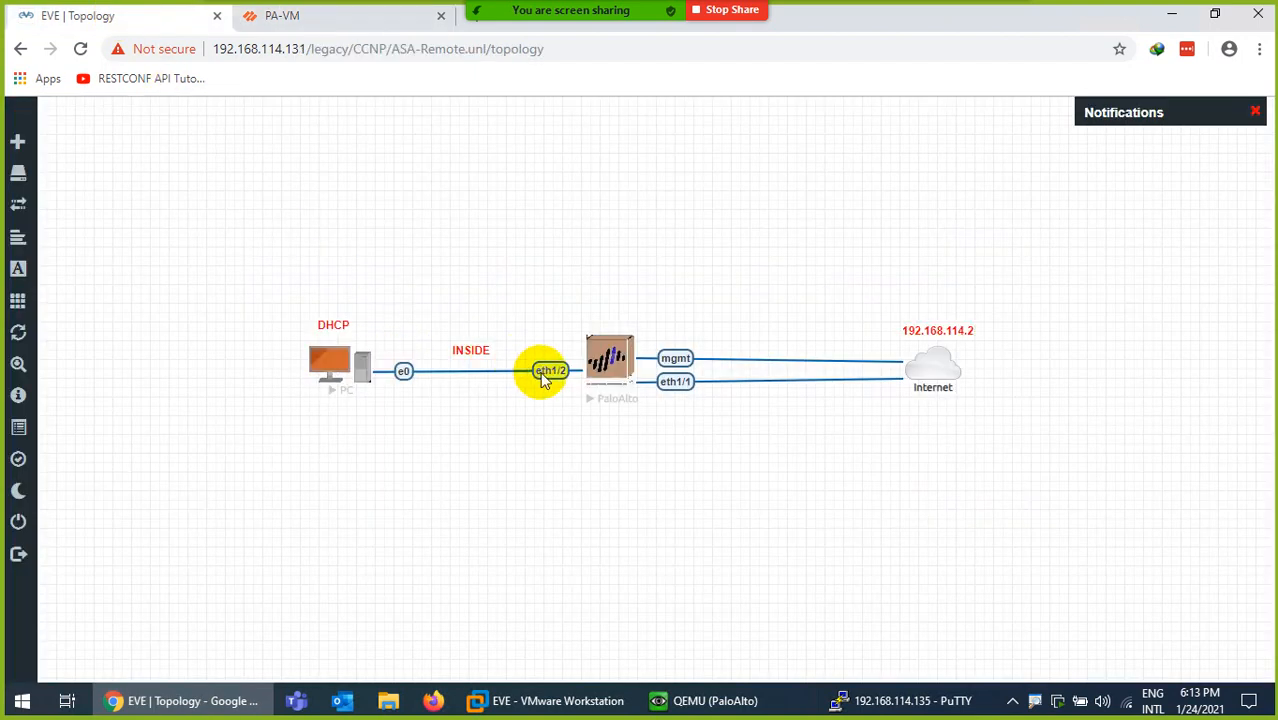
pyautogui.click(325, 22)
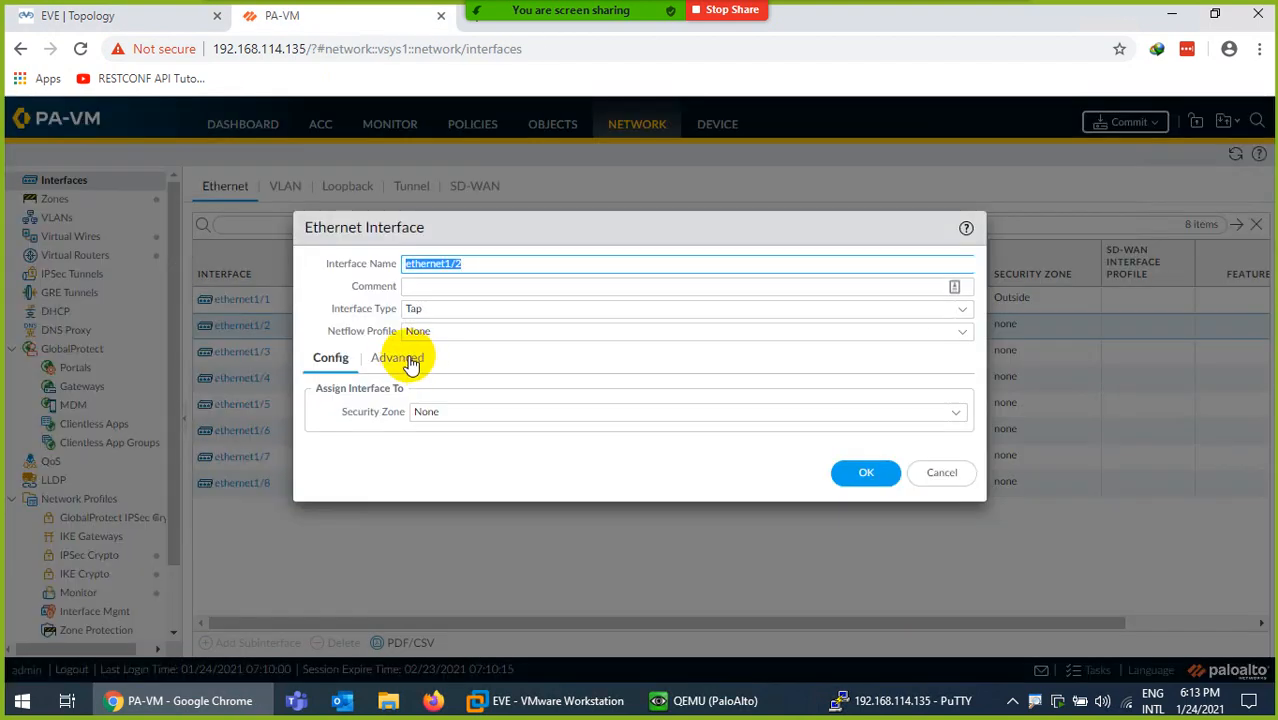
pyautogui.click(958, 309)
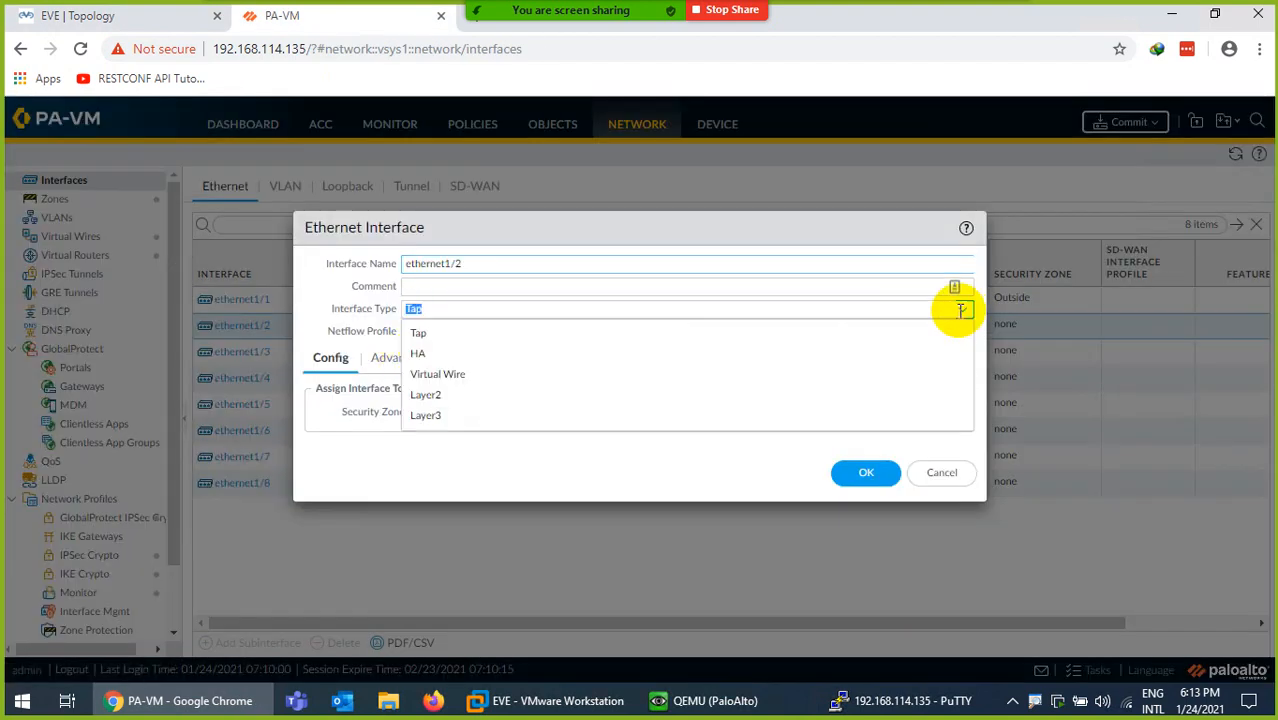
pyautogui.click(440, 374)
pyautogui.click(487, 291)
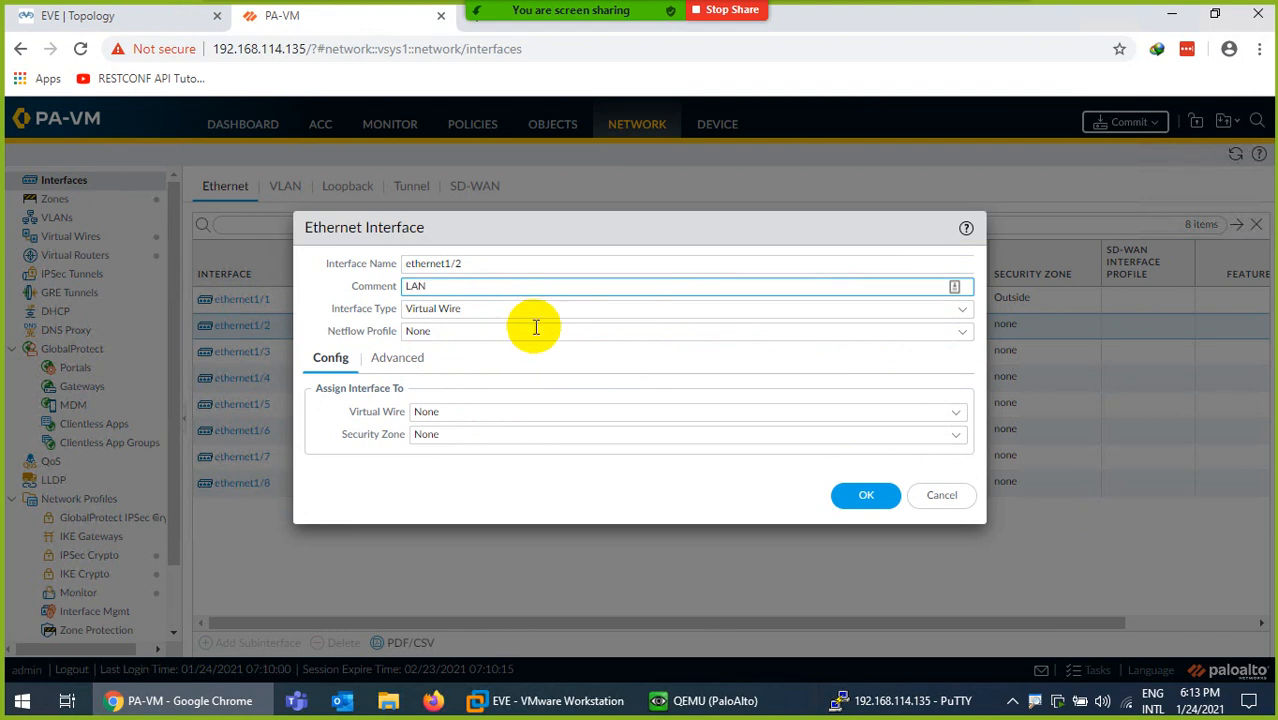
# - Attach ethernet1/2 to virtual wire VWIRE in the Inside zone and save it
pyautogui.click(945, 411)
pyautogui.click(452, 456)
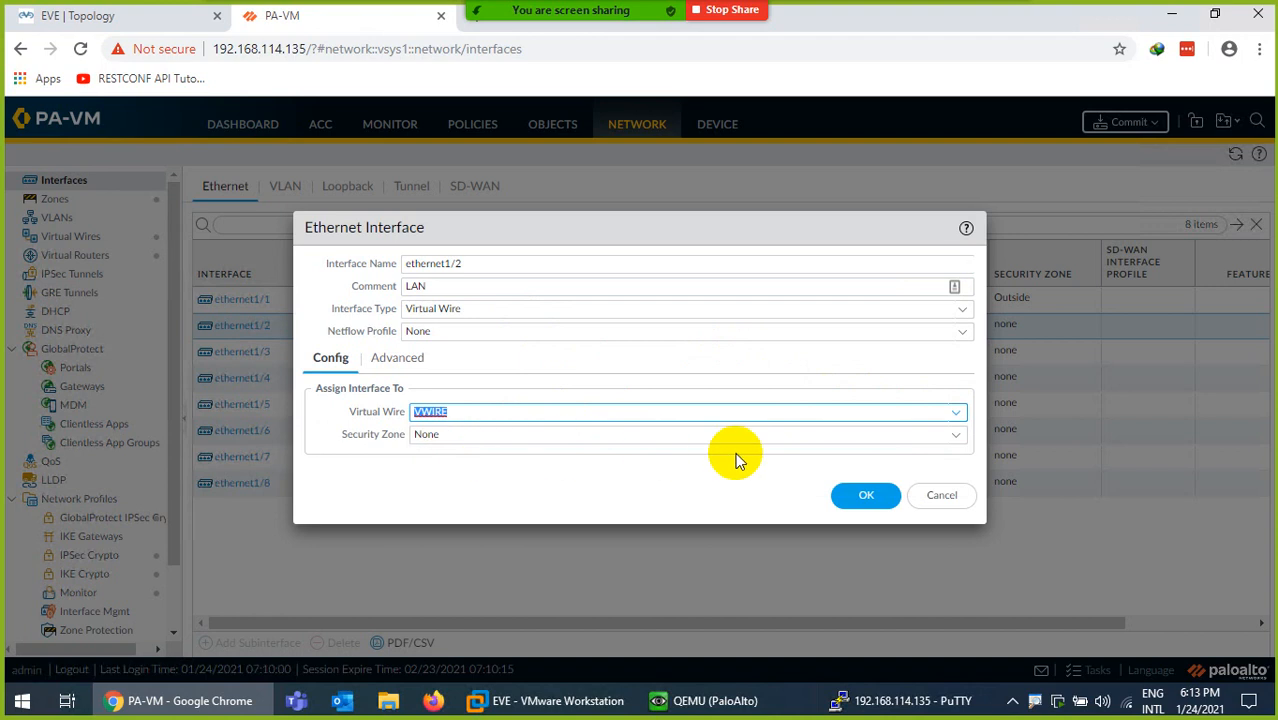
pyautogui.click(956, 440)
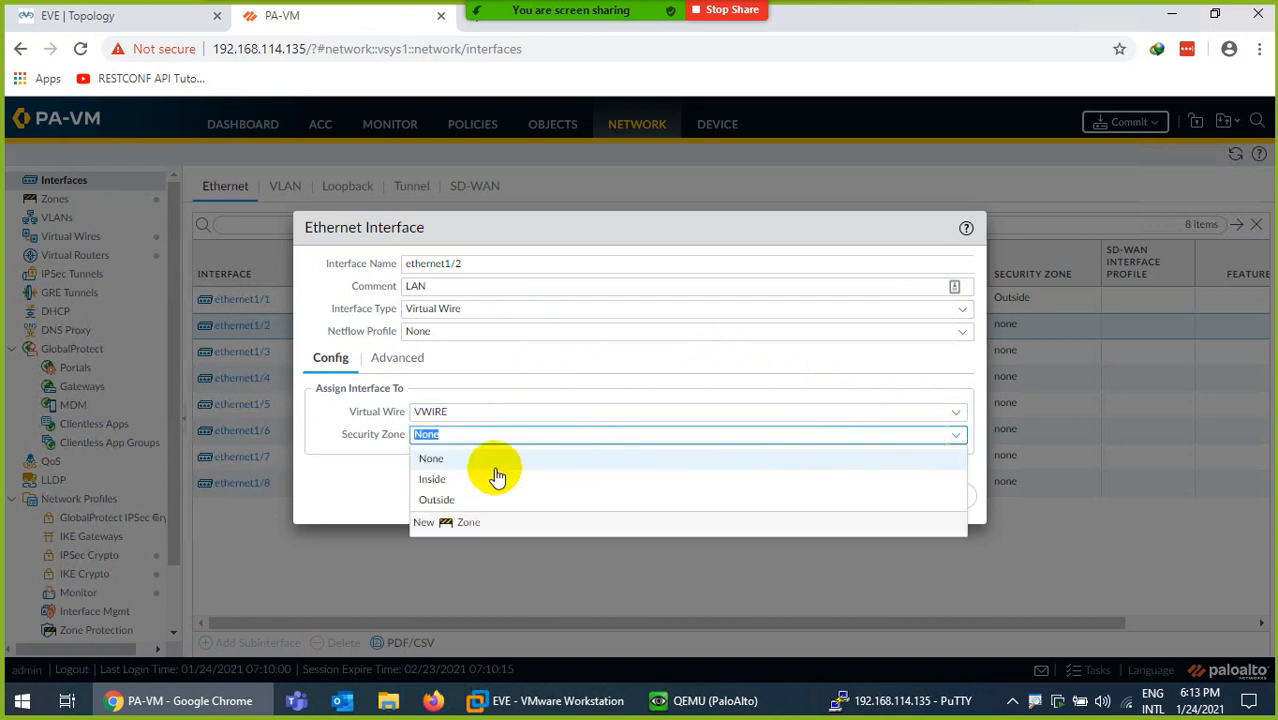
pyautogui.click(456, 479)
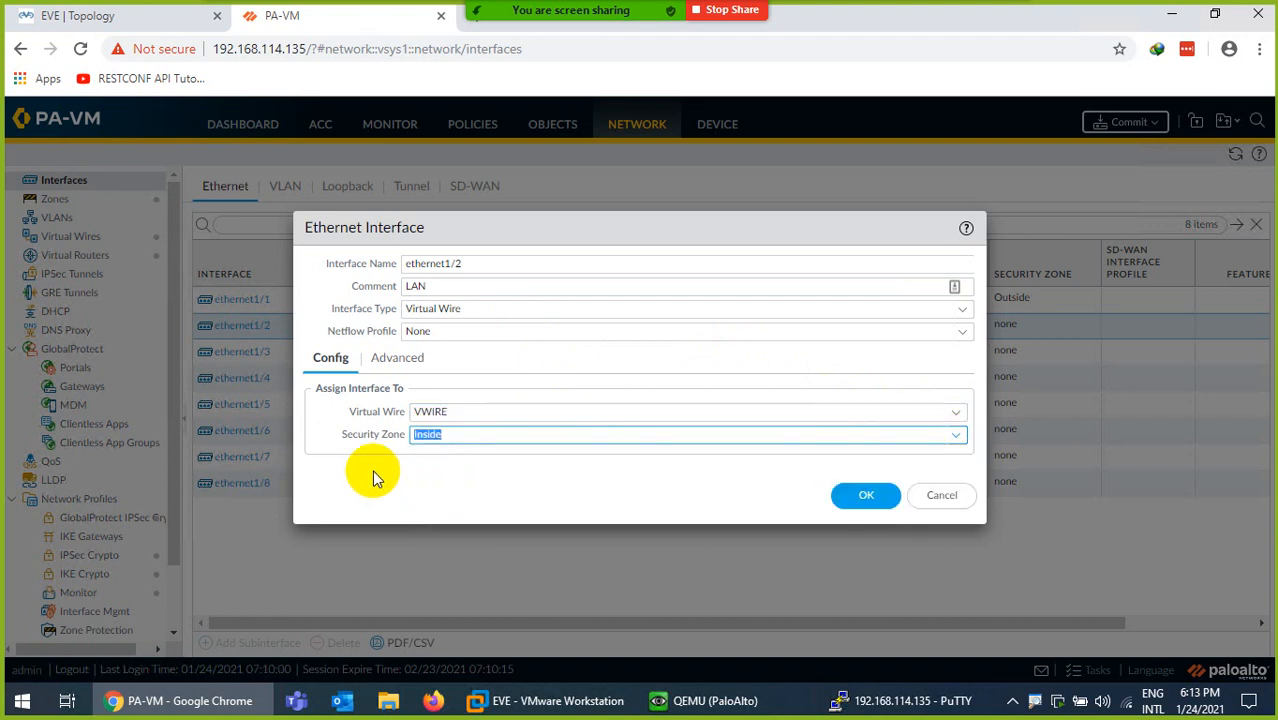
pyautogui.click(860, 495)
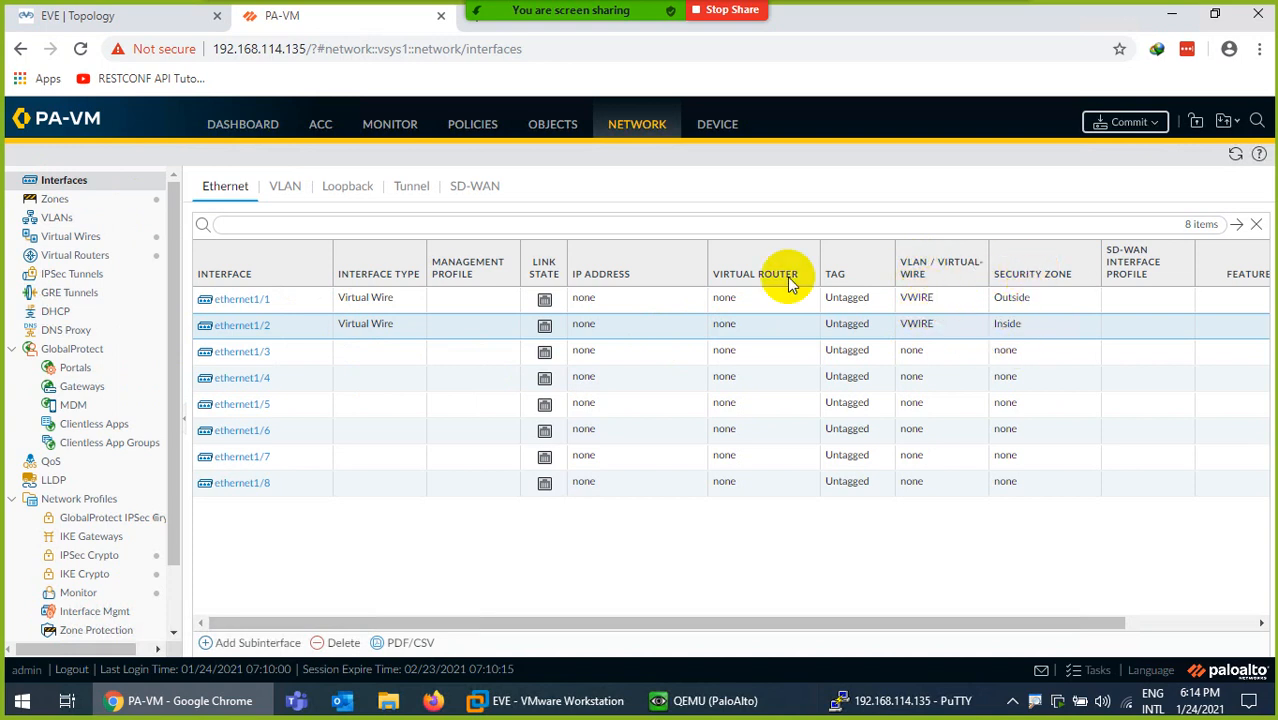
pyautogui.click(473, 128)
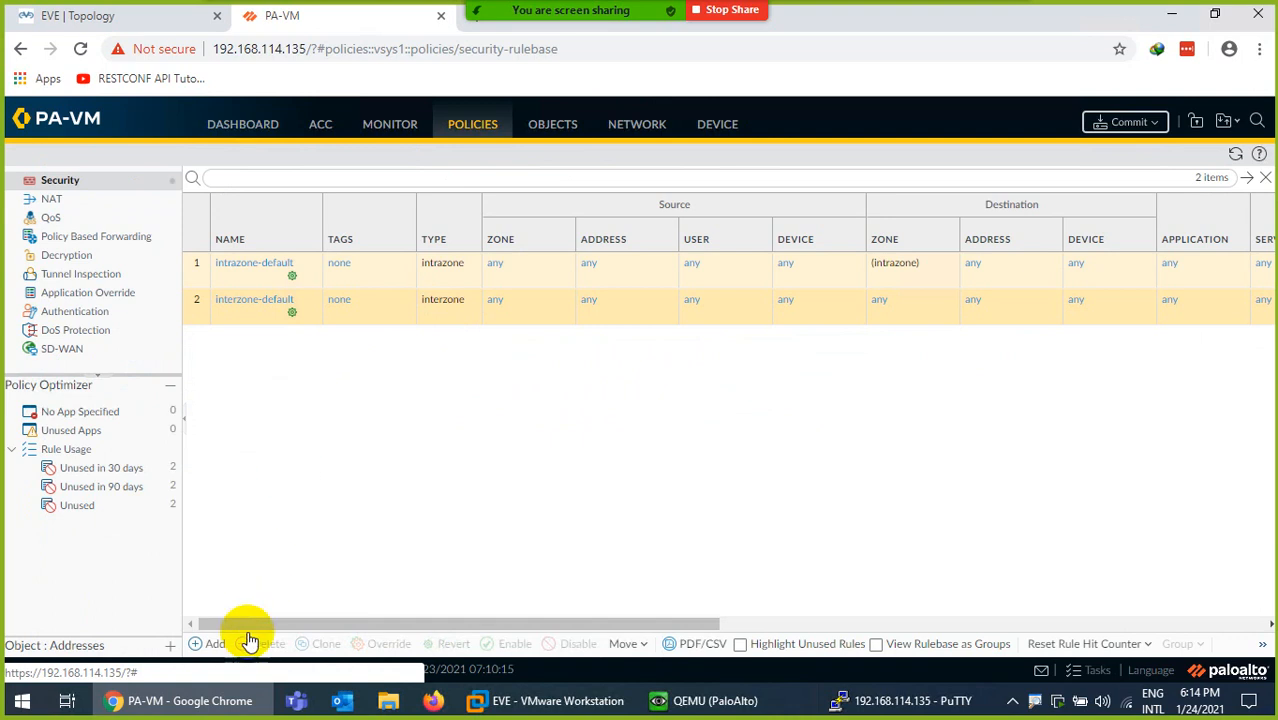
# - Start a new security rule named Inside-to-Outside with source zone Inside
pyautogui.click(216, 645)
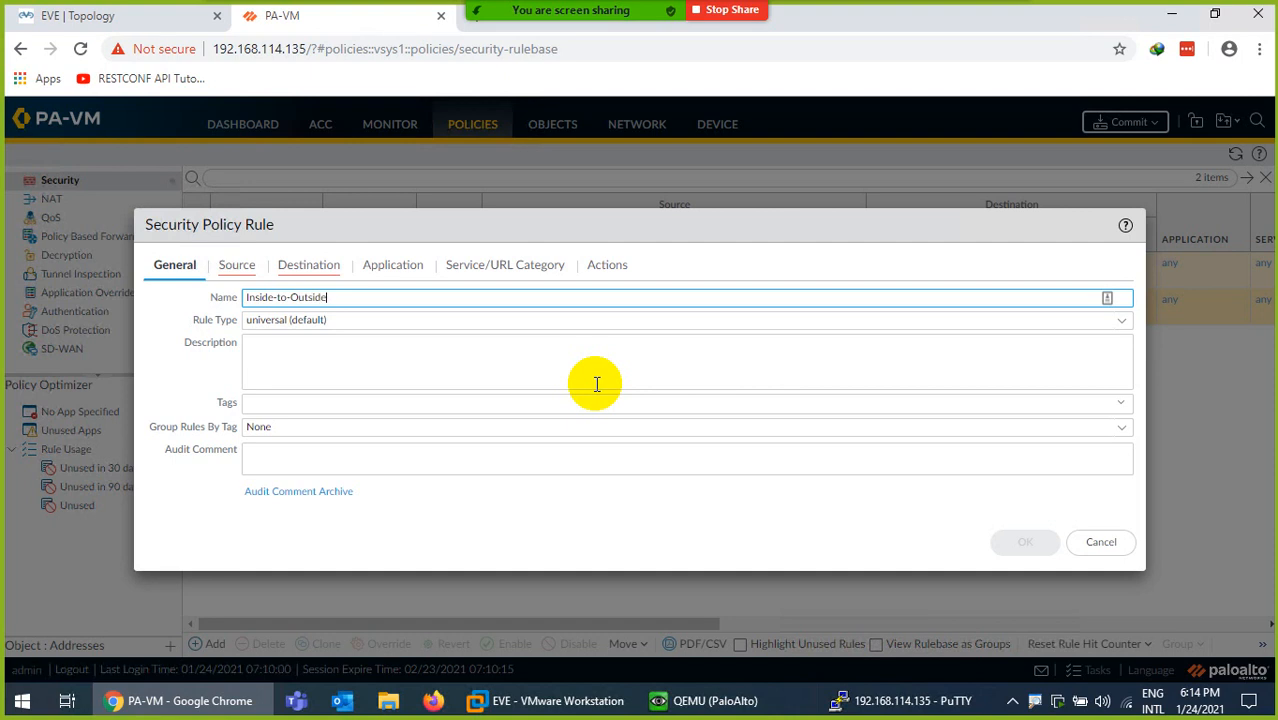
pyautogui.click(236, 265)
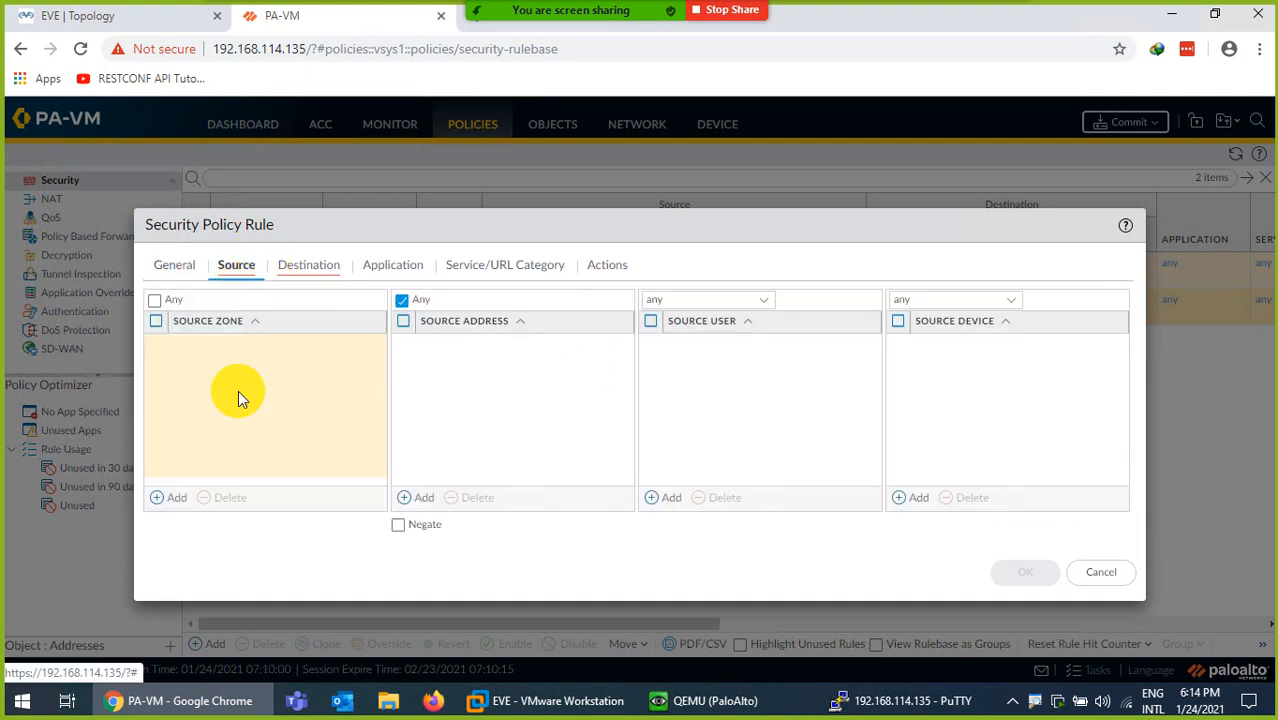
pyautogui.click(176, 497)
pyautogui.click(191, 370)
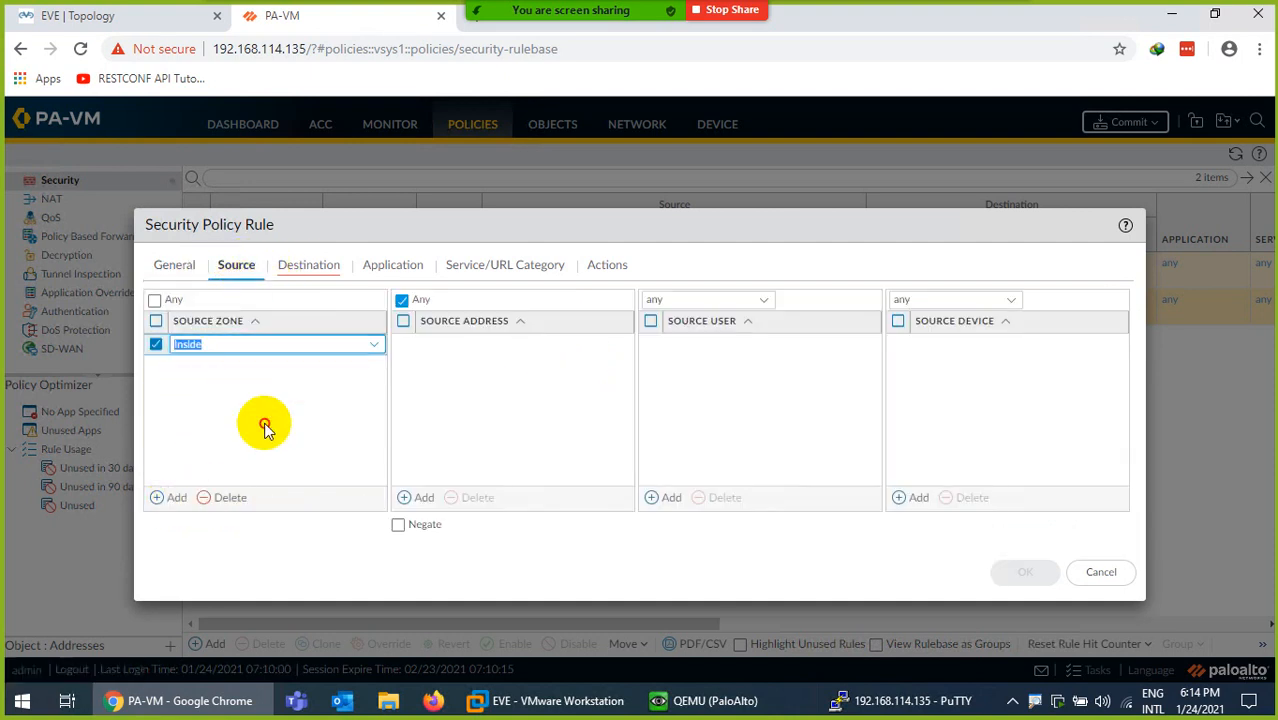
pyautogui.click(264, 428)
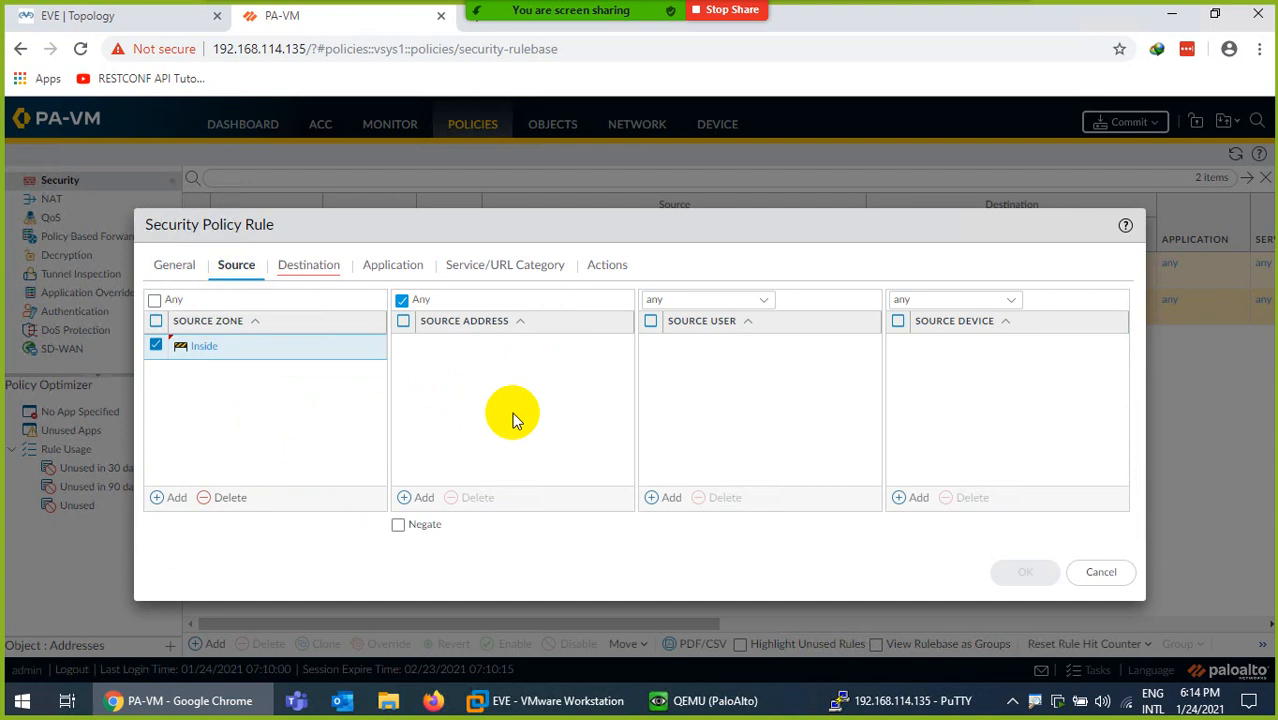
# - Set the rule's destination zone to Outside, keep action Allow, and save it
pyautogui.click(309, 265)
pyautogui.click(176, 497)
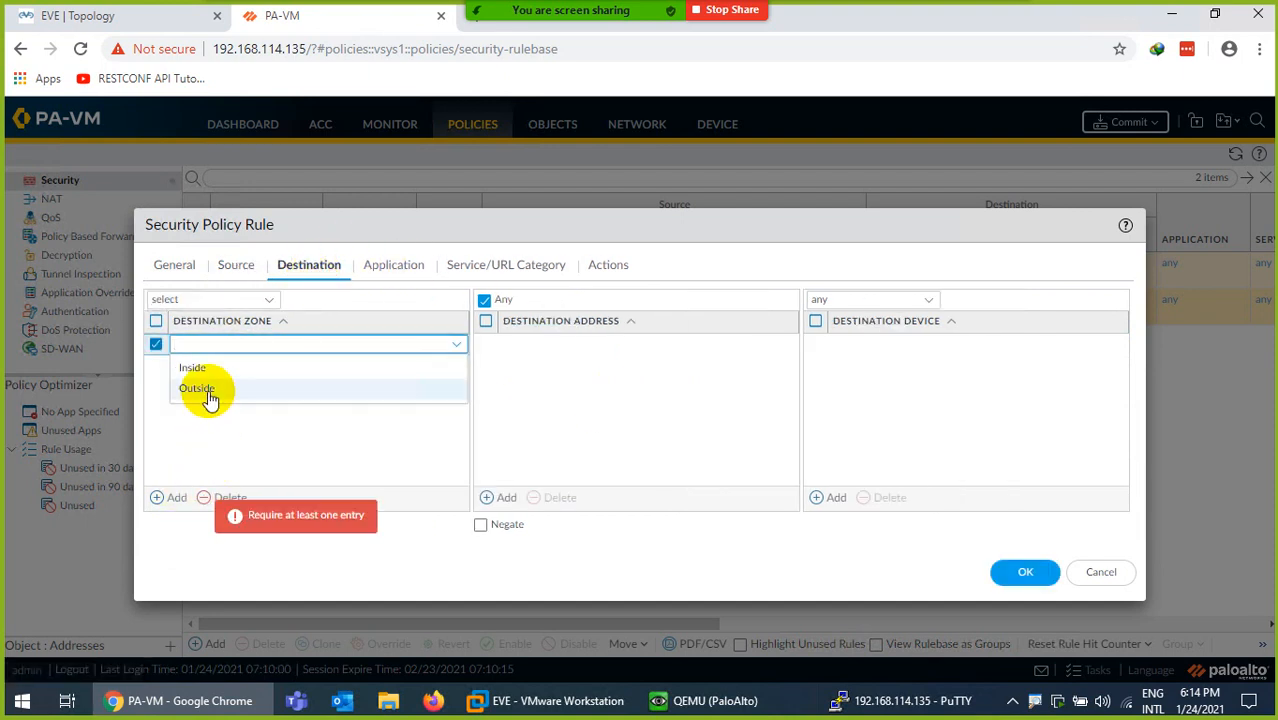
pyautogui.click(207, 396)
pyautogui.click(291, 451)
pyautogui.click(414, 268)
pyautogui.click(565, 268)
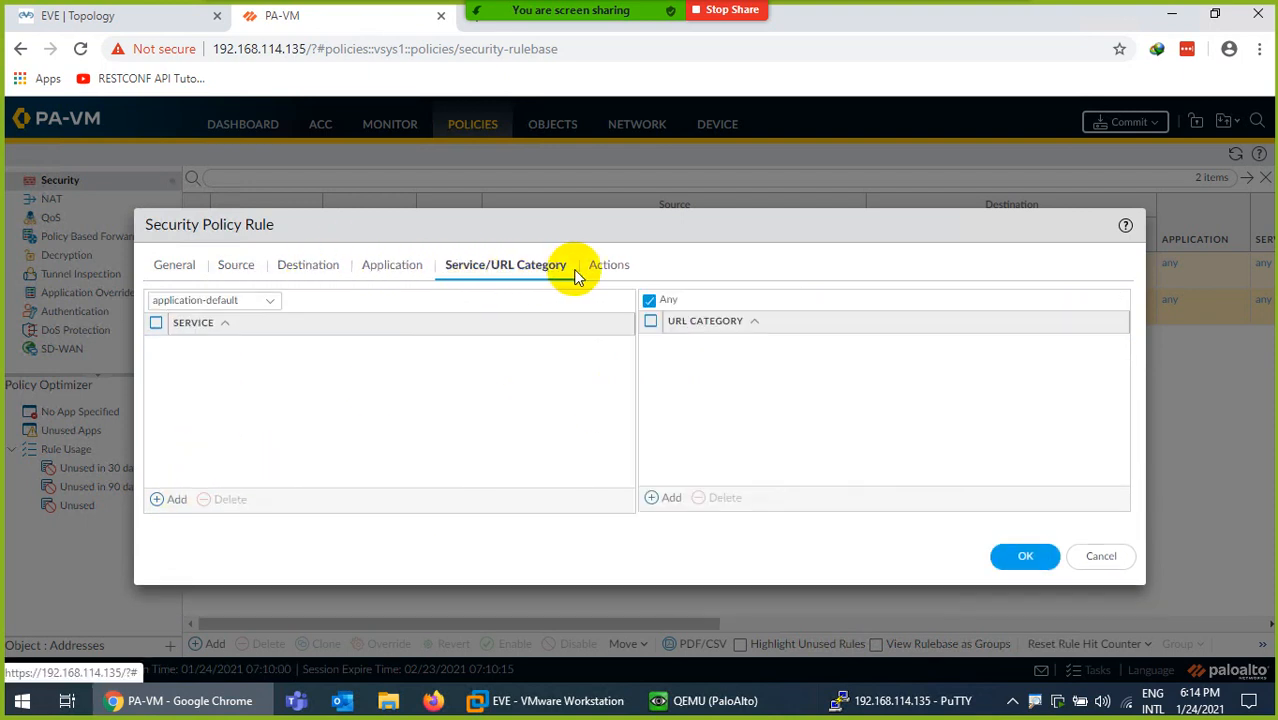
pyautogui.click(605, 266)
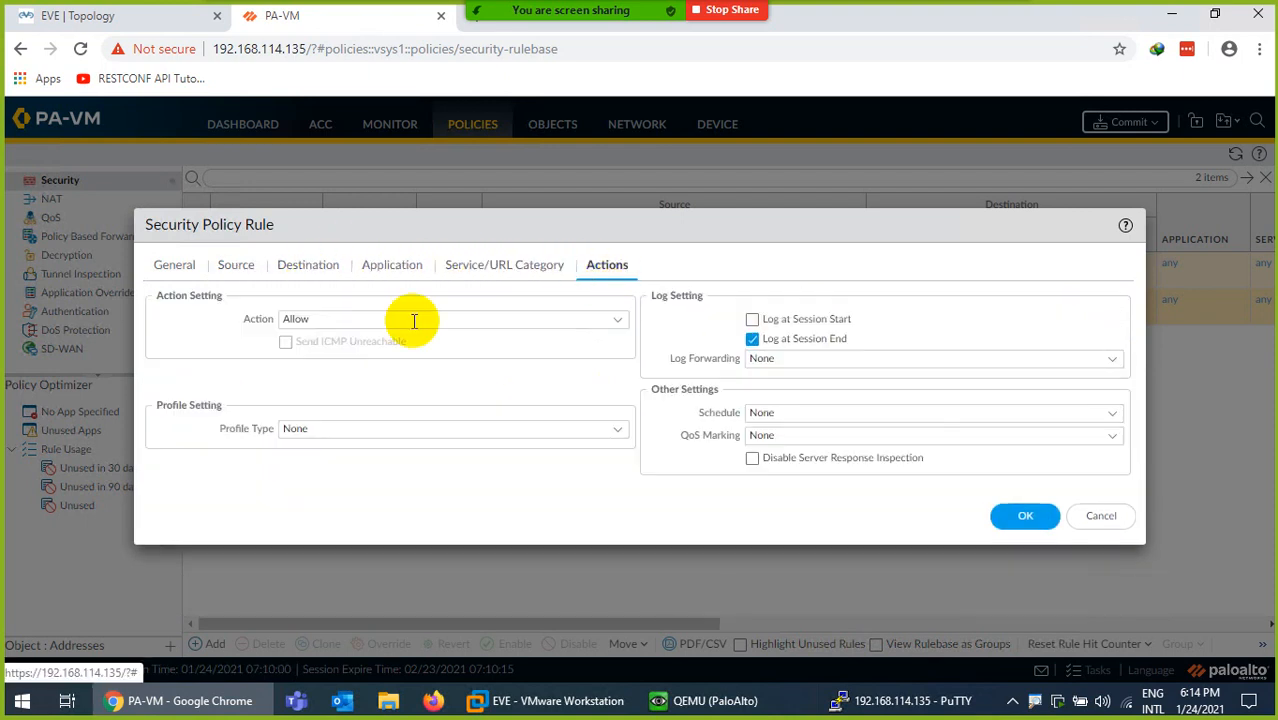
pyautogui.click(1010, 515)
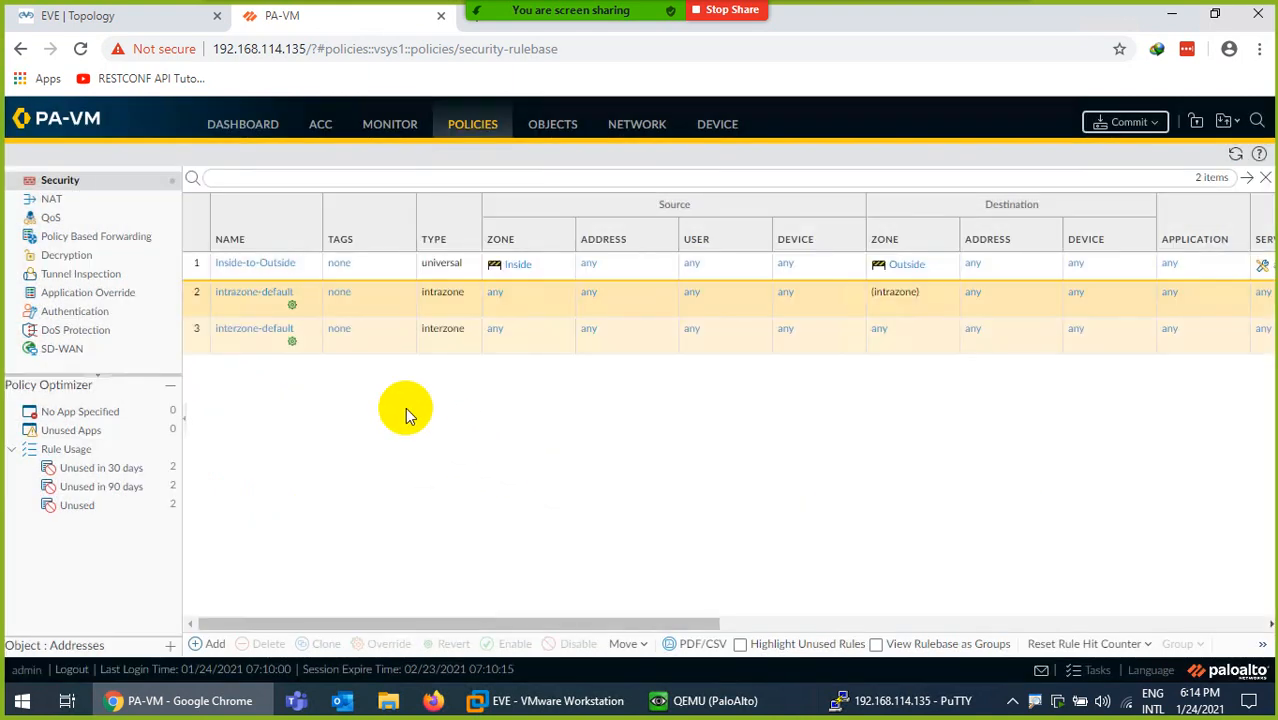
# - Add security rule Outside-to-Inside with source zone Outside and destination zone Inside
pyautogui.click(212, 643)
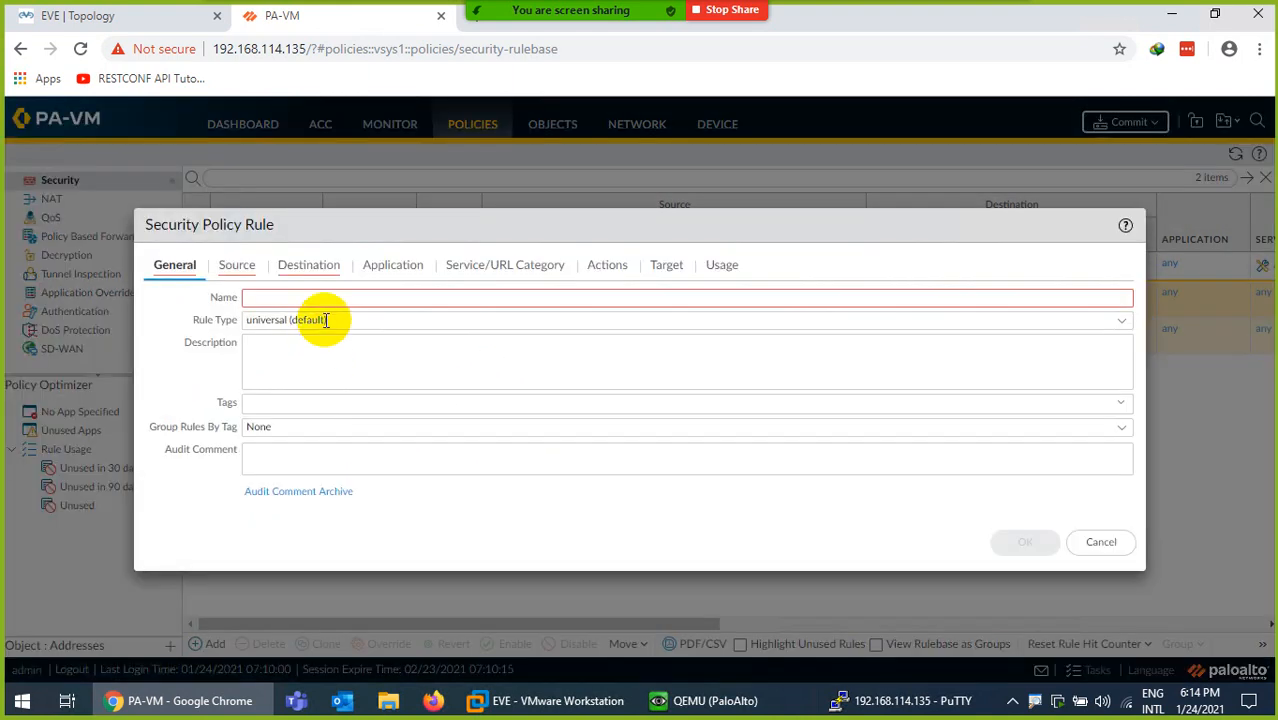
pyautogui.click(285, 298)
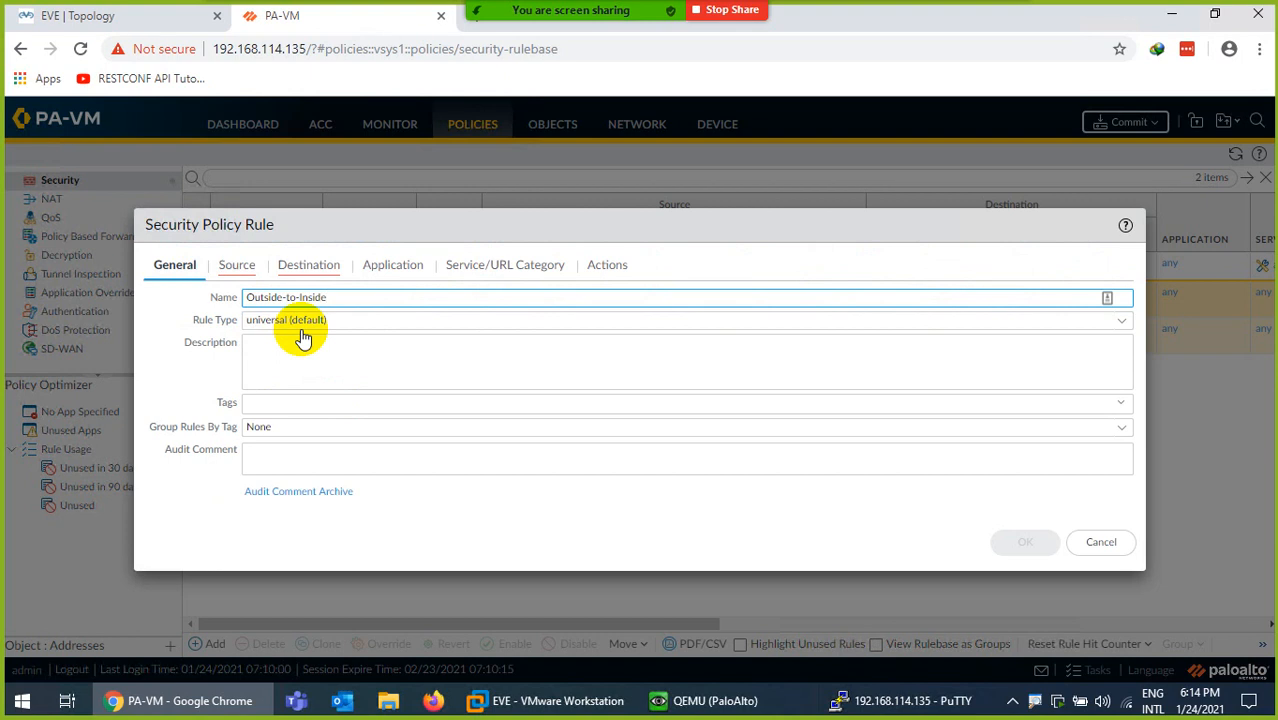
pyautogui.click(236, 265)
pyautogui.click(180, 497)
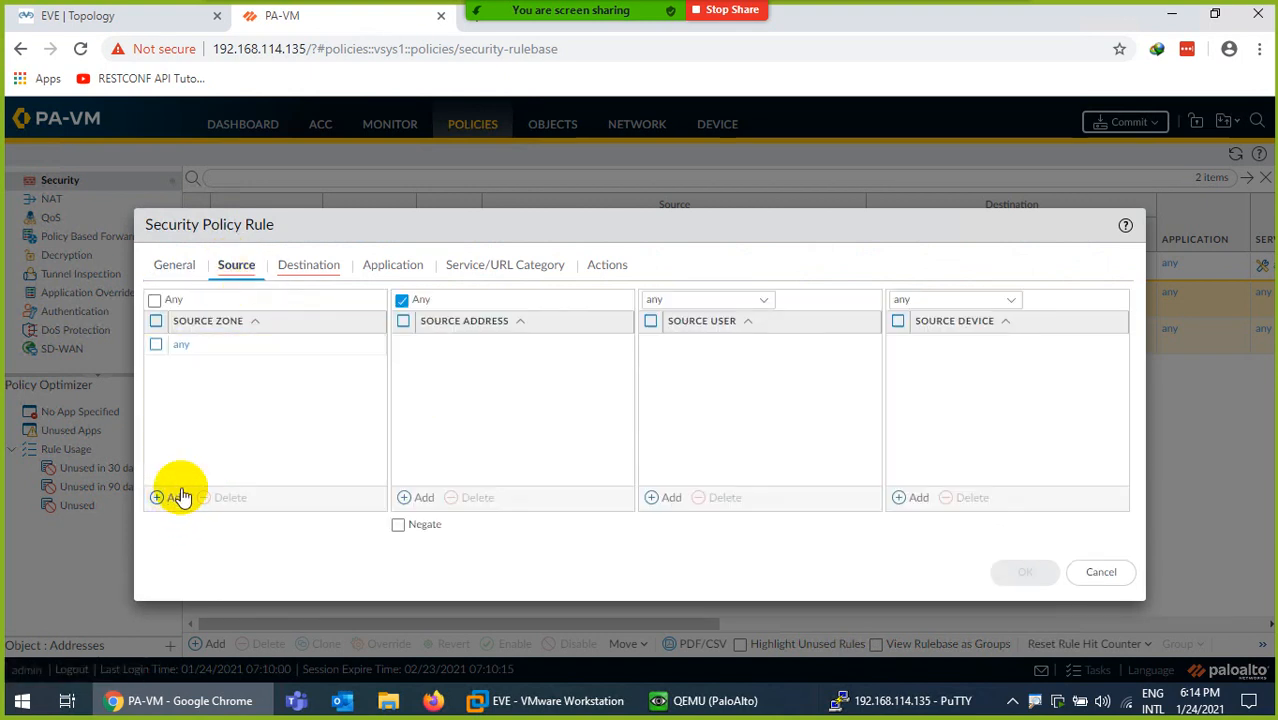
pyautogui.click(194, 389)
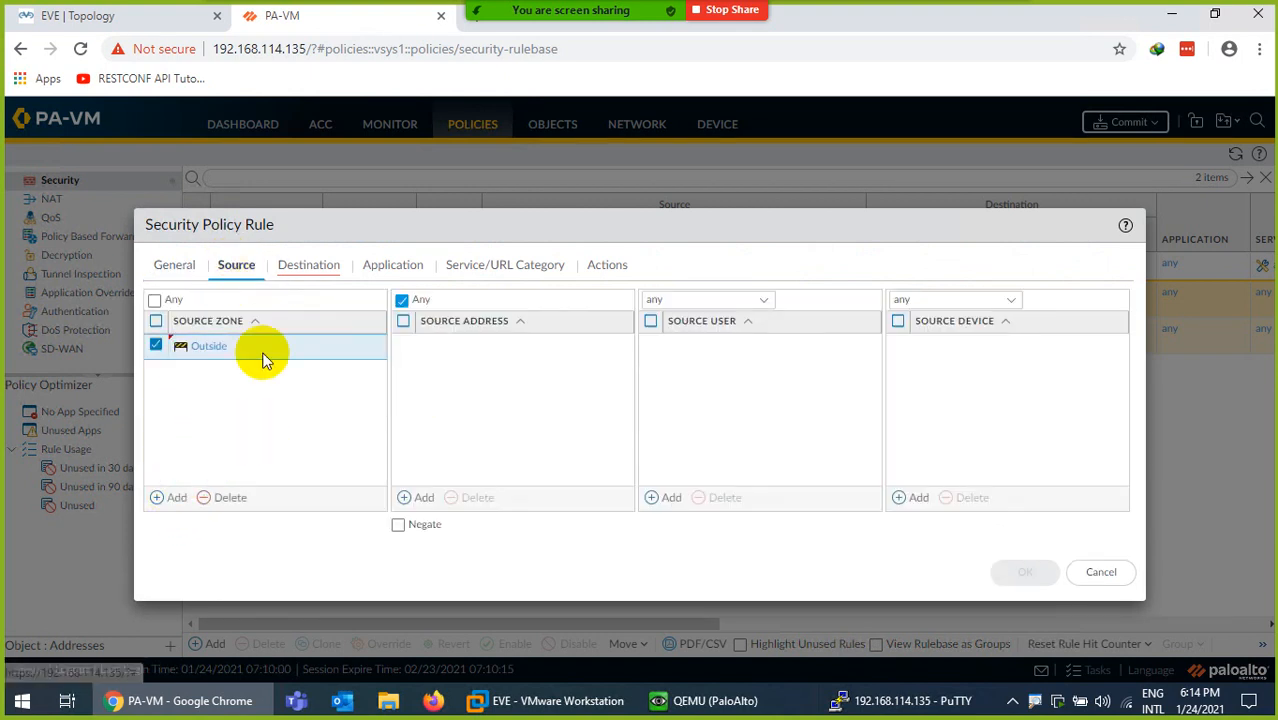
pyautogui.click(305, 270)
pyautogui.click(172, 497)
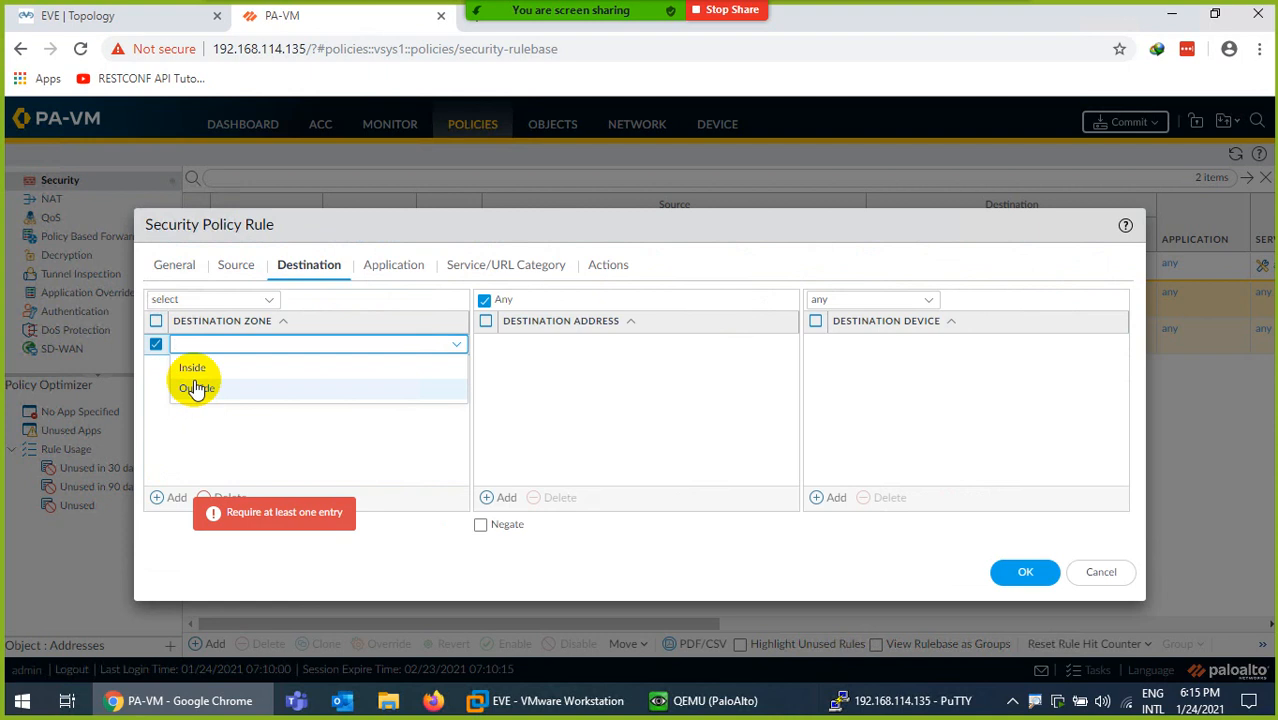
pyautogui.click(193, 369)
pyautogui.click(1025, 571)
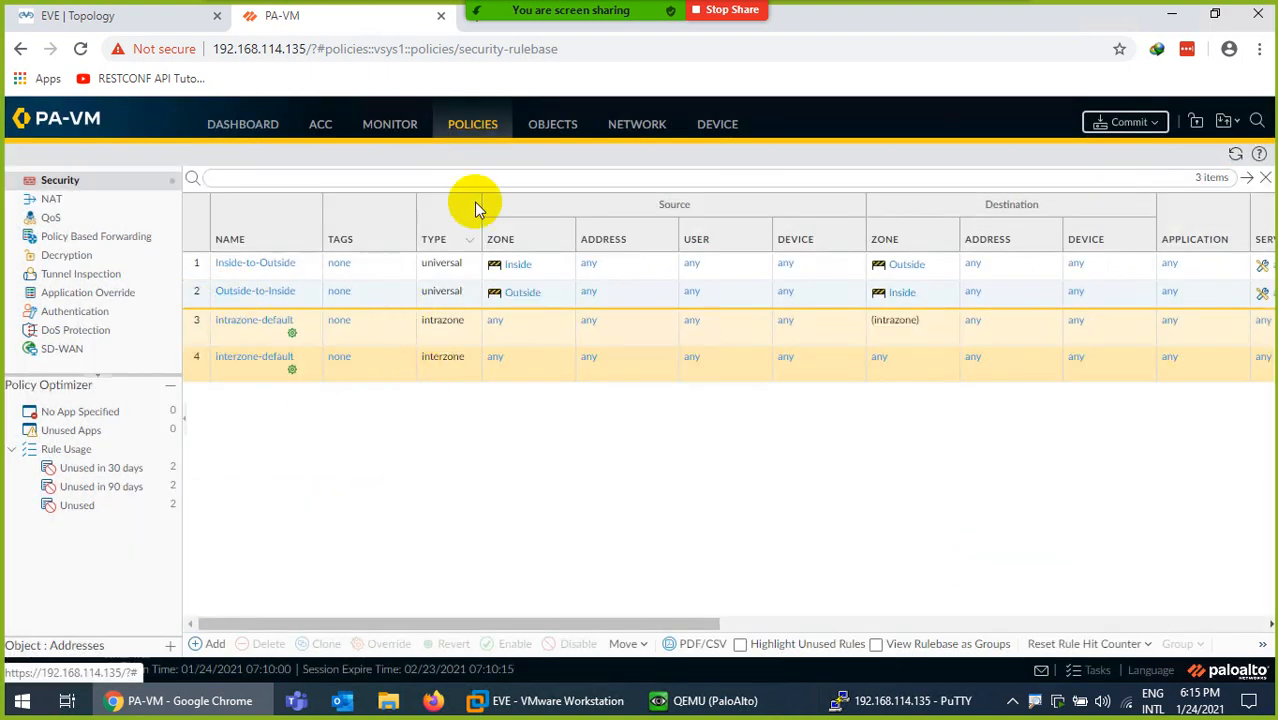
# - Commit all configuration changes to the firewall and check the commit progress
pyautogui.click(1124, 121)
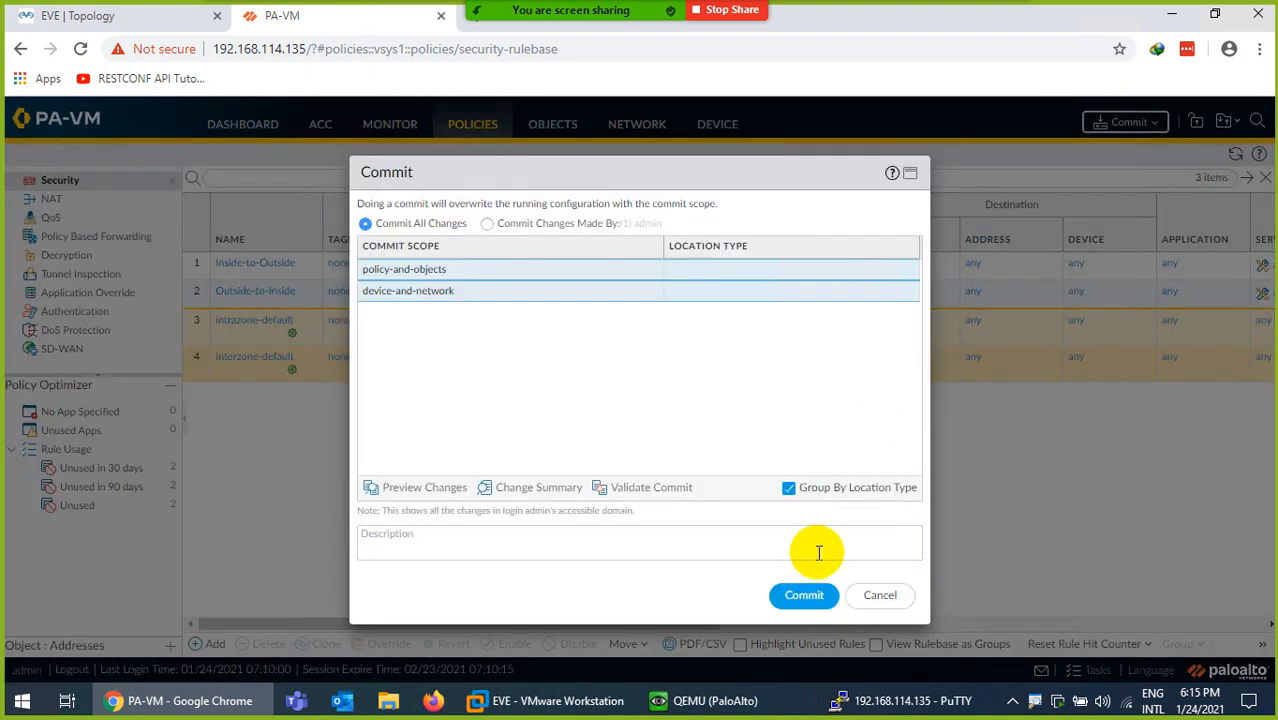
pyautogui.click(805, 596)
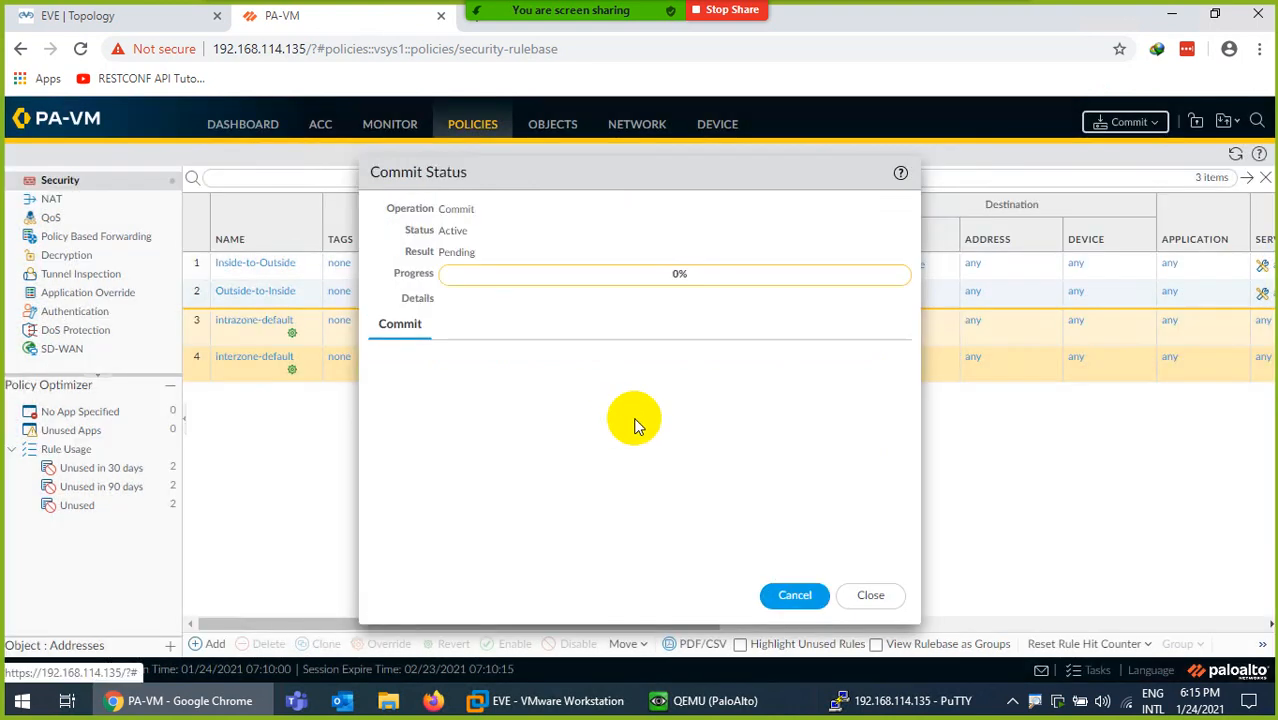
pyautogui.click(140, 15)
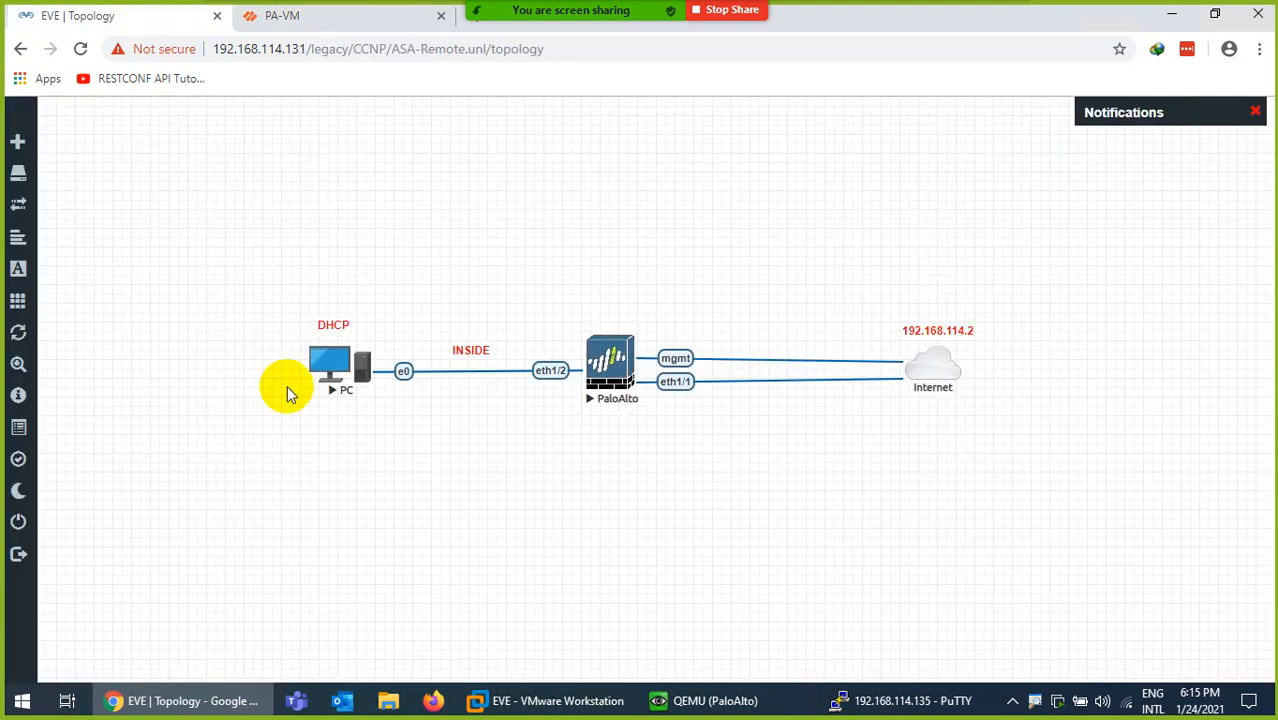
pyautogui.click(326, 22)
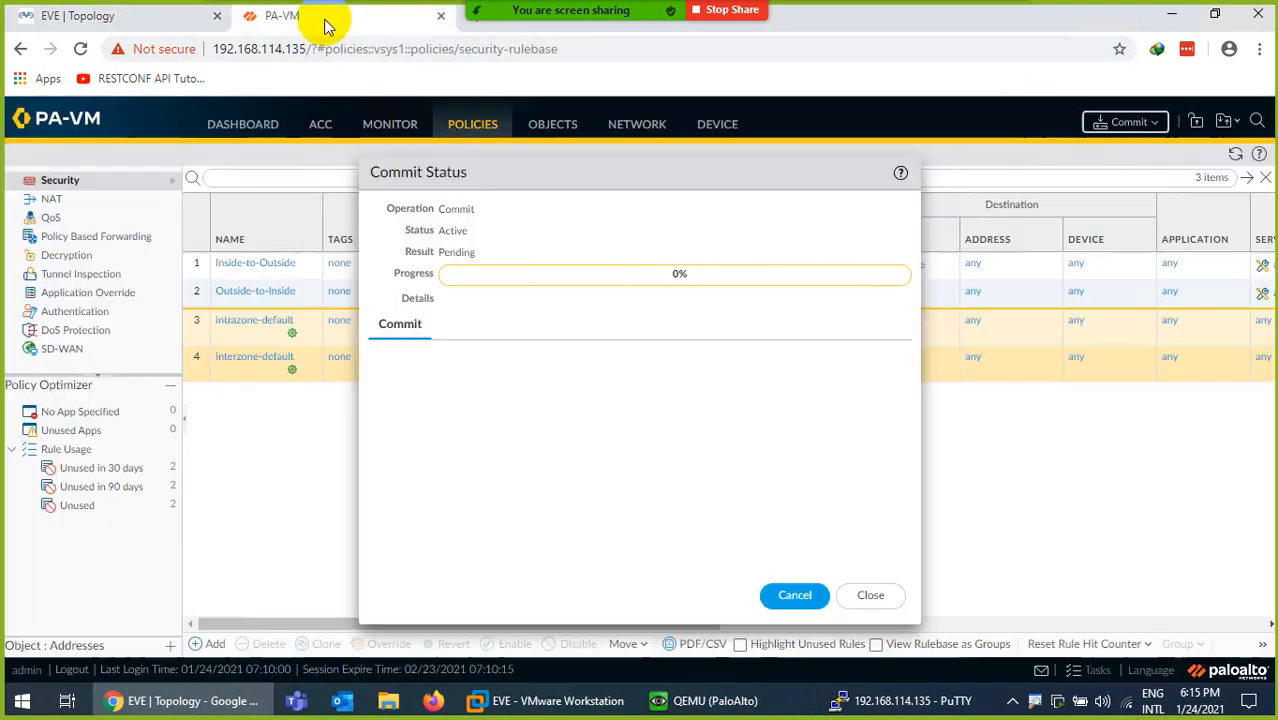
# - Launch the PC node's console from the EVE lab topology
pyautogui.click(114, 15)
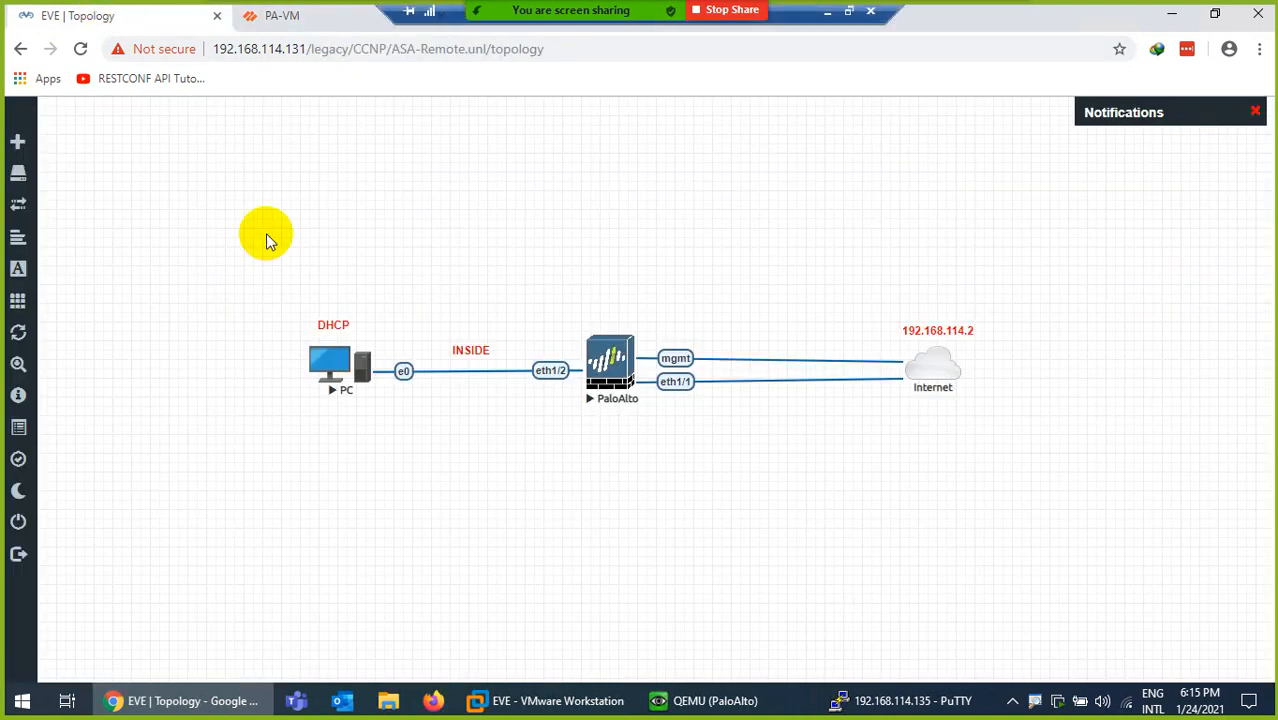
pyautogui.click(329, 378)
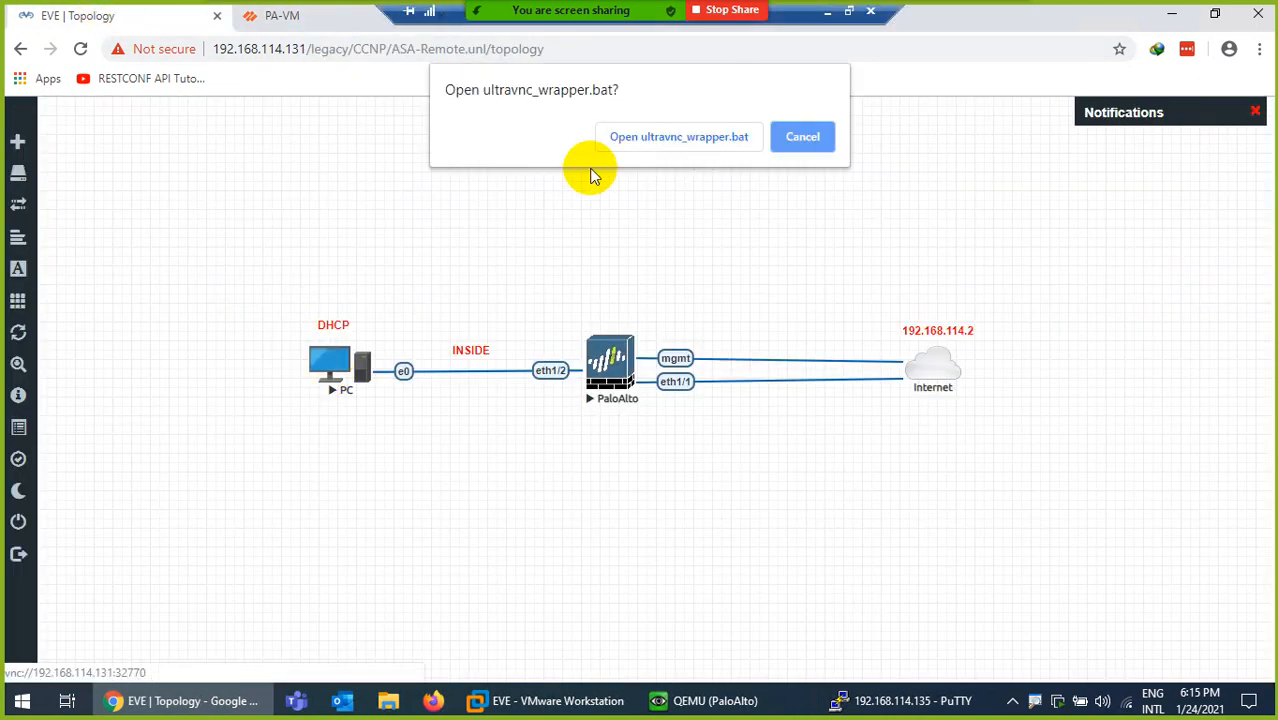
pyautogui.click(636, 148)
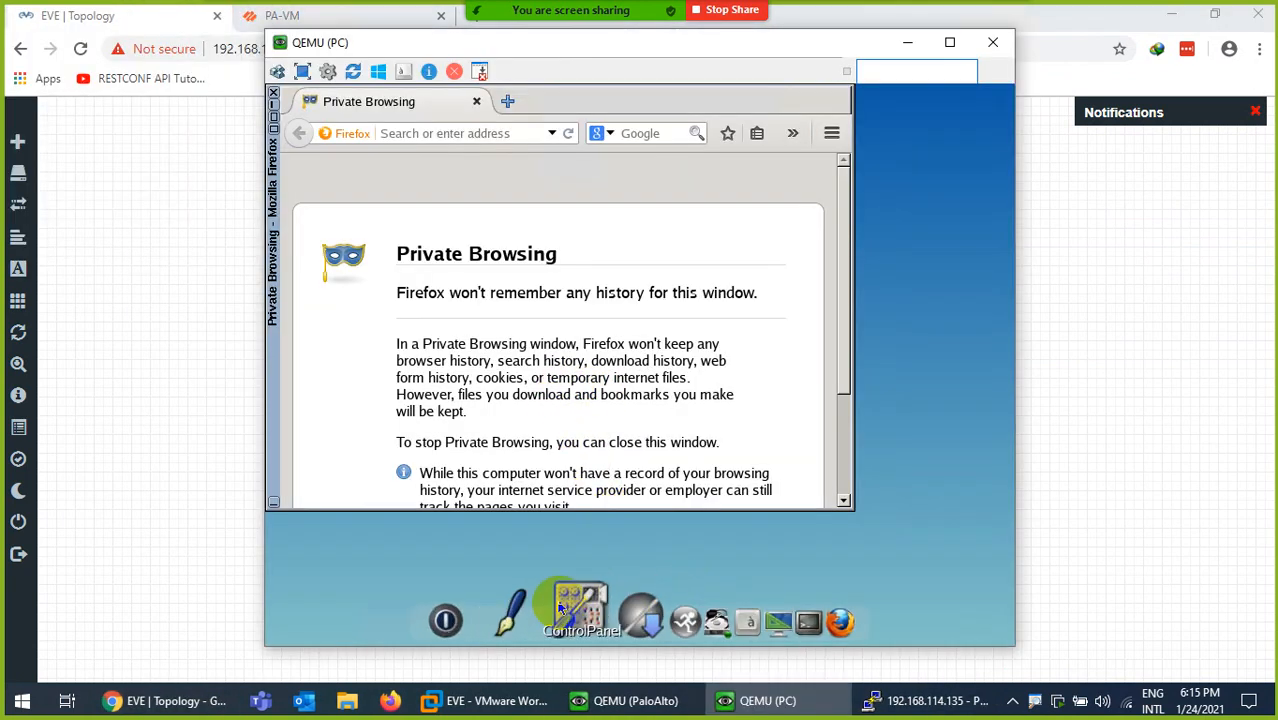
# - Set the PC's eth0 interface to obtain its address via DHCP
pyautogui.click(560, 606)
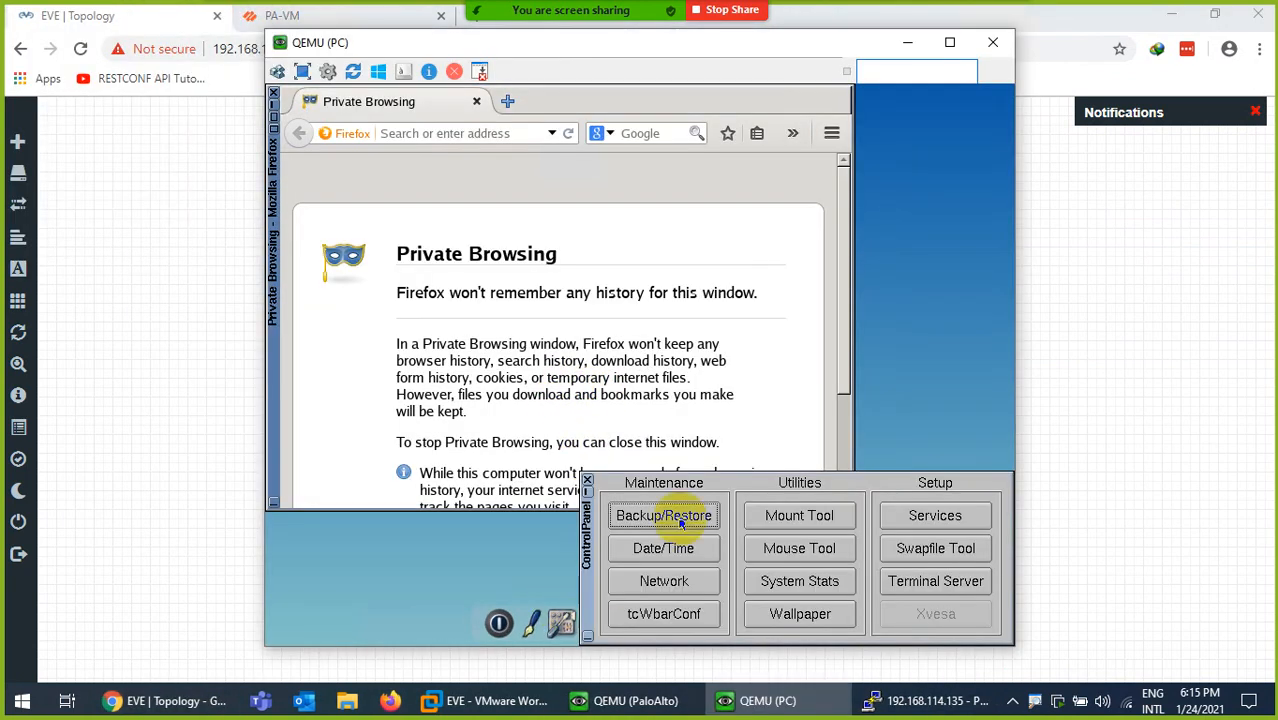
pyautogui.click(664, 584)
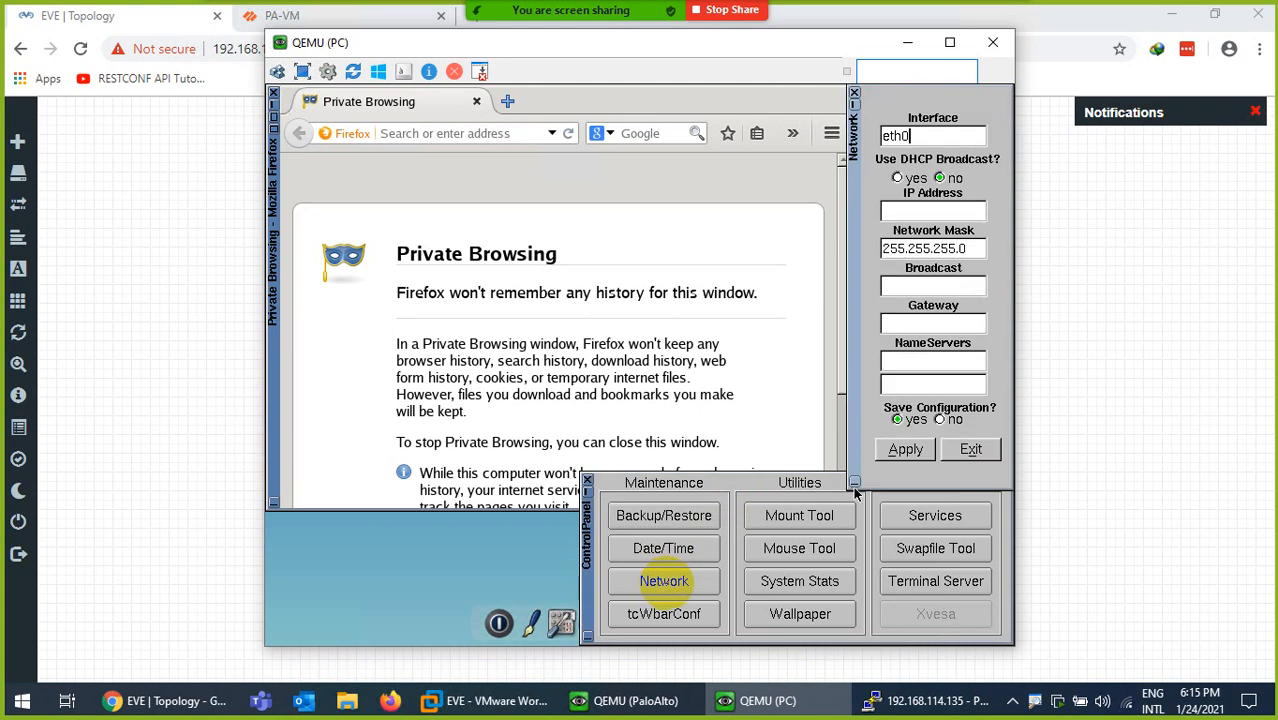
pyautogui.click(895, 178)
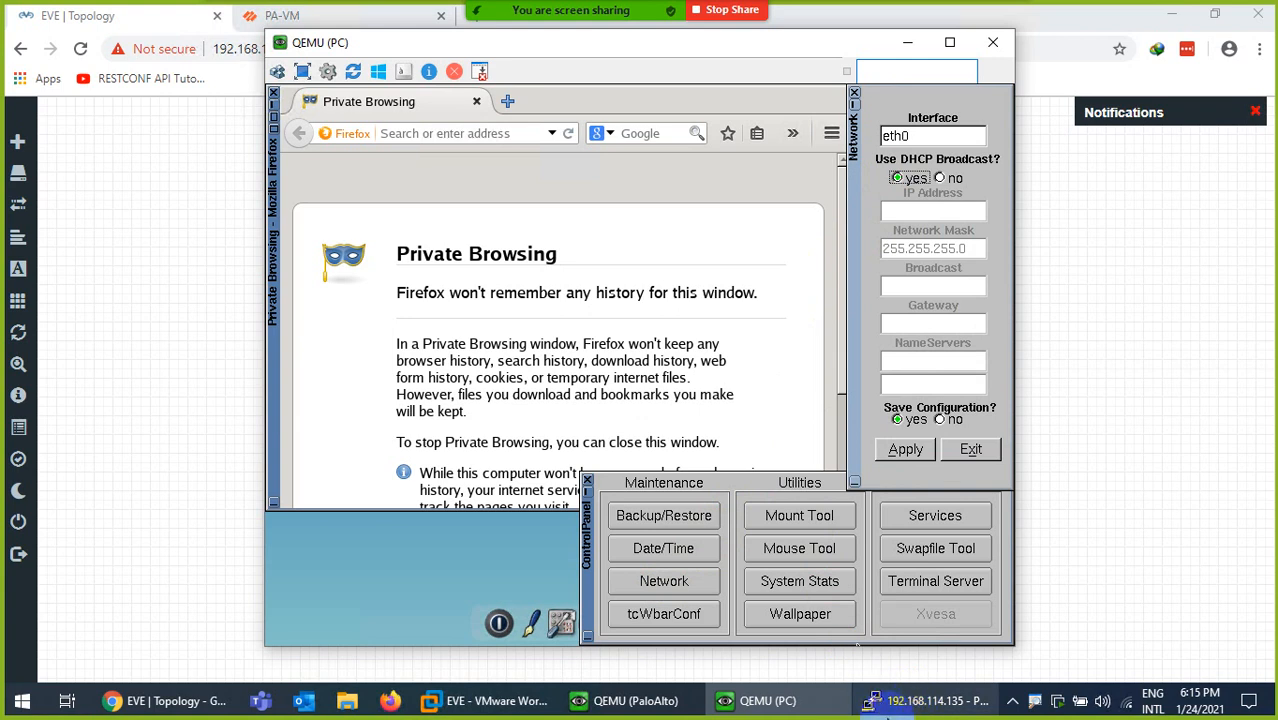
# - Check the firewall's sessions in PuTTY, which report No Active Sessions
pyautogui.click(935, 703)
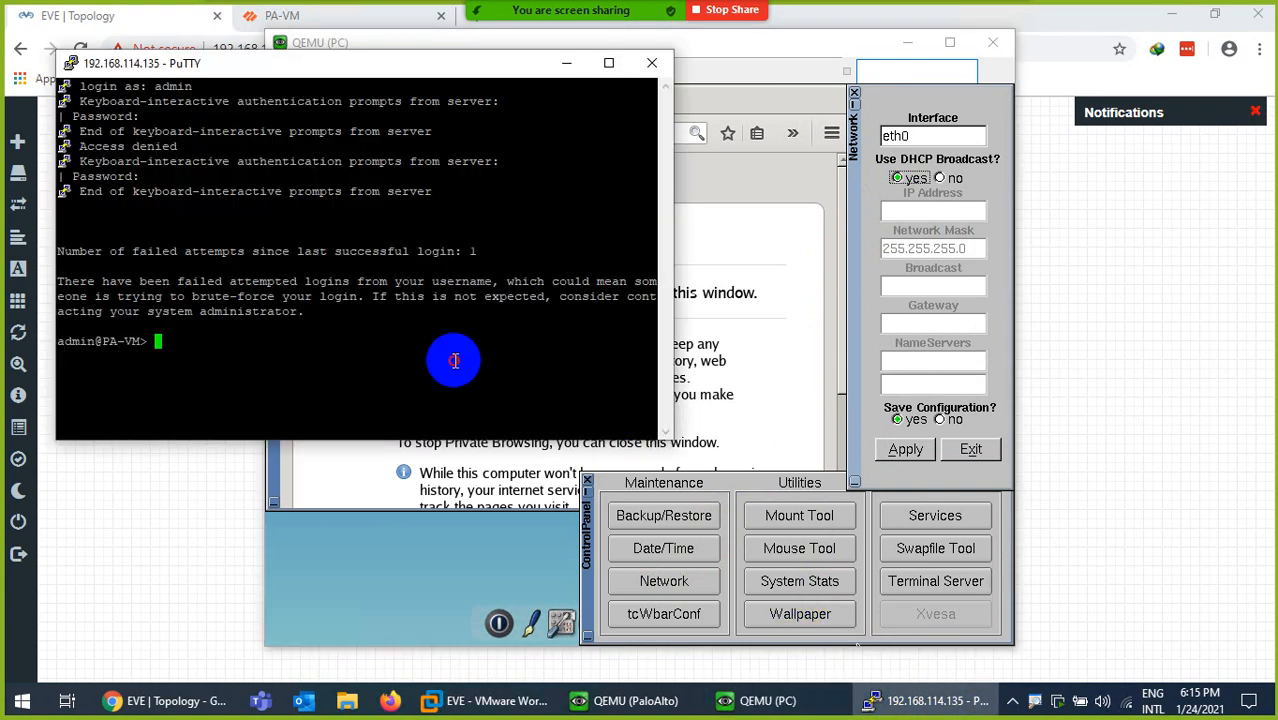
pyautogui.hotkey('ctrl', 'l')
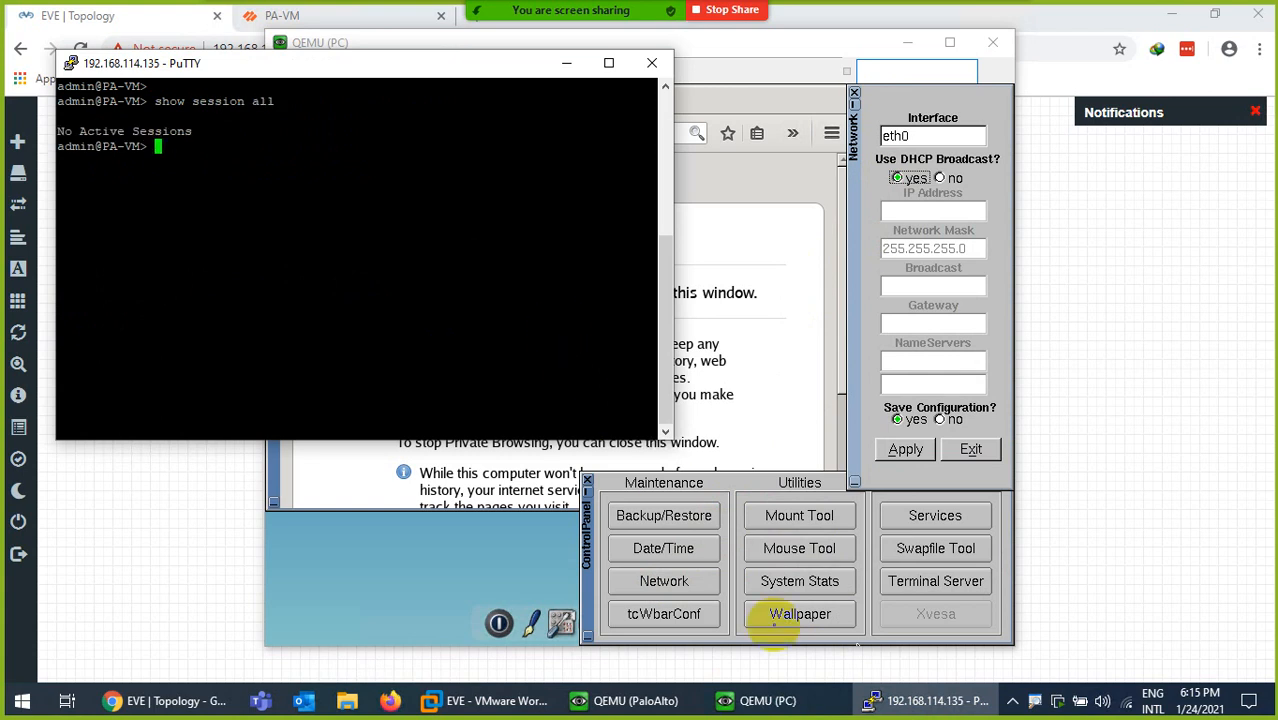
pyautogui.click(745, 628)
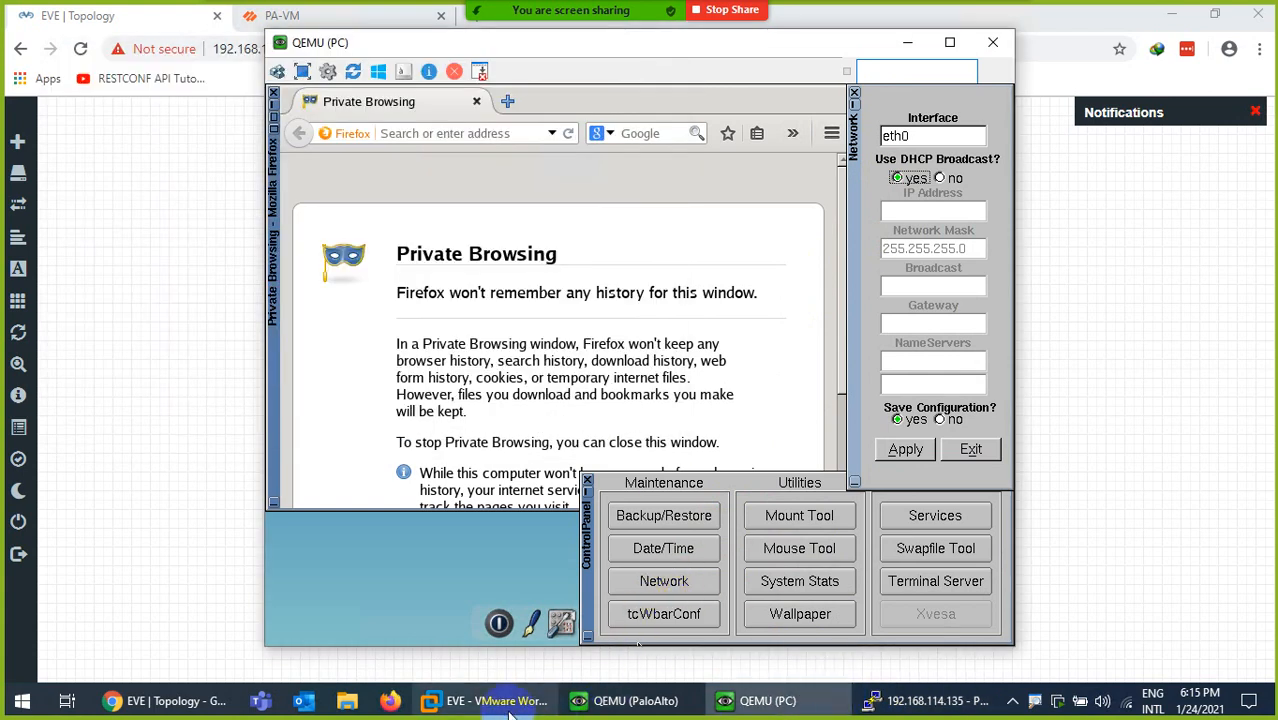
# - Open Monitor > Session Browser, dismiss Commit Status, and widen the Source column
pyautogui.click(200, 701)
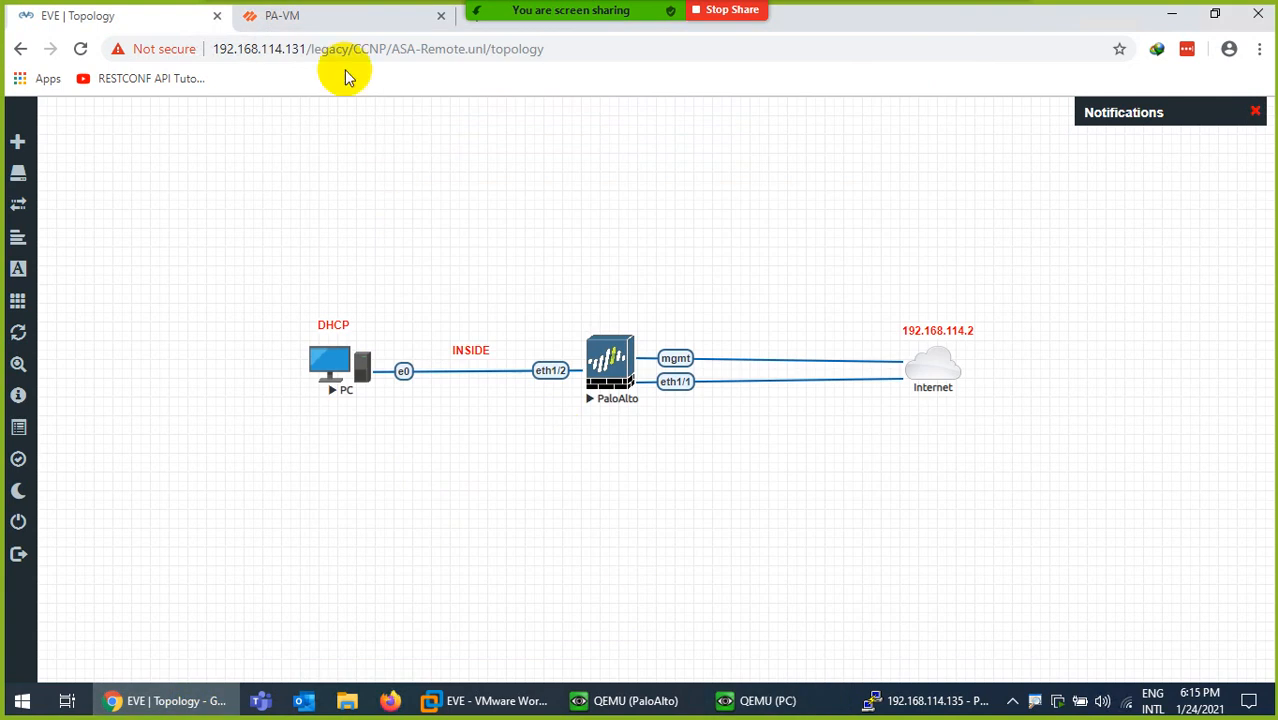
pyautogui.click(318, 16)
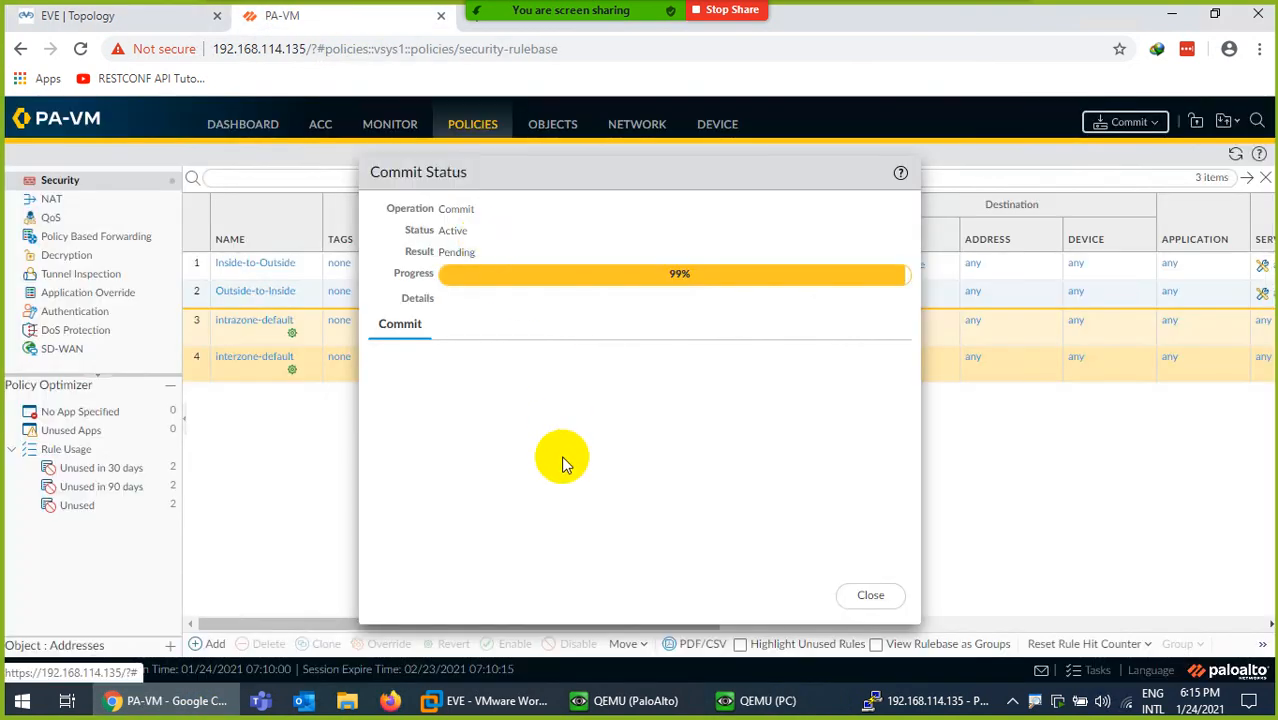
pyautogui.click(390, 125)
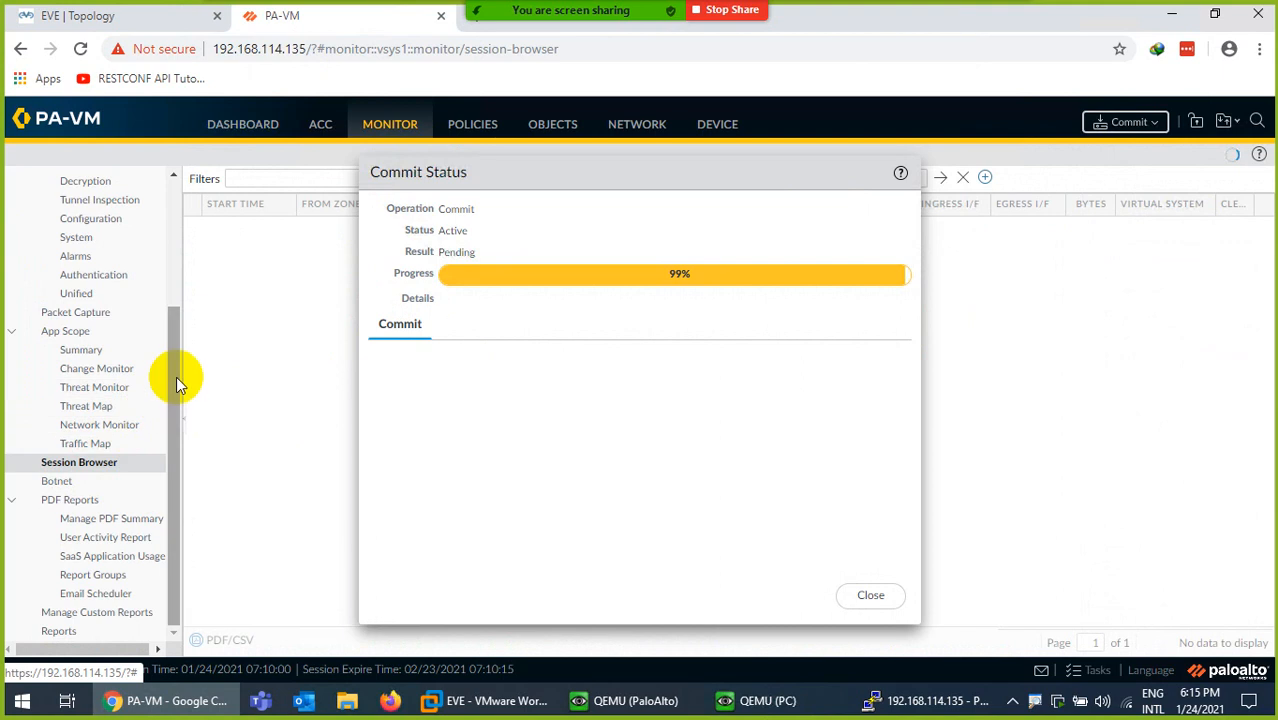
pyautogui.moveTo(176, 376); pyautogui.dragTo(190, 220)
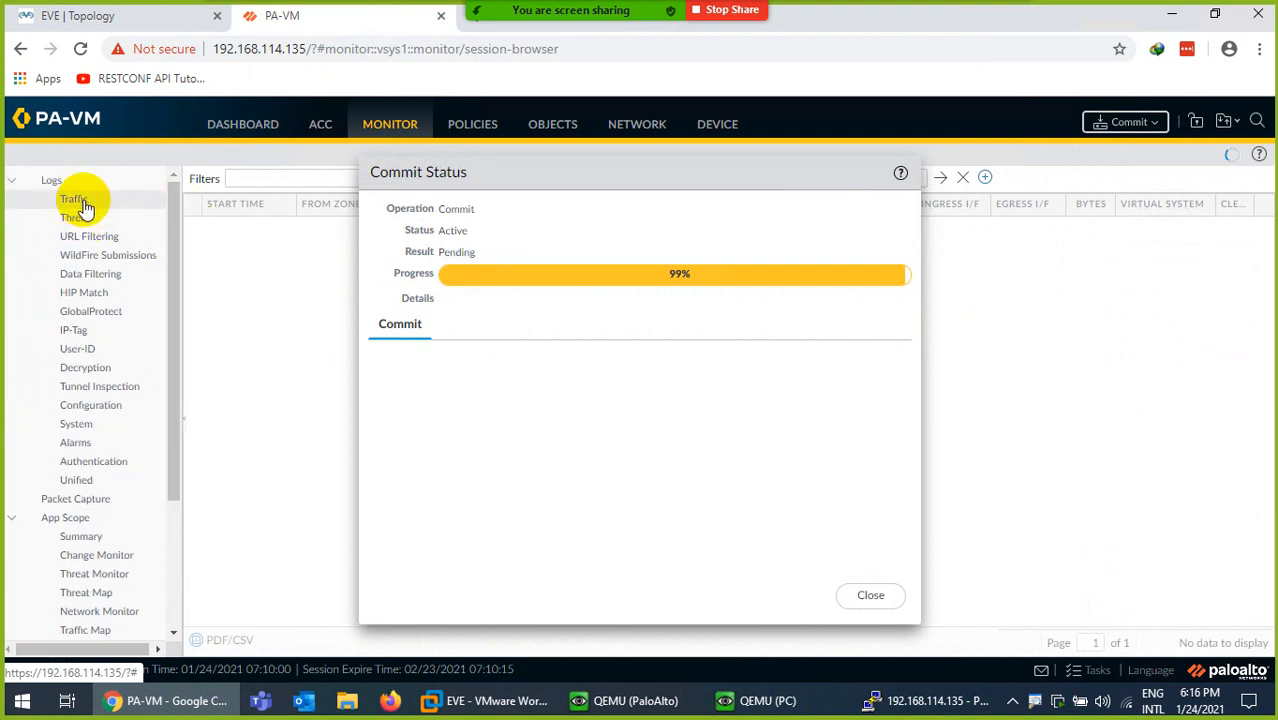
pyautogui.moveTo(167, 215); pyautogui.dragTo(167, 393)
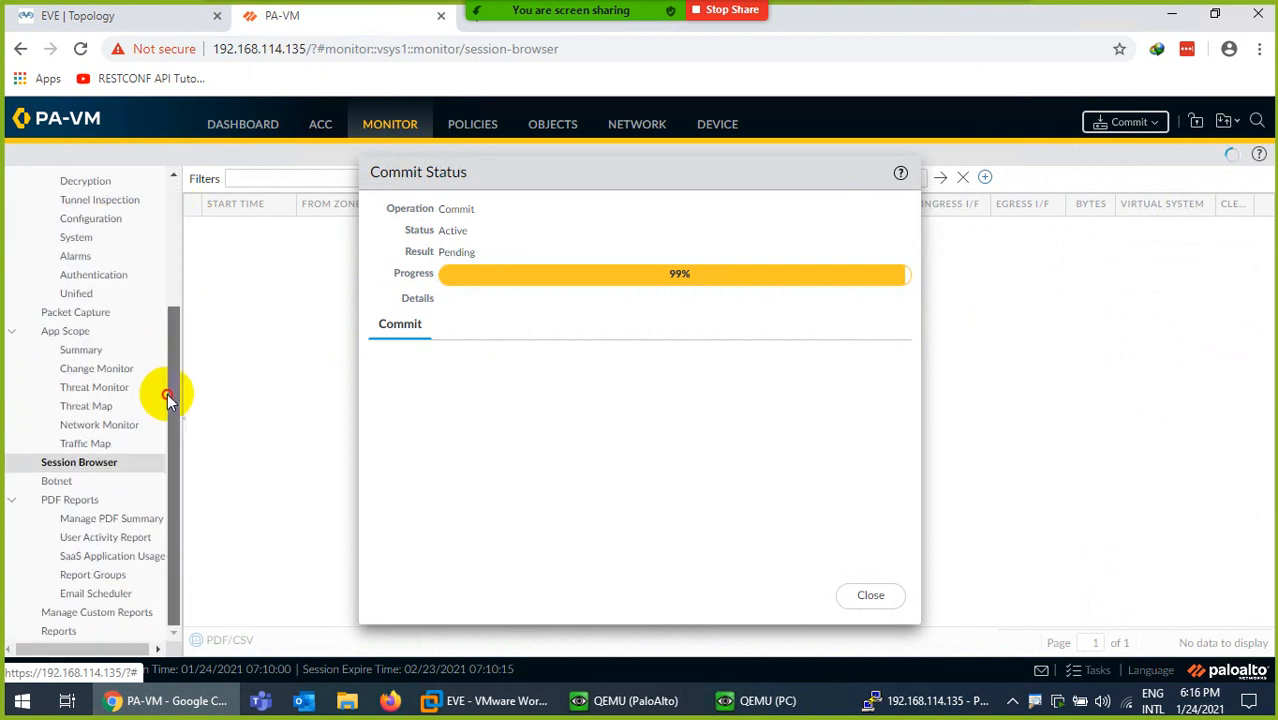
pyautogui.click(870, 597)
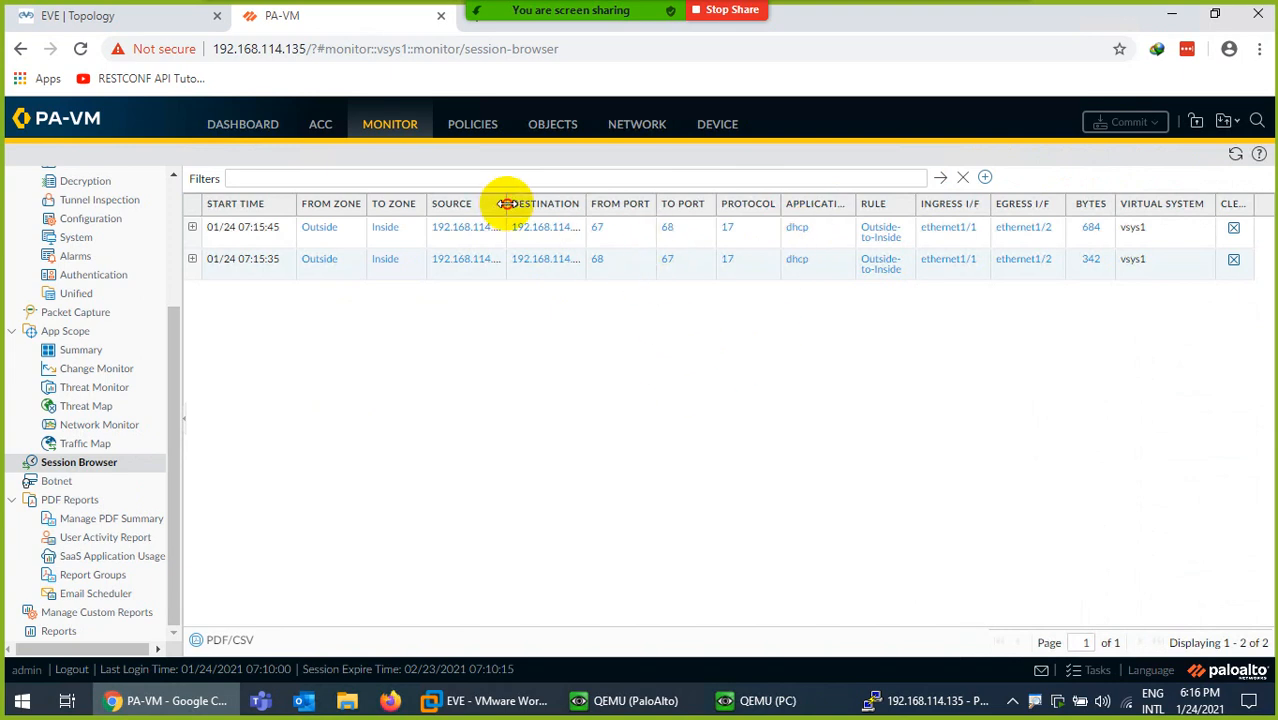
pyautogui.moveTo(507, 203); pyautogui.dragTo(577, 203)
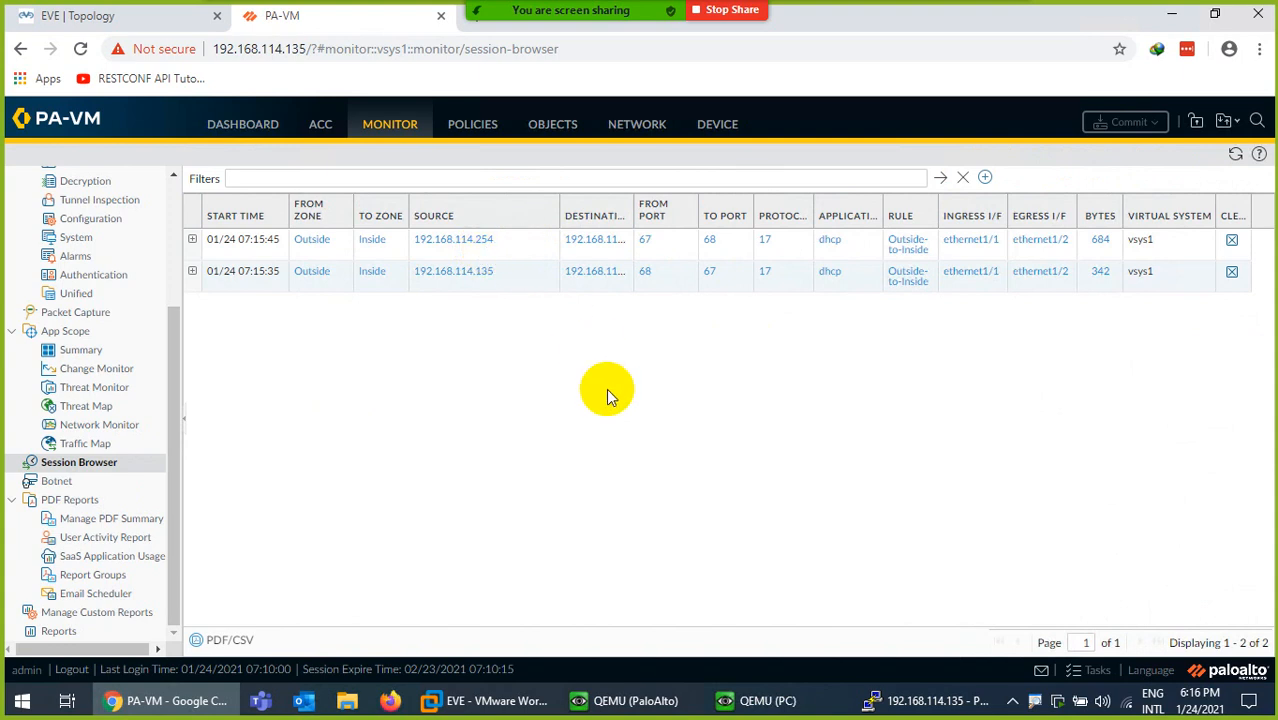
pyautogui.click(723, 702)
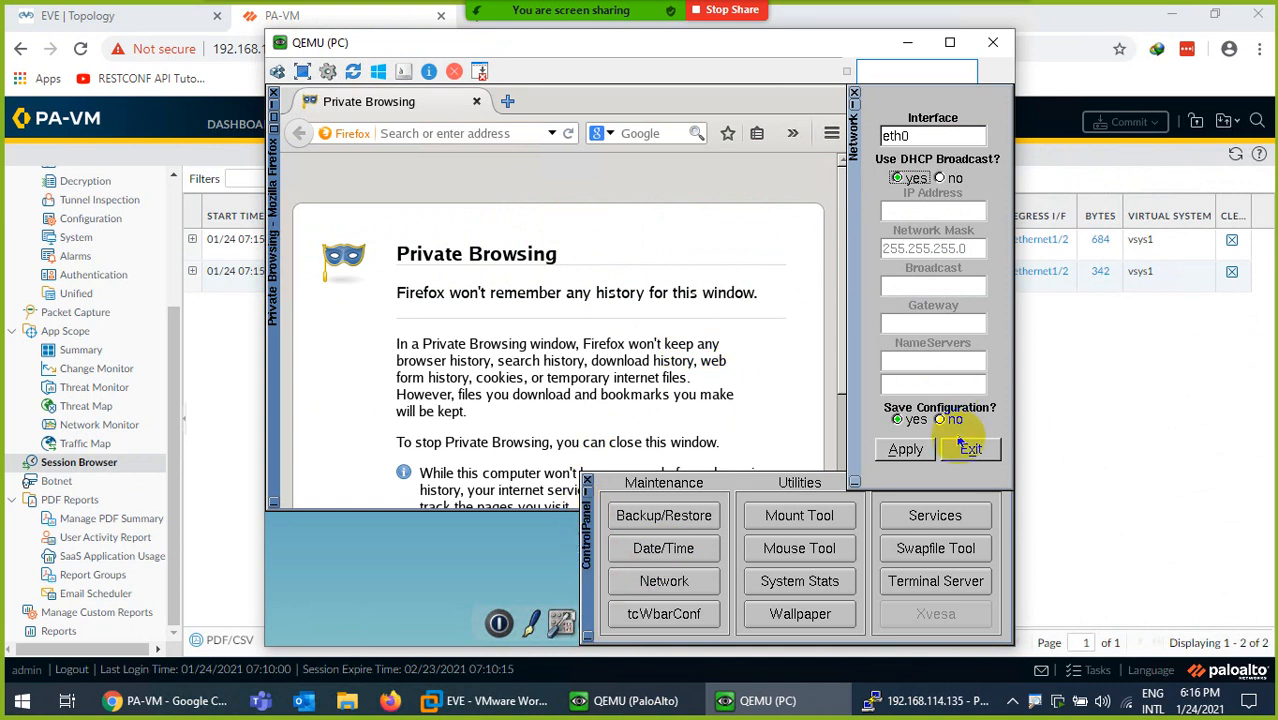
# - Apply the PC's DHCP network settings and close the Control Panel
pyautogui.click(906, 452)
pyautogui.click(971, 449)
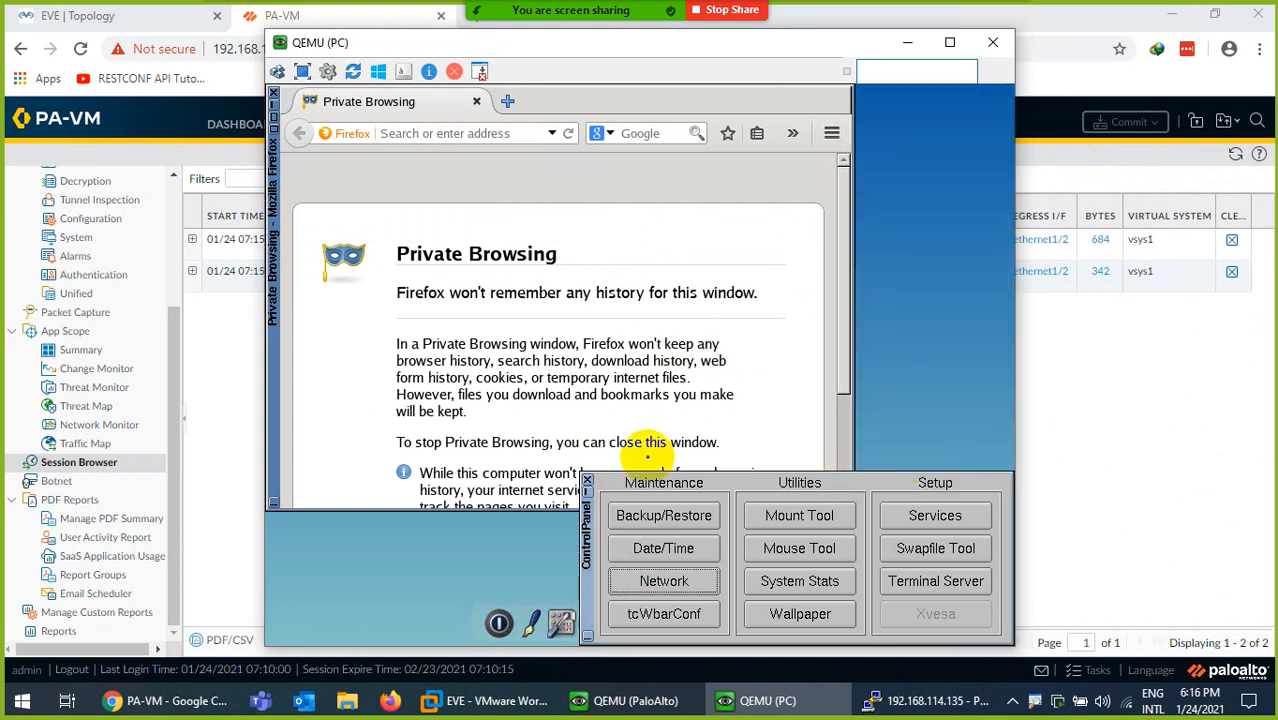
pyautogui.click(588, 483)
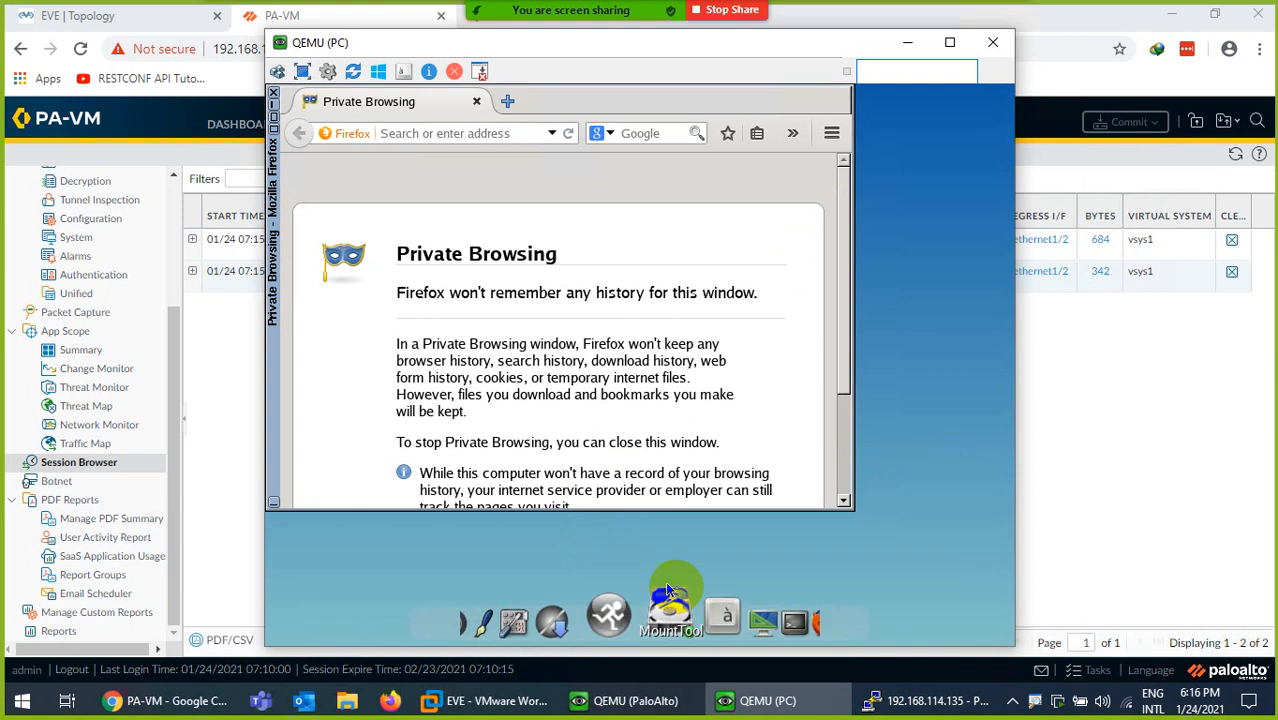
# - Run ifconfig in a PC terminal, confirming eth0 got 192.168.114.175
pyautogui.click(750, 607)
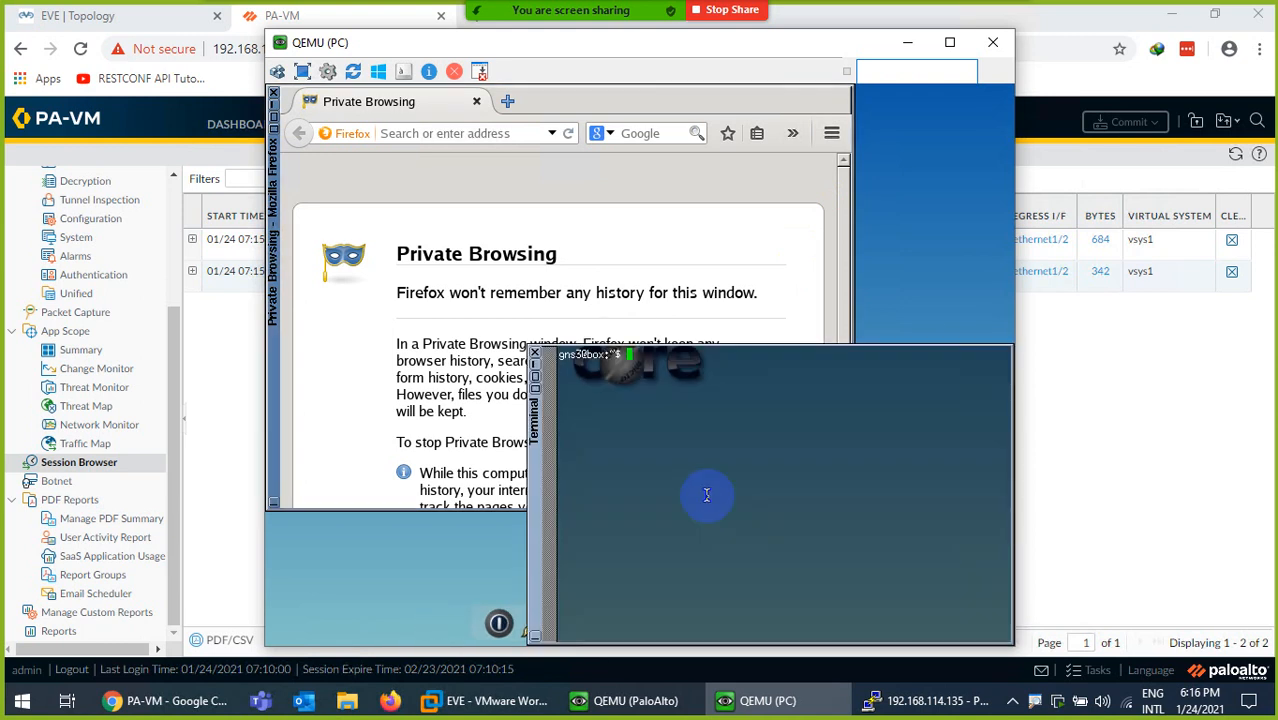
pyautogui.write('ifconfig')
pyautogui.press('Return')
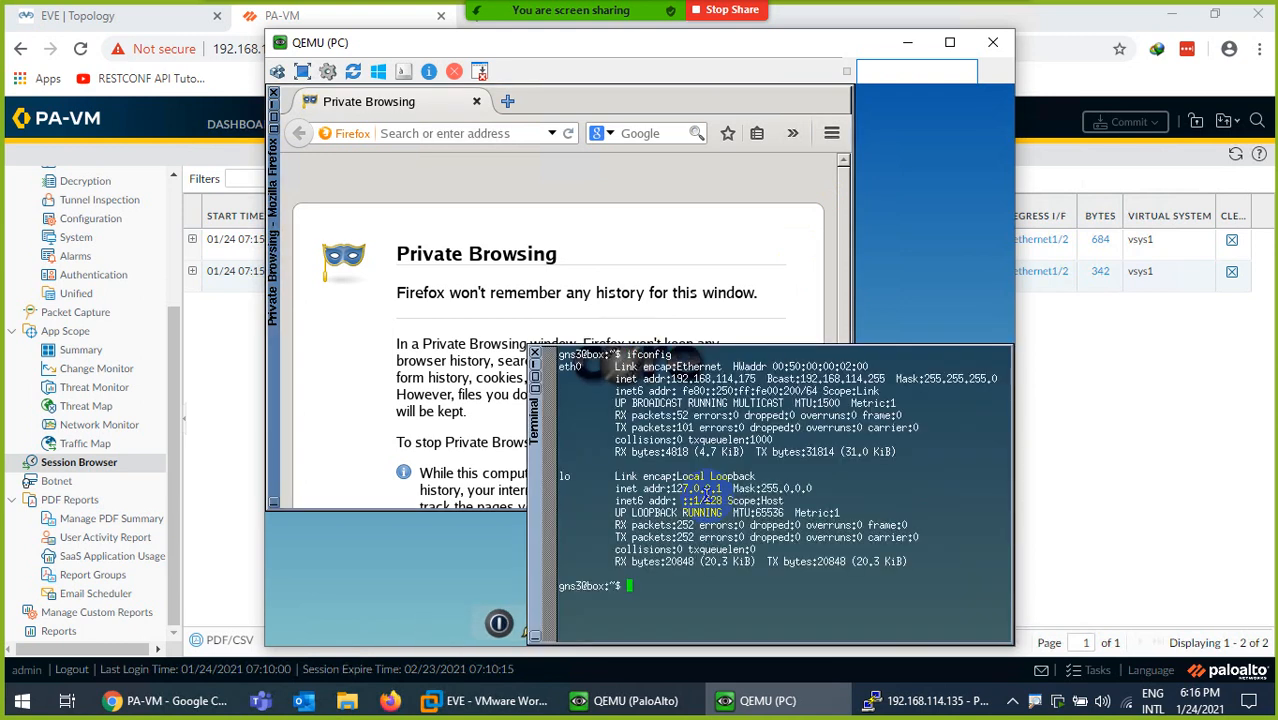
pyautogui.click(205, 700)
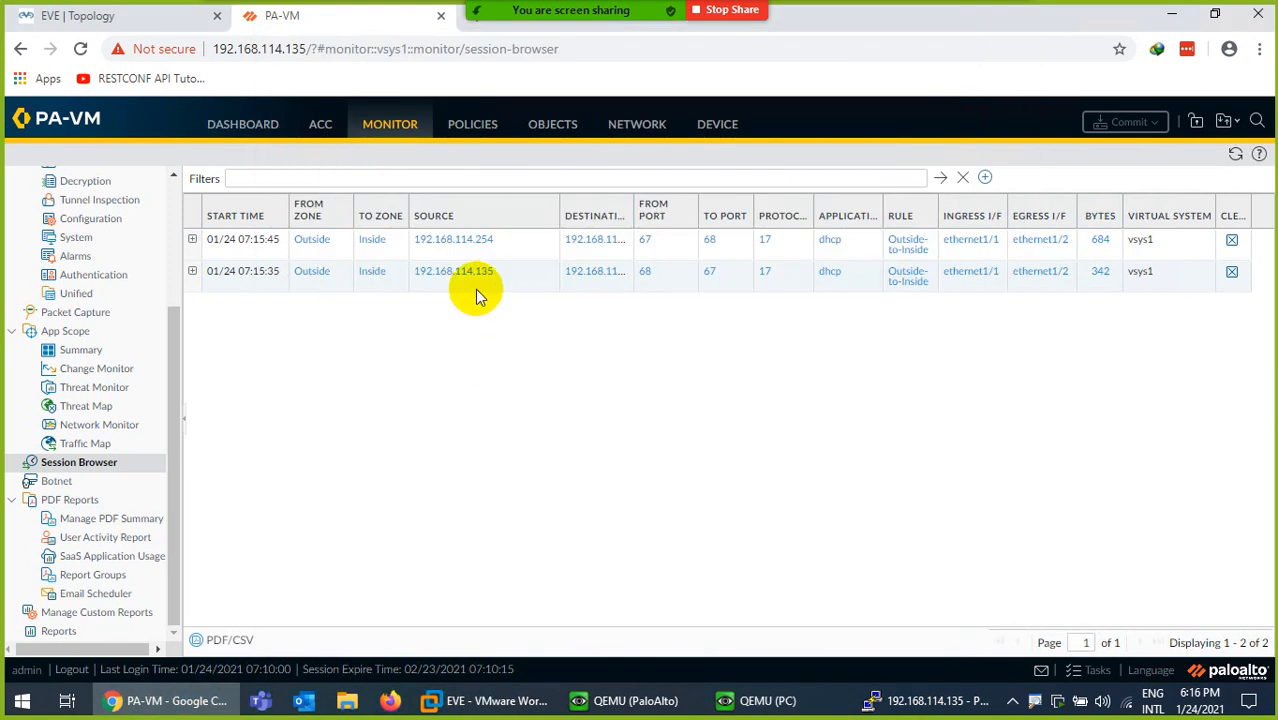
# - Refresh the Session Browser and expand the DHCP session to 192.168.114.175
pyautogui.click(1237, 153)
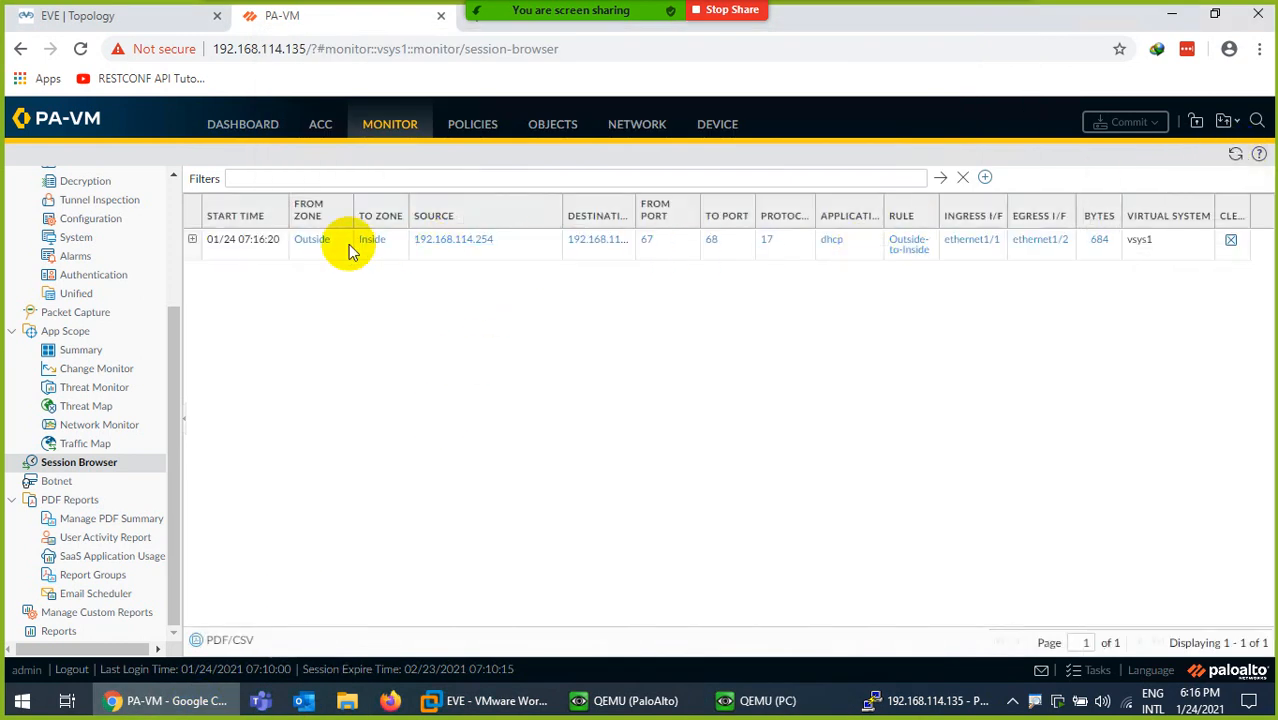
pyautogui.click(192, 239)
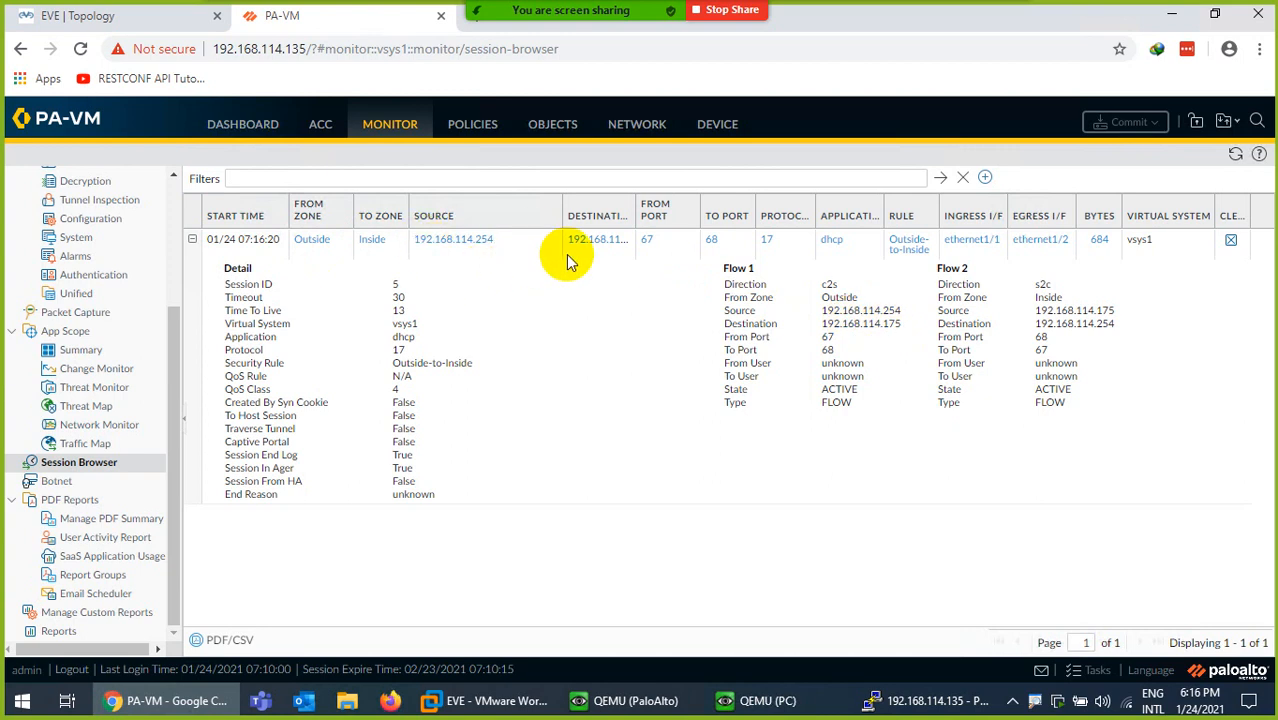
pyautogui.moveTo(710, 218); pyautogui.dragTo(700, 220)
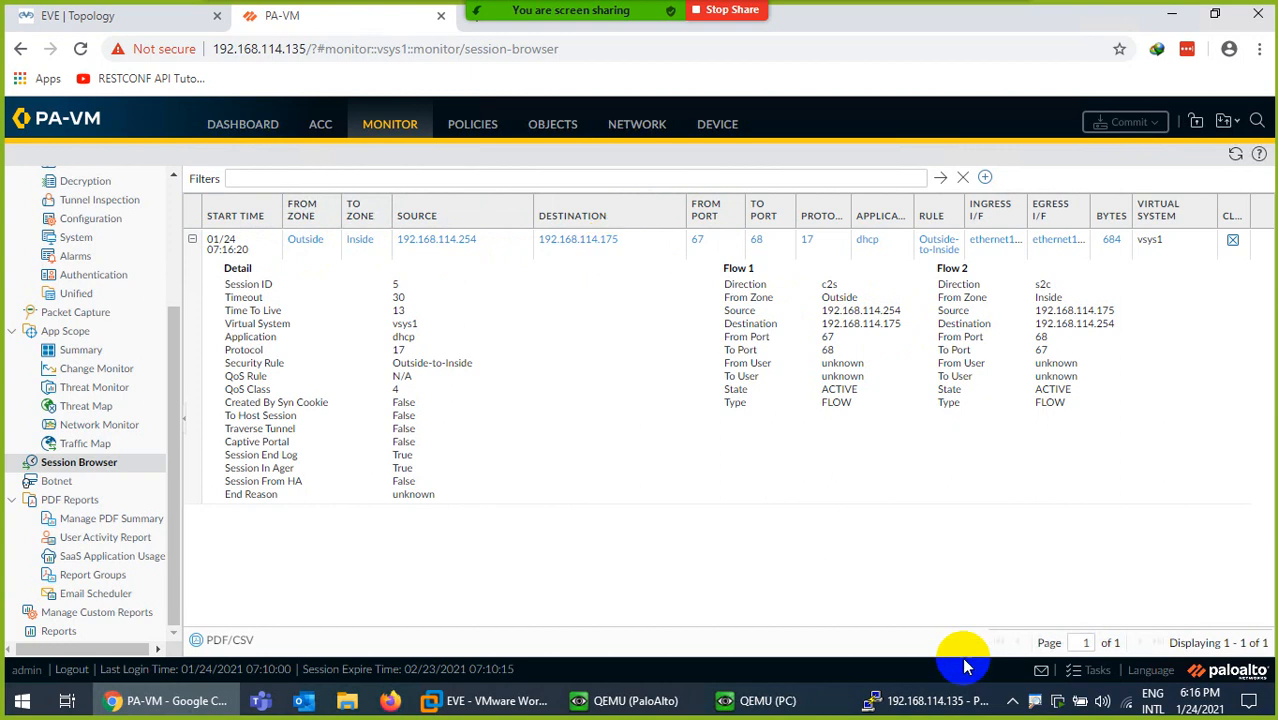
pyautogui.click(768, 700)
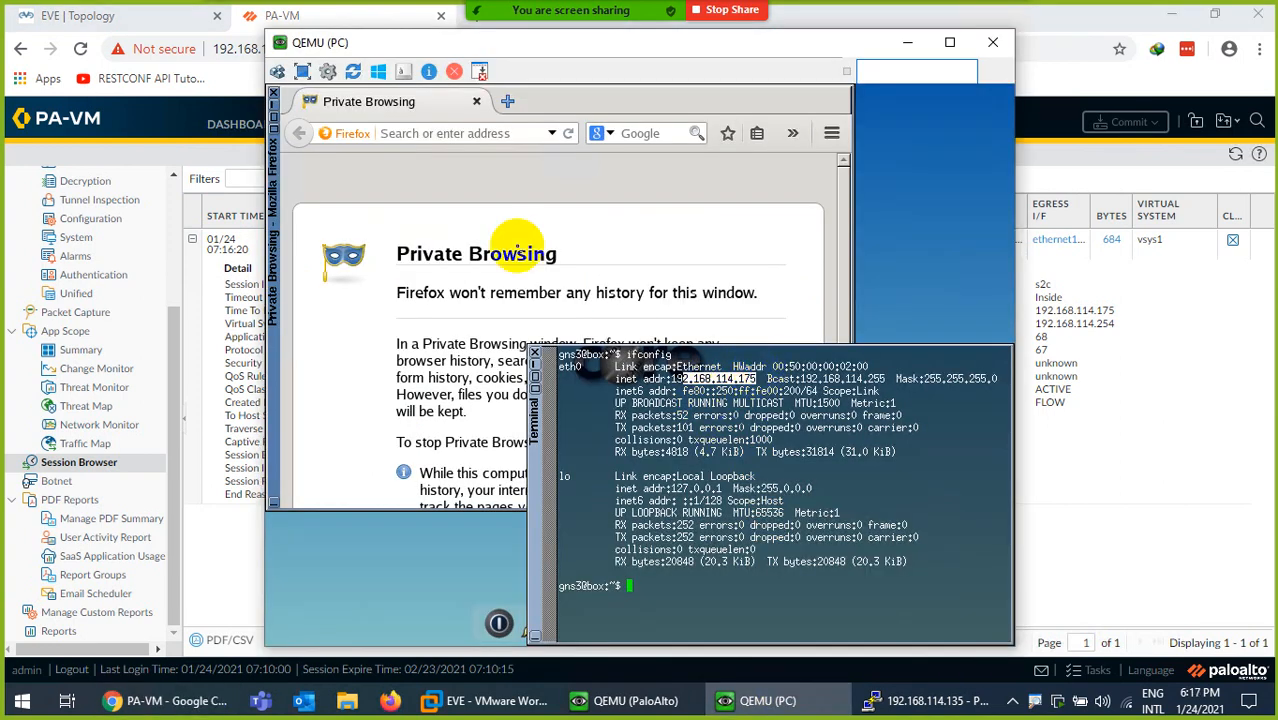
pyautogui.click(469, 133)
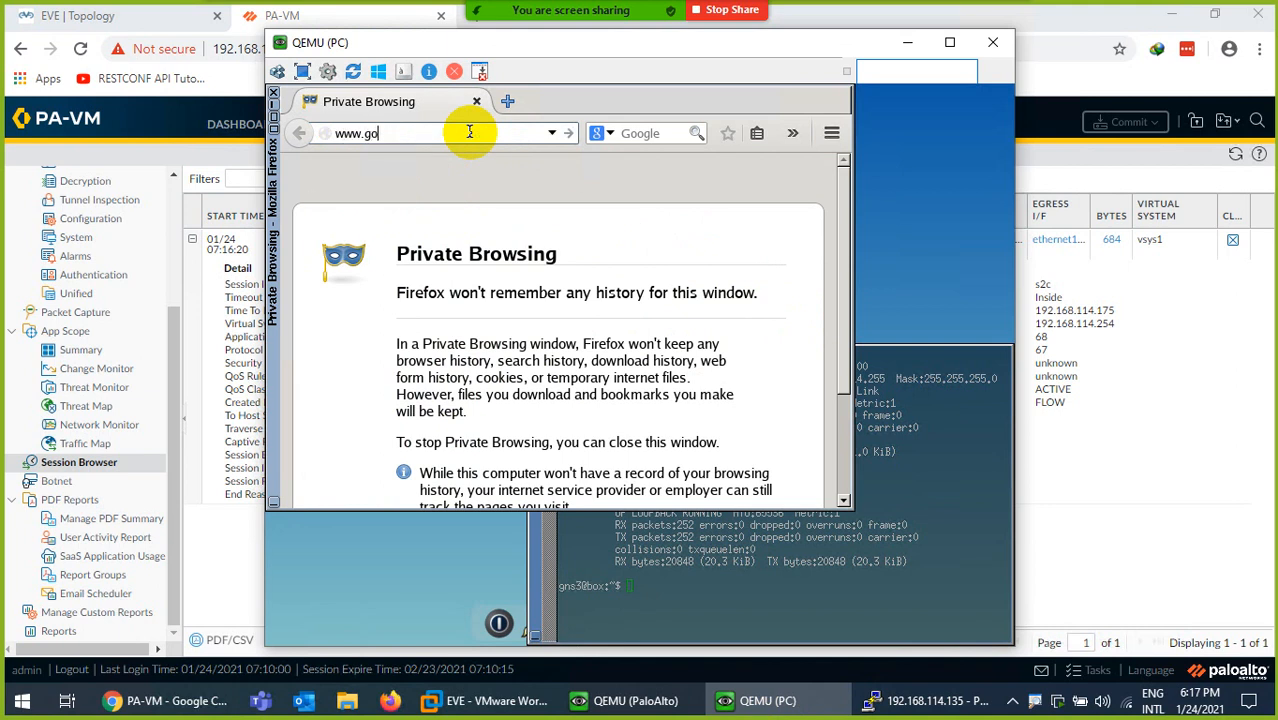
pyautogui.write('www.google.com')
pyautogui.press('Return')
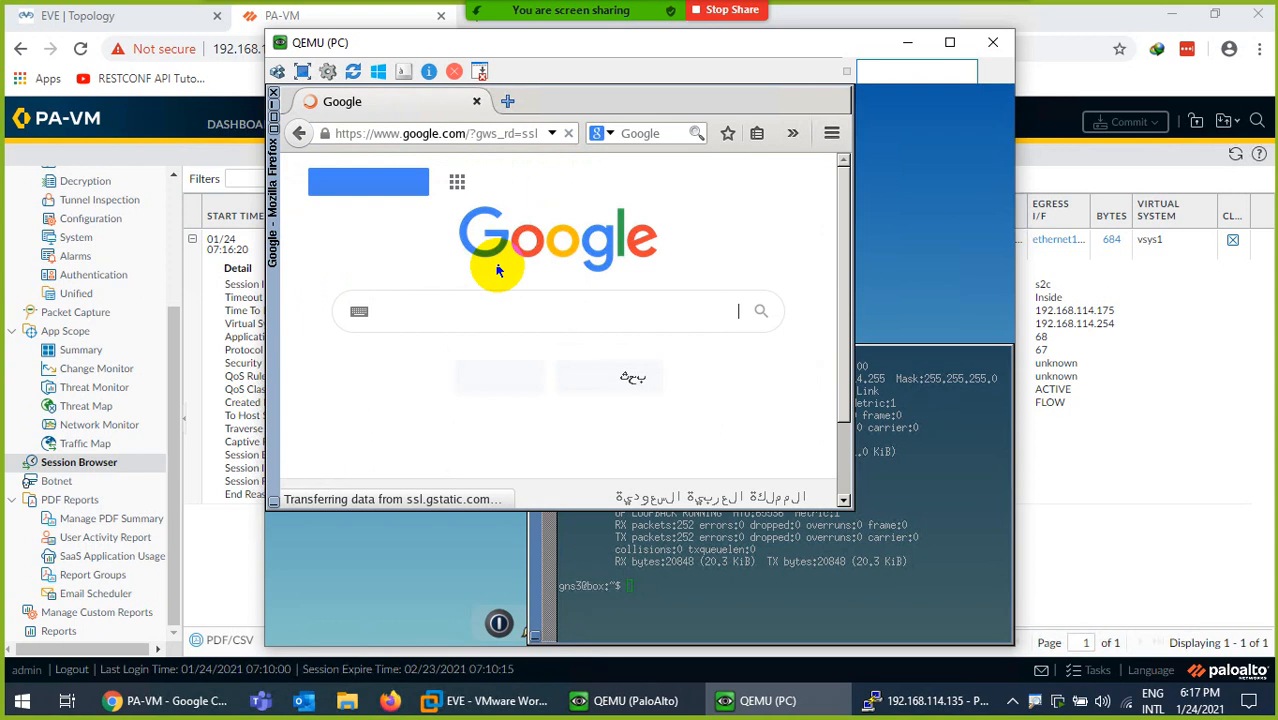
pyautogui.click(482, 426)
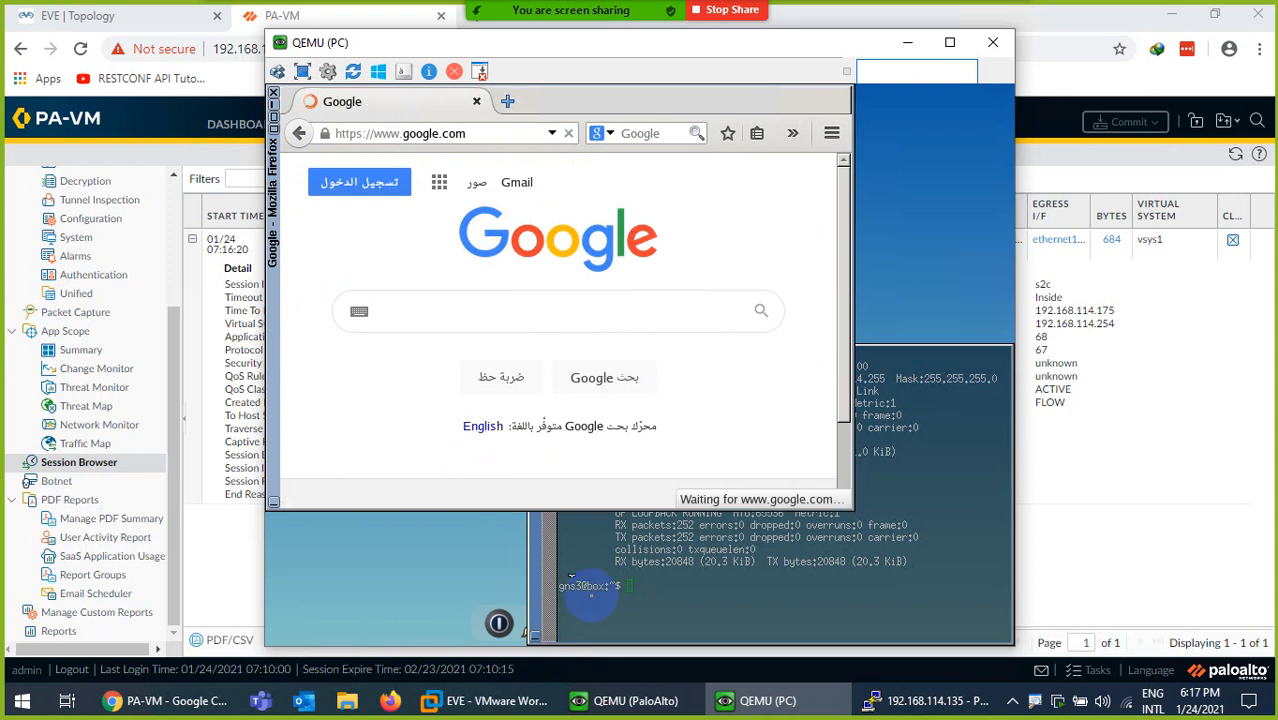
# - Refresh the firewall's Session Browser to see 30 Inside-to-Outside web and DNS sessions
pyautogui.click(750, 700)
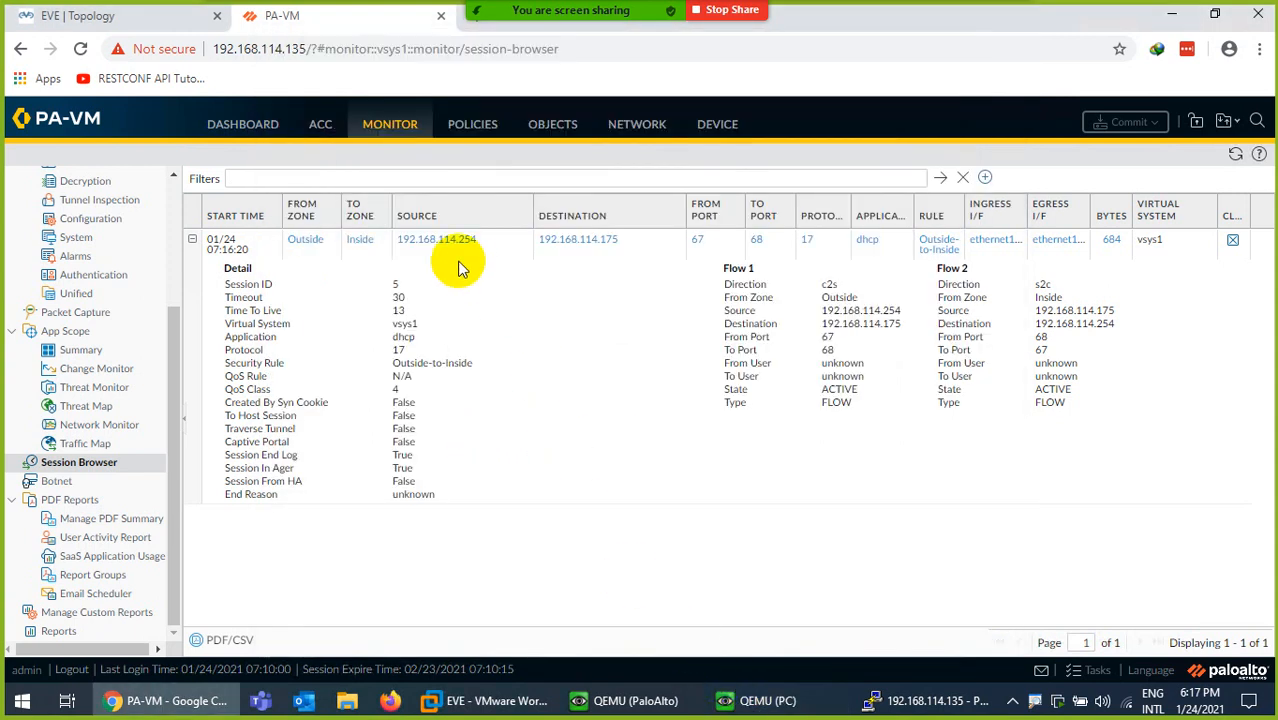
pyautogui.click(1234, 152)
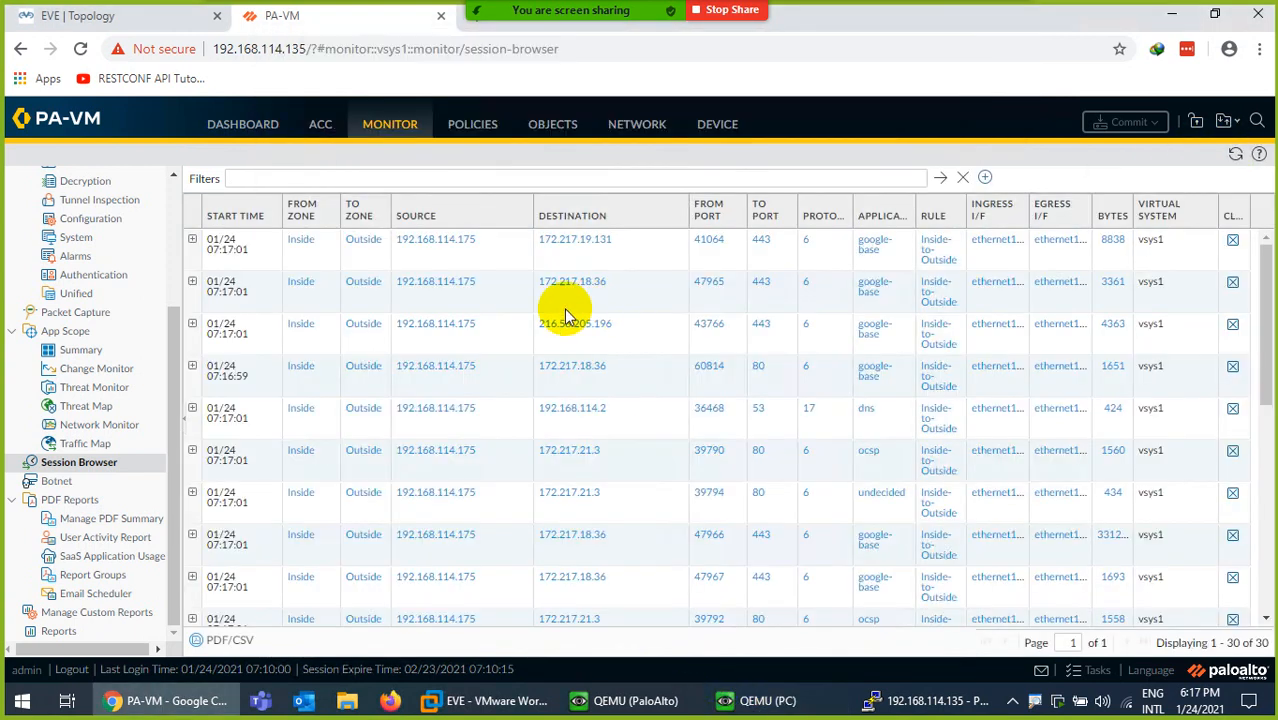
pyautogui.scroll(-5, 884, 442)
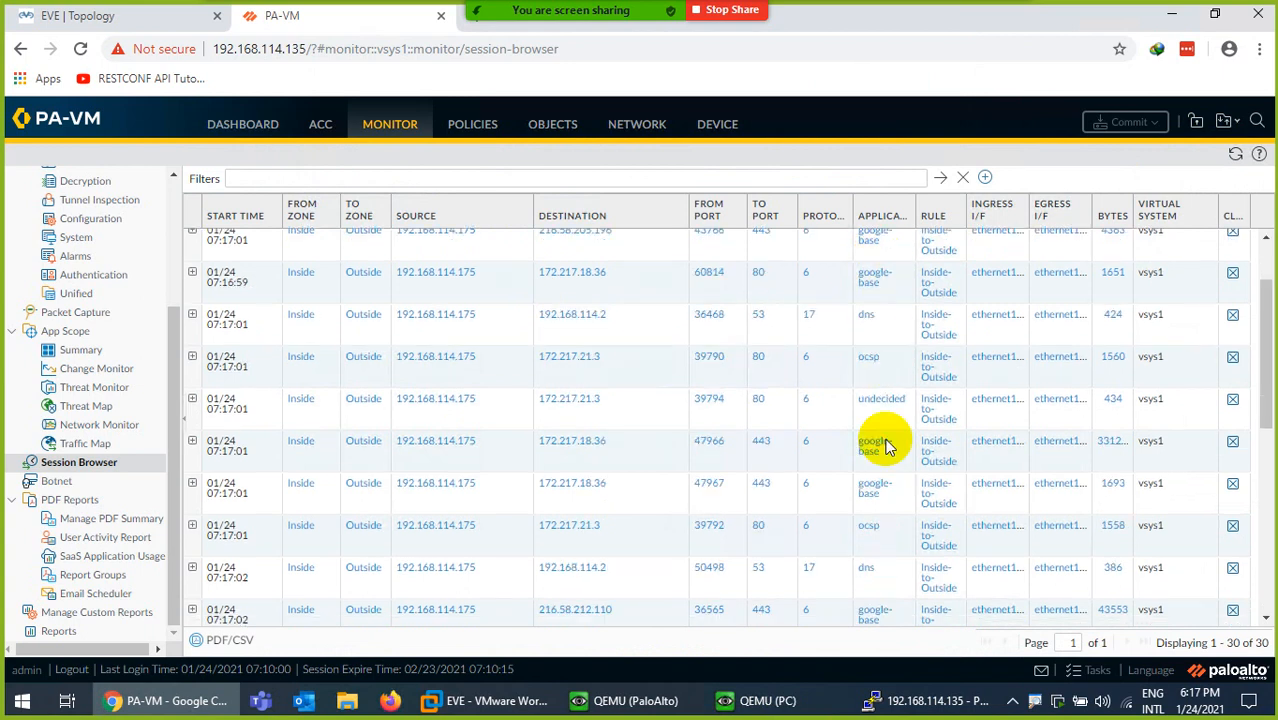
pyautogui.click(915, 699)
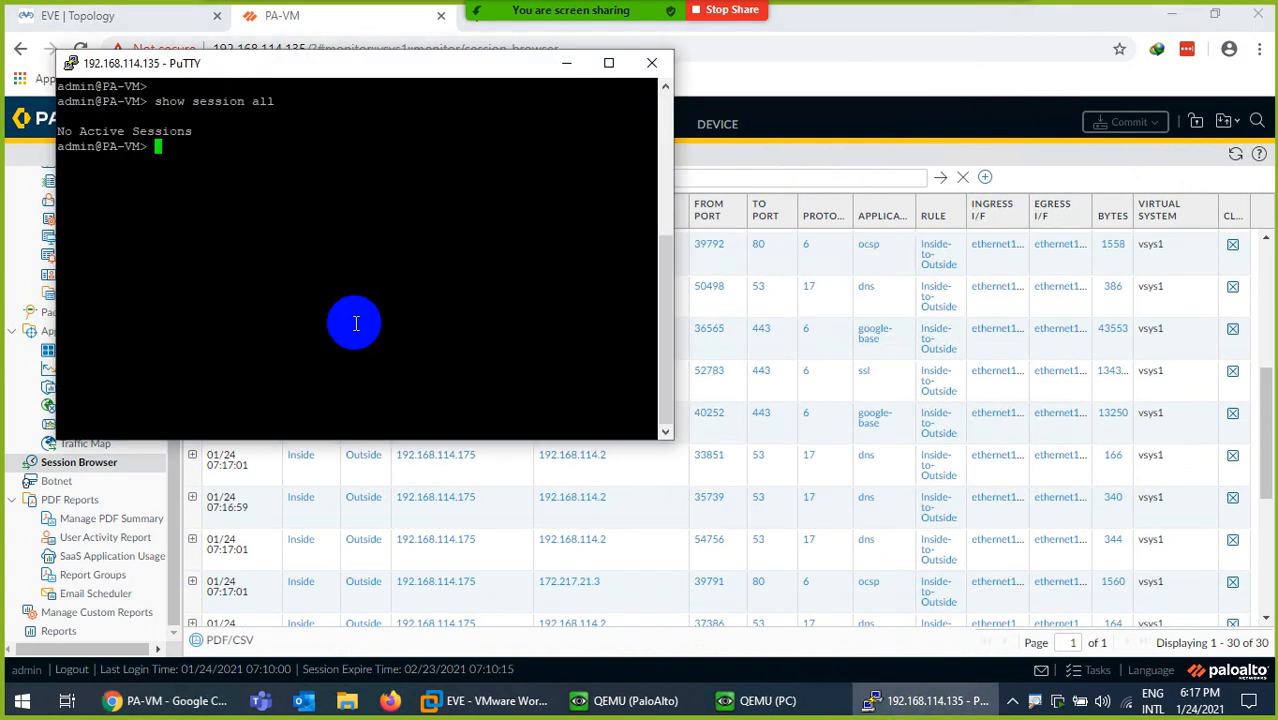
# - Rerun the session listing and highlight google-base and the PC's address in the ocsp session
pyautogui.press('Up')
pyautogui.press('Return')
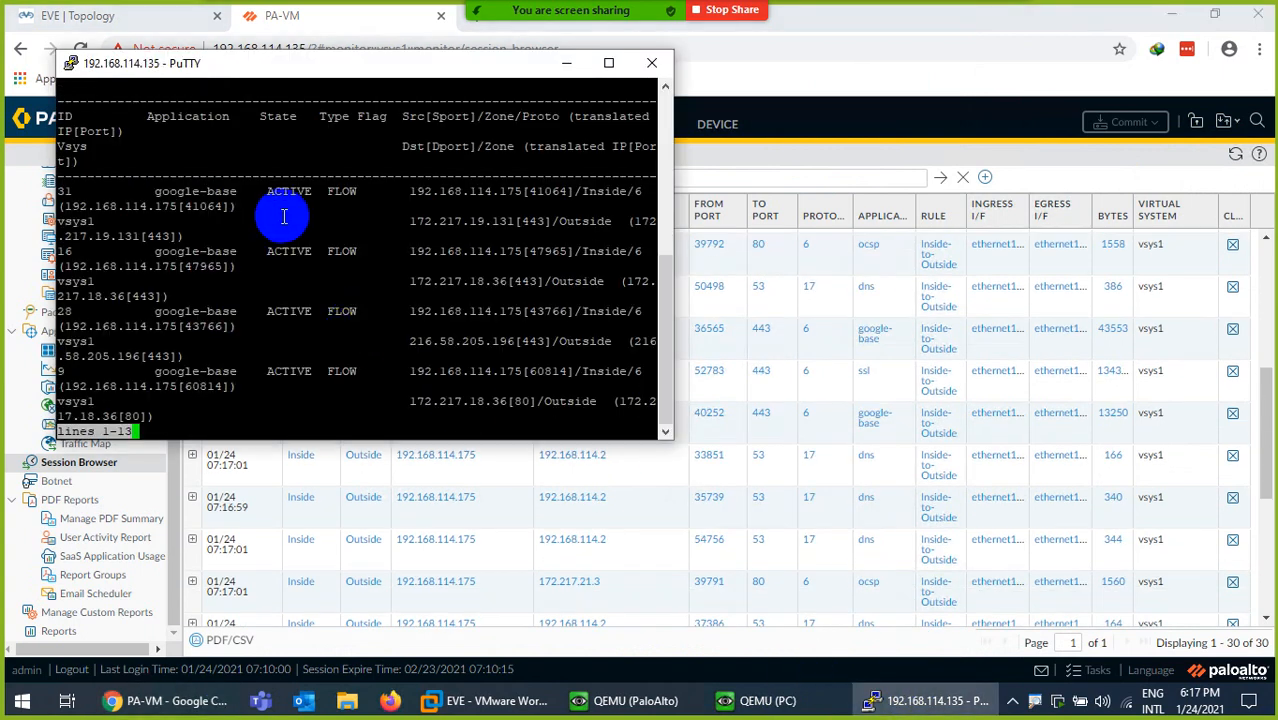
pyautogui.moveTo(140, 191); pyautogui.dragTo(207, 191)
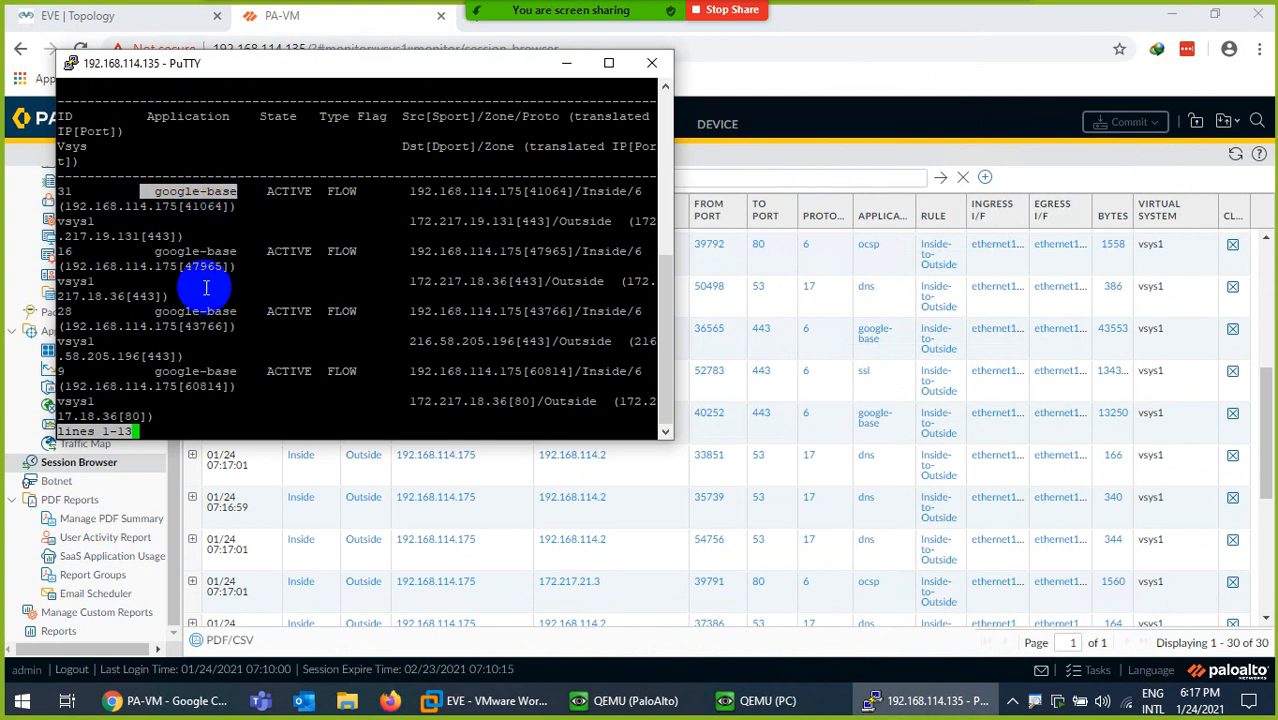
pyautogui.press('space')
pyautogui.press('space')
pyautogui.press('space')
pyautogui.press('space')
pyautogui.press('space')
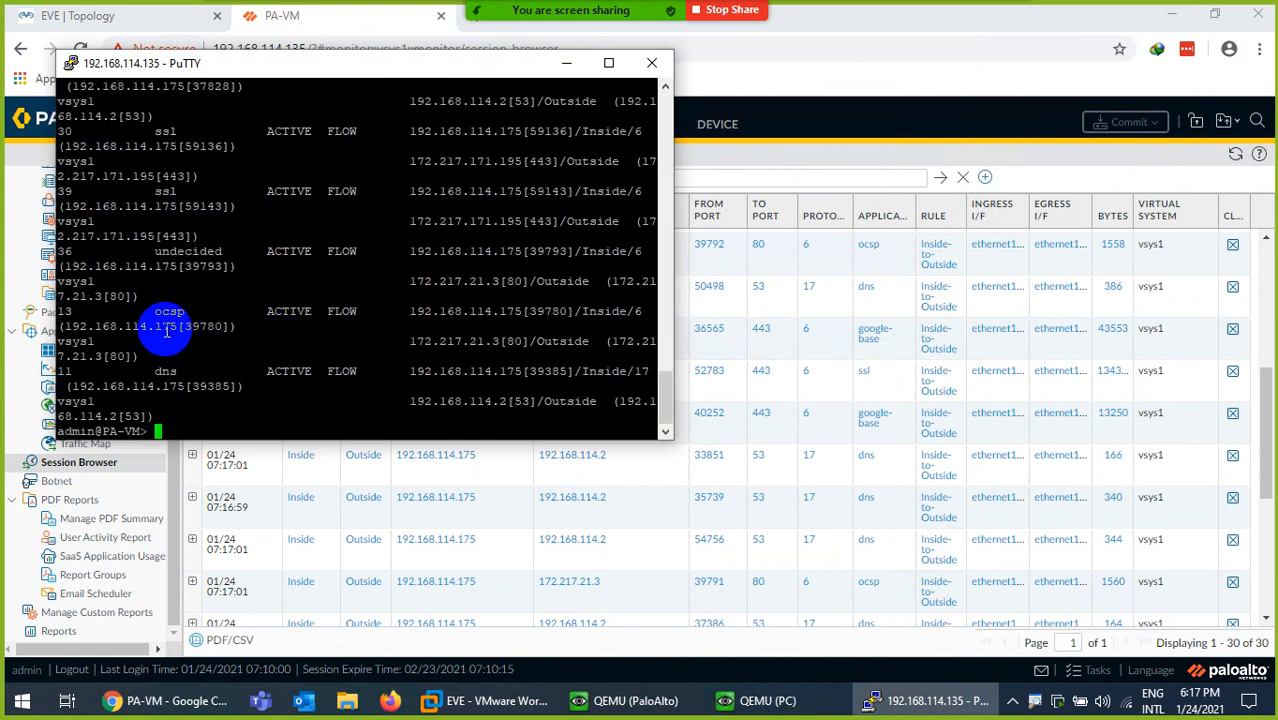
pyautogui.moveTo(174, 326); pyautogui.dragTo(88, 326)
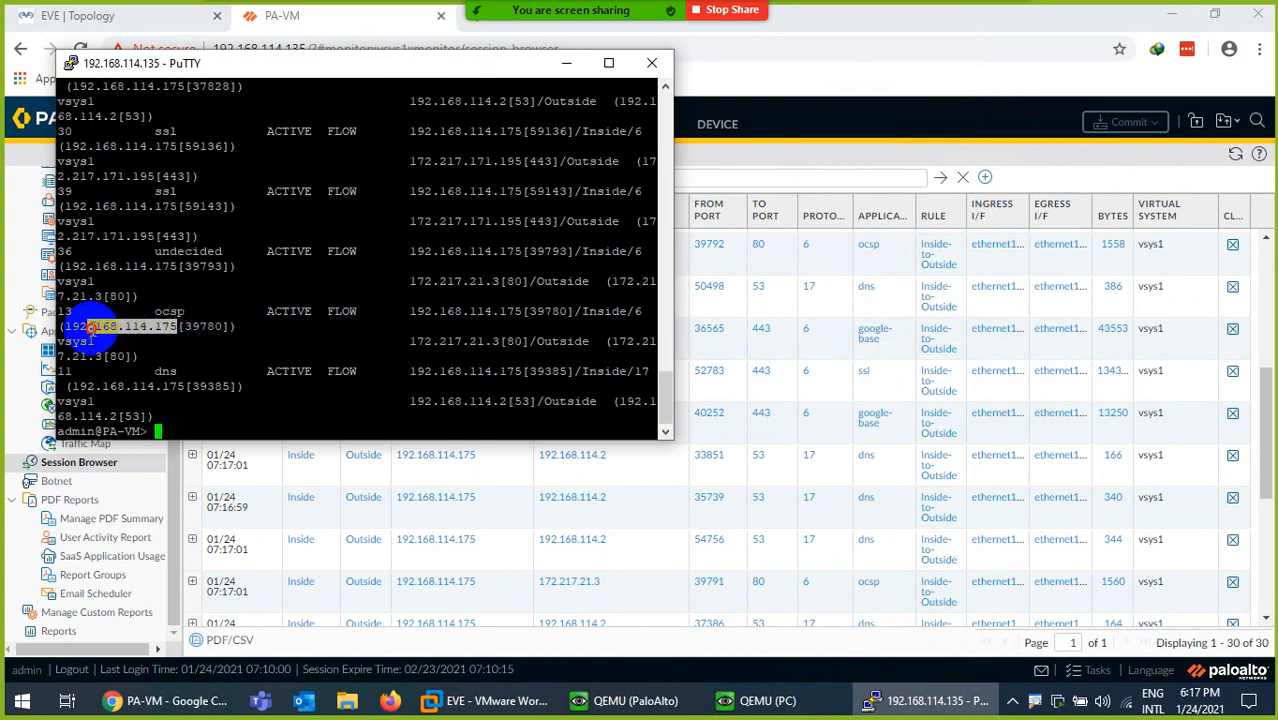
# - Run 'show session all' full-screen and highlight the 192.168.114.175 flow's addresses and ports
pyautogui.click(606, 63)
pyautogui.press('Return')
pyautogui.press('Return')
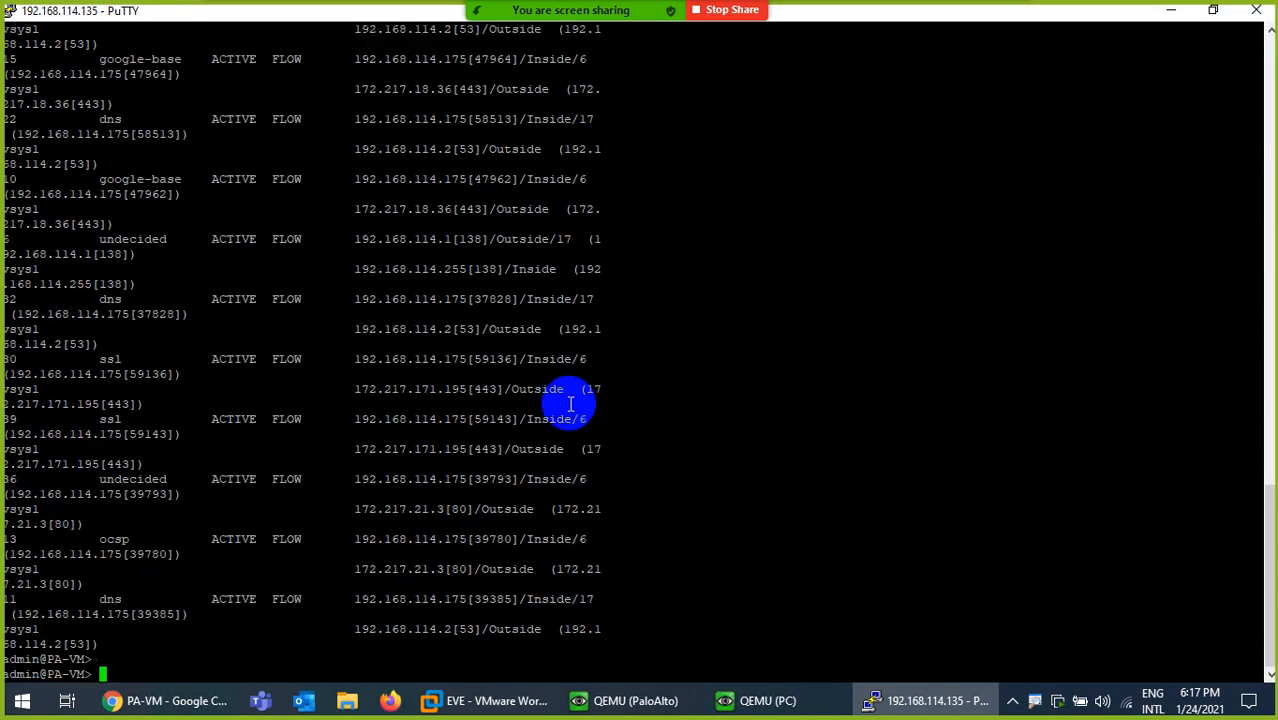
pyautogui.press('Up')
pyautogui.press('Return')
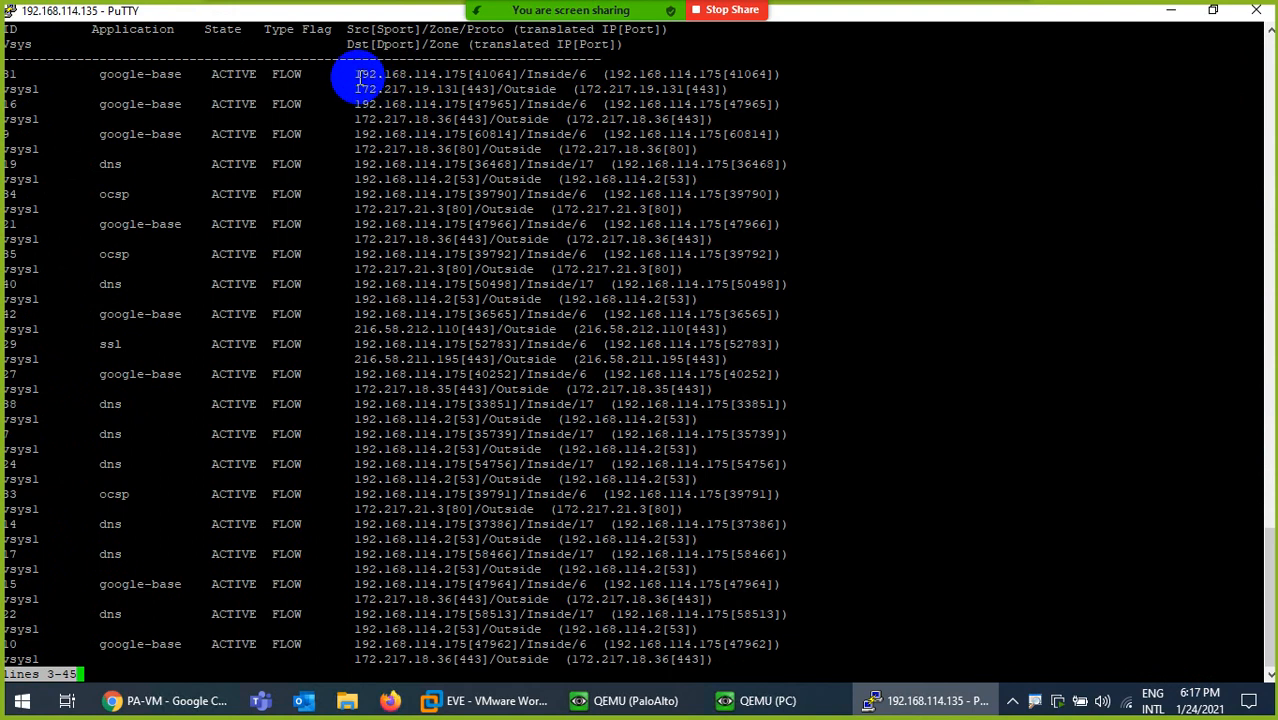
pyautogui.moveTo(350, 74); pyautogui.dragTo(568, 74)
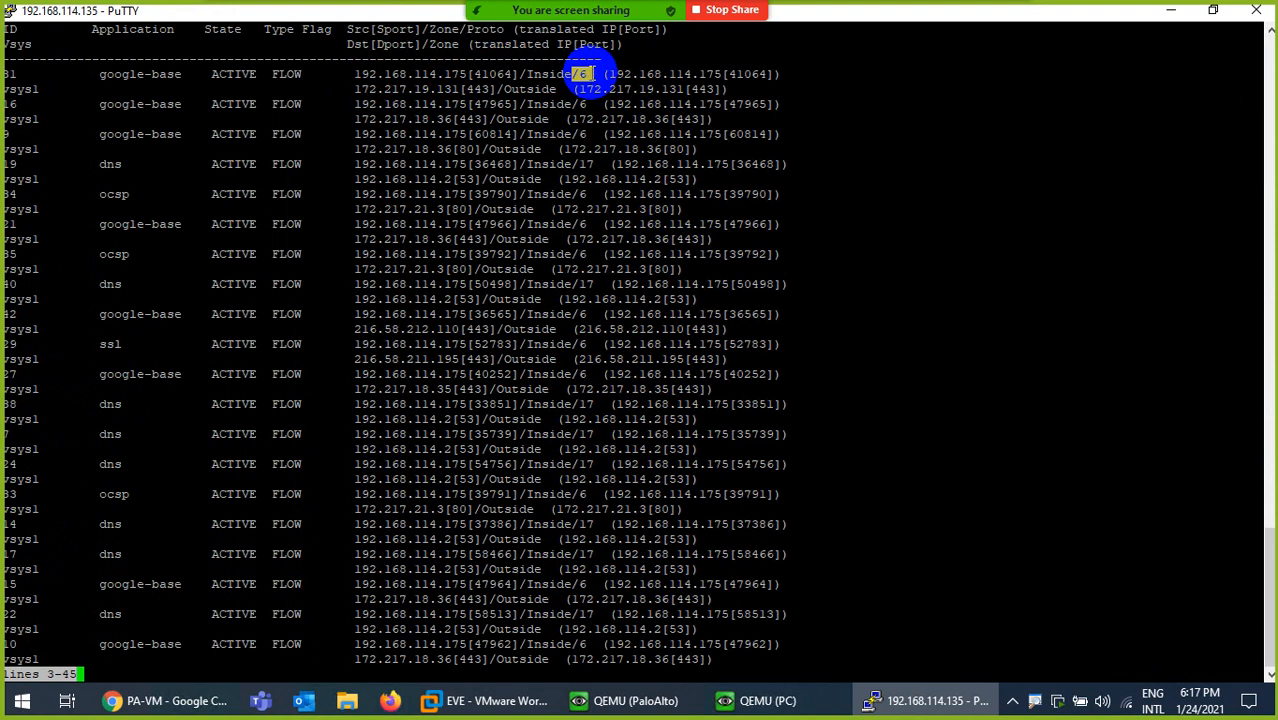
pyautogui.moveTo(616, 74); pyautogui.dragTo(780, 74)
pyautogui.moveTo(436, 89); pyautogui.dragTo(659, 90)
pyautogui.click(621, 91)
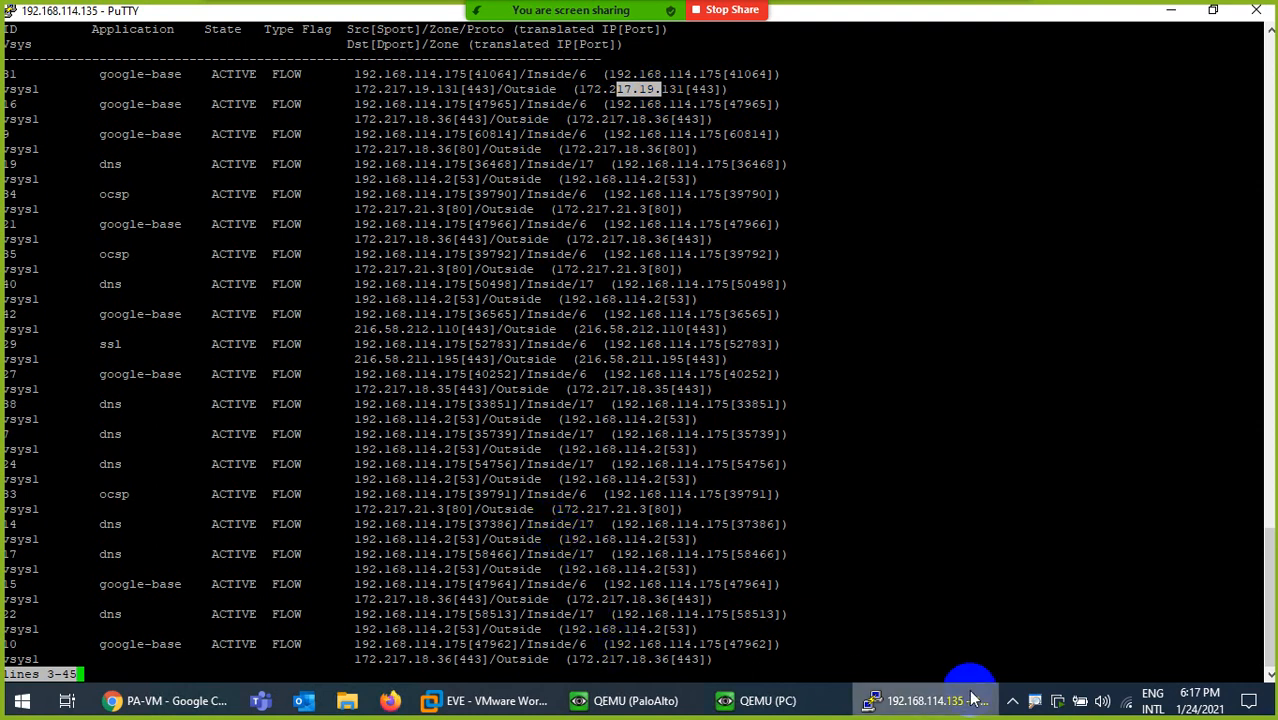
pyautogui.click(941, 703)
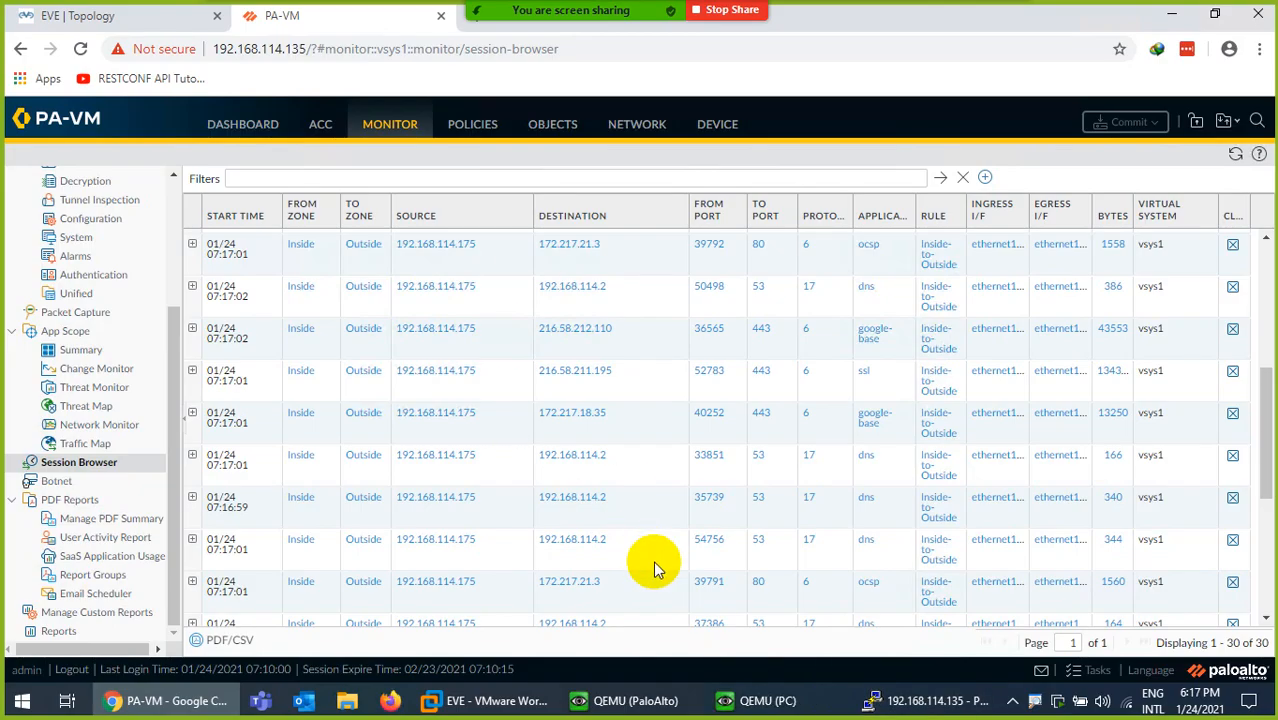
# - Load twitter.com in the PC's Firefox, replacing the current address
pyautogui.click(757, 701)
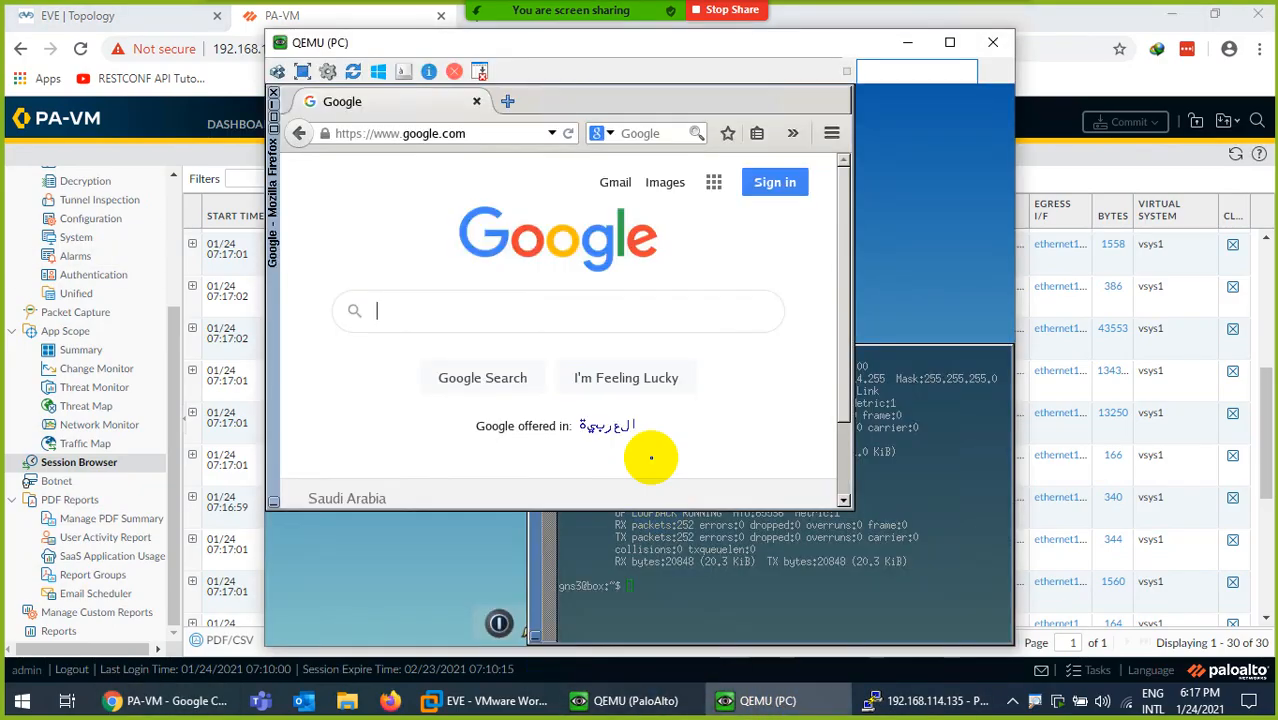
pyautogui.click(484, 138)
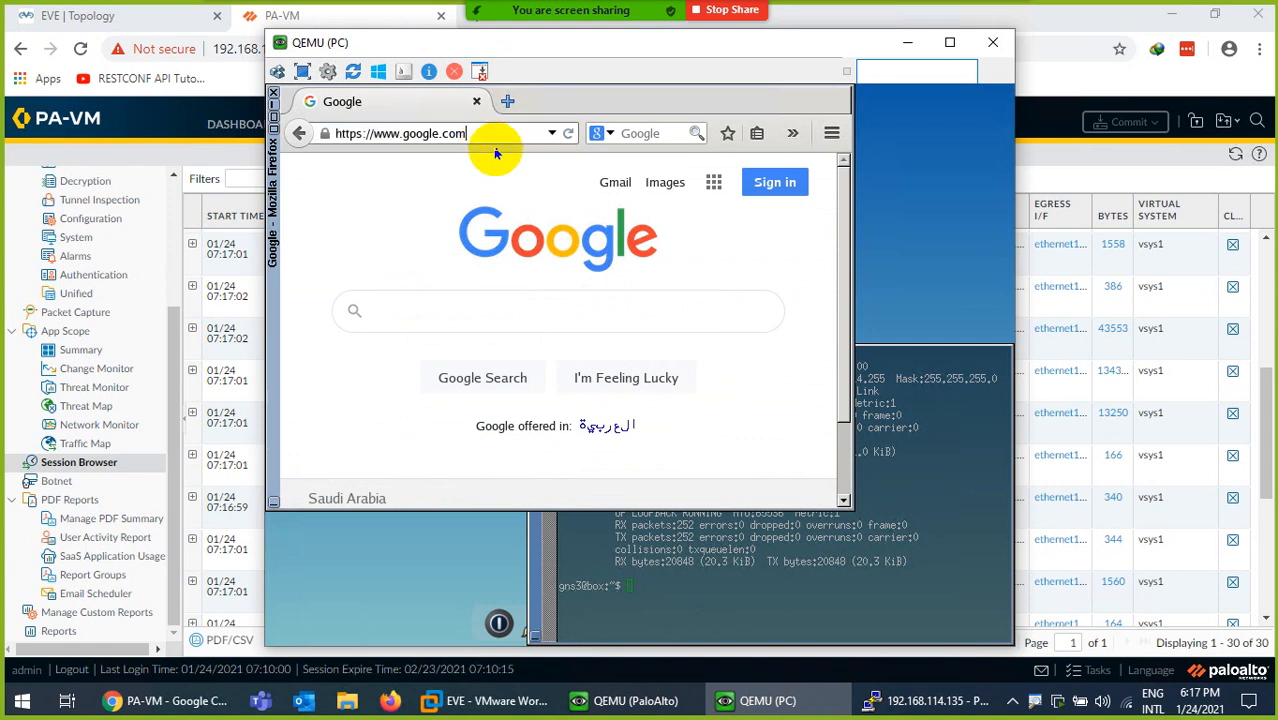
pyautogui.hotkey('ctrl', 'a')
pyautogui.write('tw')
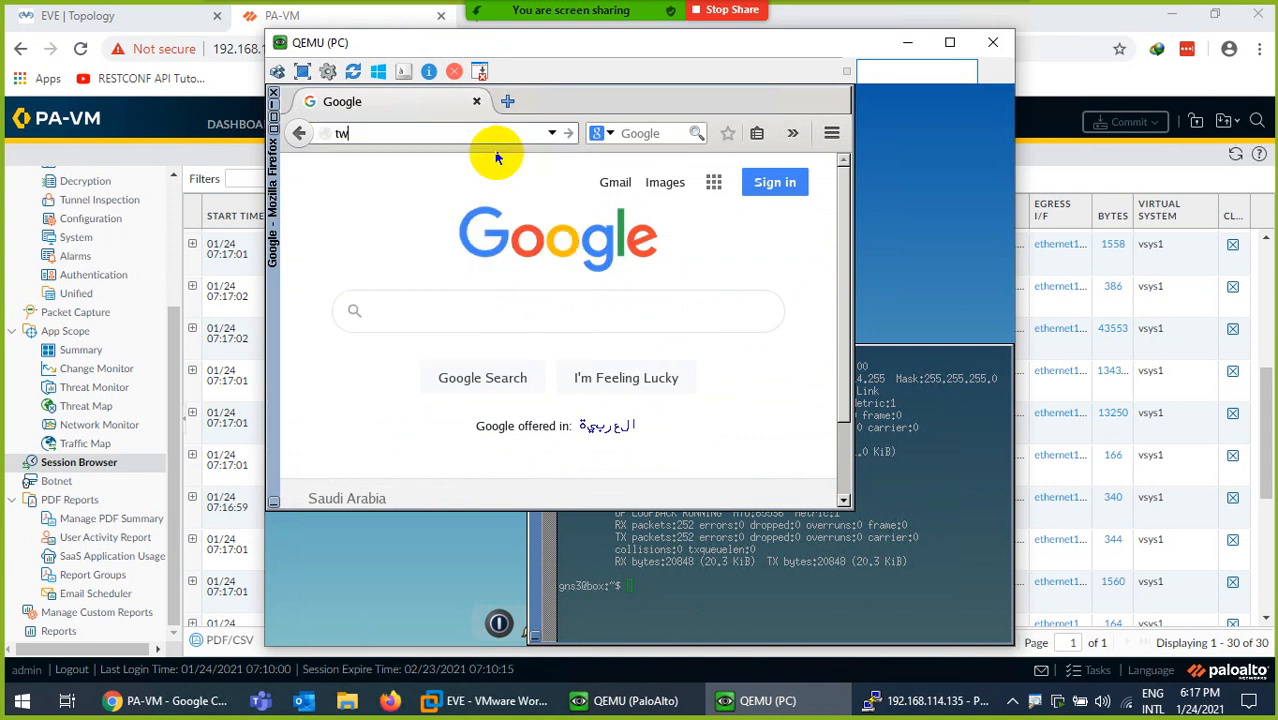
pyautogui.write('itter.com')
pyautogui.press('Return')
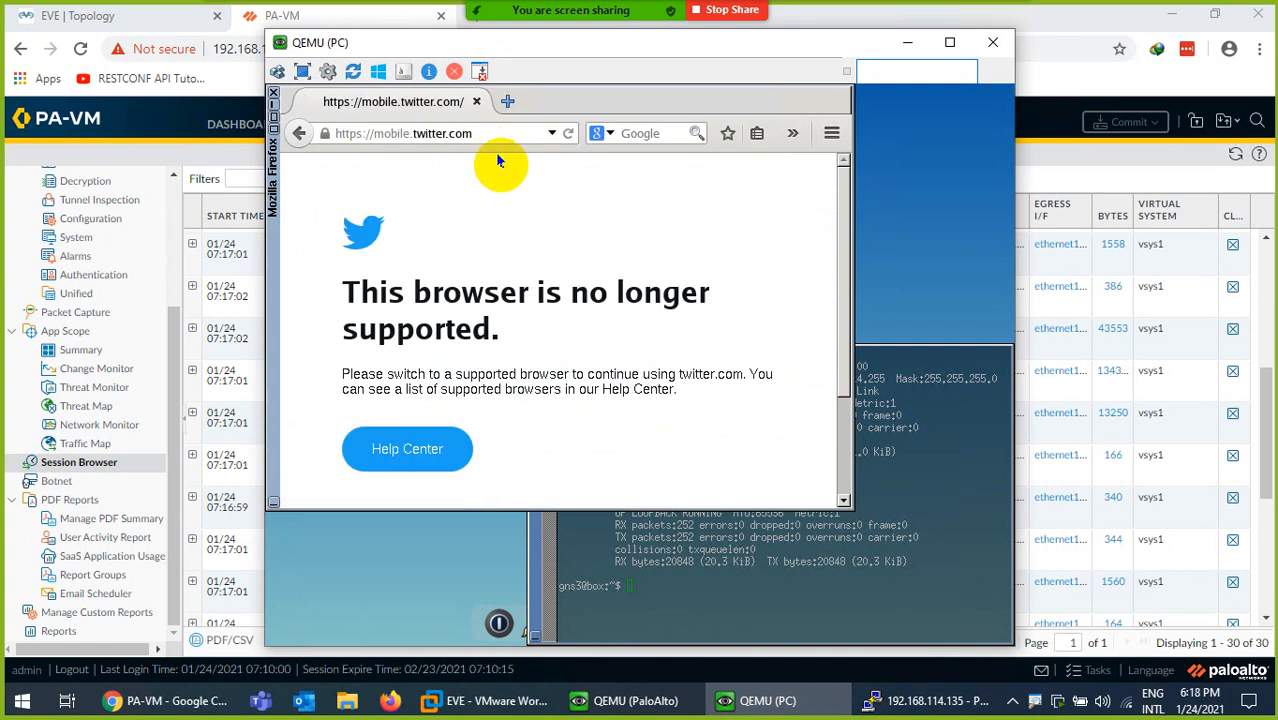
# - Refresh the Session Browser repeatedly until a twitter-base session from 192.168.114.175 appears
pyautogui.click(760, 700)
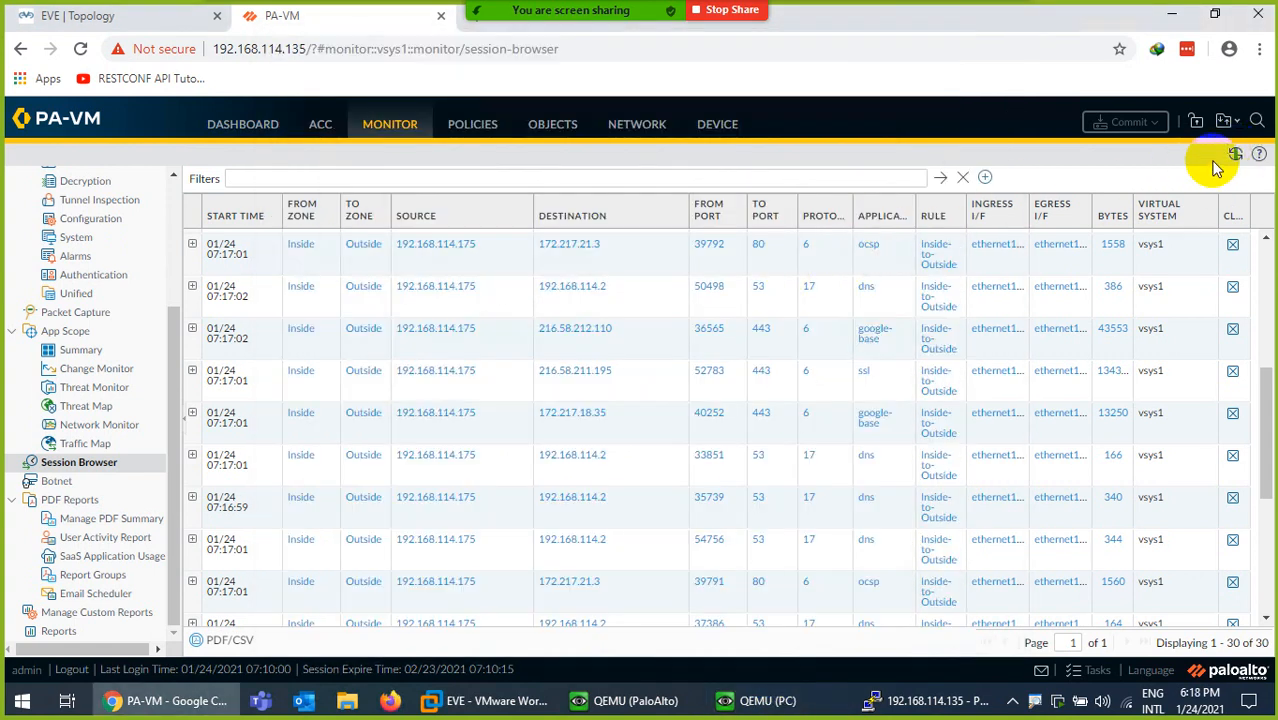
pyautogui.click(1237, 156)
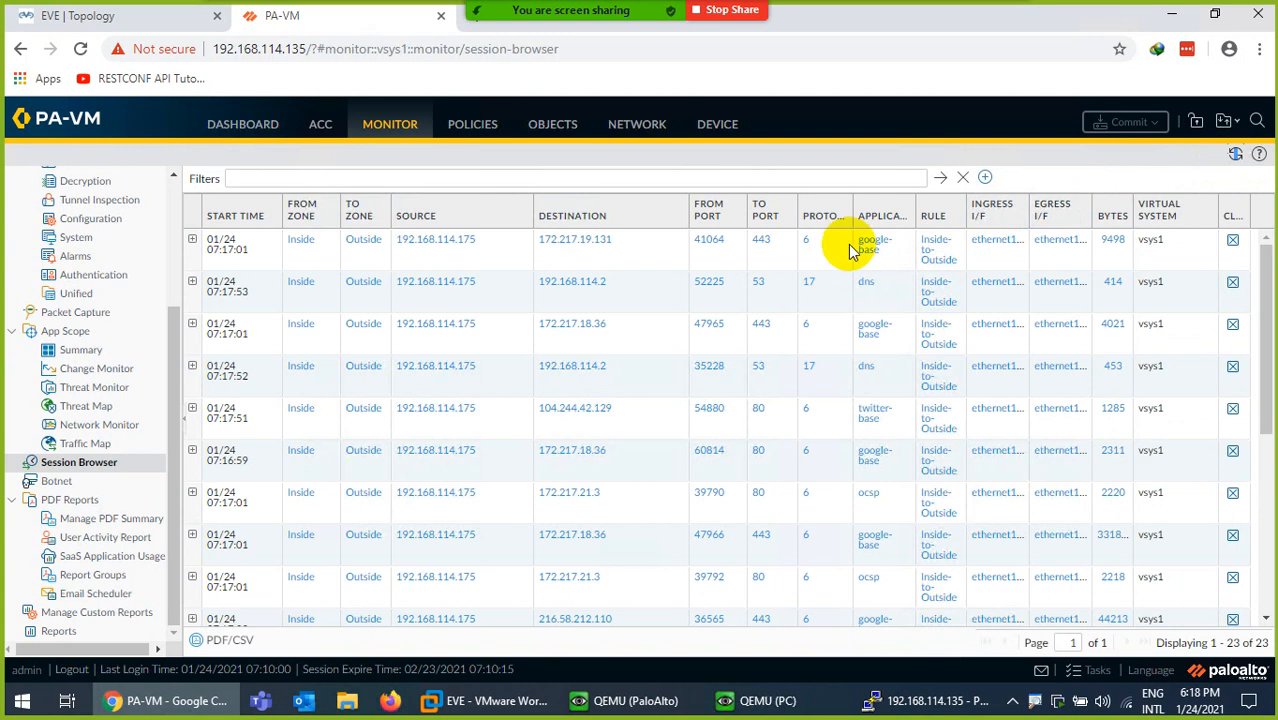
pyautogui.scroll(-7, 904, 422)
pyautogui.scroll(6, 905, 470)
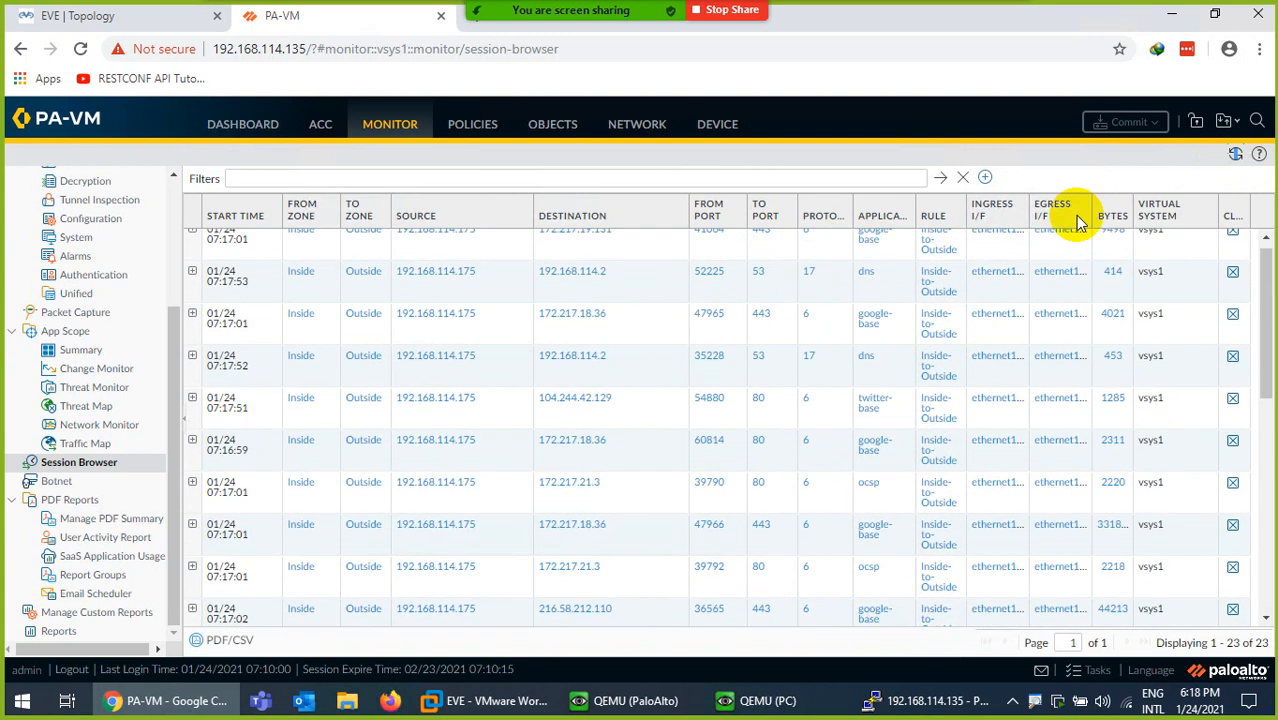
pyautogui.click(1236, 156)
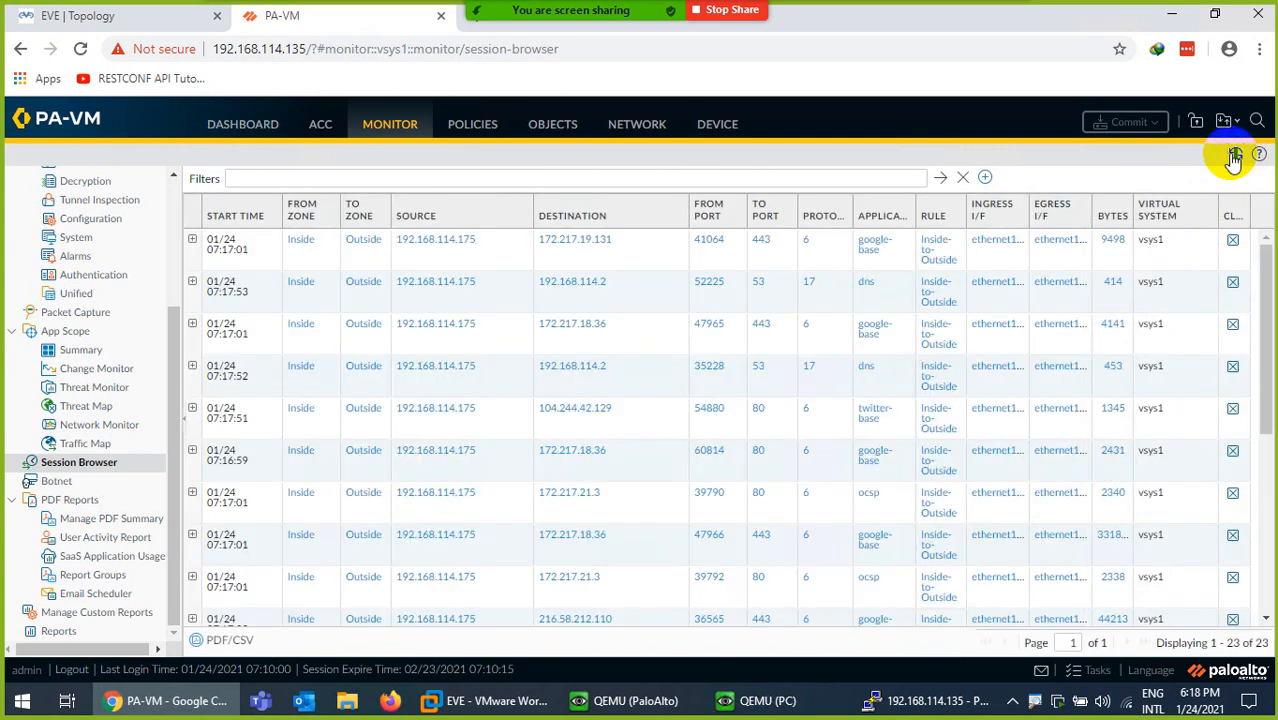
pyautogui.click(1236, 156)
pyautogui.click(1236, 156)
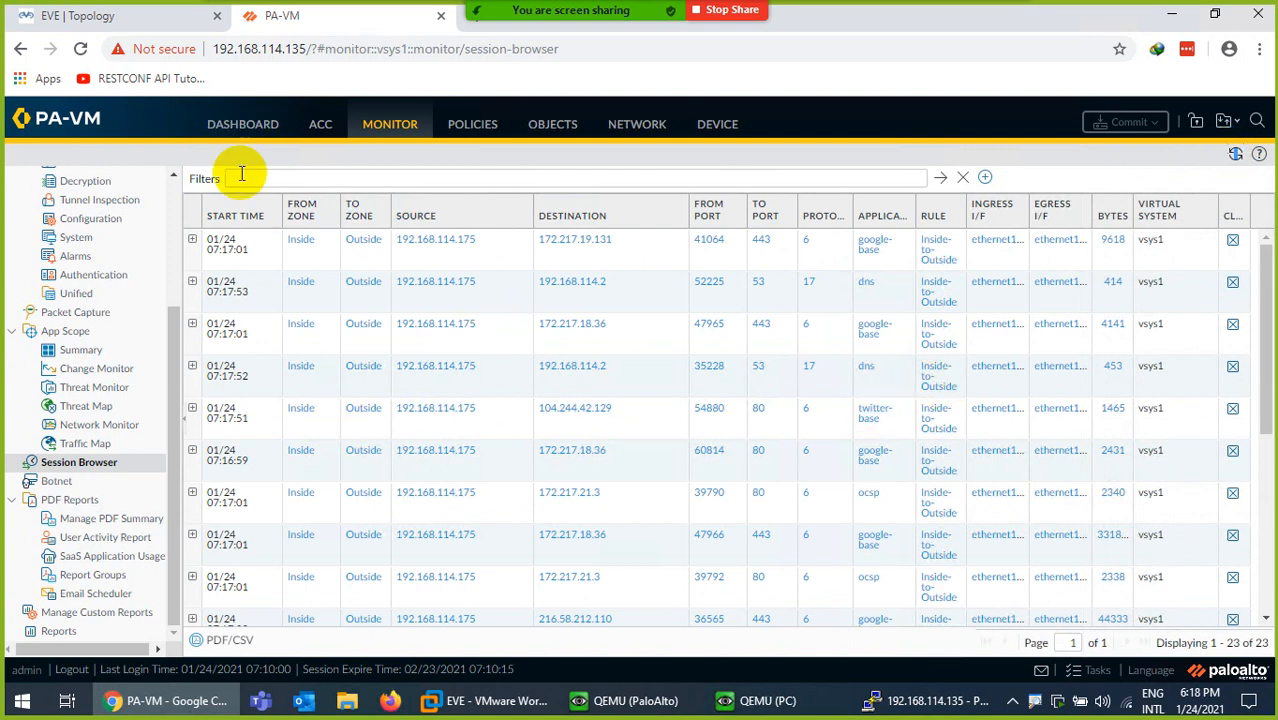
pyautogui.click(474, 128)
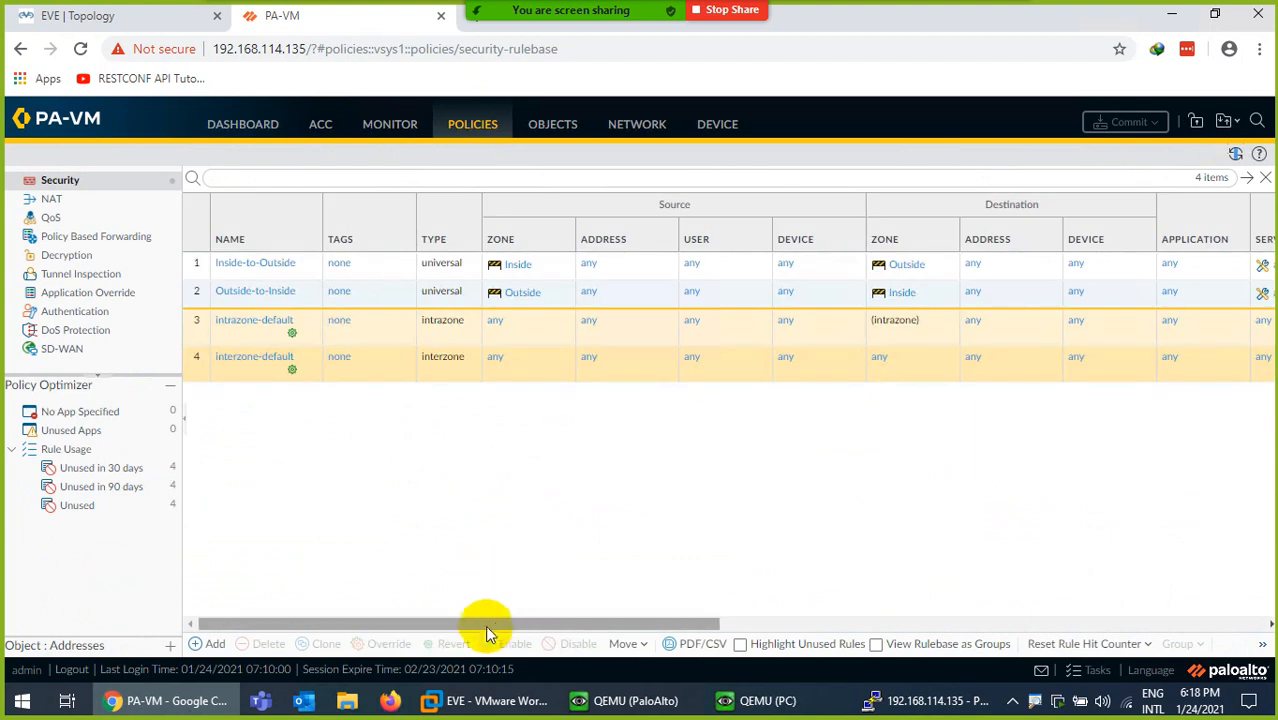
# - Check the Inside-to-Outside rule's 104 hits, then view ethernet1/1 and ethernet1/2 as Virtual Wire interfaces
pyautogui.moveTo(485, 625); pyautogui.dragTo(890, 549)
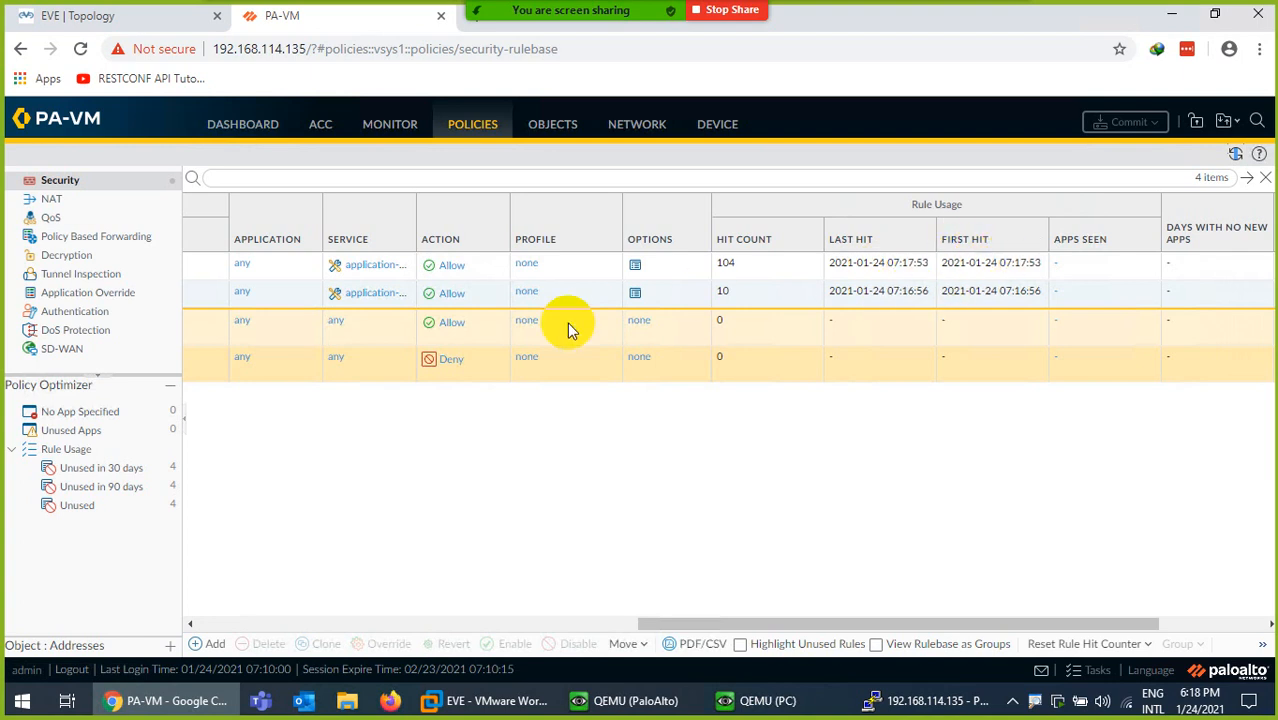
pyautogui.moveTo(705, 623); pyautogui.dragTo(277, 286)
pyautogui.click(634, 124)
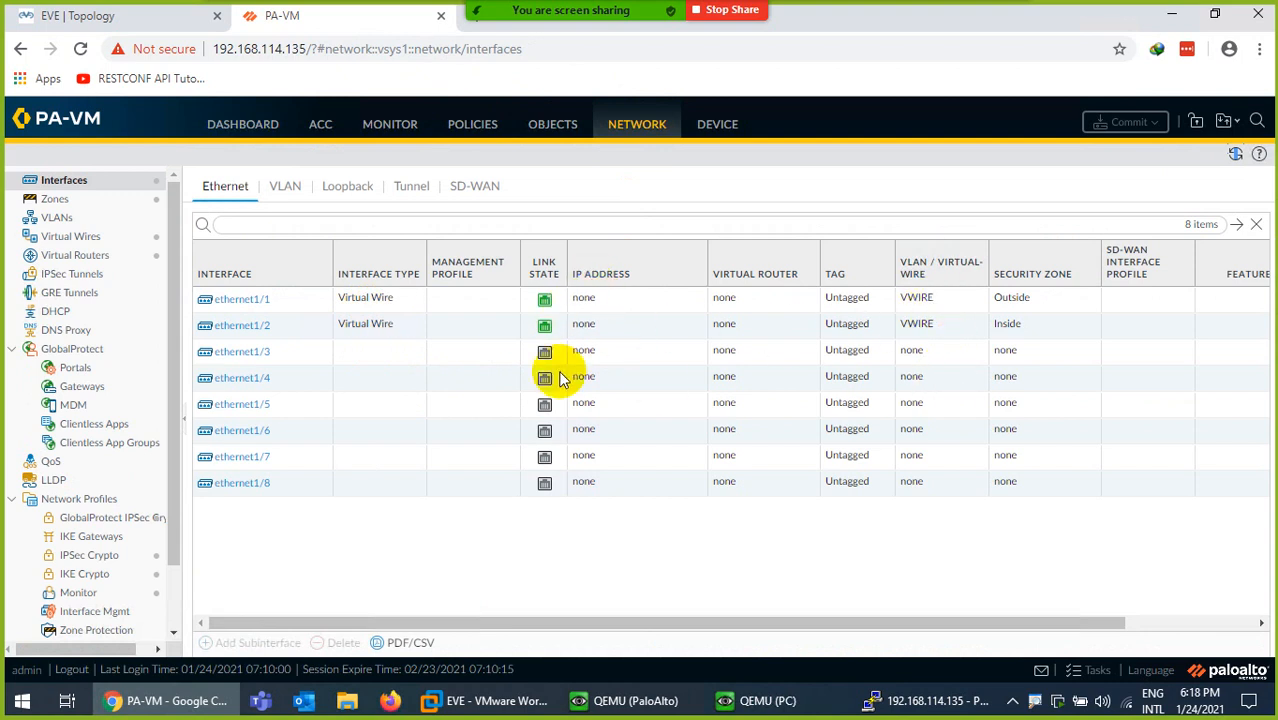
# - Switch the browser to the EVE lab topology showing the PC, PaloAlto firewall and Internet
pyautogui.click(118, 16)
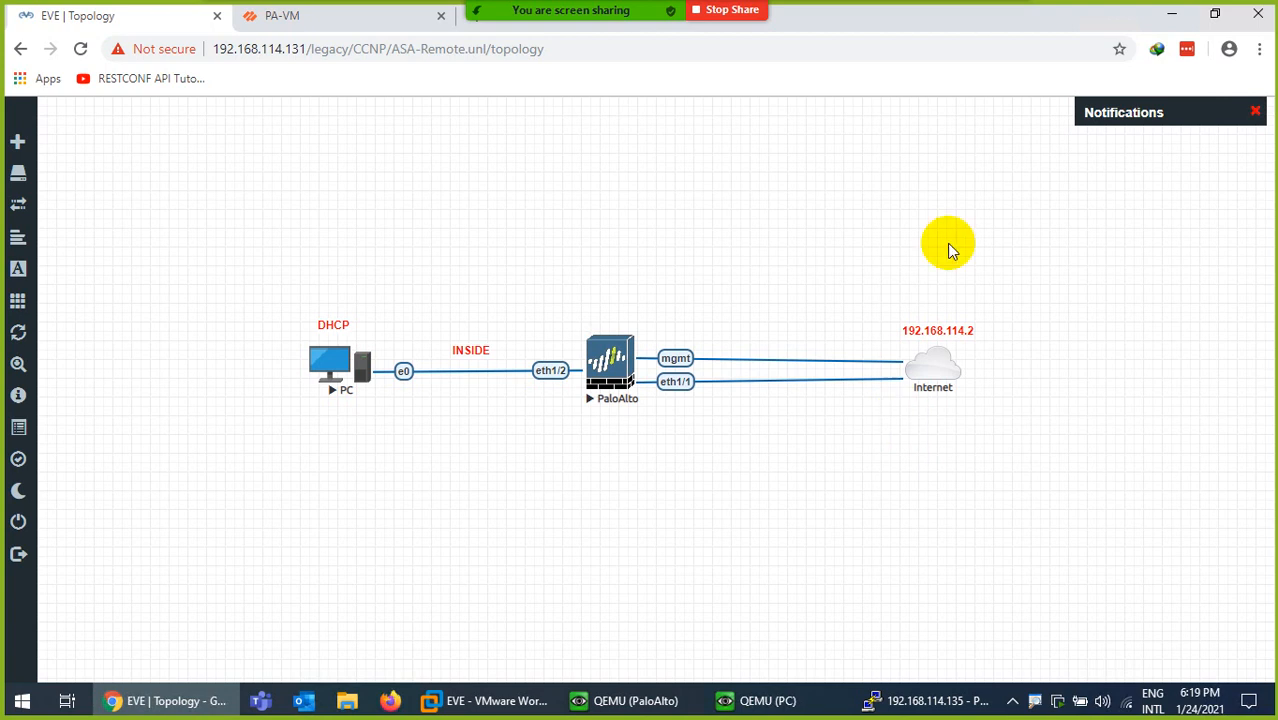
# - Minimize the remote desktop and scroll the Virtual Wire Deployment PDF from page 7 back to page 1
pyautogui.moveTo(915, 12)
pyautogui.click(829, 17)
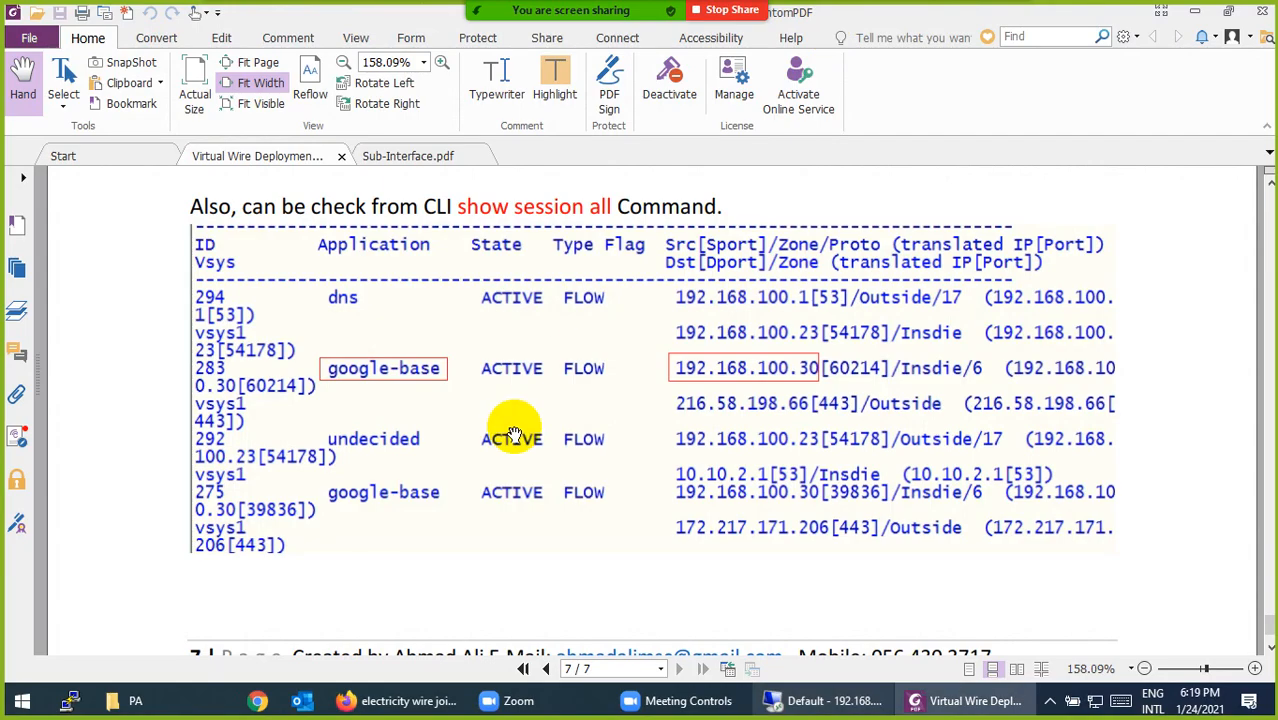
pyautogui.scroll(-1, 512, 435)
pyautogui.scroll(10, 491, 428)
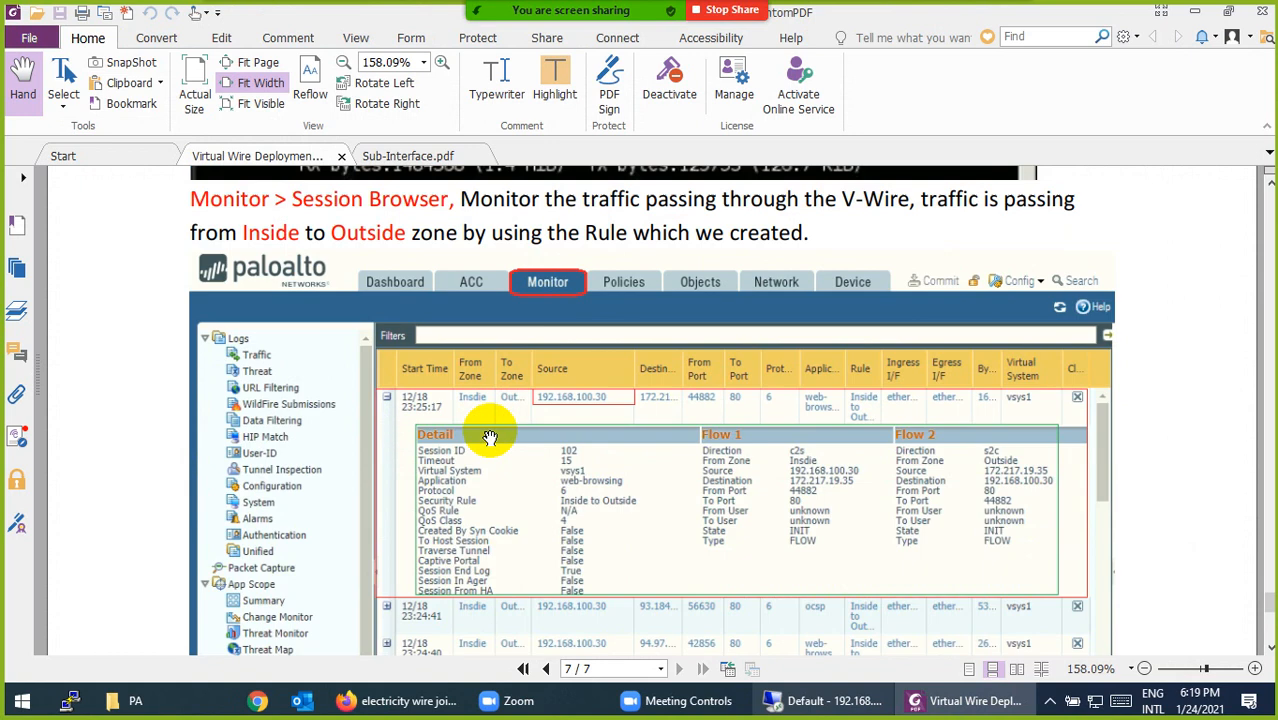
pyautogui.scroll(5, 498, 487)
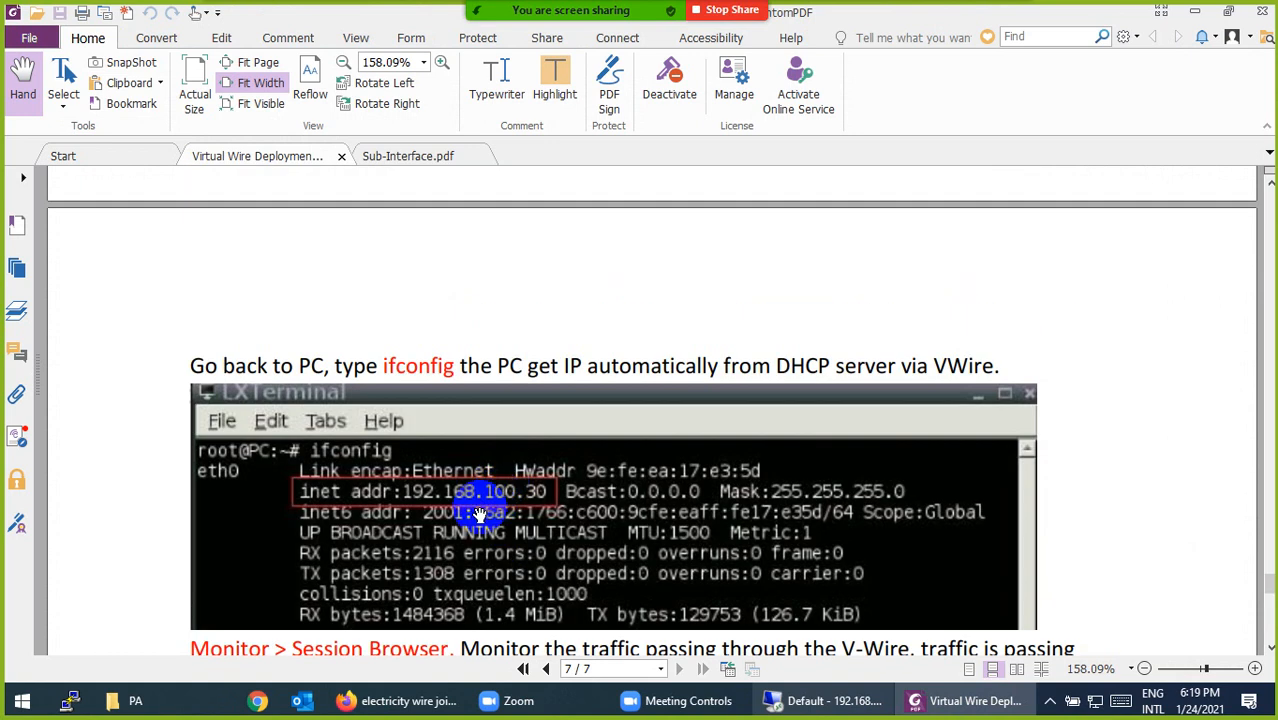
pyautogui.scroll(15, 517, 511)
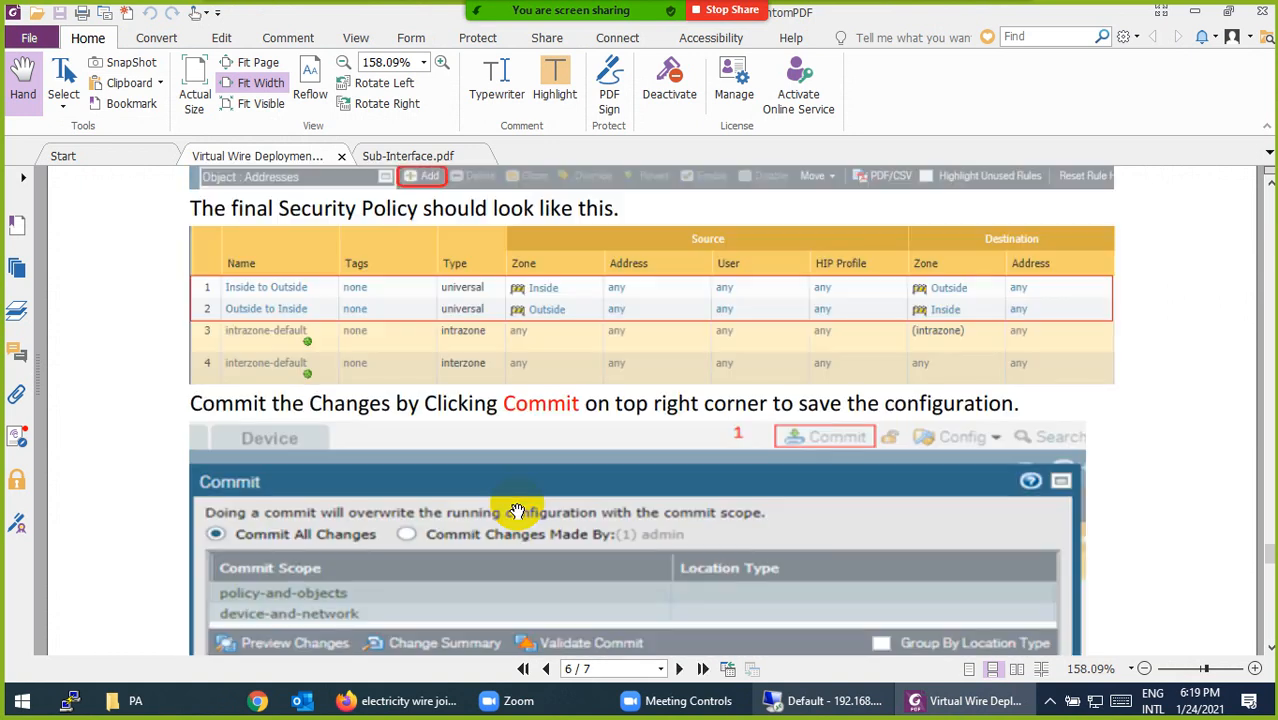
pyautogui.scroll(15, 517, 511)
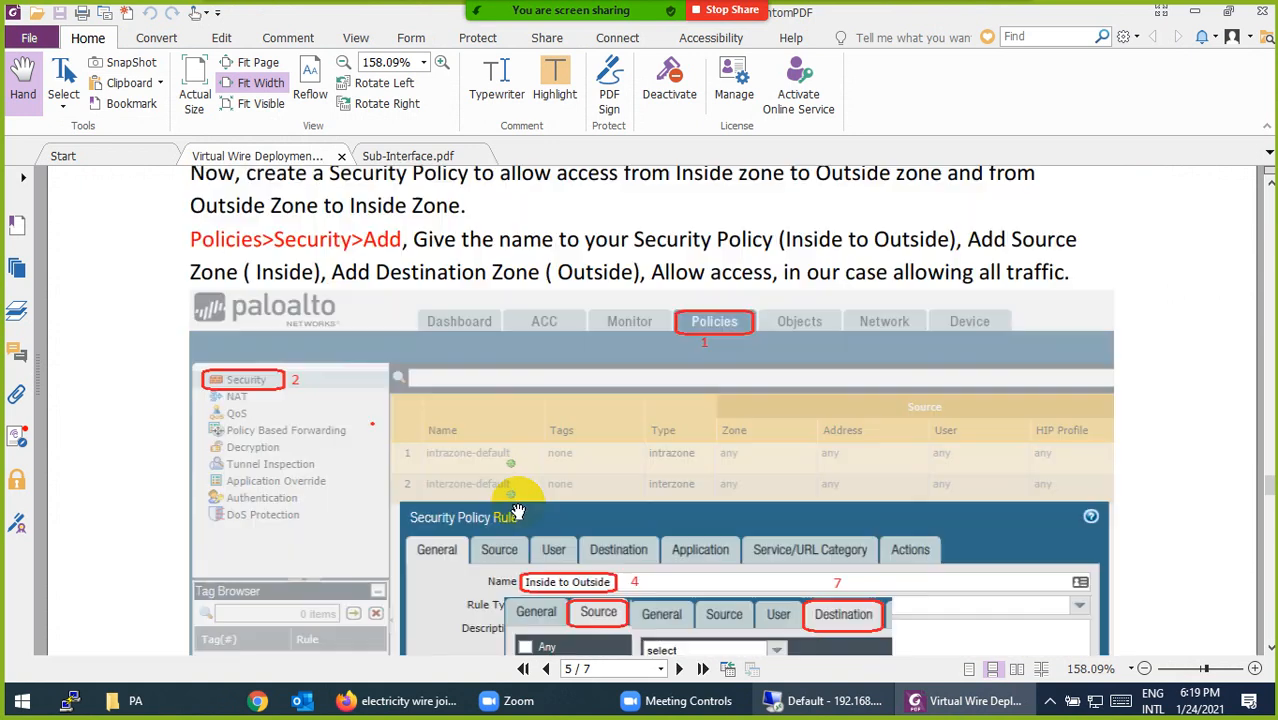
pyautogui.scroll(20, 524, 508)
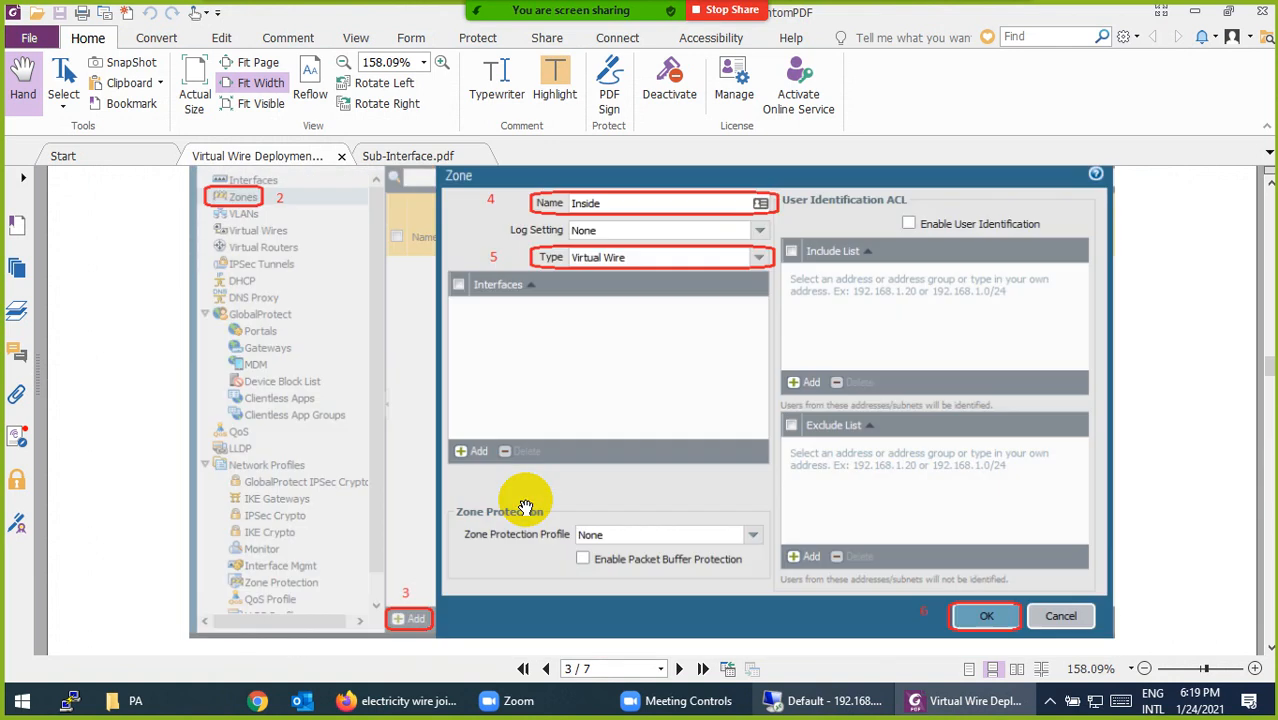
pyautogui.scroll(20, 524, 508)
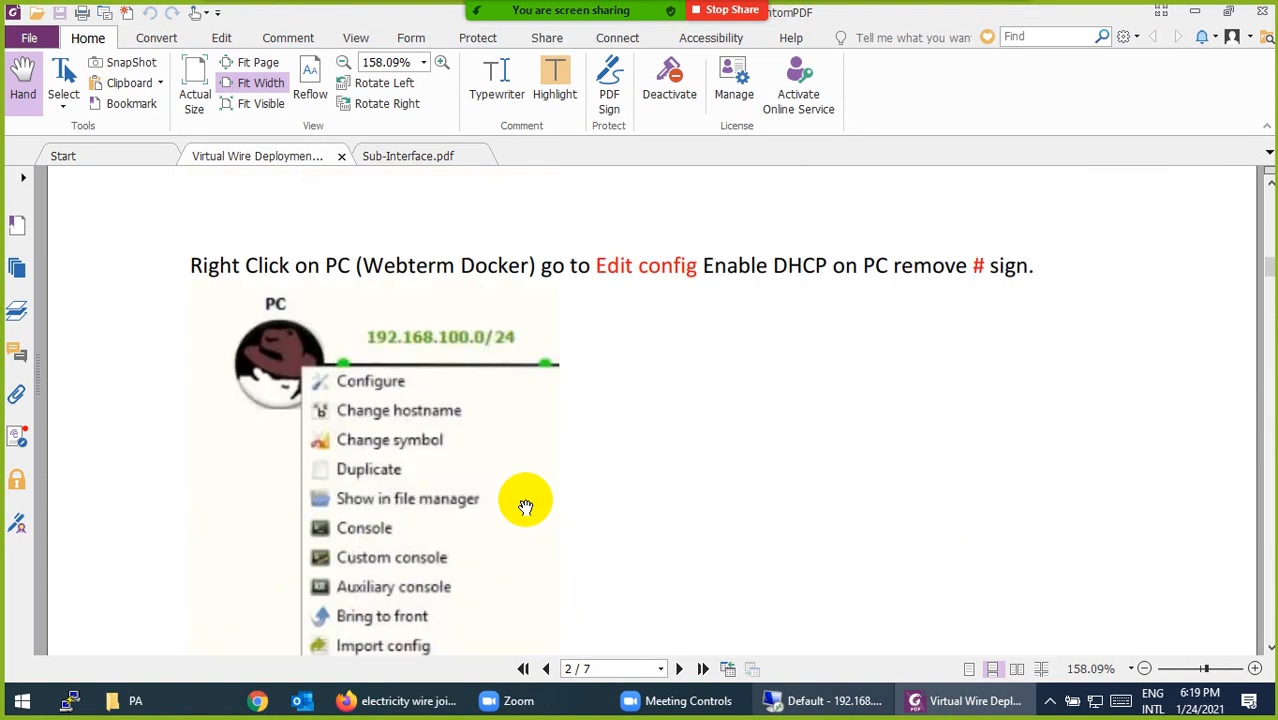
pyautogui.scroll(10, 525, 507)
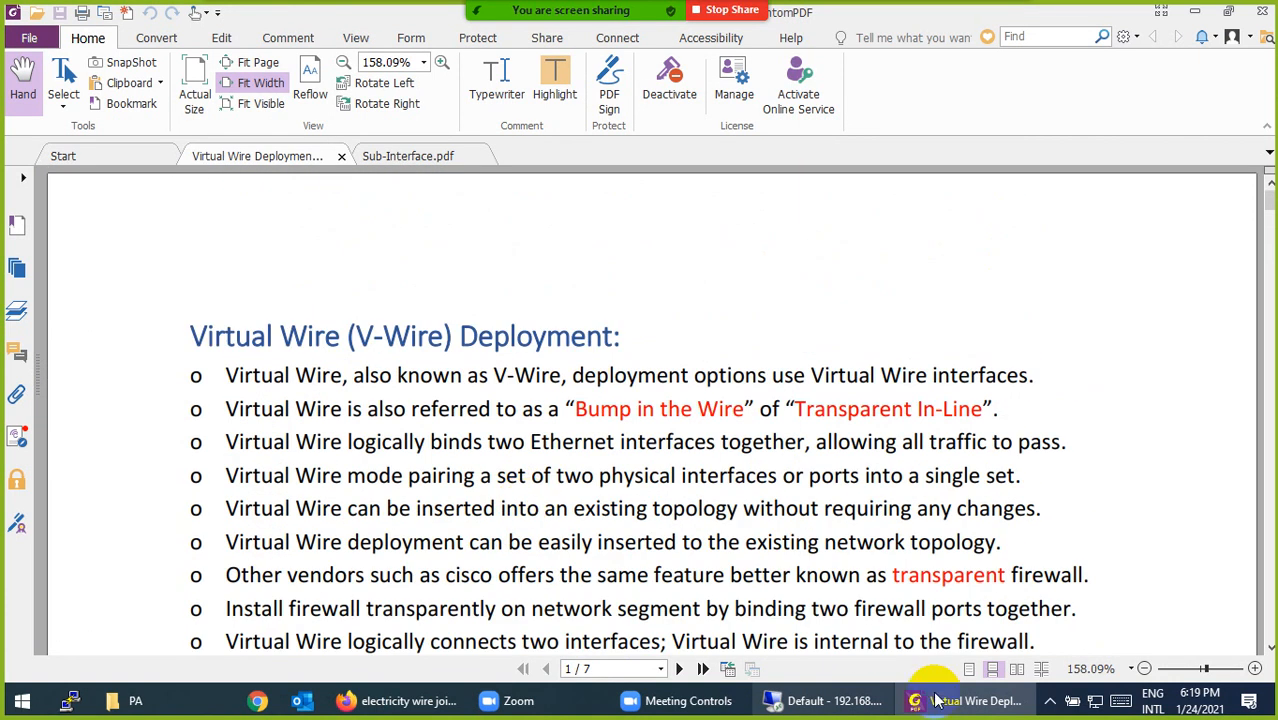